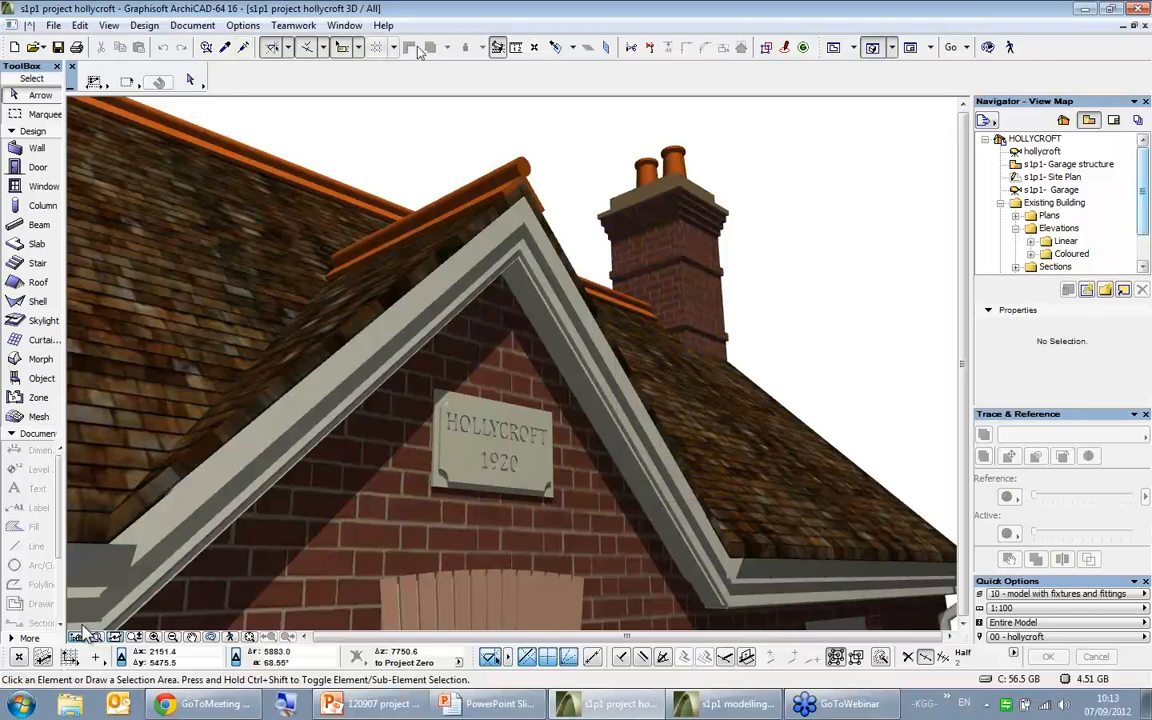
- Inspect the object information of the HOLLYCROFT 1920 plaque on the gable, leaving it unselected
left_click(80, 25)
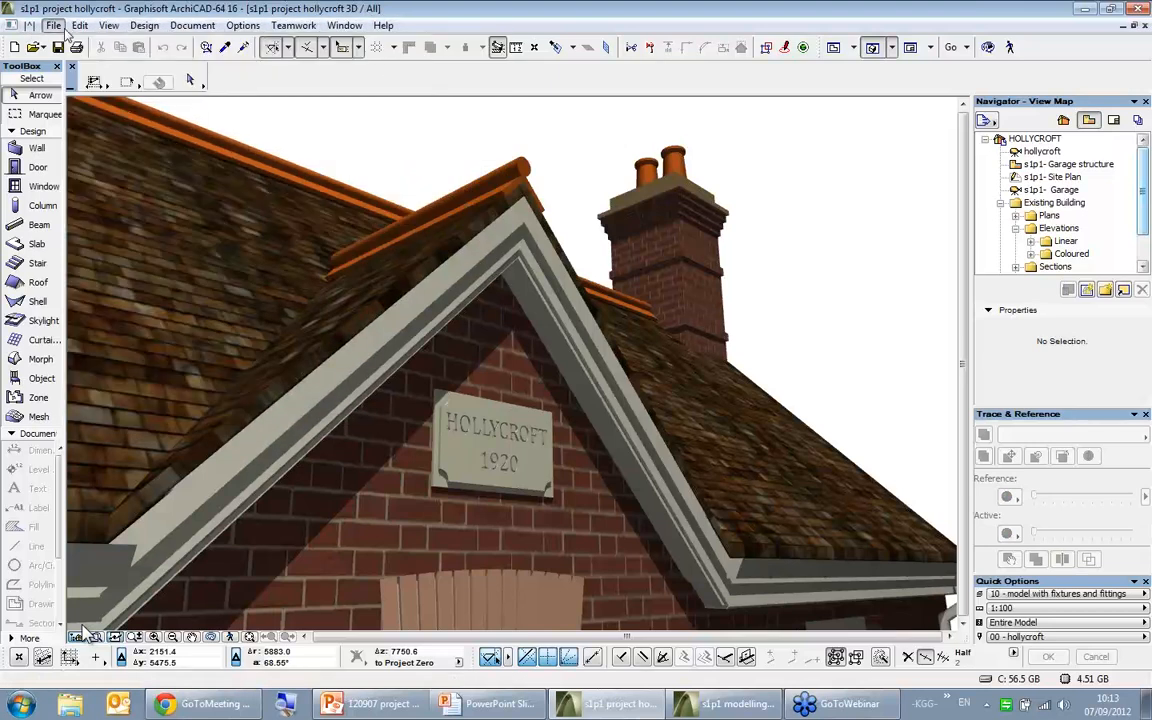
left_click(54, 26)
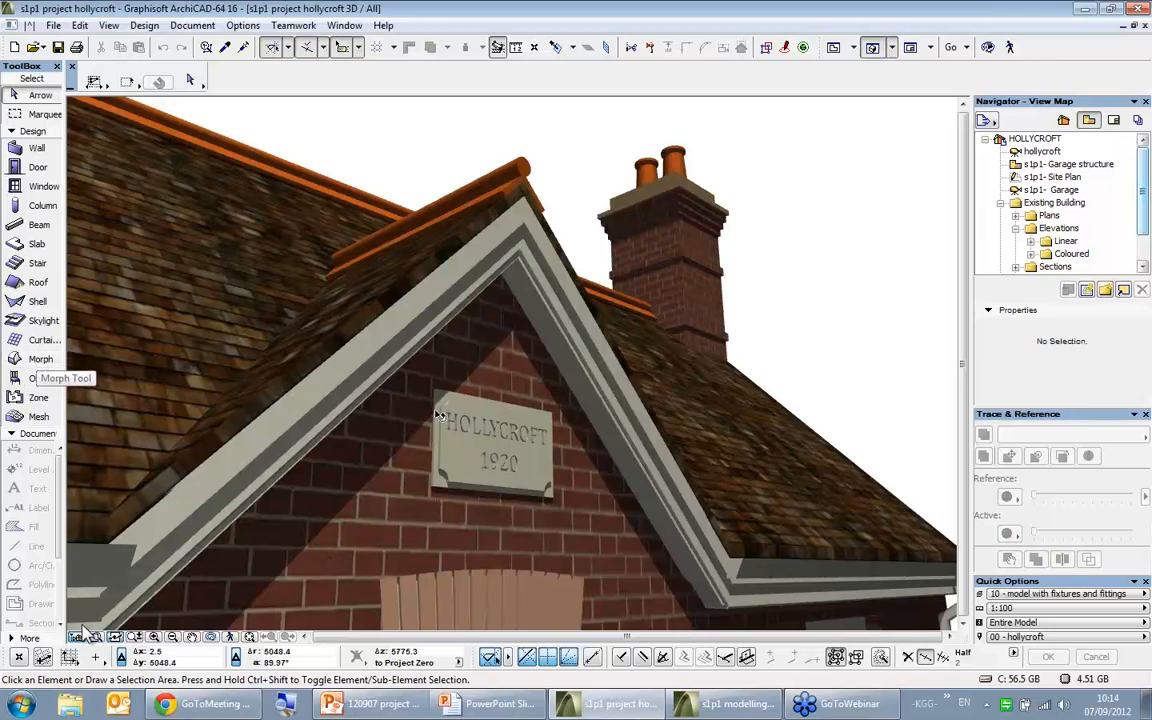
left_click(490, 452)
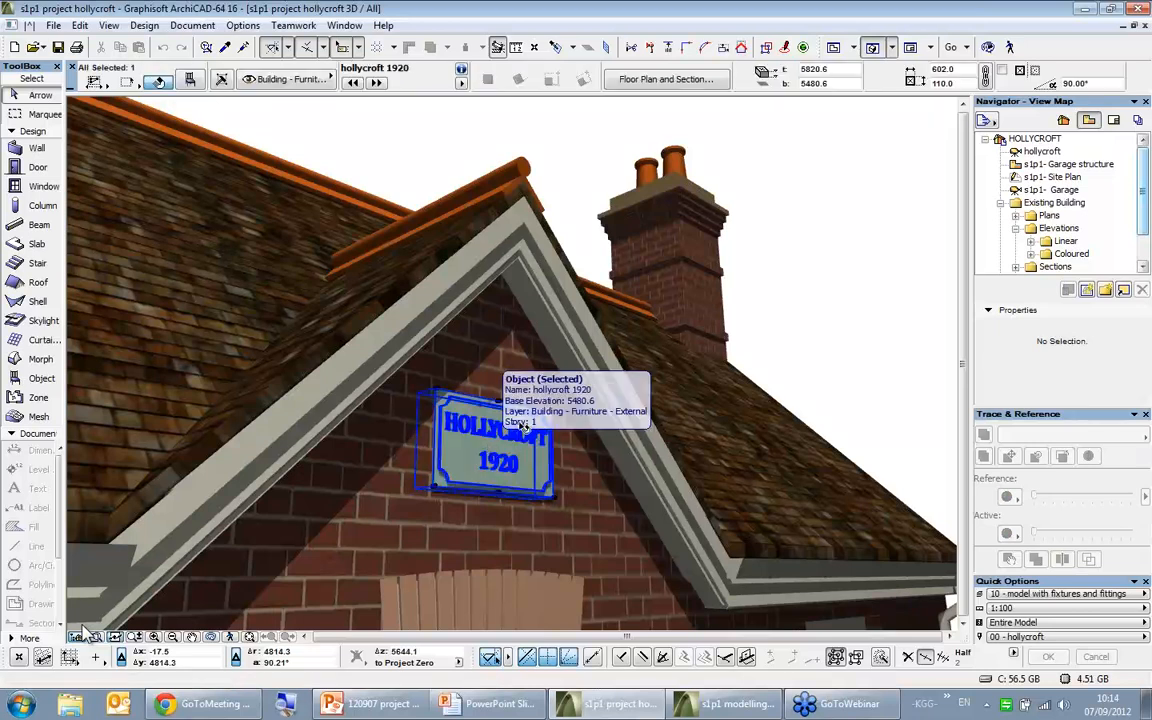
key("Escape")
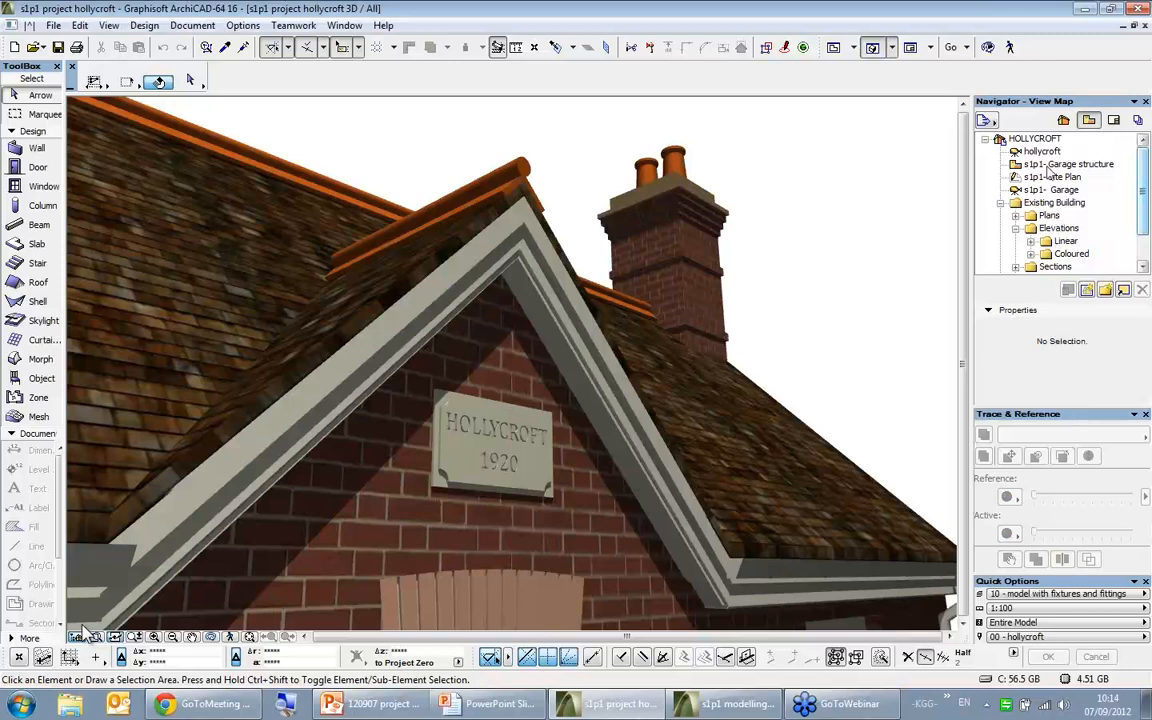
- Compare the project map's stories, sections, elevations and worksheets with the saved views and folders in the view map
left_click(1063, 120)
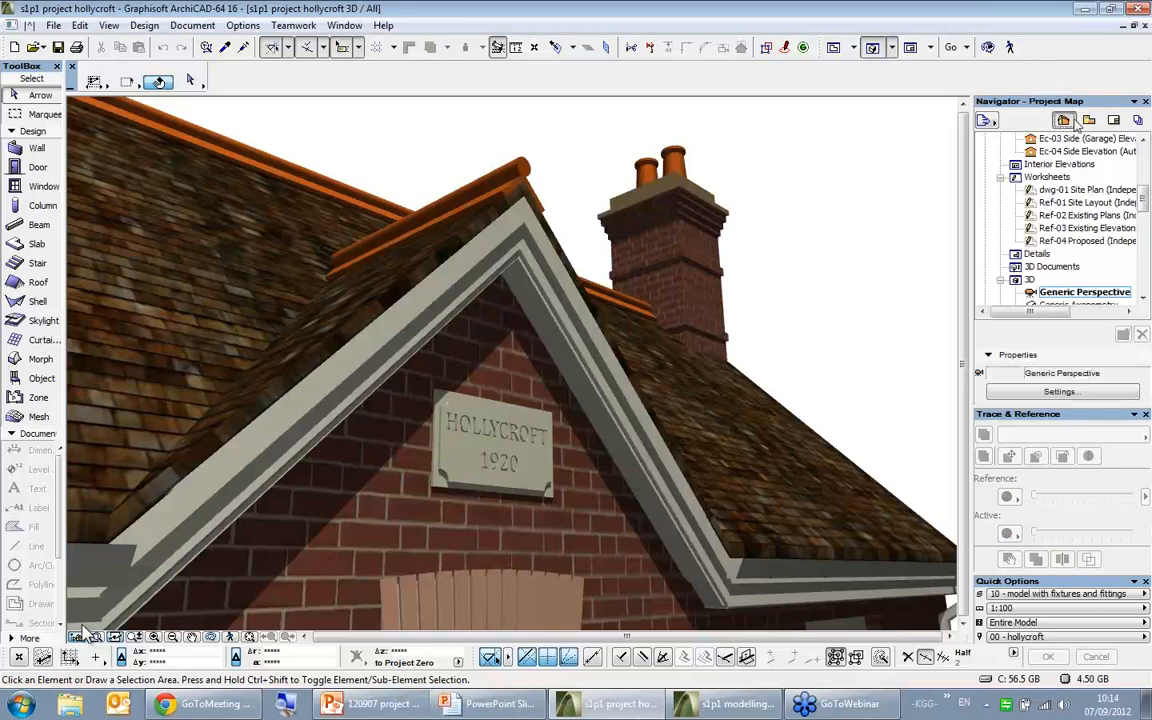
left_click(1090, 215)
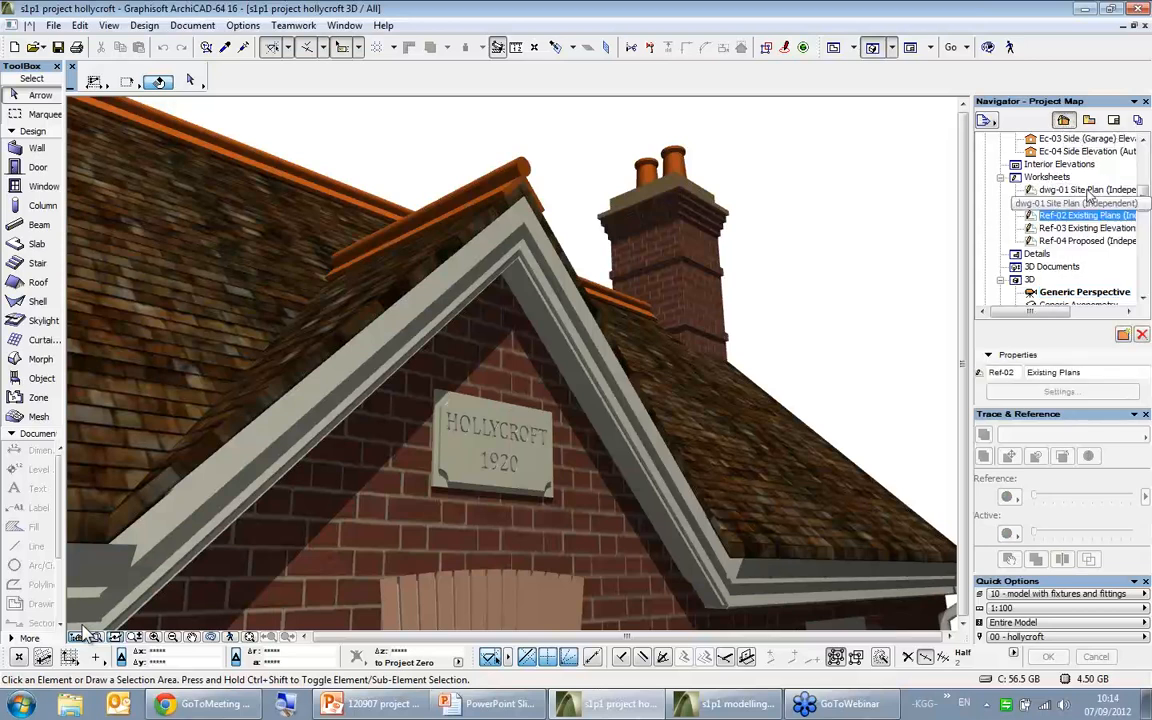
scroll(1085, 210, "up", 3)
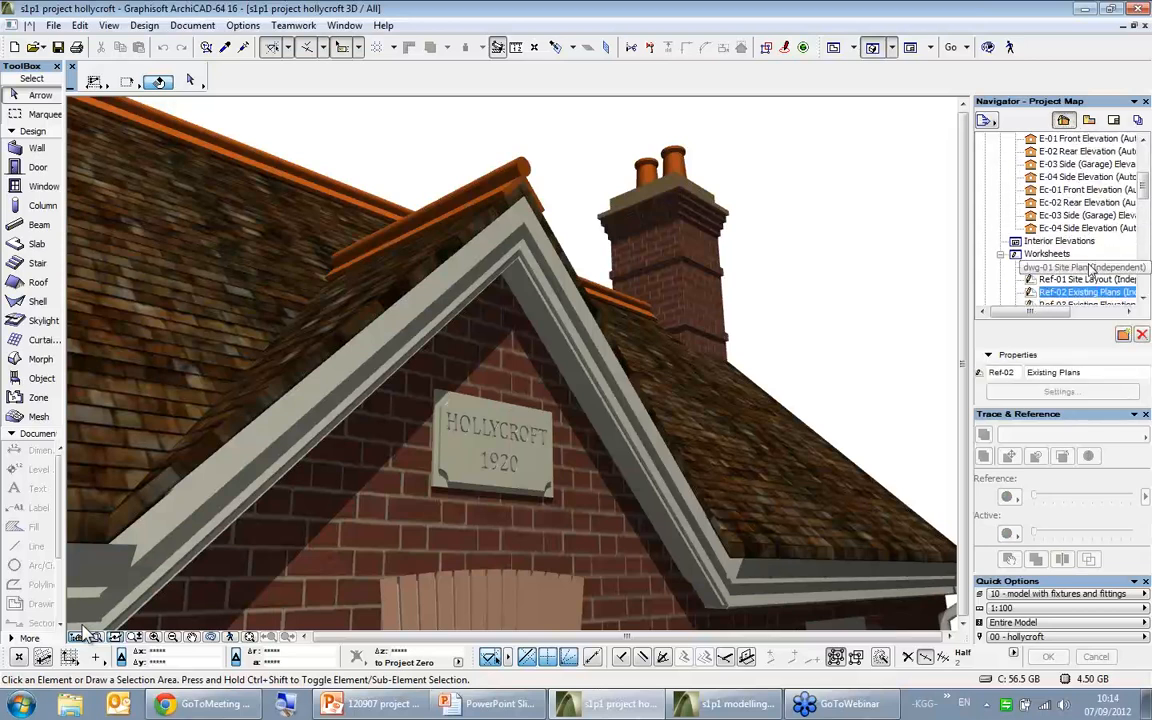
scroll(1077, 203, "up", 3)
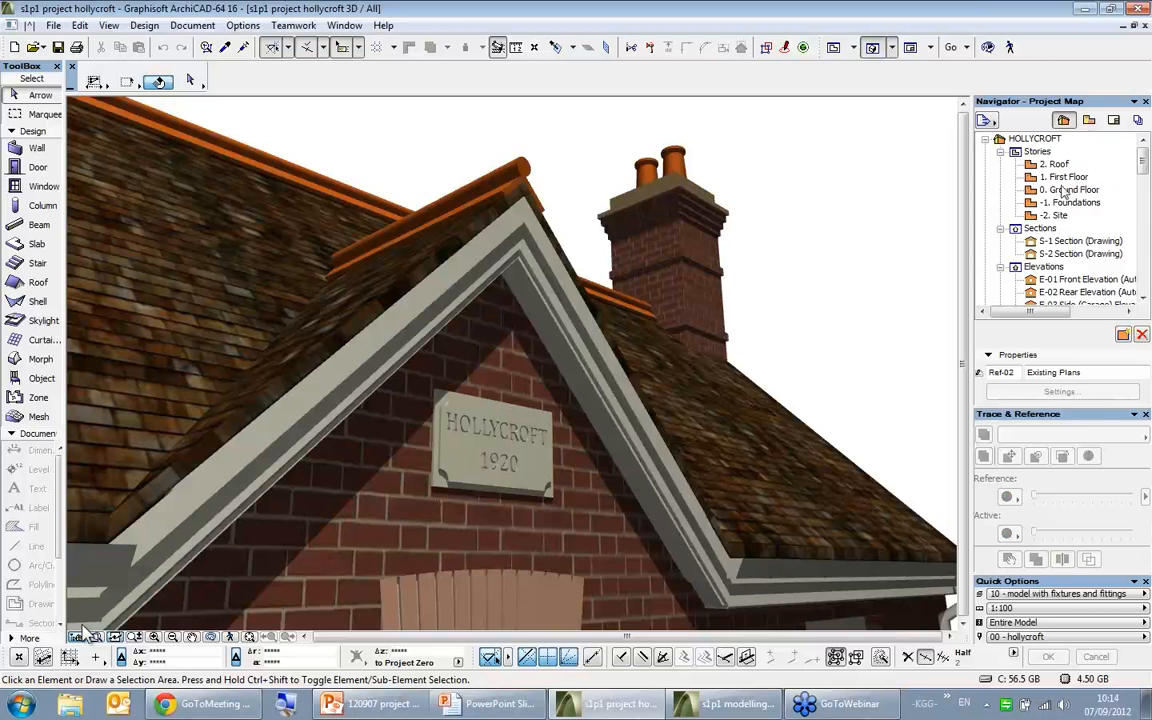
left_click(1088, 120)
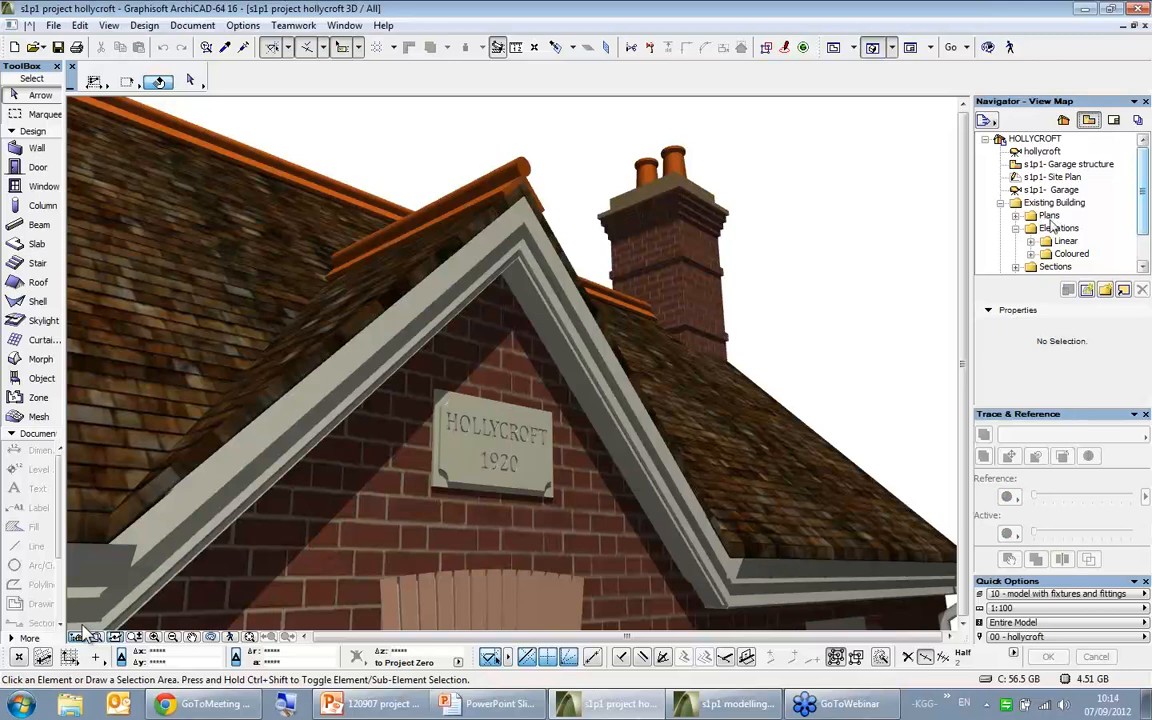
left_click(1015, 229)
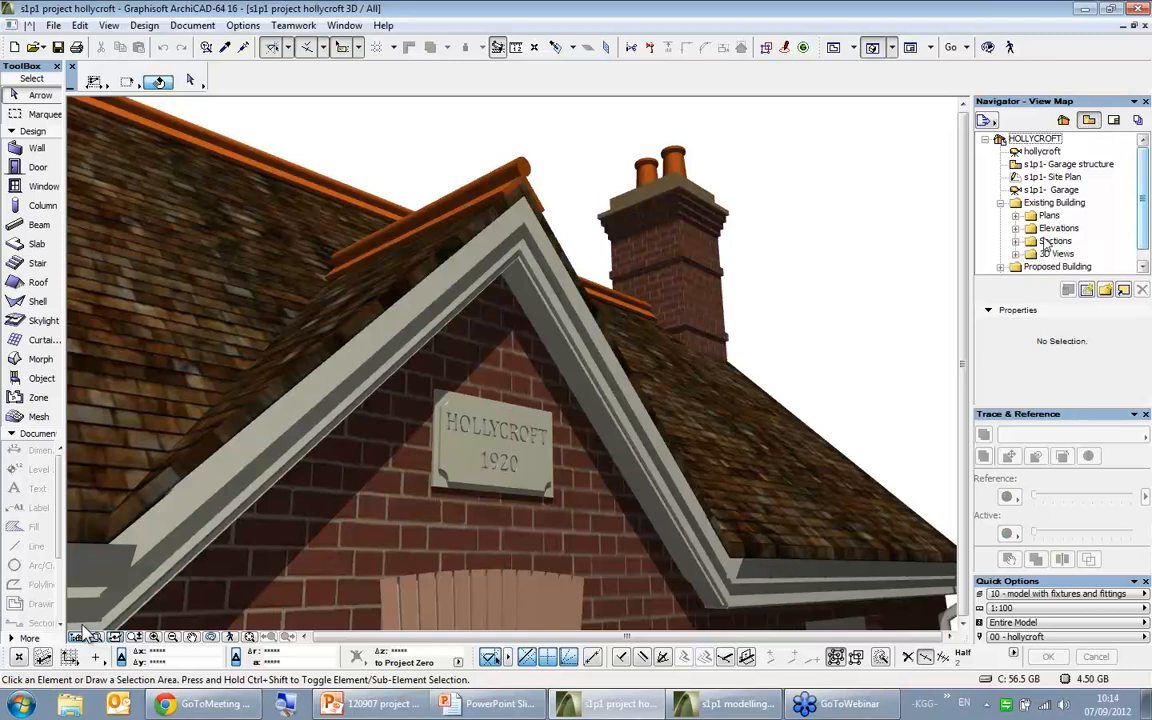
left_click(1063, 120)
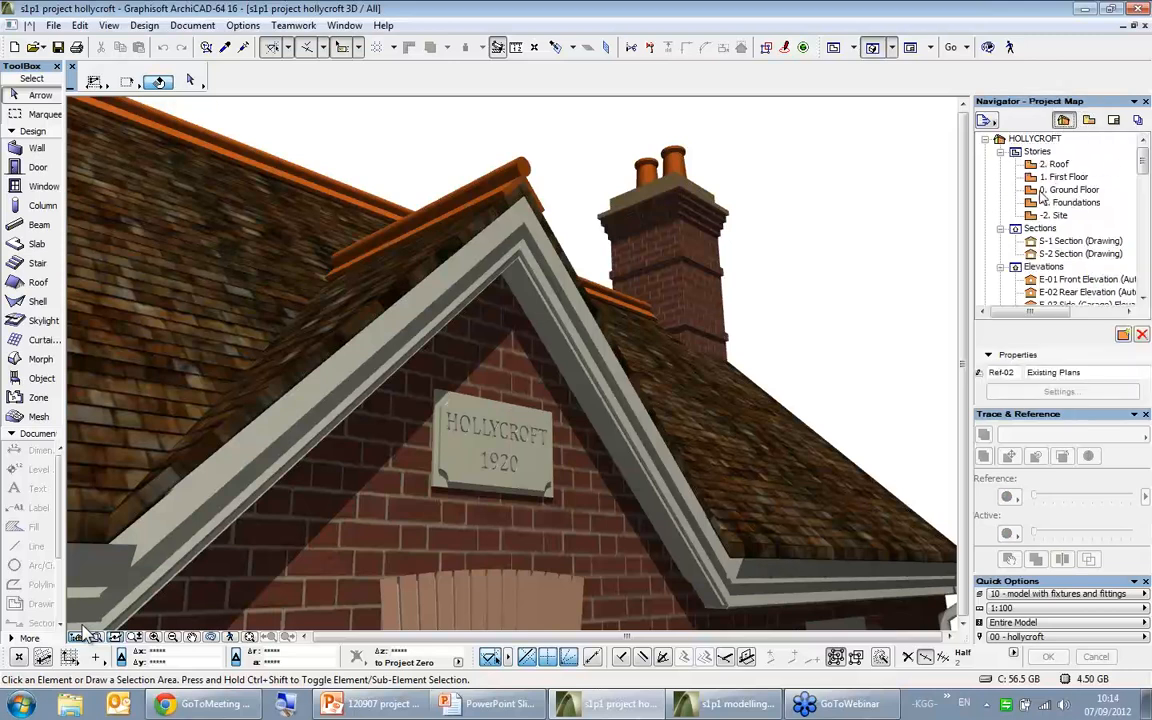
left_click(1090, 119)
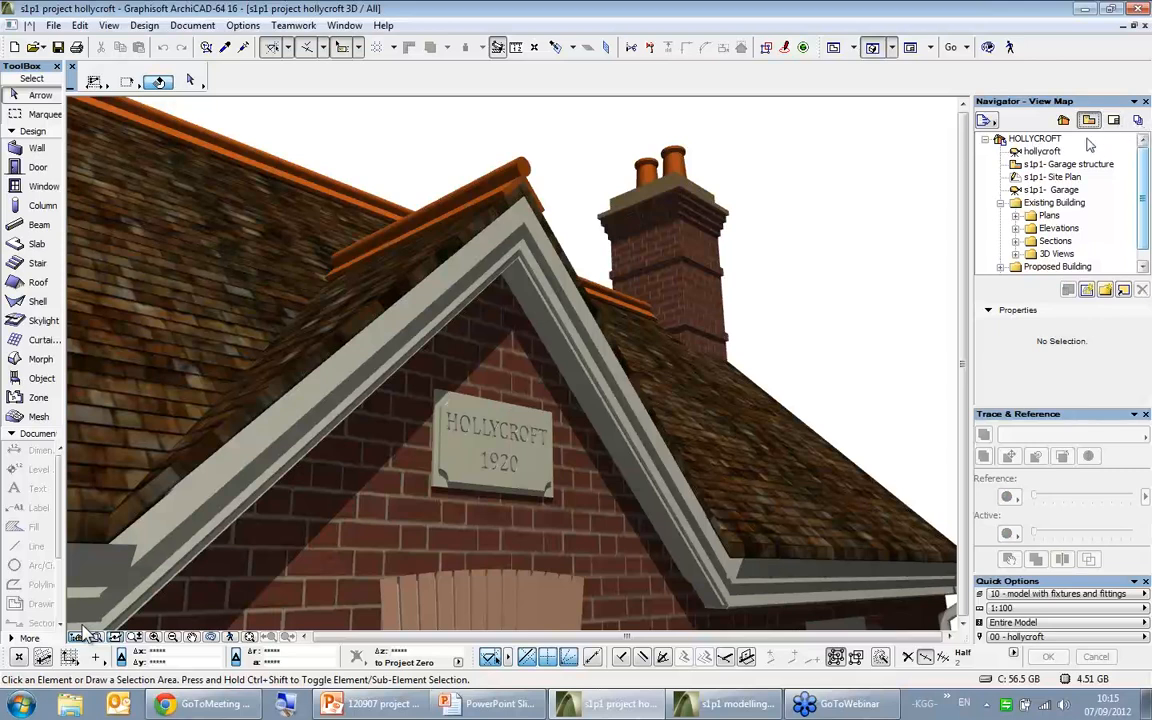
- View the saved s1p1- Garage structure plan, followed by the s1p1- Site Plan worksheet
double_click(1041, 166)
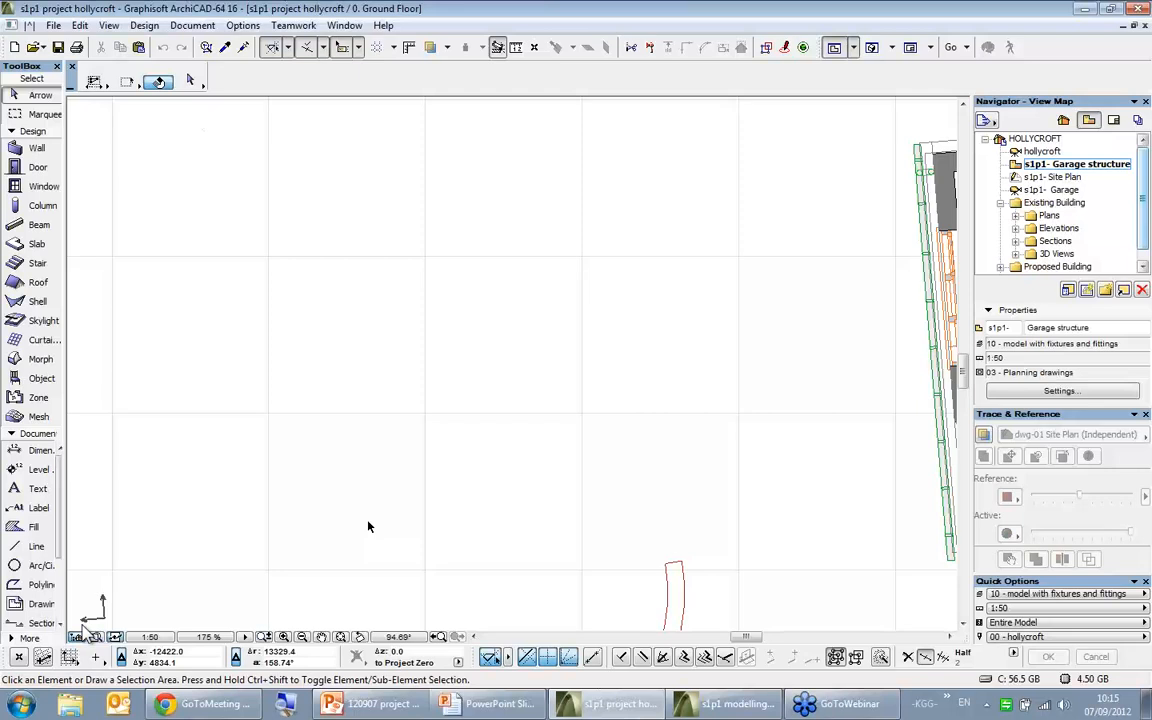
left_click(1053, 177)
double_click(1050, 177)
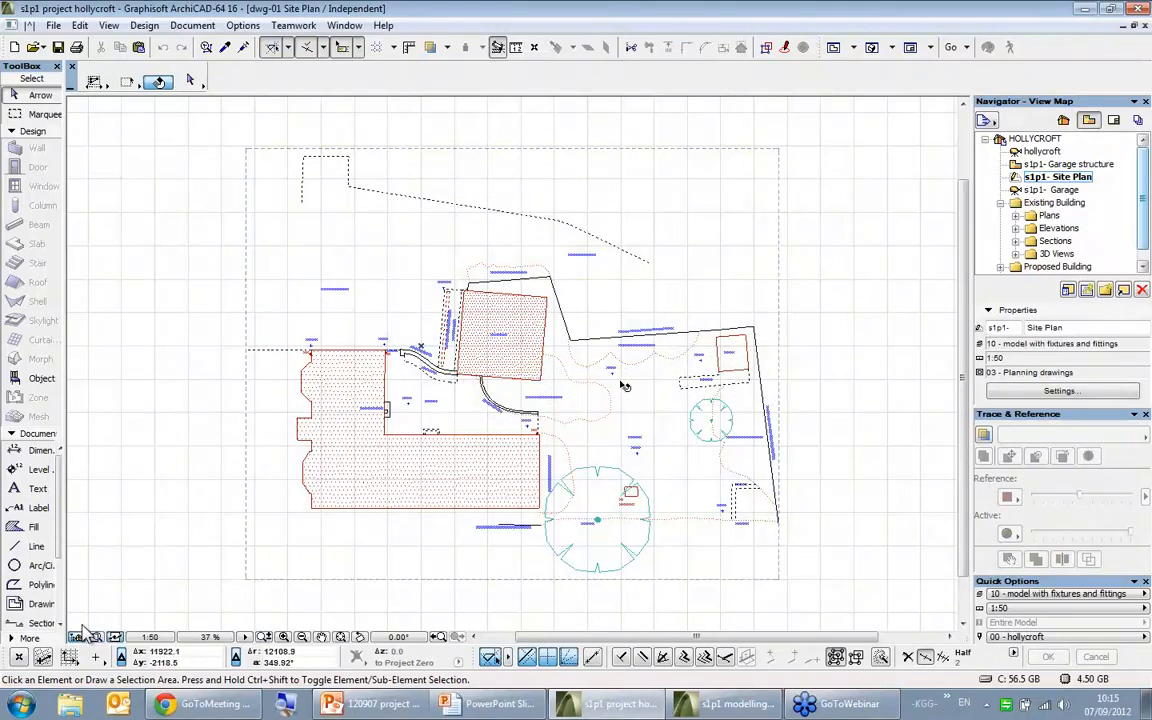
- Try cropping the site plan drawing by offsetting its right edge inward to just beyond the garage, and undo the crop
left_click(482, 336)
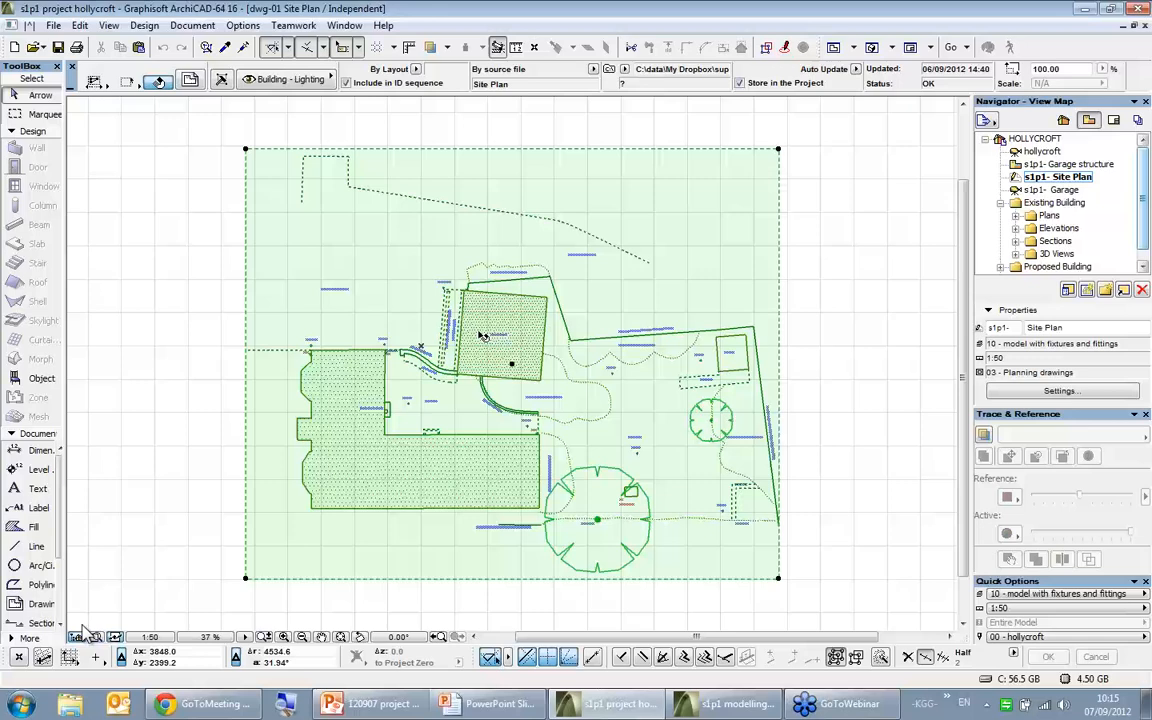
left_click(781, 297)
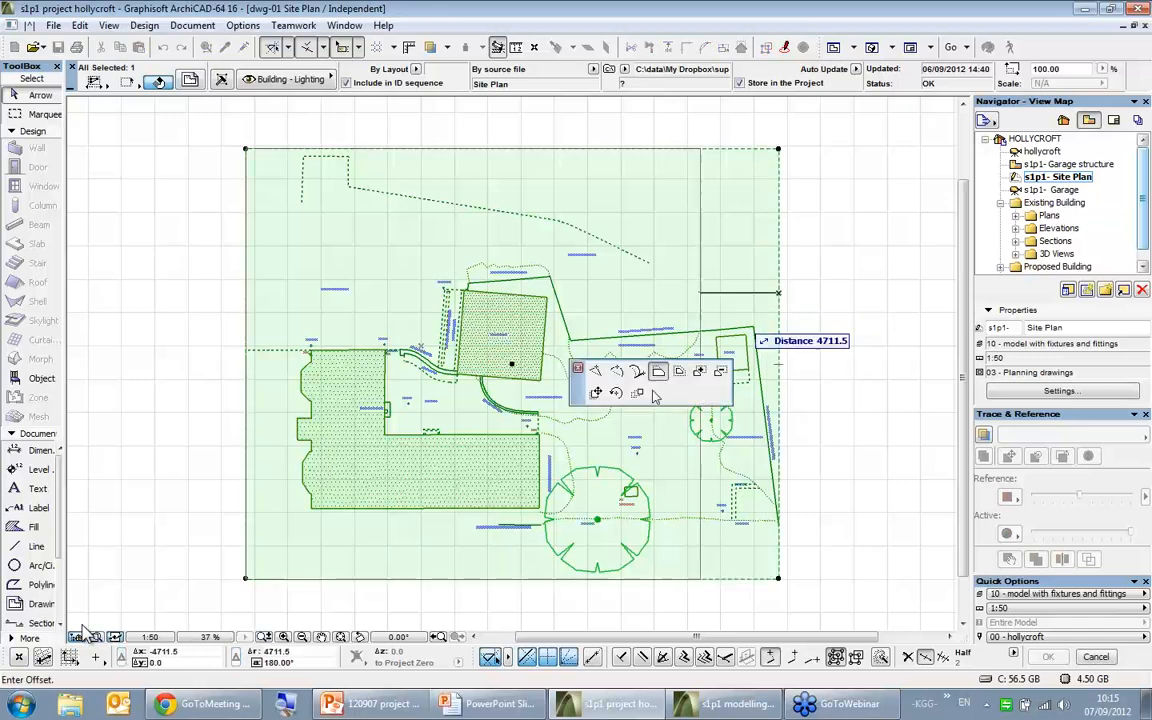
left_click(563, 335)
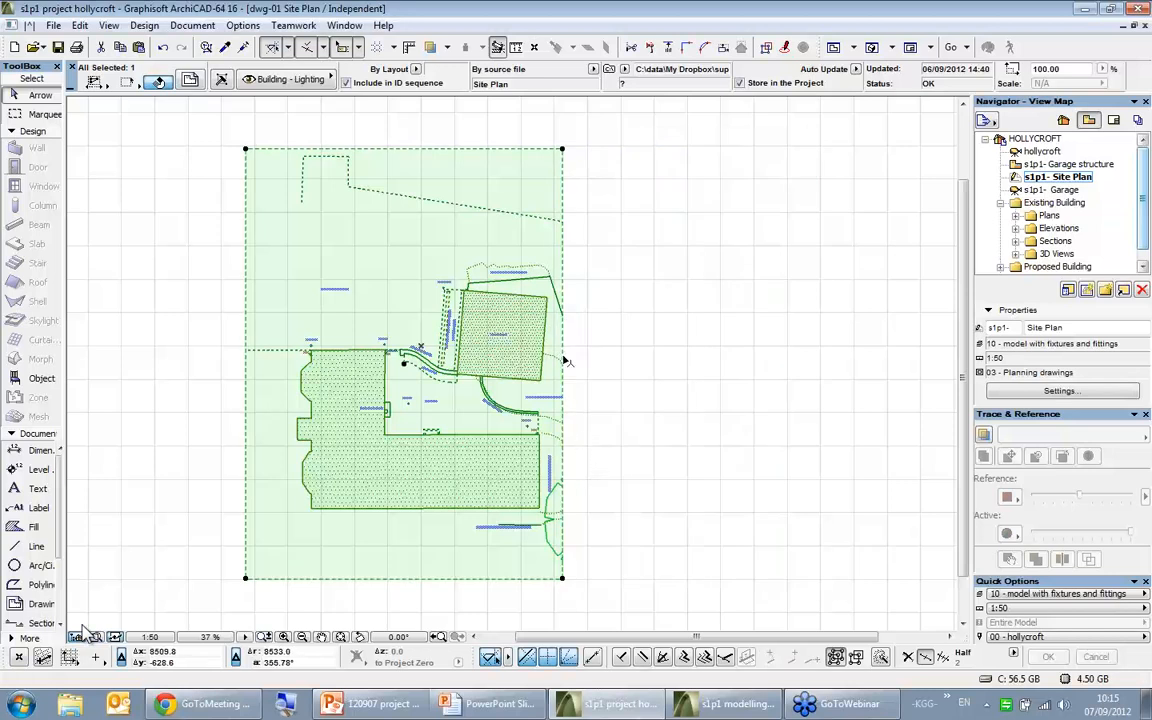
key("ctrl+z")
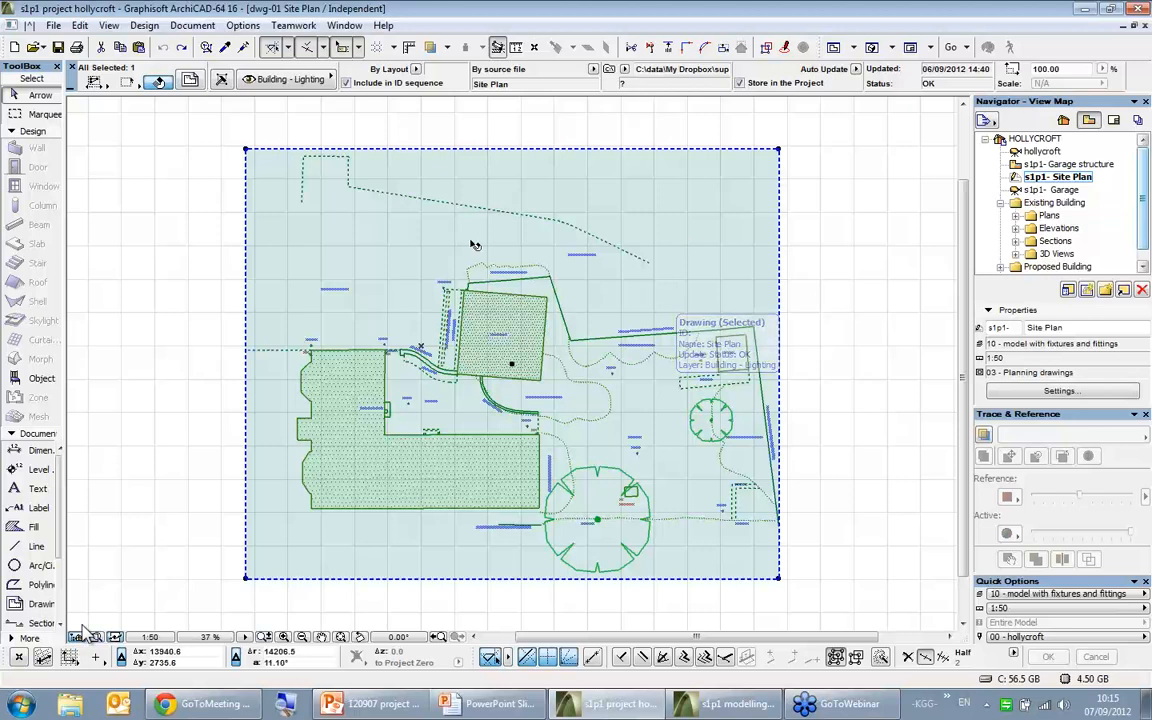
- Try cropping the site plan drawing's upper edge down toward the garage and subtracting an irregular polygon around the house from its frame
left_click(522, 148)
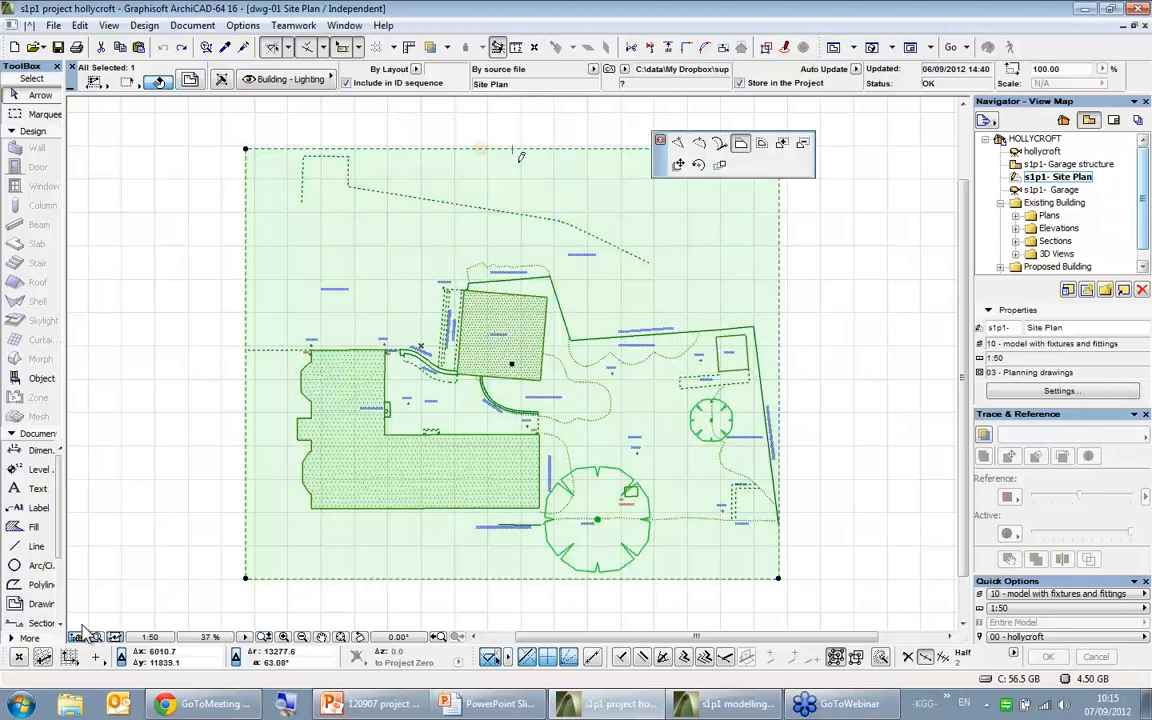
left_click(514, 255)
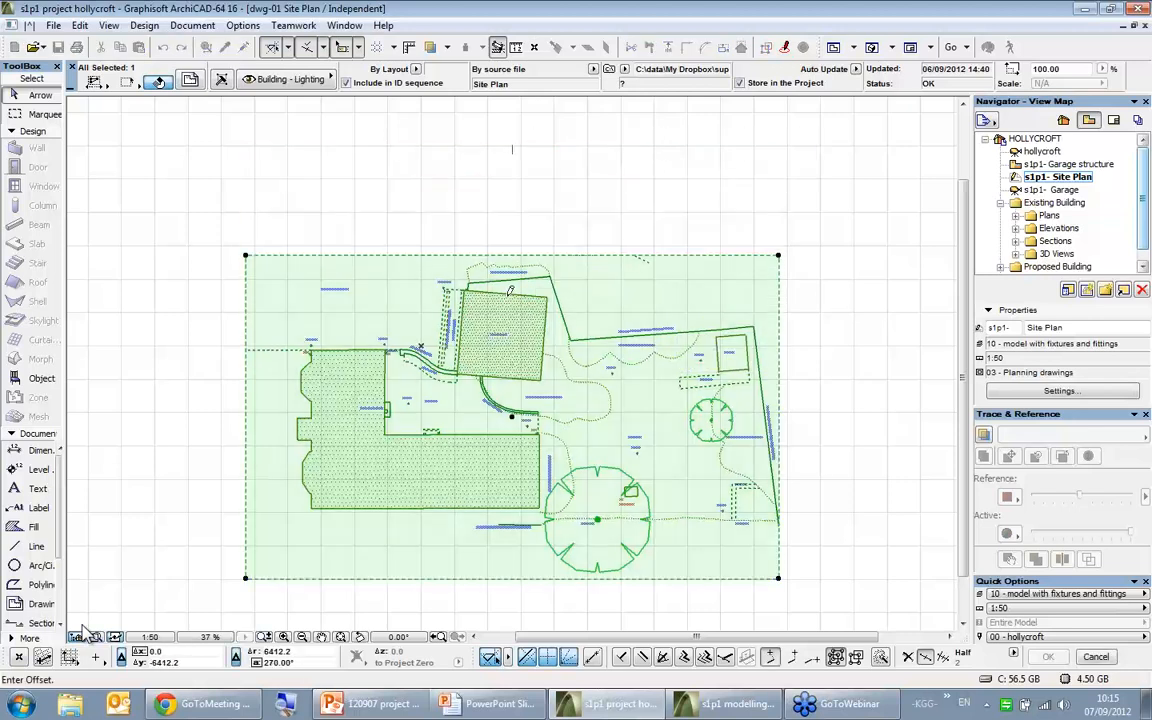
left_click(245, 318)
left_click(803, 143)
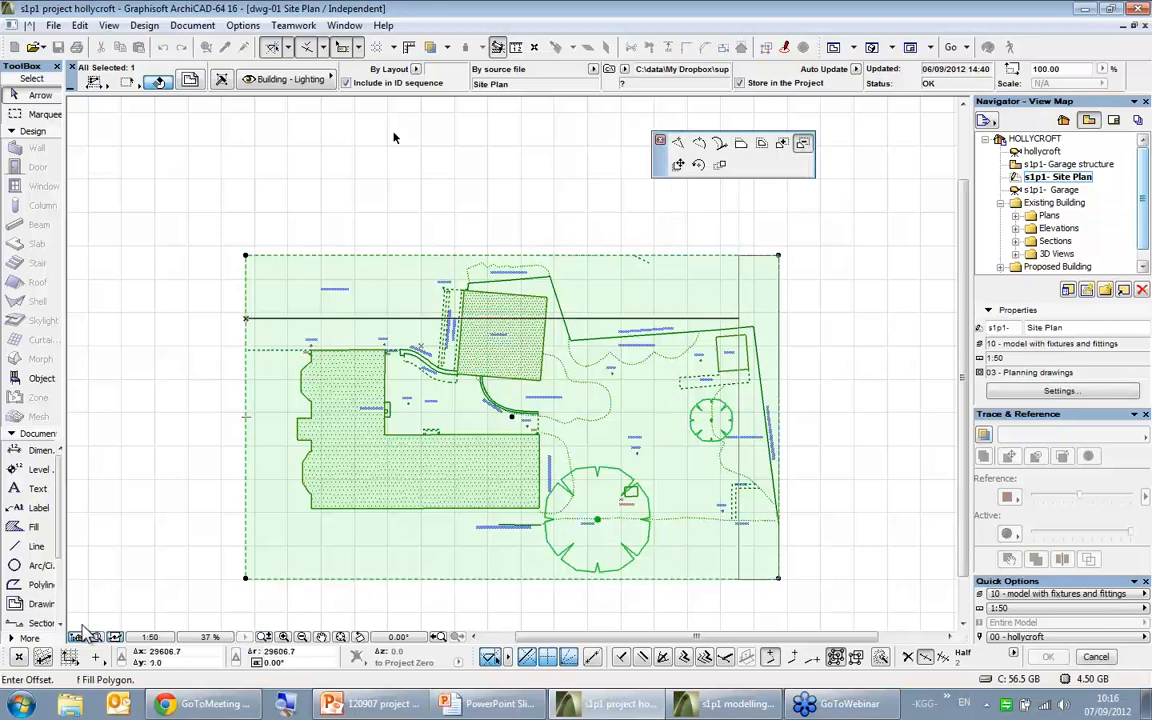
left_click(212, 304)
left_click(386, 309)
left_click(413, 401)
left_click(550, 425)
left_click(582, 572)
left_click(501, 607)
double_click(147, 583)
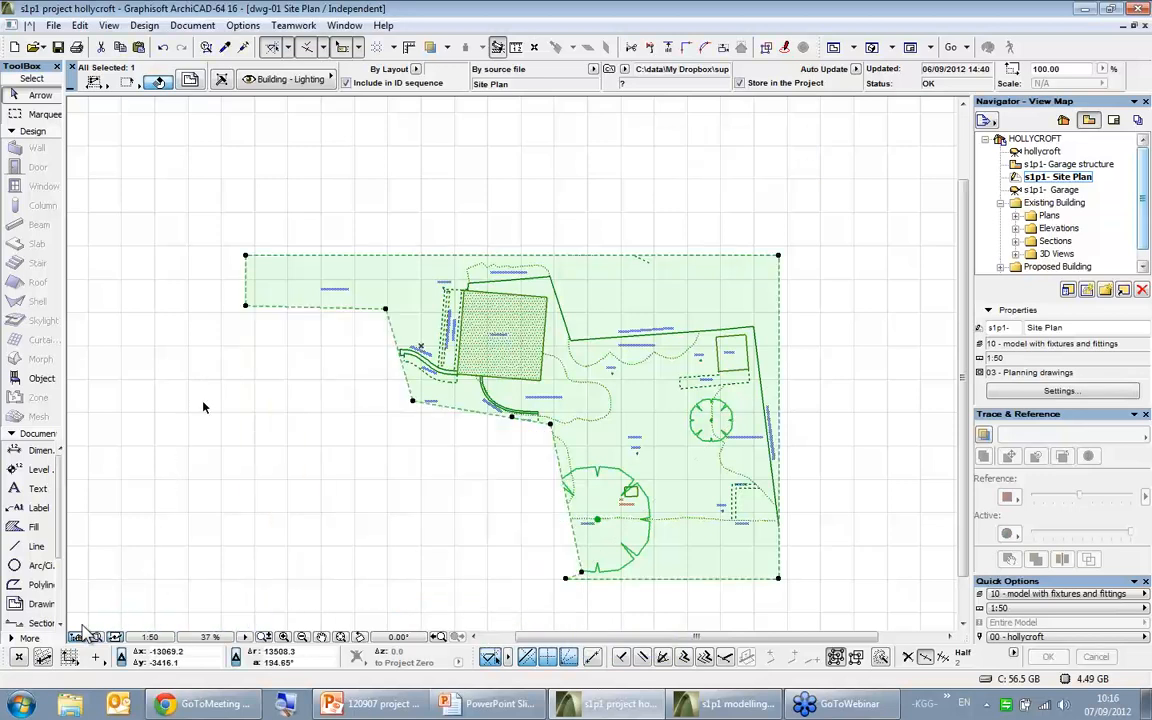
- Undo the polygon cut-out and the upper edge crop of the site plan drawing, and deselect it
key("ctrl+z")
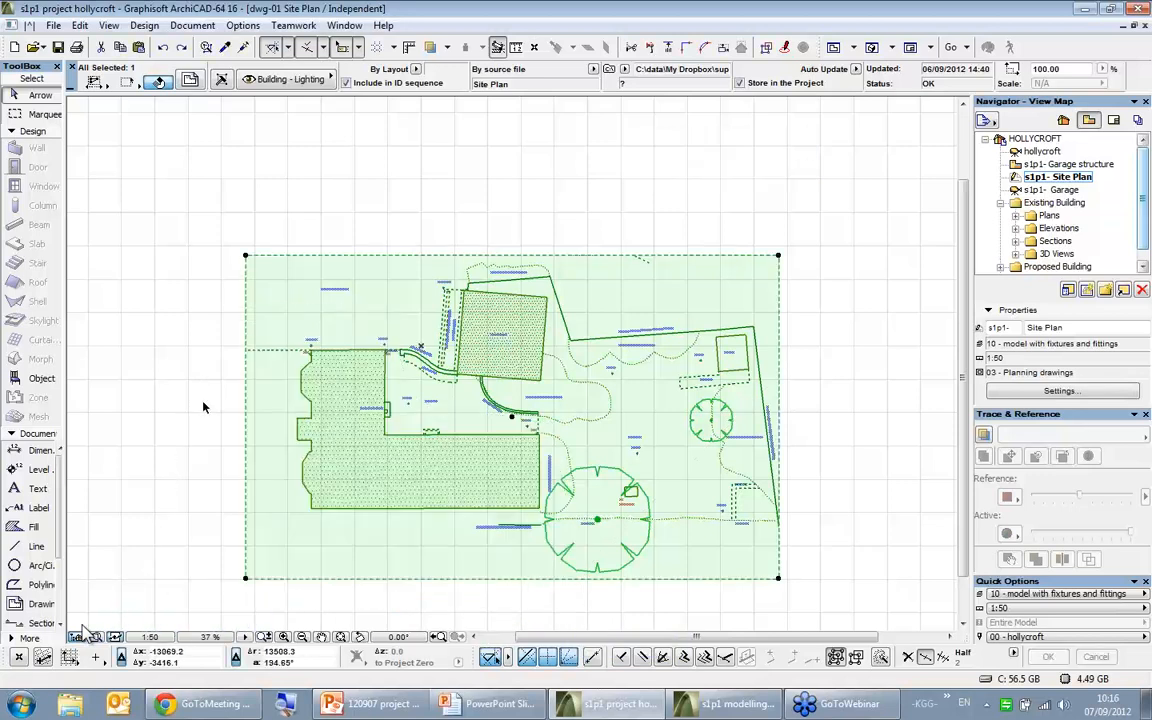
key("ctrl+z")
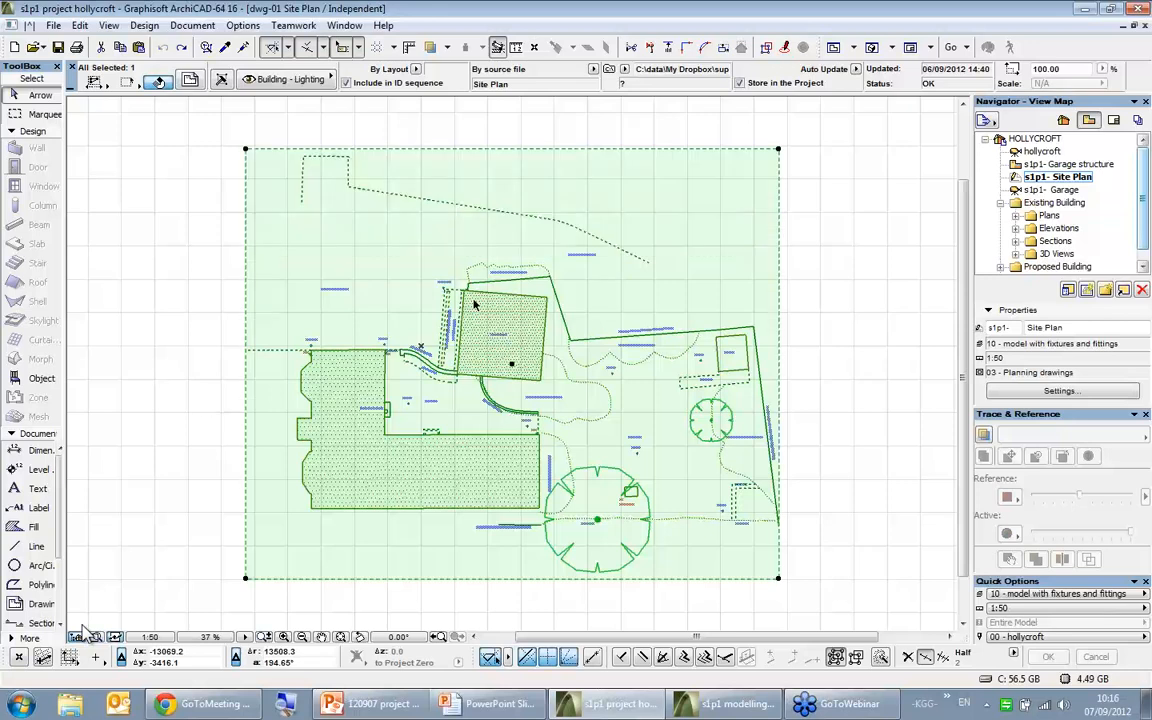
left_click(872, 307)
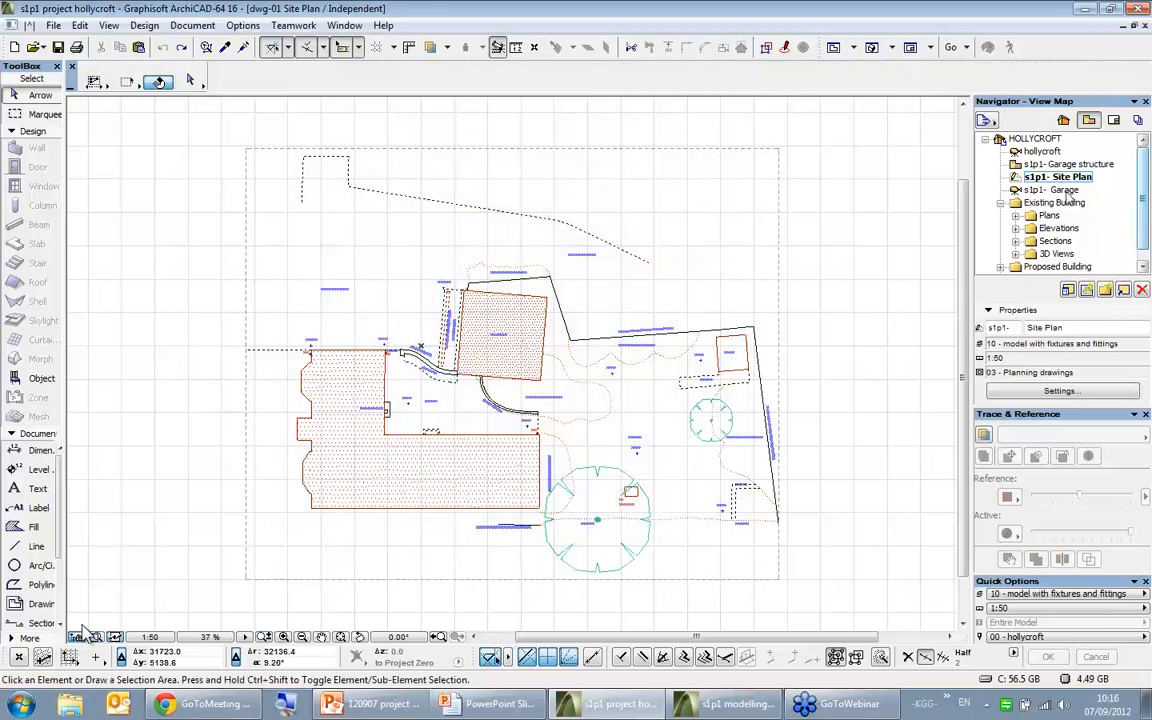
- Open the saved s1p1- Garage 3D view and clear the terrain mesh selection
left_click(1050, 191)
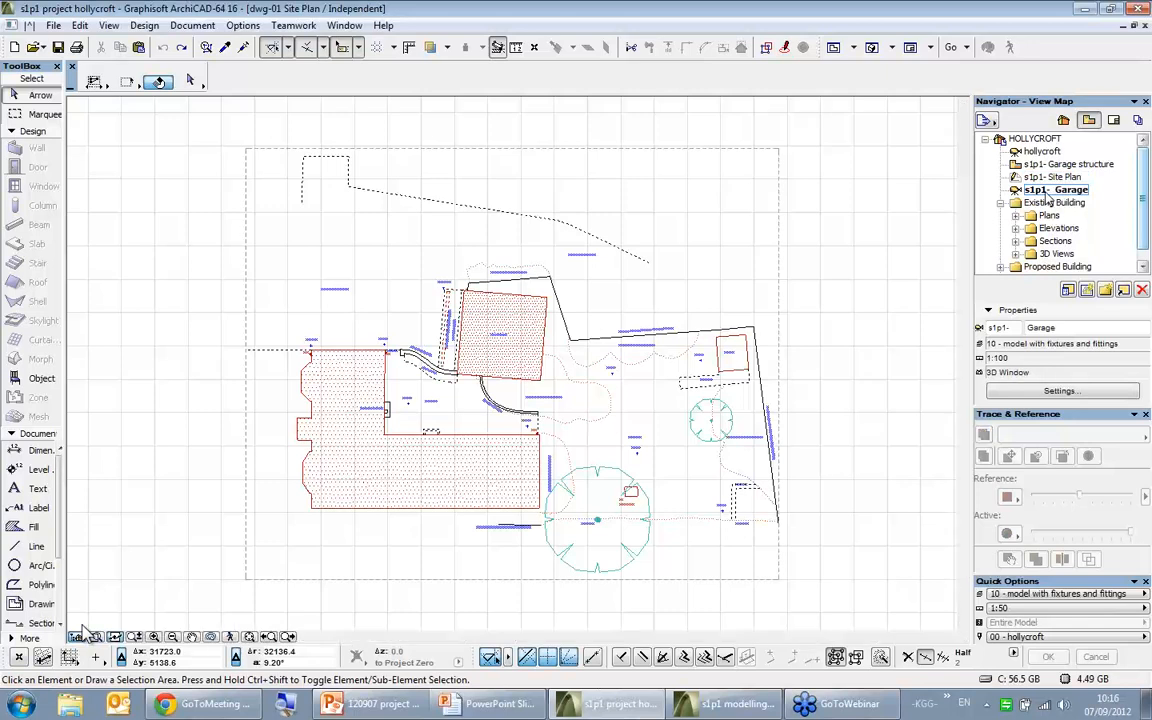
double_click(1050, 191)
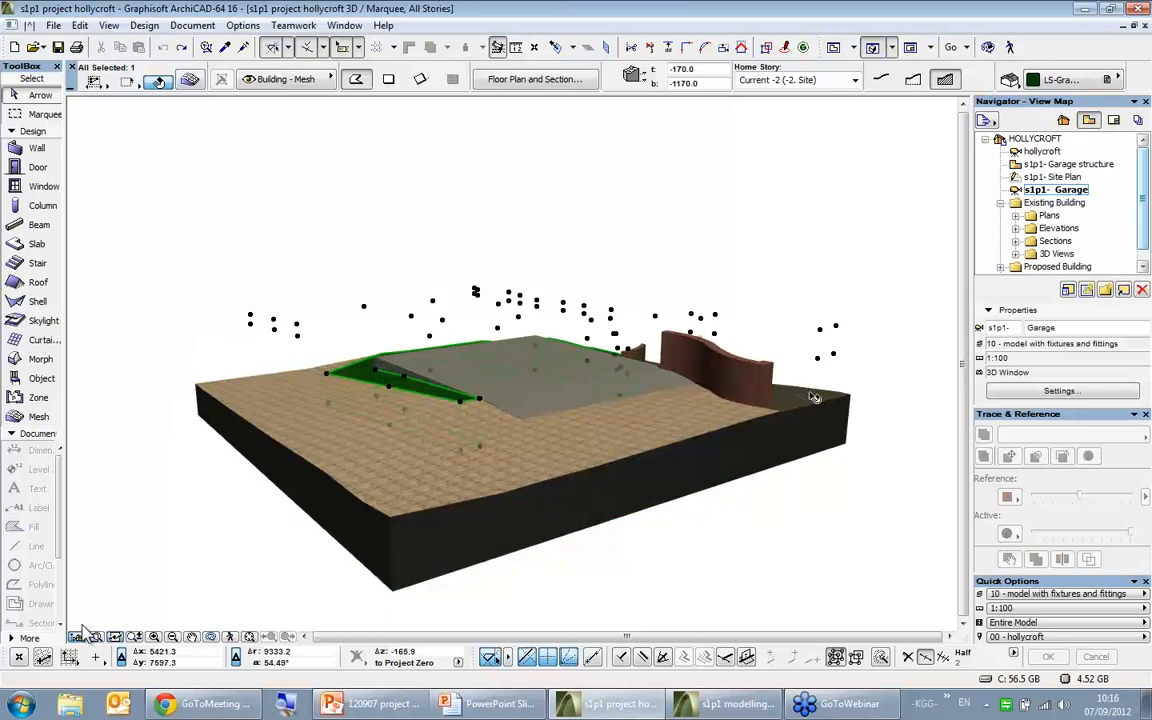
left_click(812, 400)
left_click(856, 260)
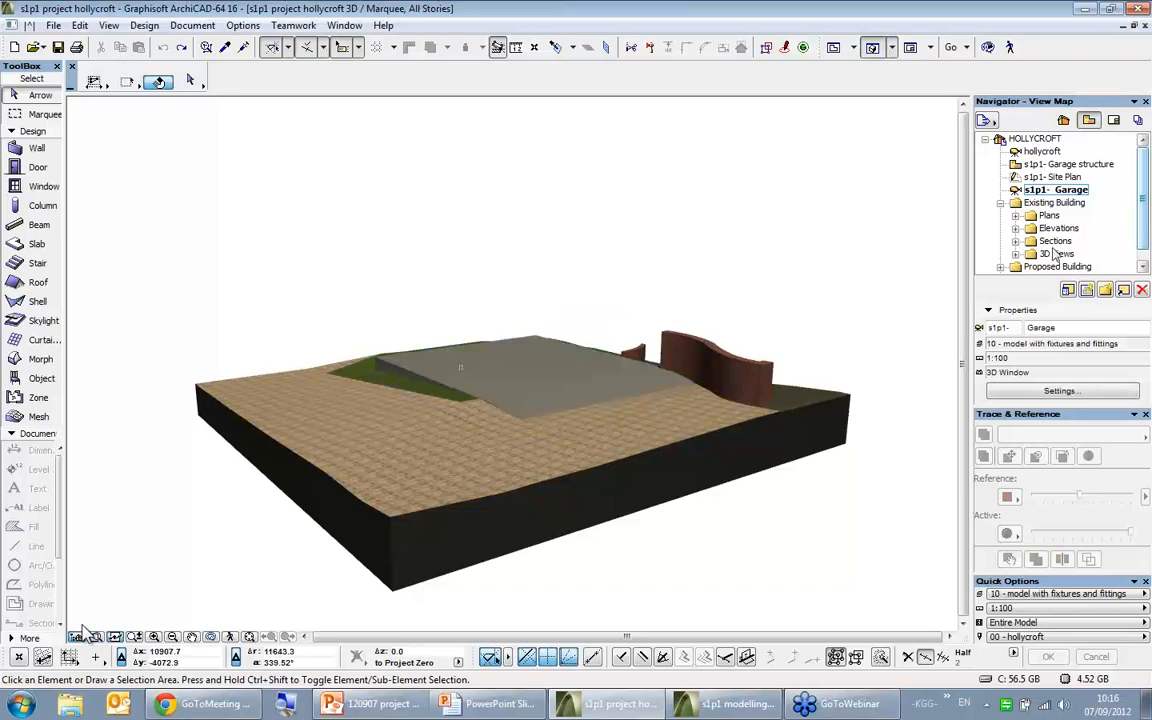
- Open the s1p1- Garage structure plan and show the s1p1- Site Plan view as its trace reference
double_click(1050, 165)
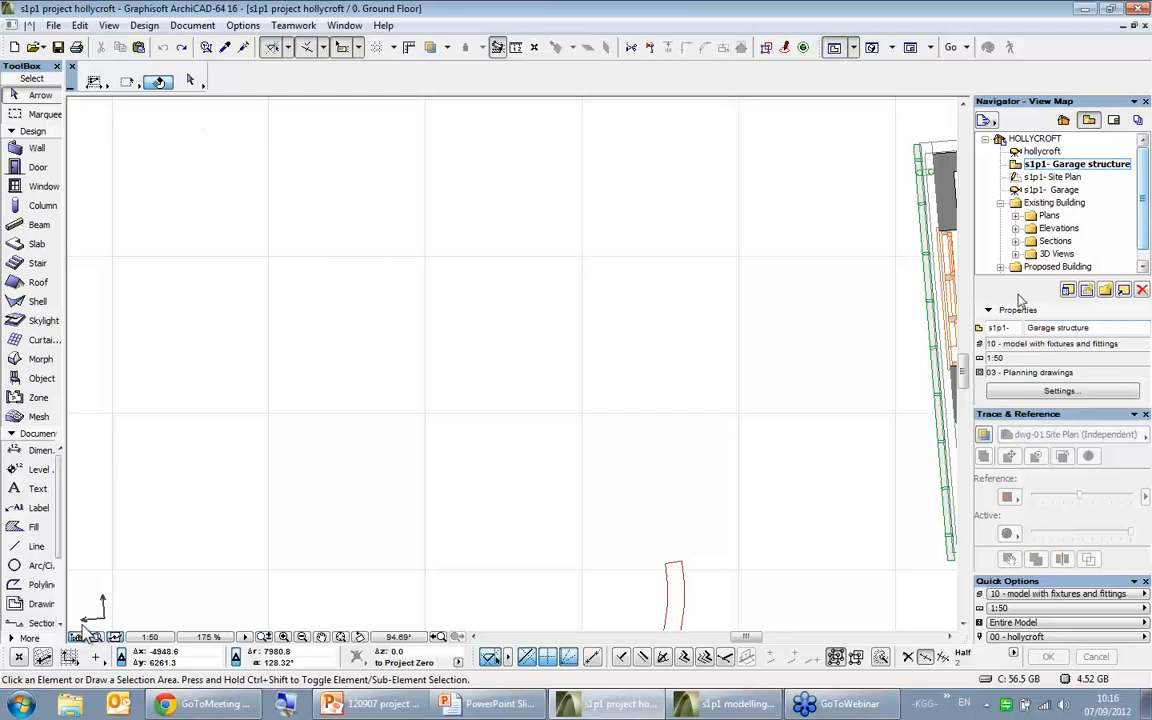
right_click(1050, 178)
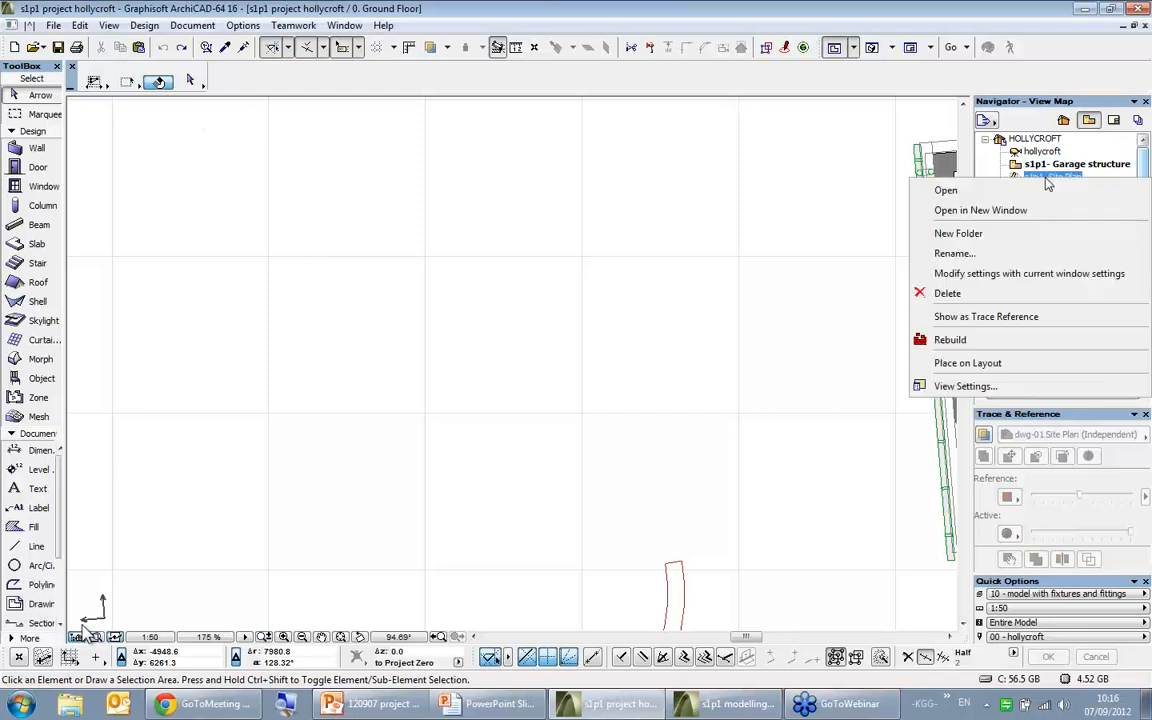
left_click(1029, 317)
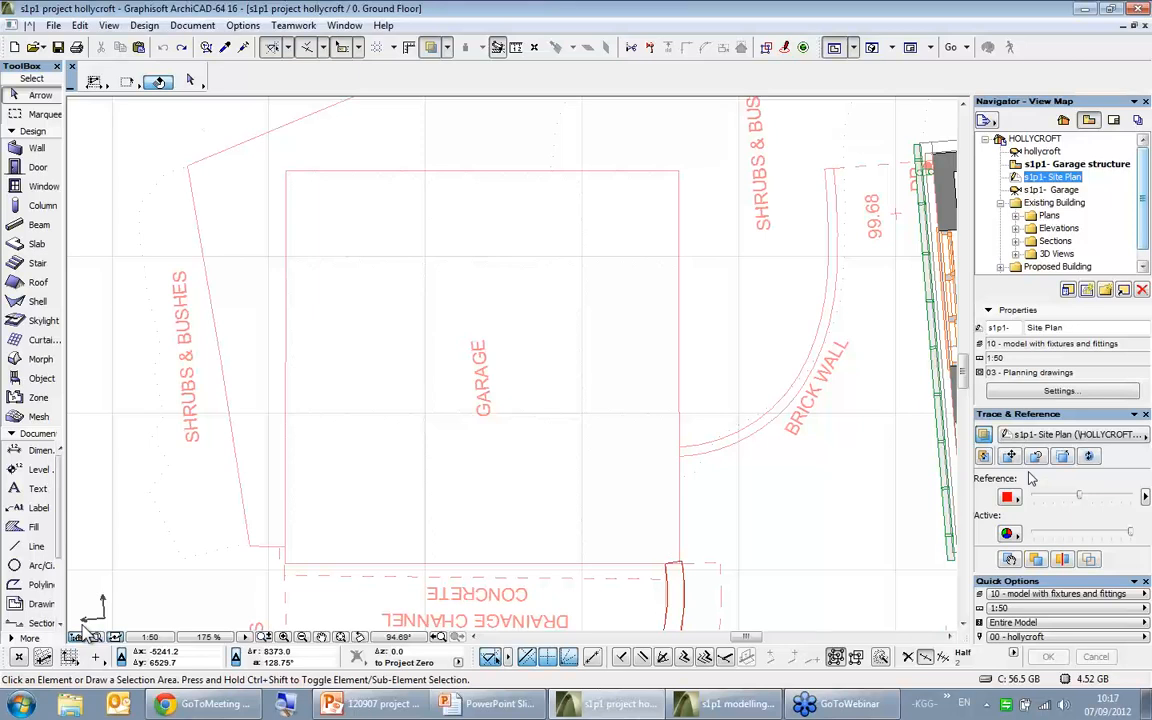
- Reduce the site plan trace reference's intensity and try green before setting its uniform colour to blue
mouse_move(1087, 503)
left_mouse_down()
mouse_move(1042, 503)
mouse_move(1113, 512)
left_mouse_up()
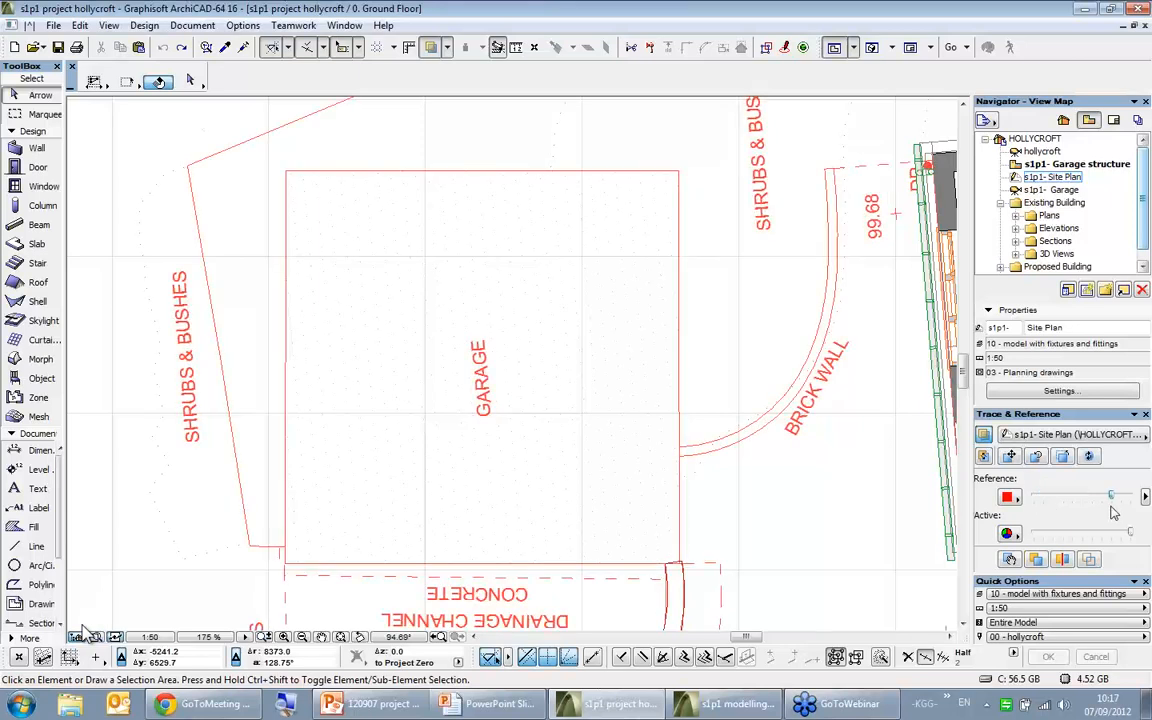
left_click(1010, 497)
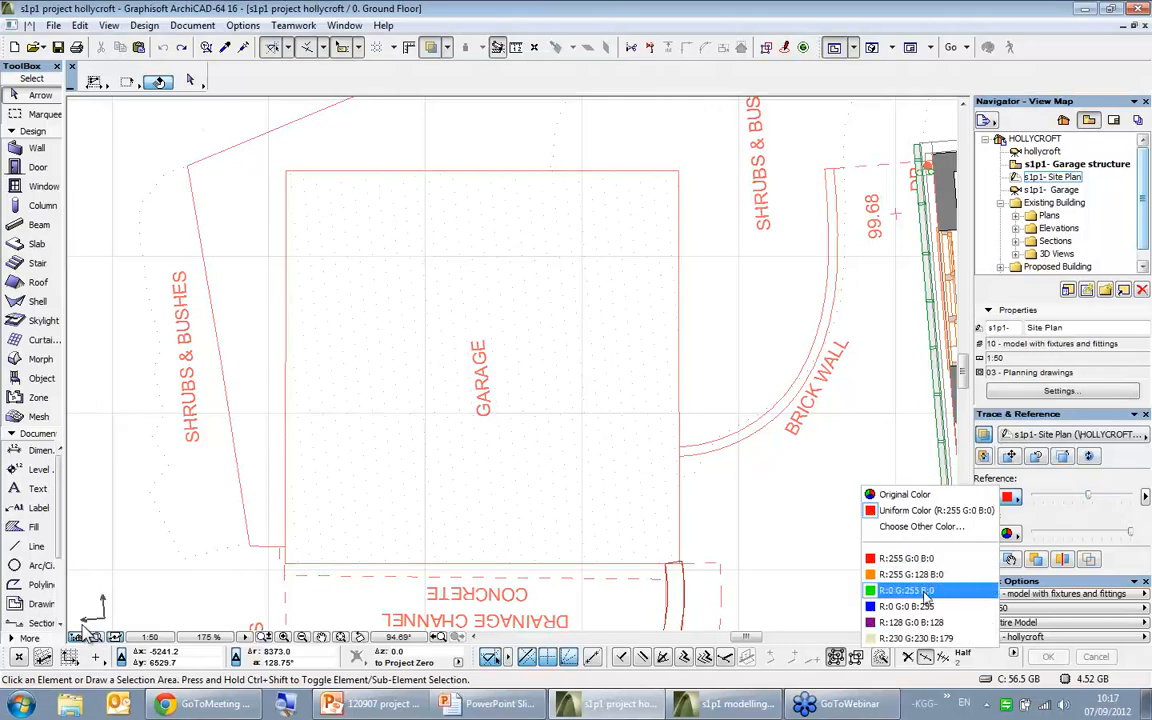
left_click(925, 597)
left_click_drag(1083, 500, 1060, 498)
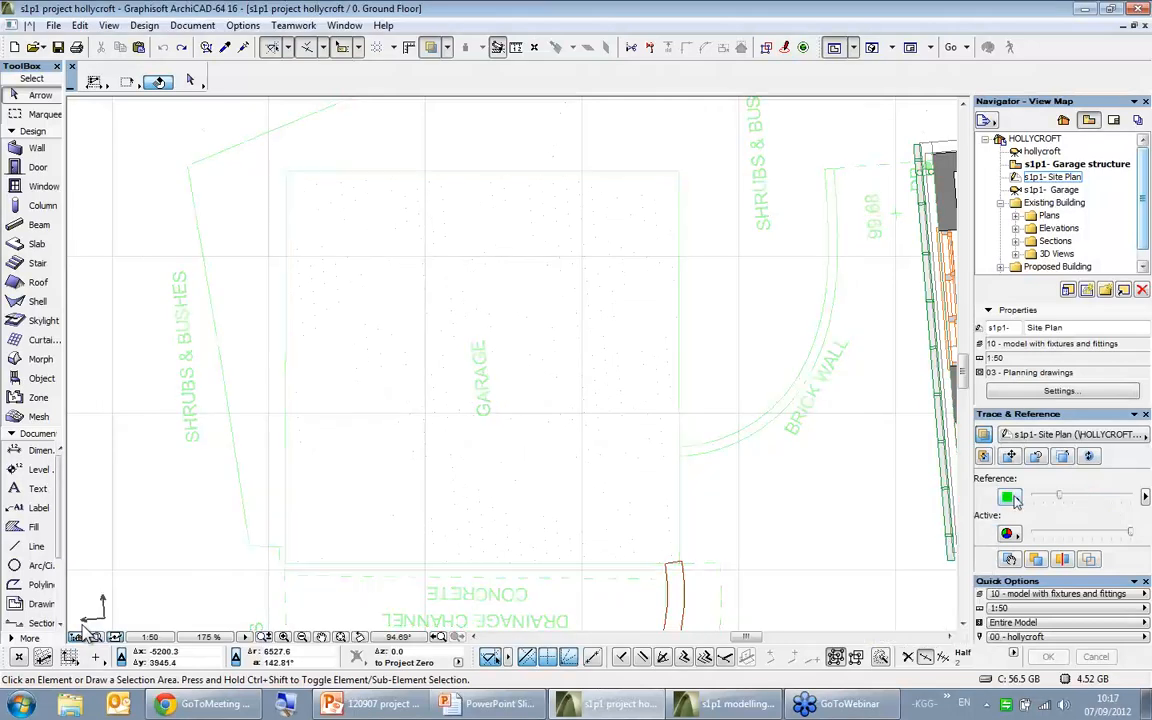
left_click(1010, 497)
left_click(840, 548)
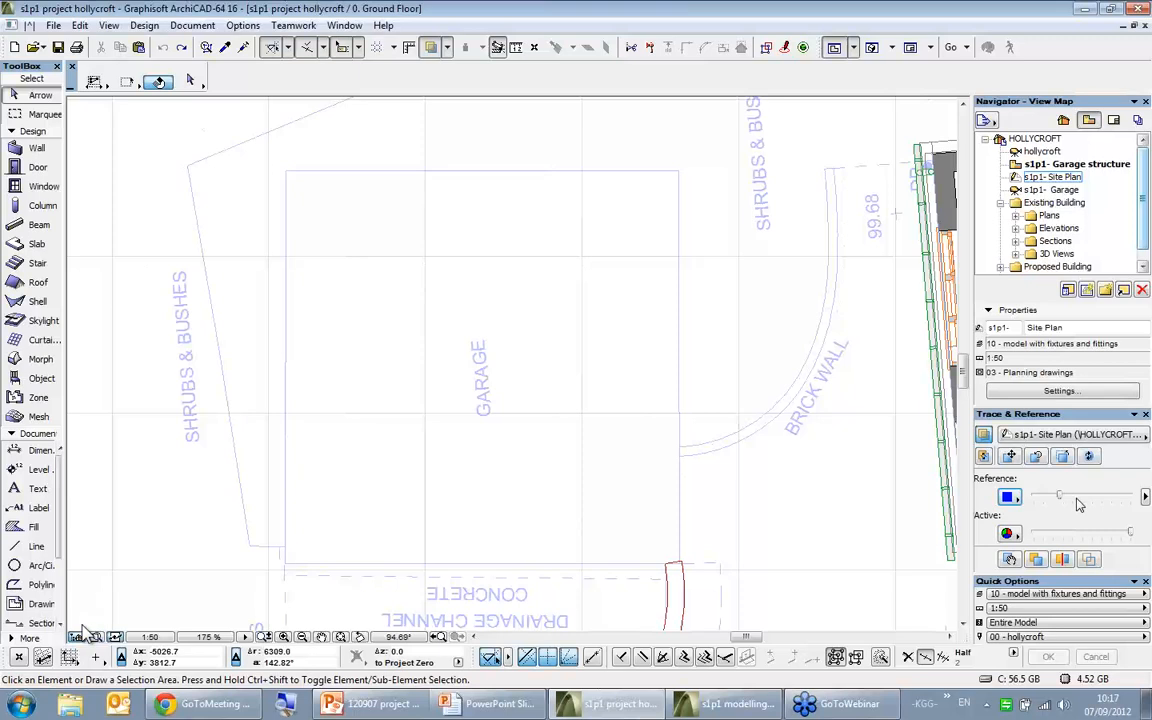
- Raise the site plan trace reference's intensity and apply the HOL garage walls favourite to the wall default settings
left_click(1078, 499)
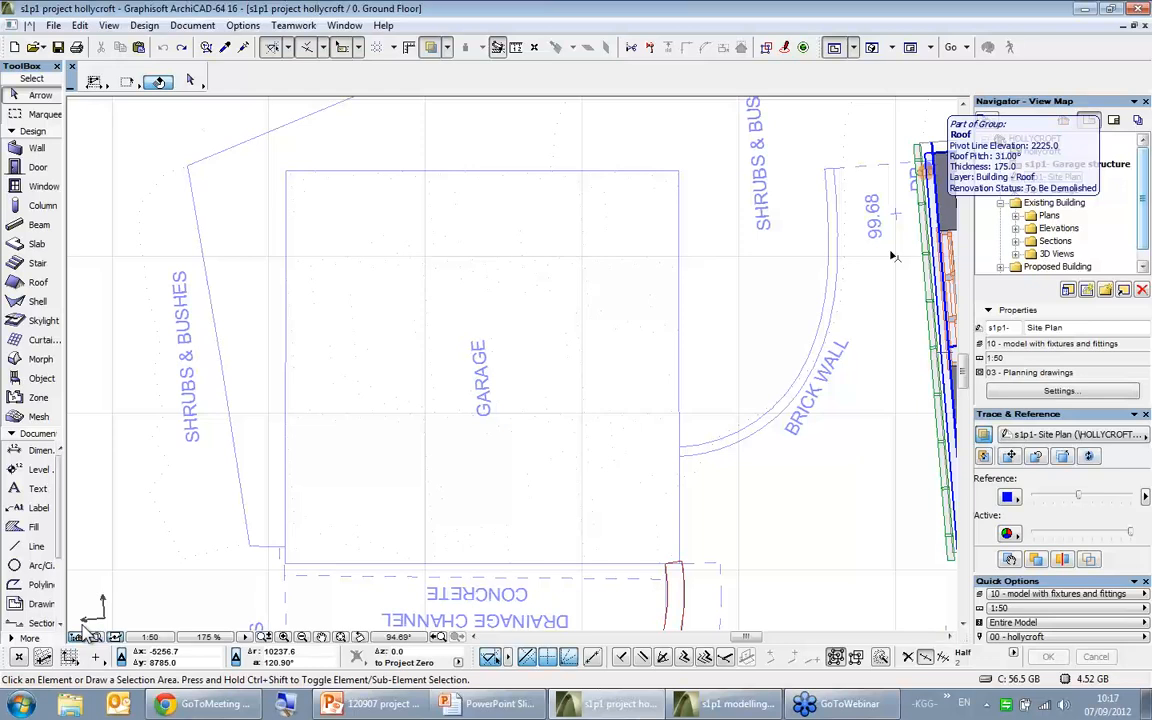
left_click(37, 148)
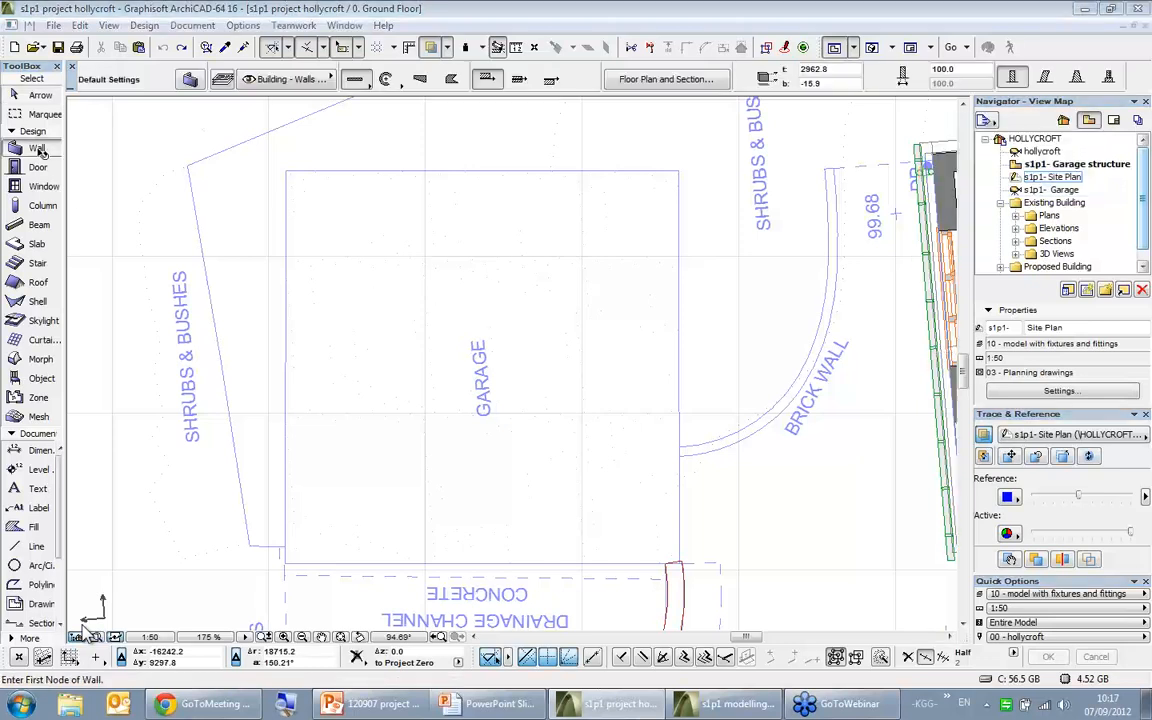
double_click(37, 148)
left_click(378, 62)
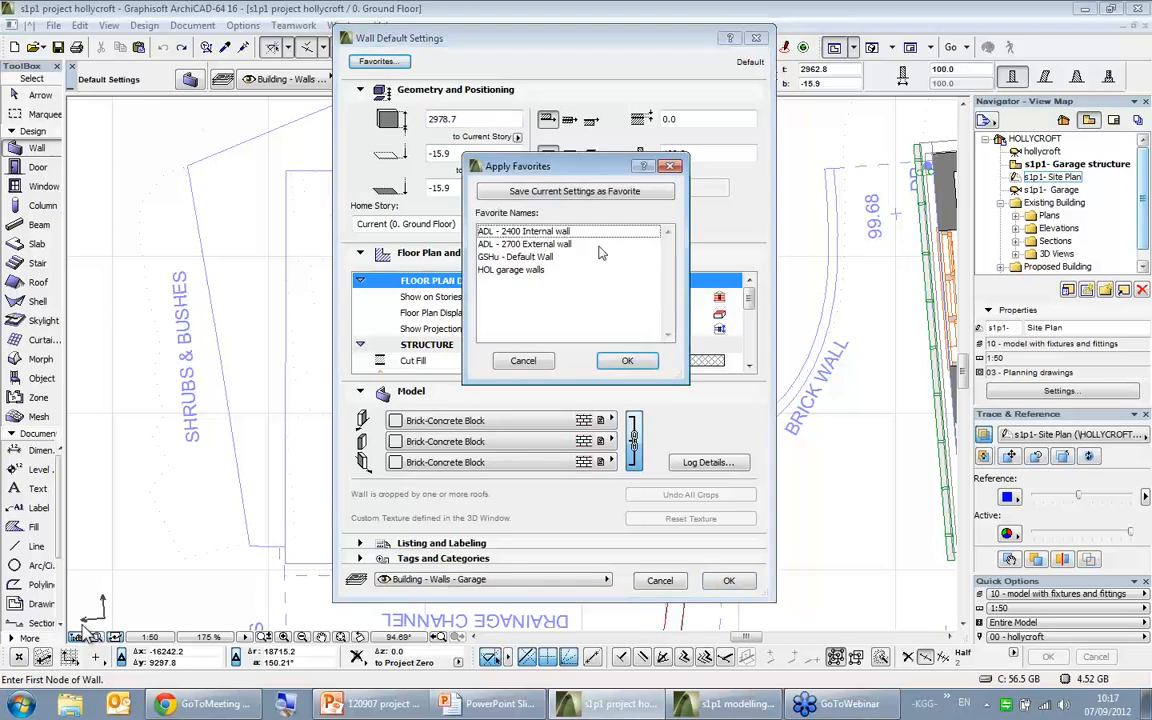
left_click(530, 271)
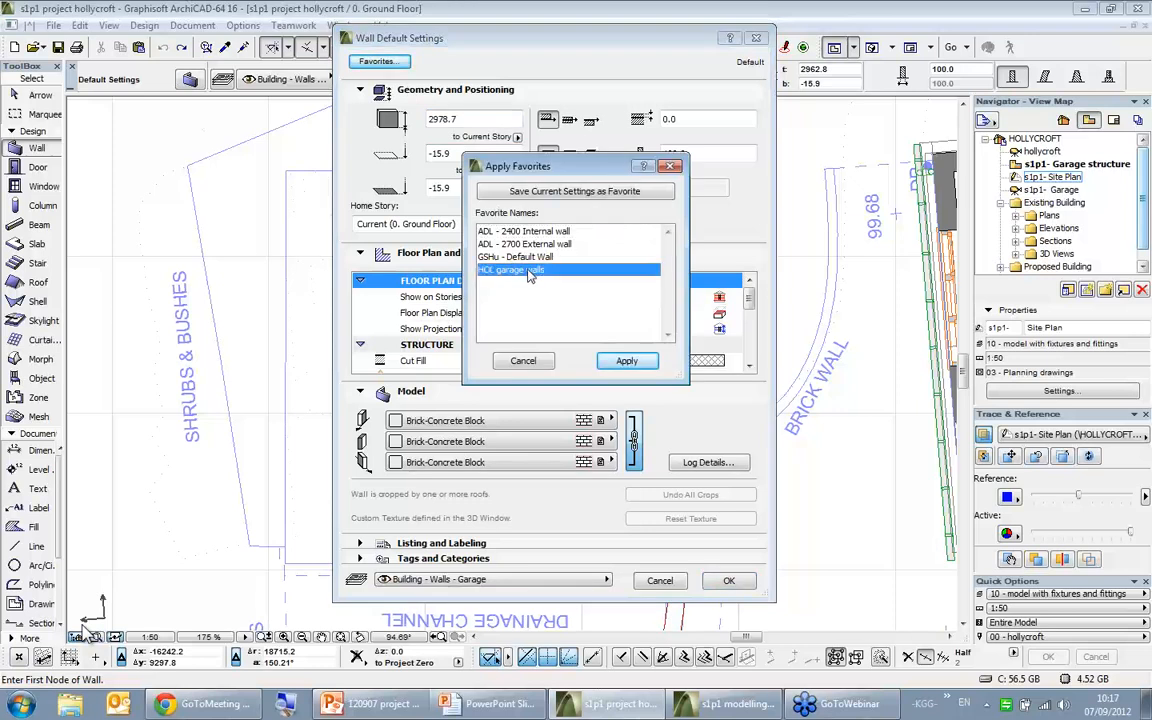
left_click(626, 361)
- Check the default wall's thickness and log details without changing them, and accept the wall default settings
left_click_drag(725, 152, 653, 153)
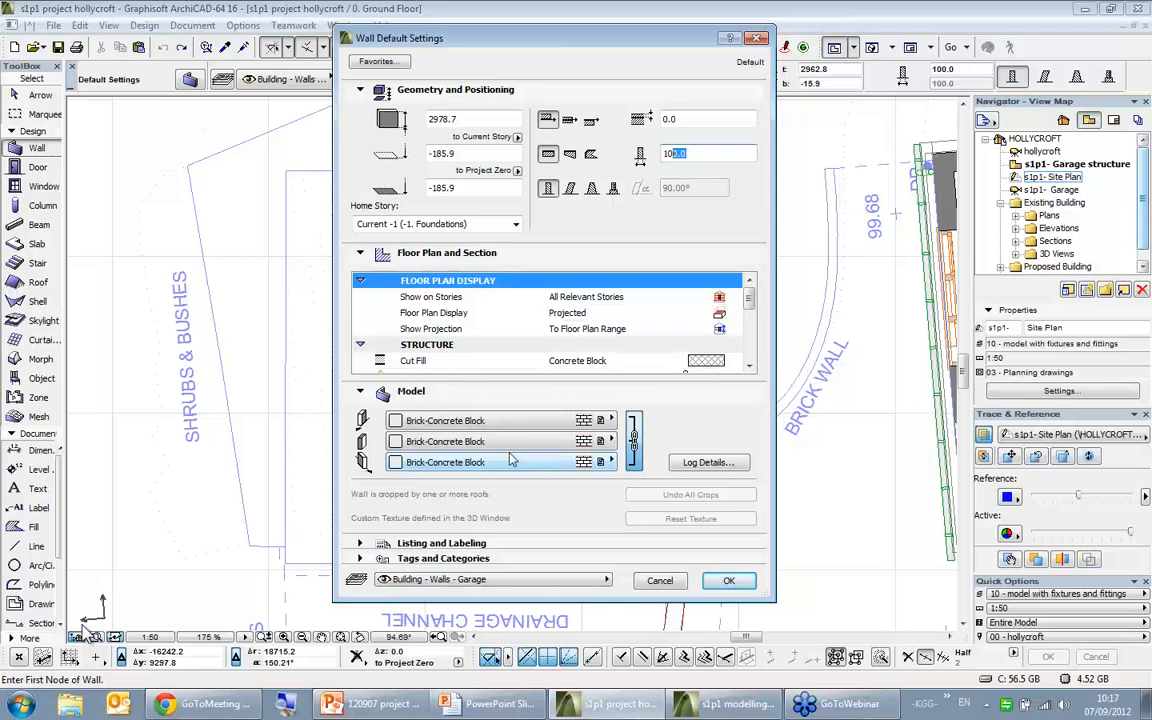
left_click(706, 462)
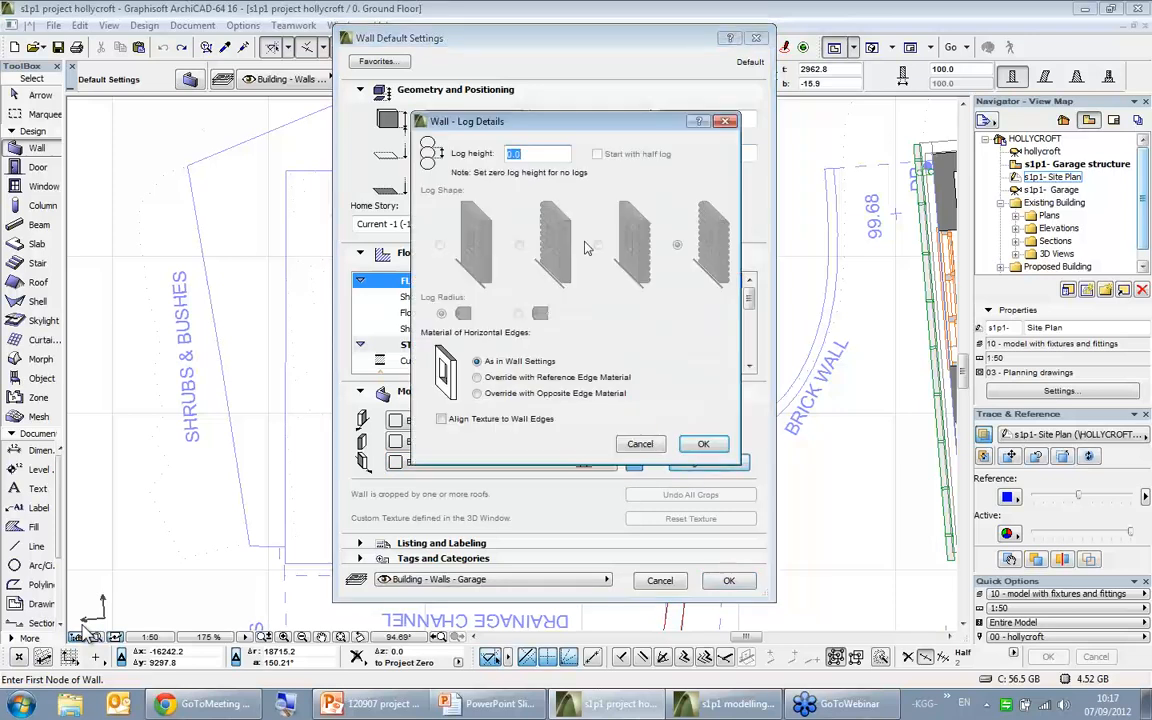
left_click(641, 445)
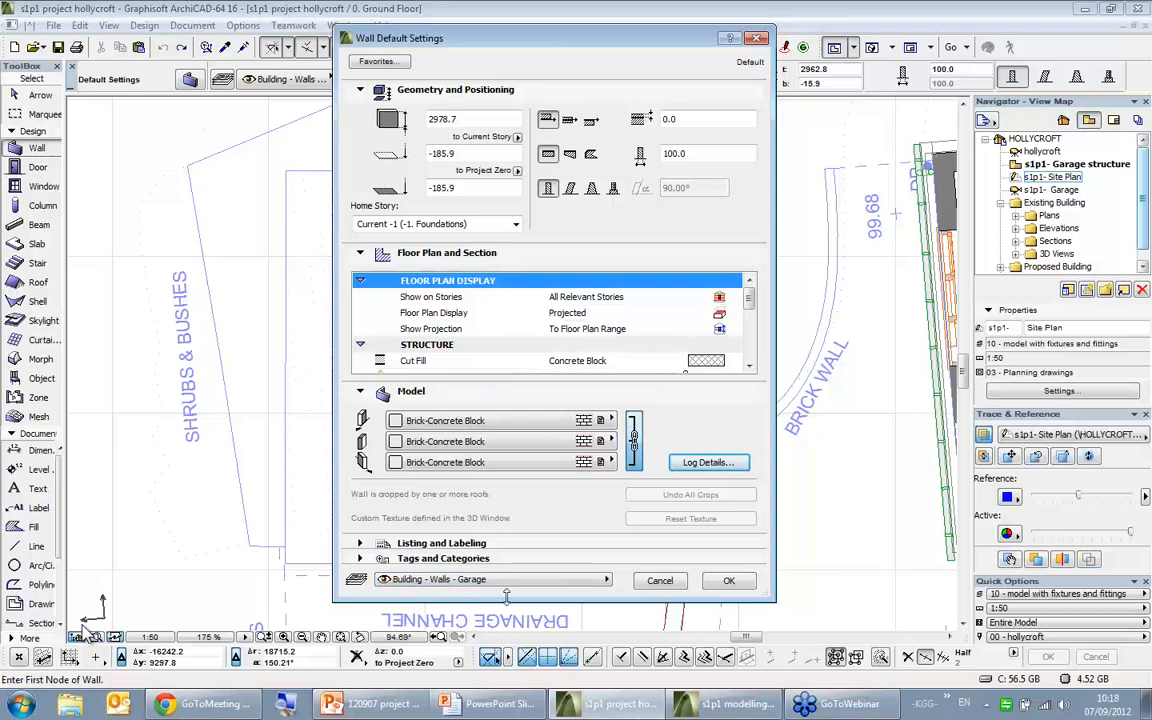
left_click(731, 581)
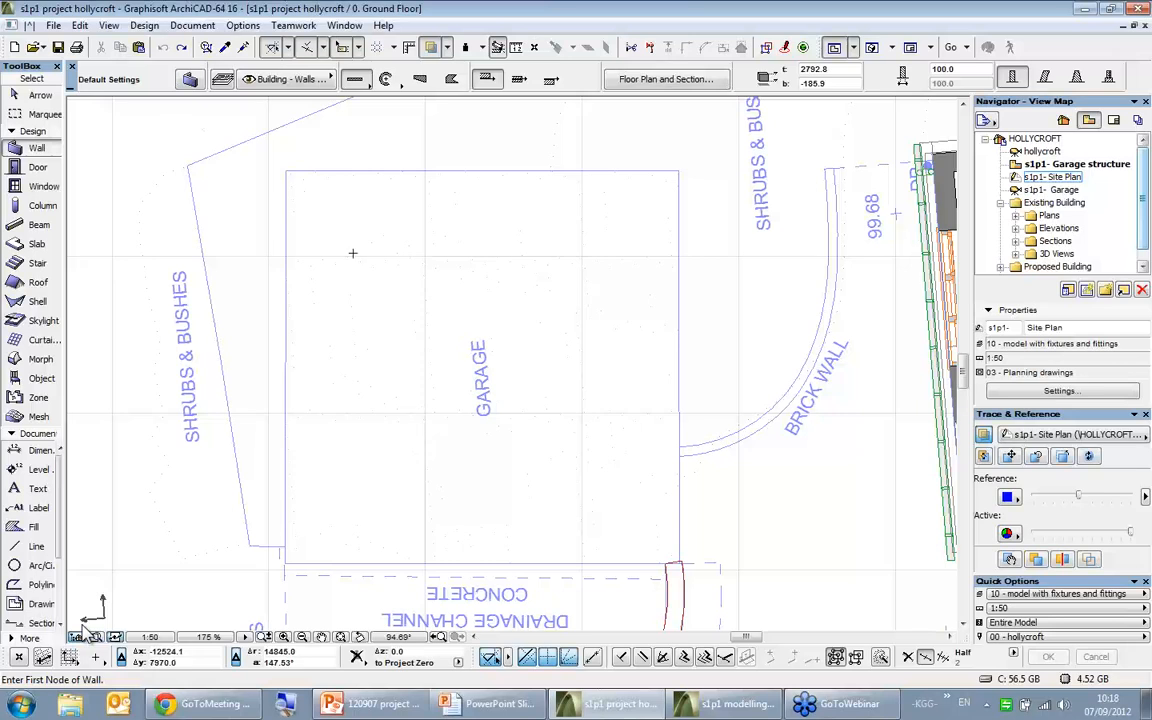
- Draw a closed rectangle of walls over the traced garage outline, from its upper-left corner to its lower-right corner
key("g")
key("g")
left_click(287, 169)
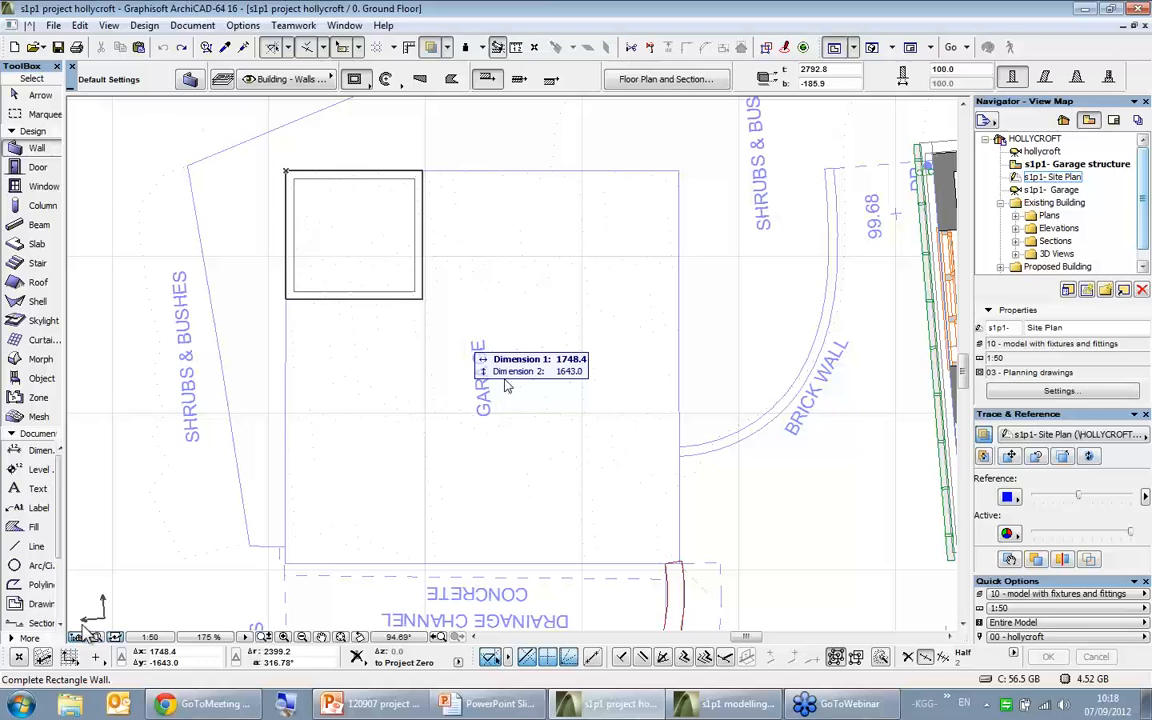
left_click(681, 557)
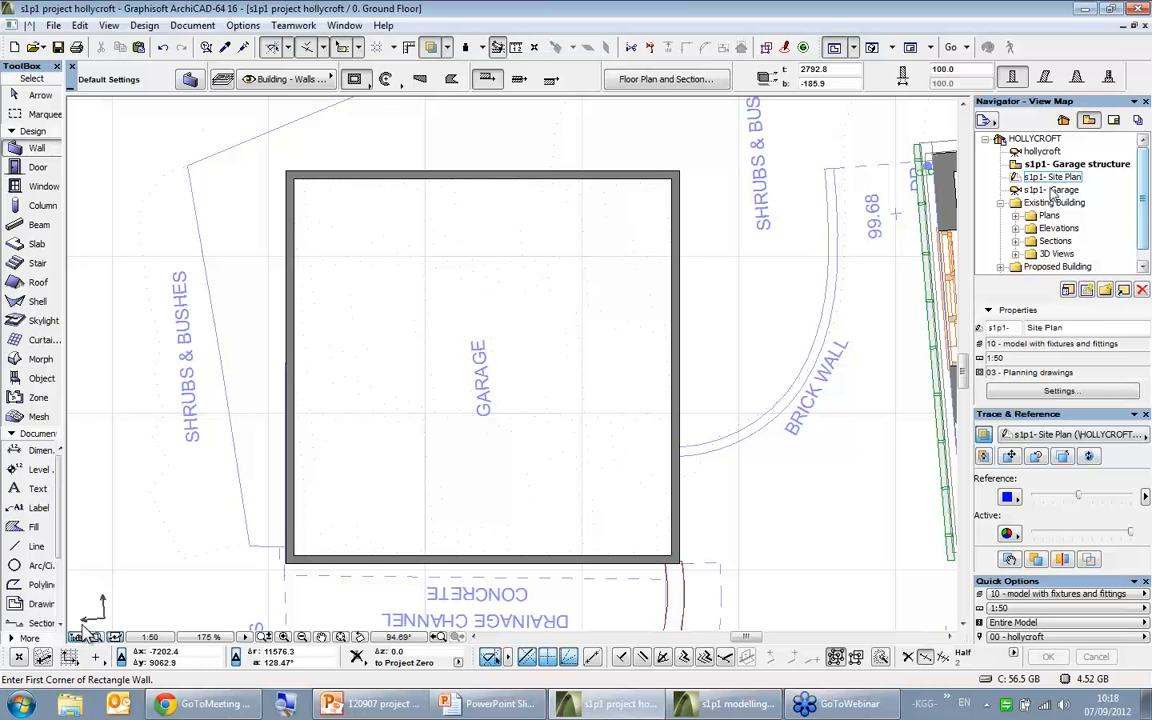
- Place a rectangular marquee around the whole garage and show its contents in 3D
left_click(40, 114)
left_click(213, 118)
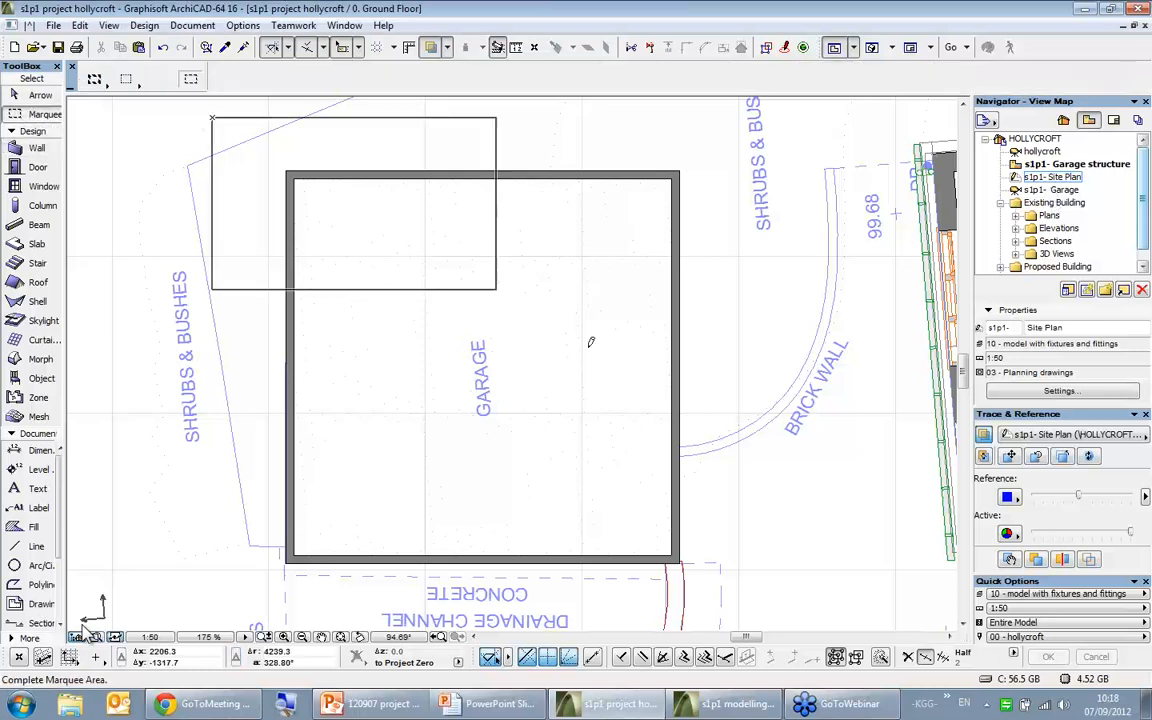
left_click(752, 620)
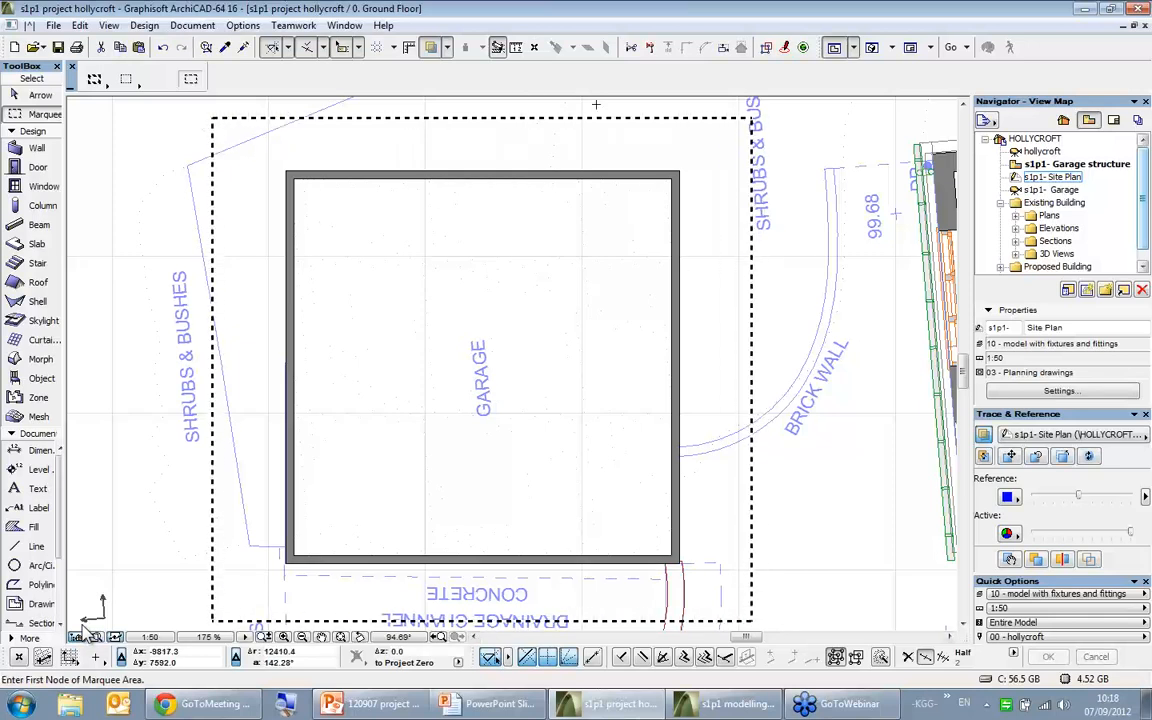
key("F5")
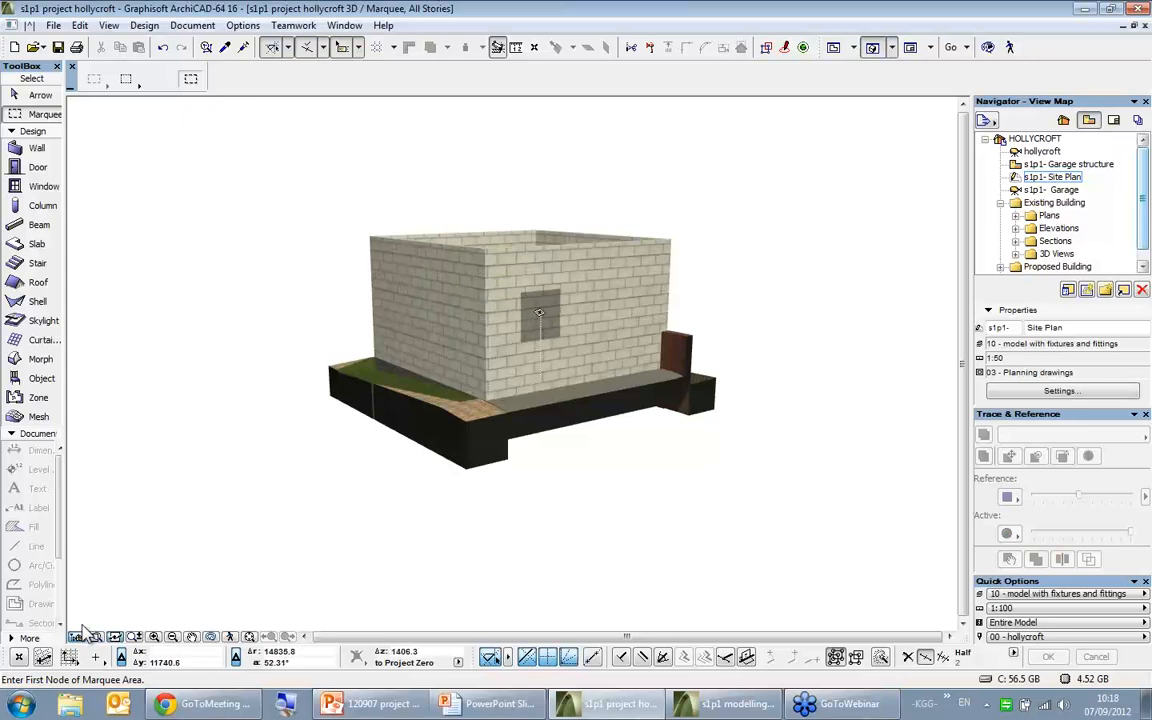
- Return to the floor plan and apply the HOL garage roof favourite to the roof default settings
key("F2")
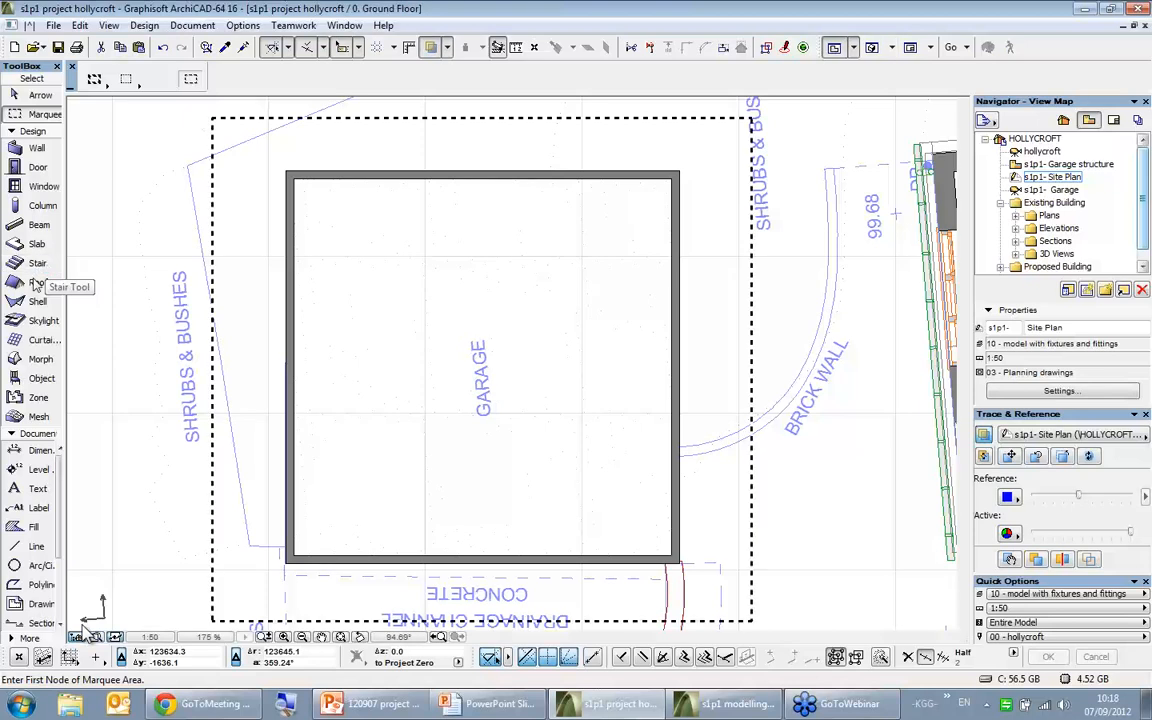
left_click(37, 283)
key("ctrl+t")
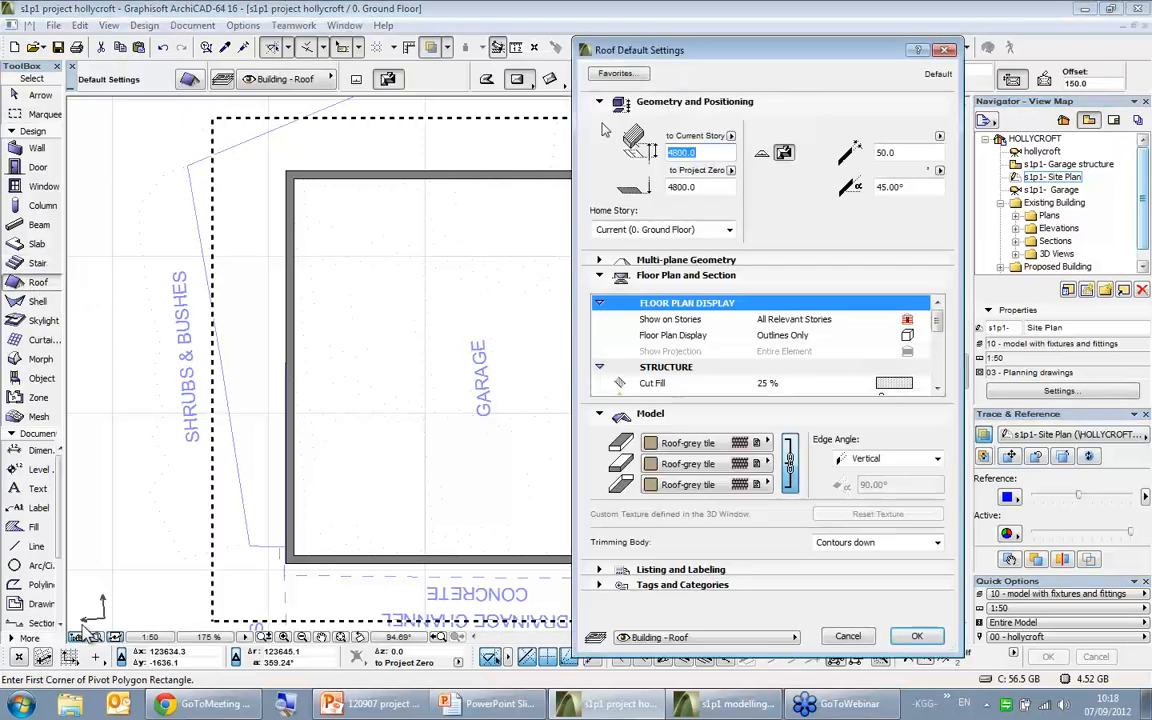
left_click(618, 75)
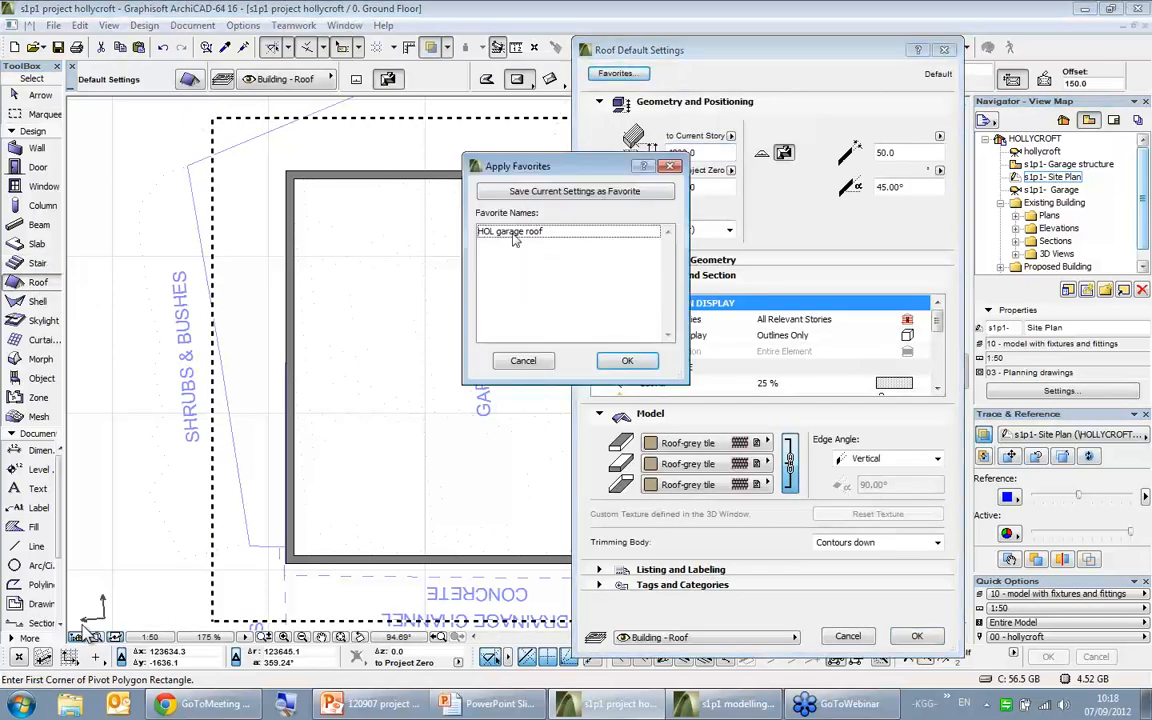
left_click(515, 232)
left_click(628, 361)
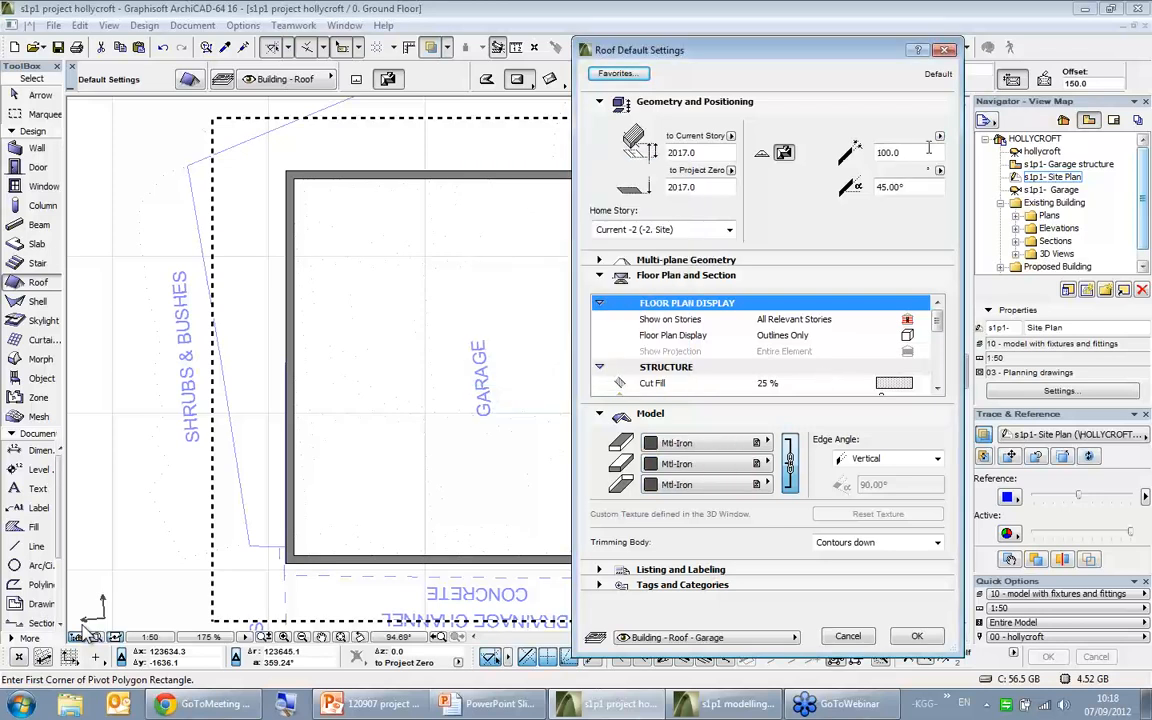
- Set the multi-plane roof's level 1 pitch to 18° and accept the roof default settings
left_click(890, 187)
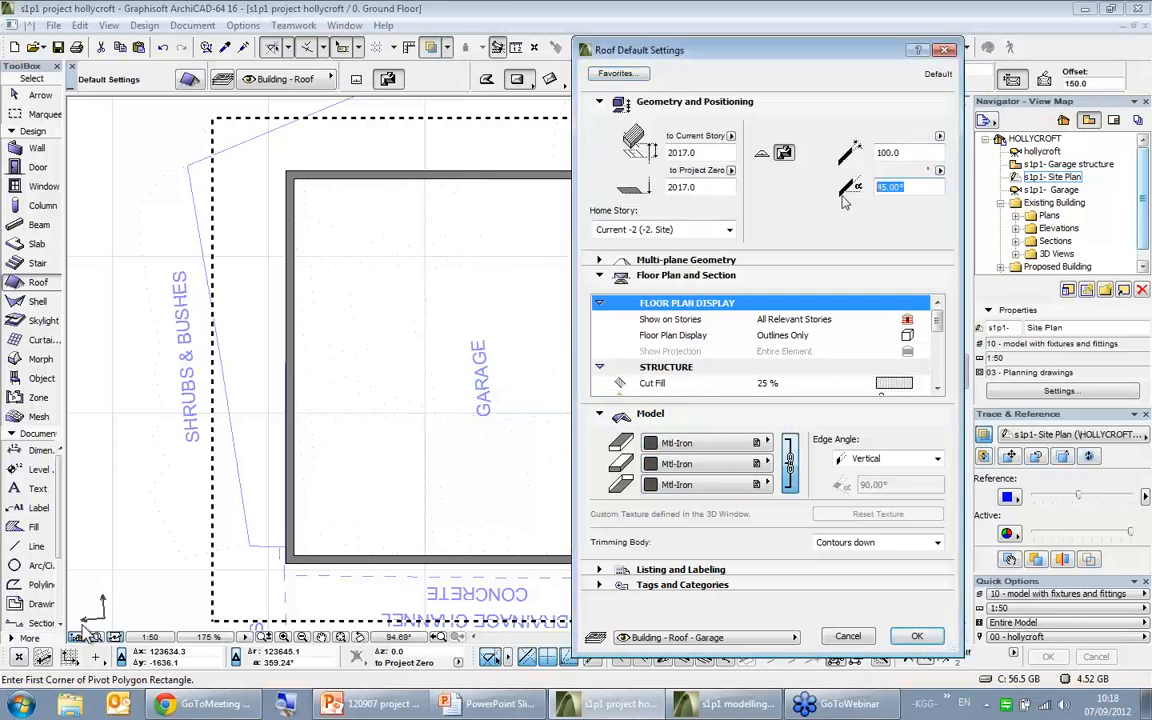
left_click(709, 263)
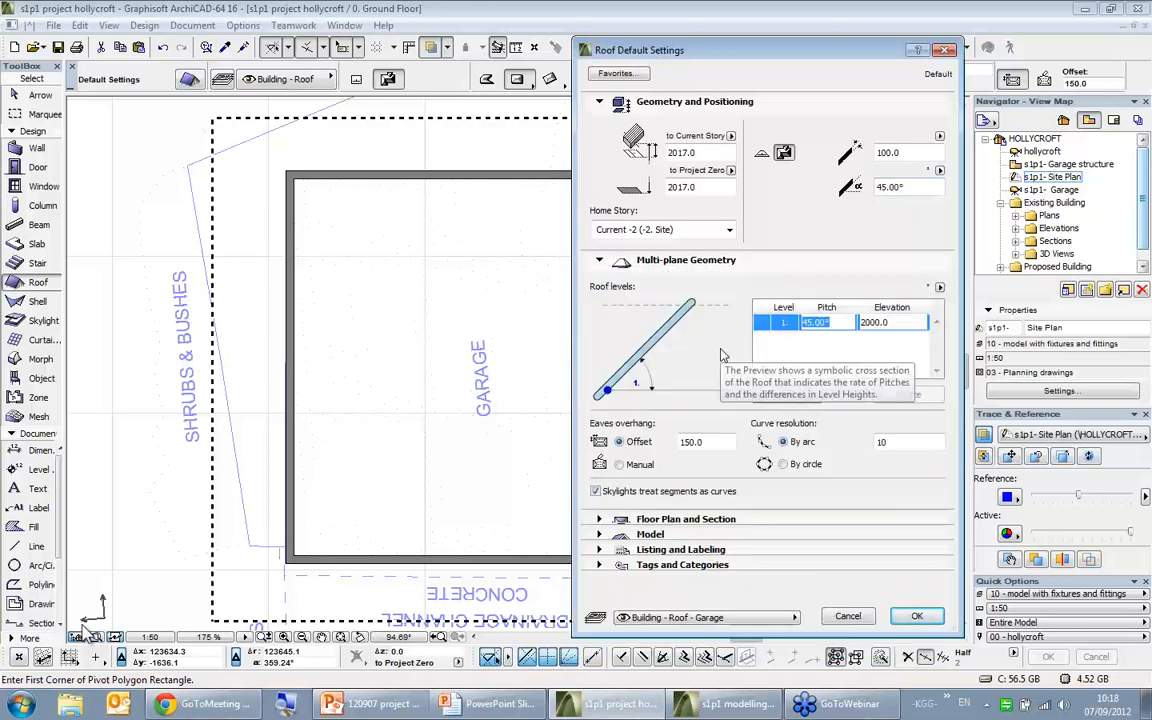
type("18")
key("Tab")
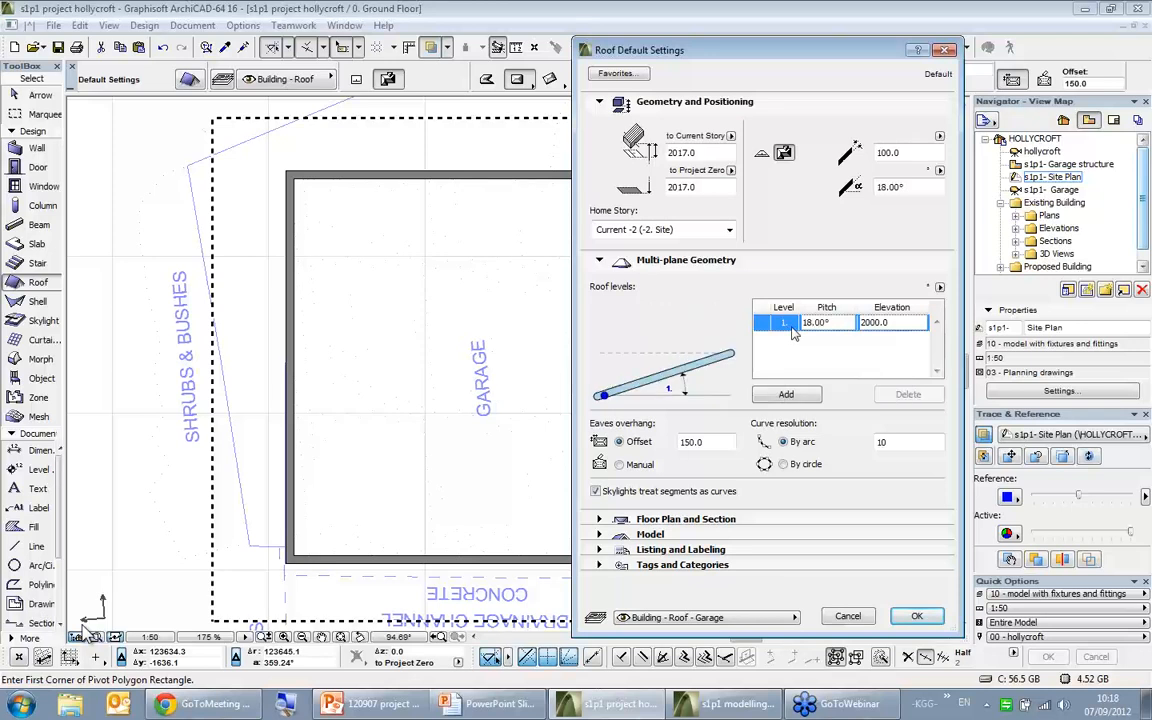
left_click(933, 616)
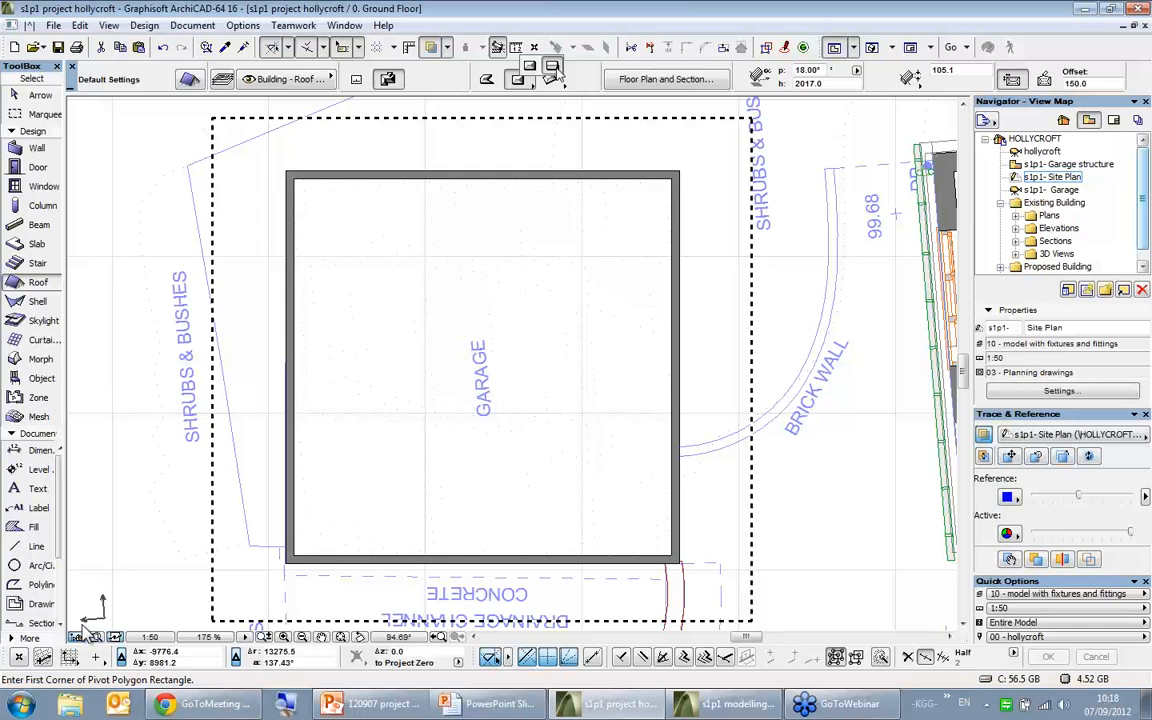
- Draw a rectangular multi-plane roof over the garage, from the walls' upper-left outer corner to the lower-right one
left_click(553, 67)
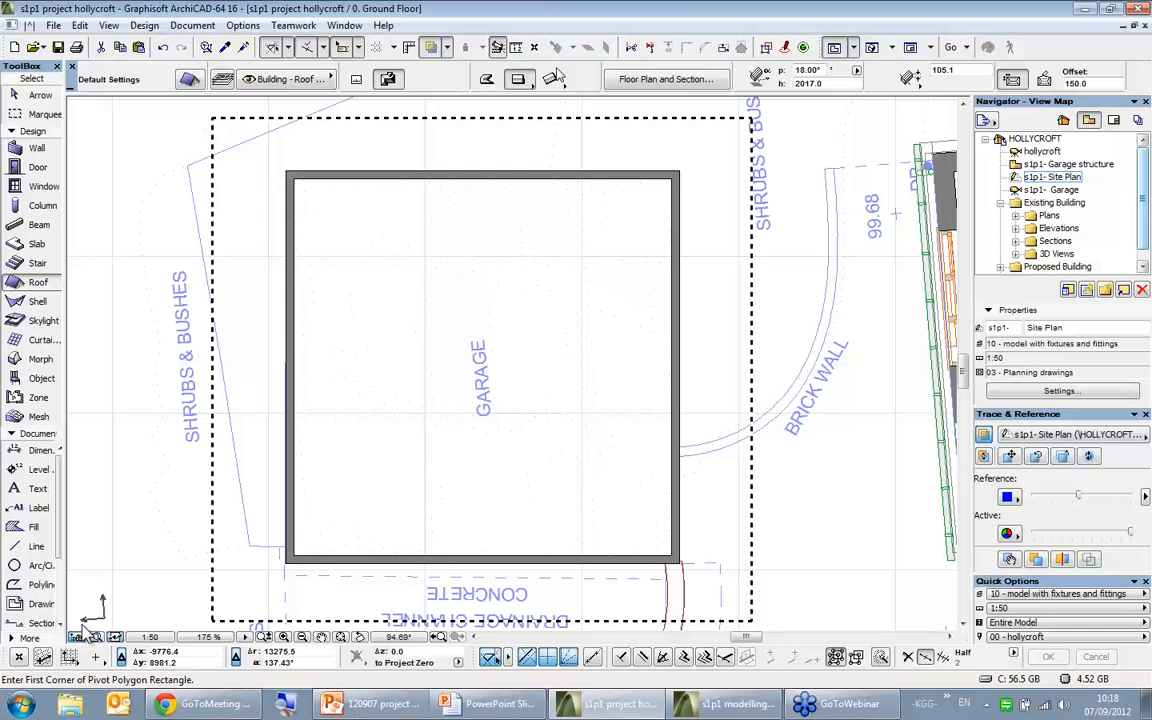
left_click(287, 170)
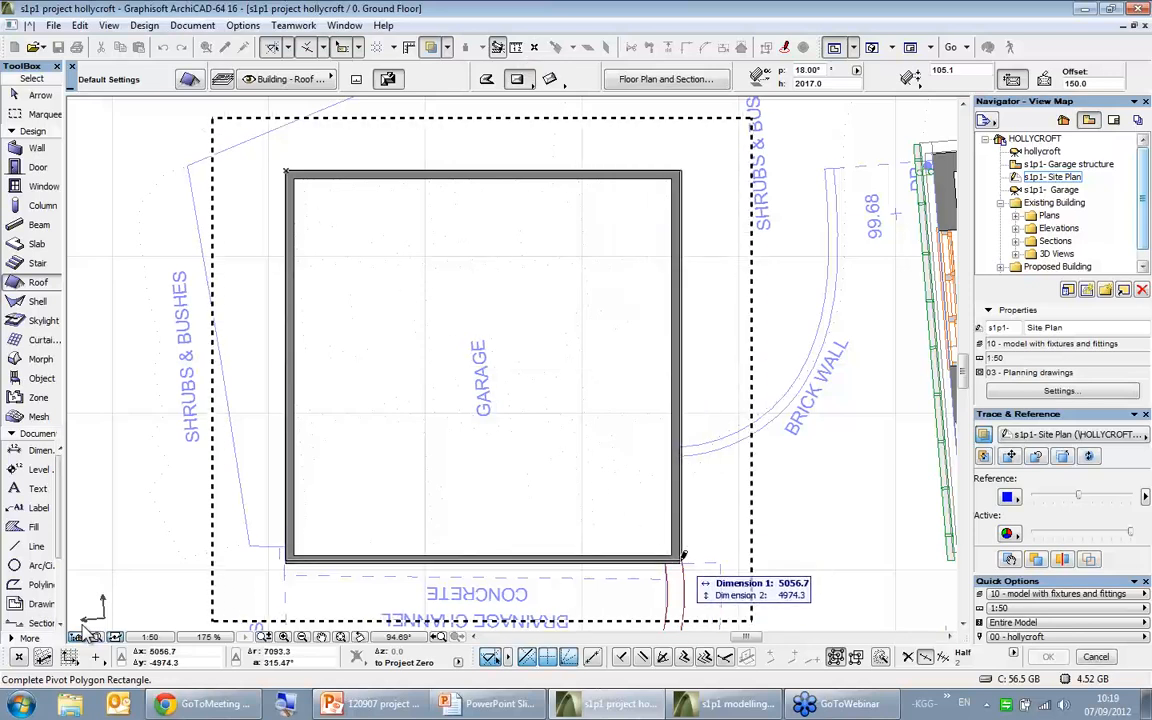
left_click(681, 558)
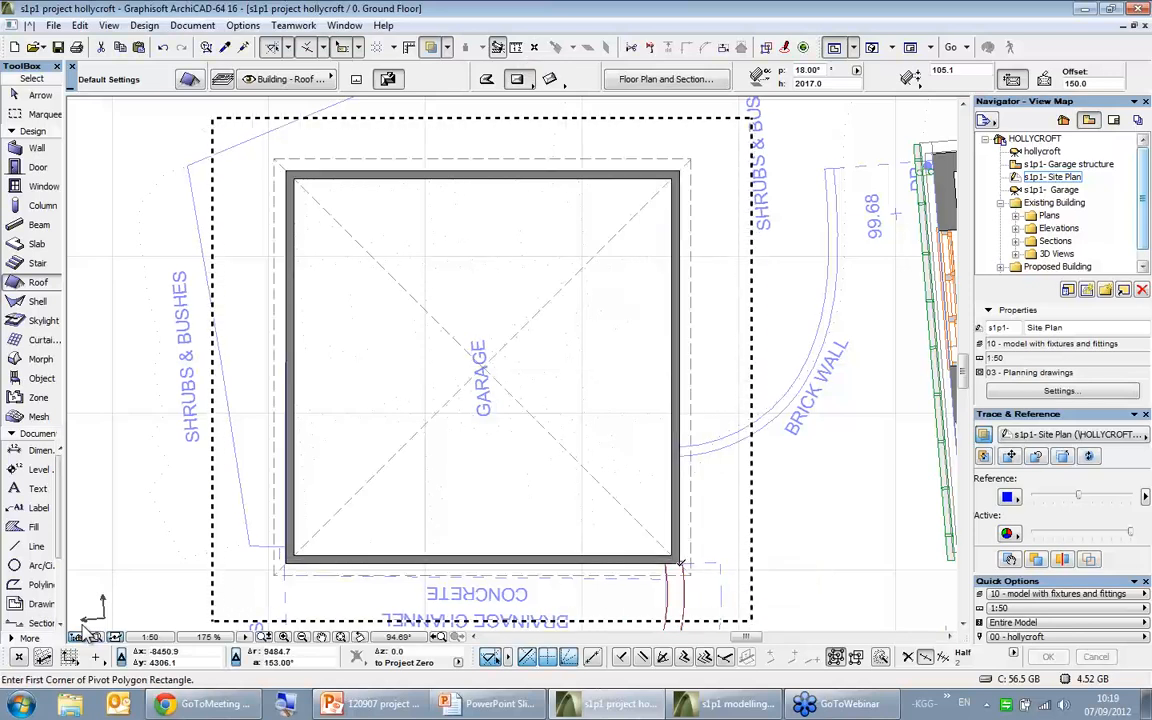
- In the 3D view, select the garage roof and turn its plane above the concrete drainage strip into a gable
key("F3")
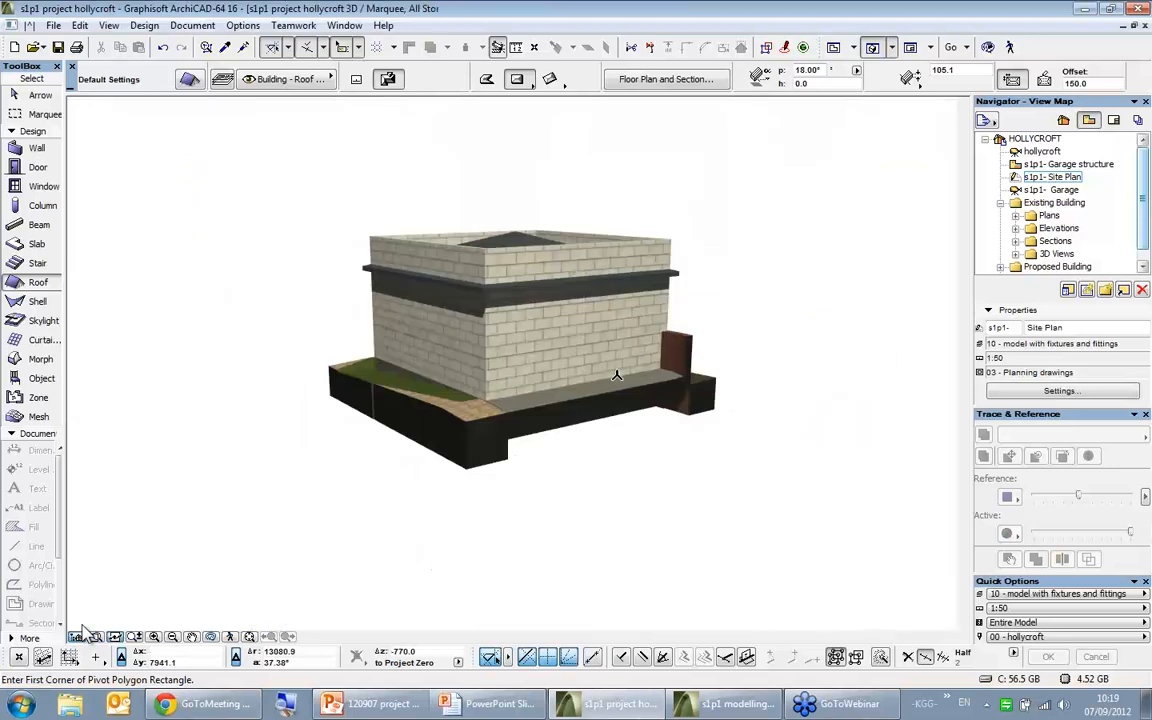
mouse_move(586, 249)
middle_mouse_down("shift")
mouse_move(604, 260)
mouse_move(589, 301)
mouse_move(624, 239)
mouse_move(596, 255)
mouse_move(570, 245)
middle_mouse_up("shift")
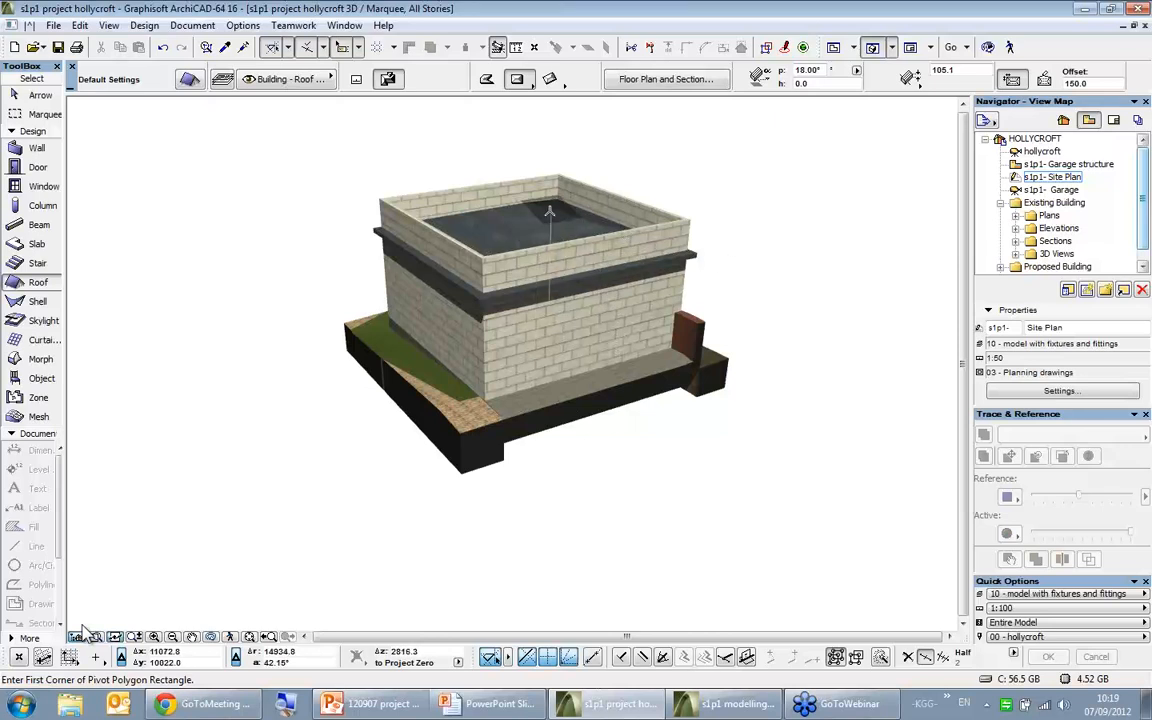
left_click(549, 230, "shift")
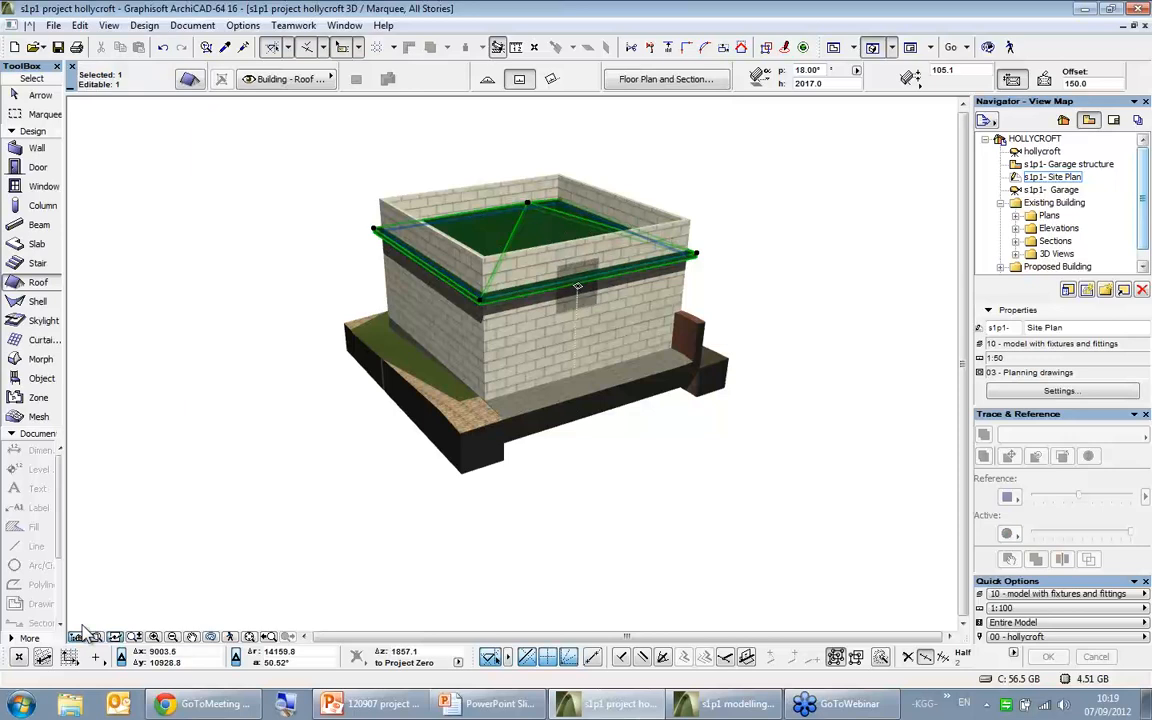
scroll(577, 287, "up", 3)
scroll(566, 248, "up", 5)
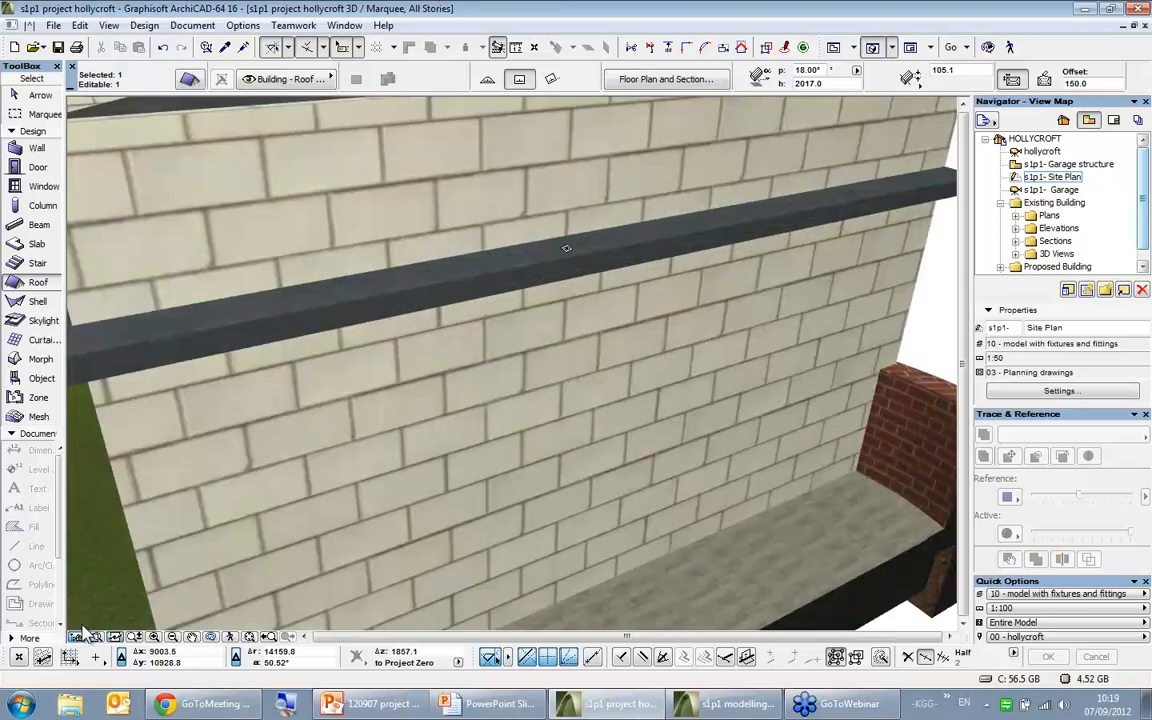
left_click(560, 256)
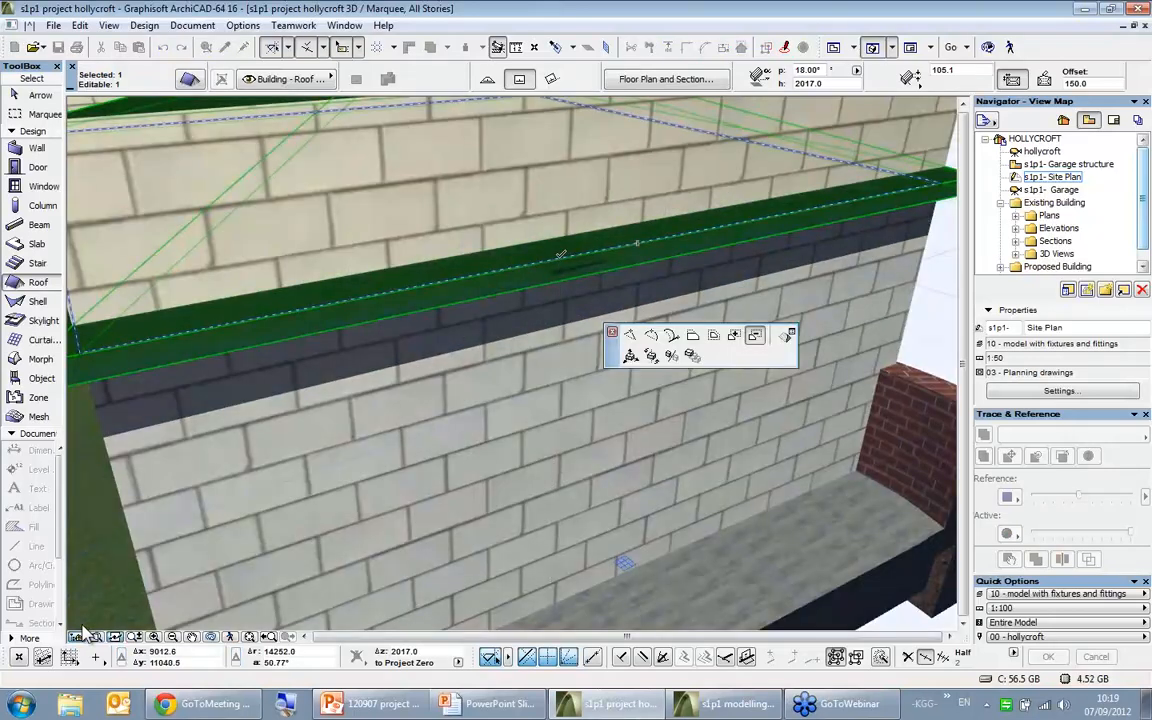
left_click(833, 144)
left_click(654, 390)
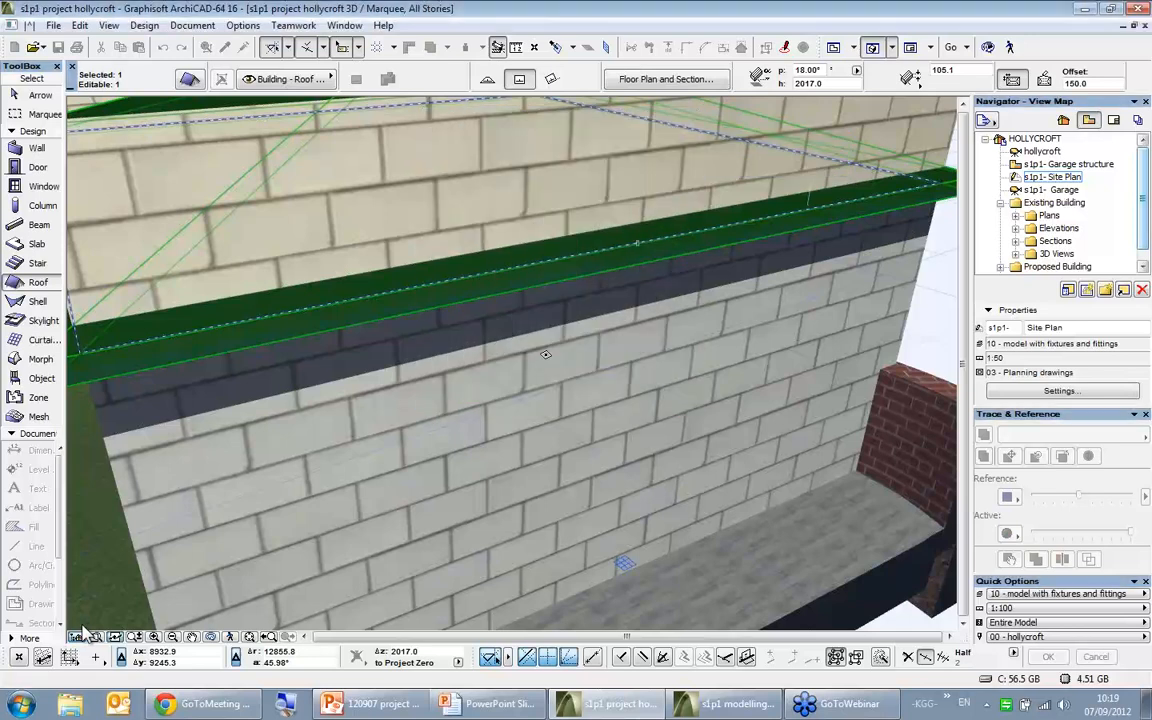
scroll(457, 237, "down", 5)
scroll(457, 237, "down", 1)
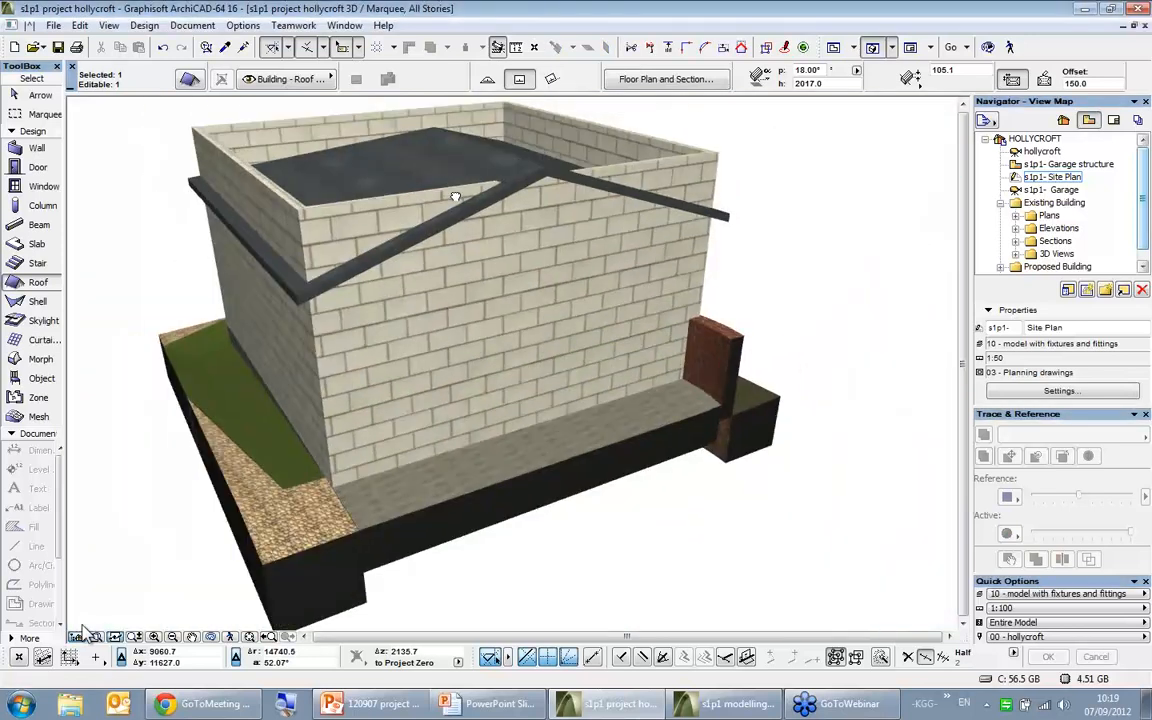
- Trim the four garage walls to the roof, keeping the wall portions below it
middle_click_drag(455, 195, 550, 273)
key("Escape")
left_click(623, 398)
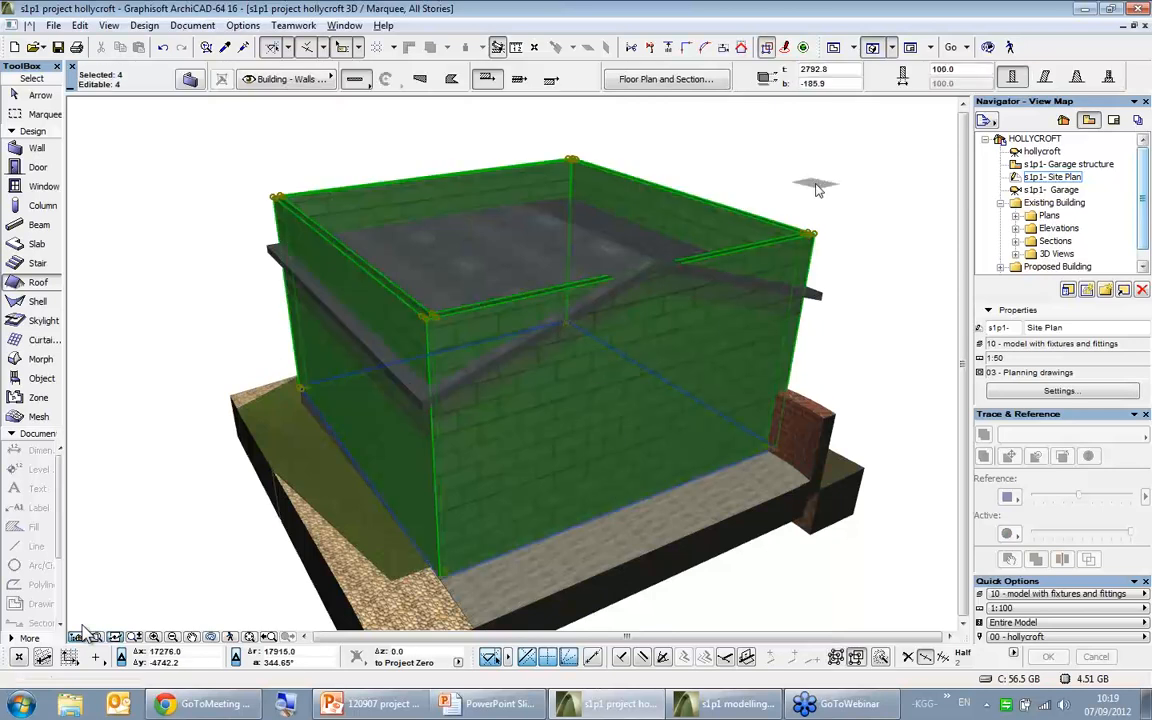
right_click(817, 186)
mouse_move(872, 358)
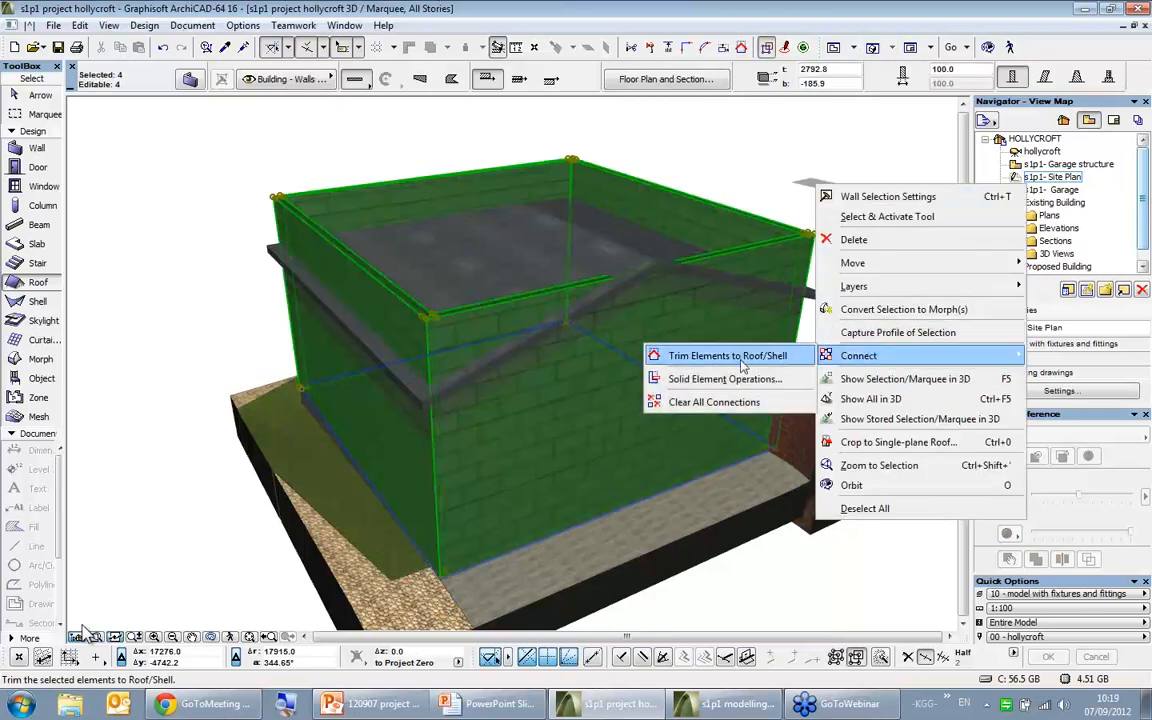
left_click(722, 356)
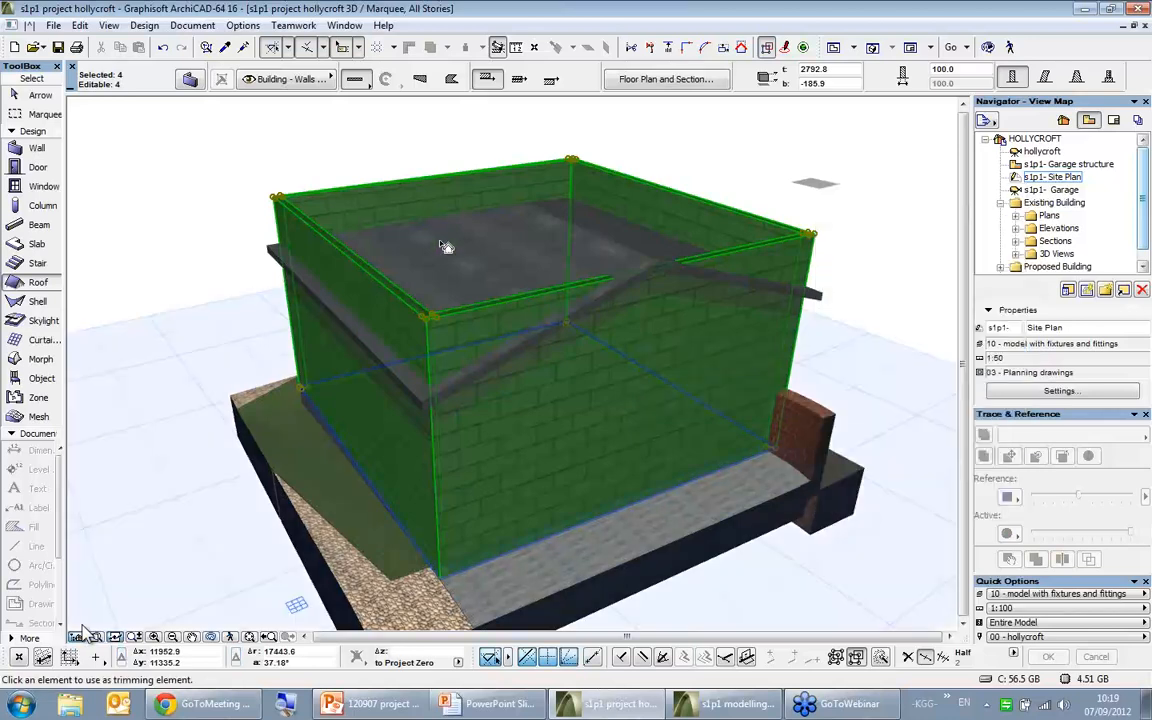
left_click(483, 272)
left_click(525, 471)
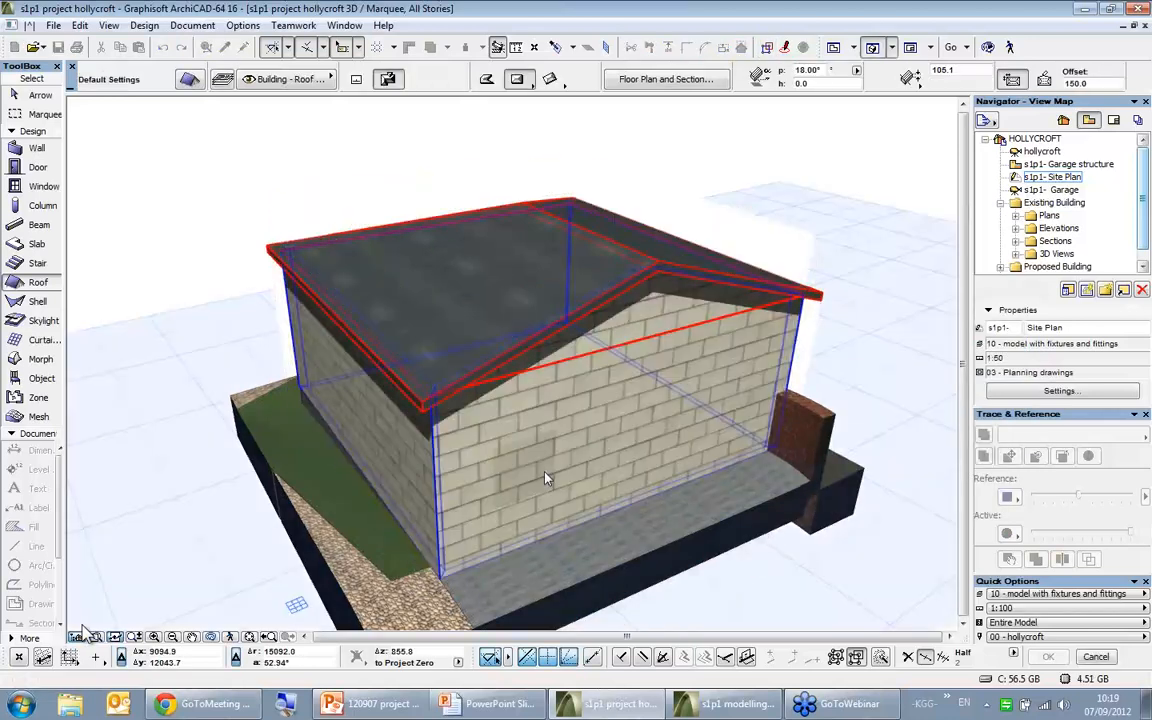
- Select the garage roof and turn its plane on the side opposite the concrete drainage strip into a gable
middle_click_drag(437, 331, 429, 356, "shift")
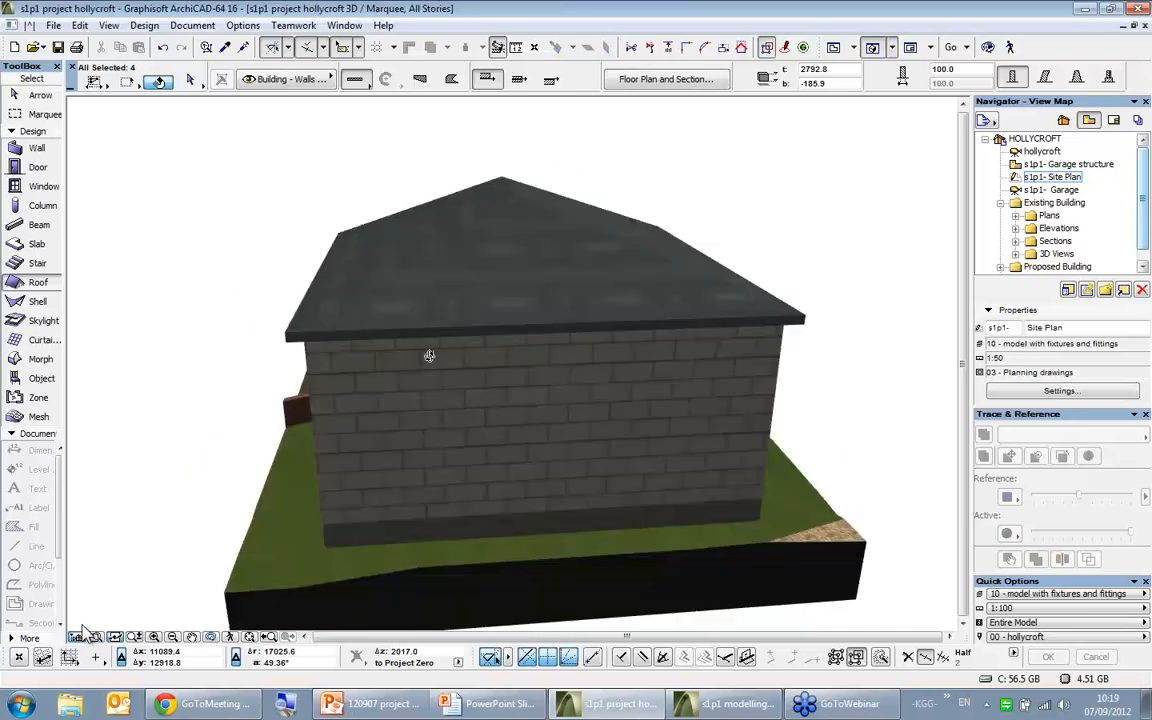
middle_click_drag(793, 342, 317, 187, "shift")
left_click(476, 313, "shift")
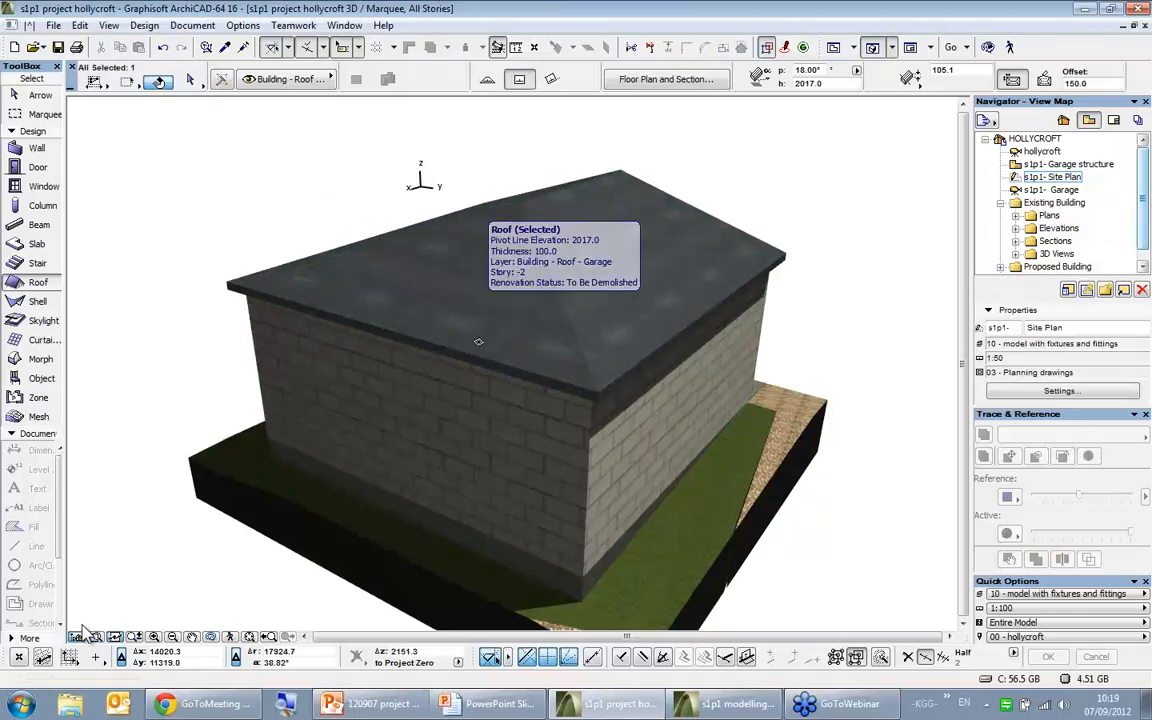
scroll(489, 358, "up", 1)
left_click(493, 362)
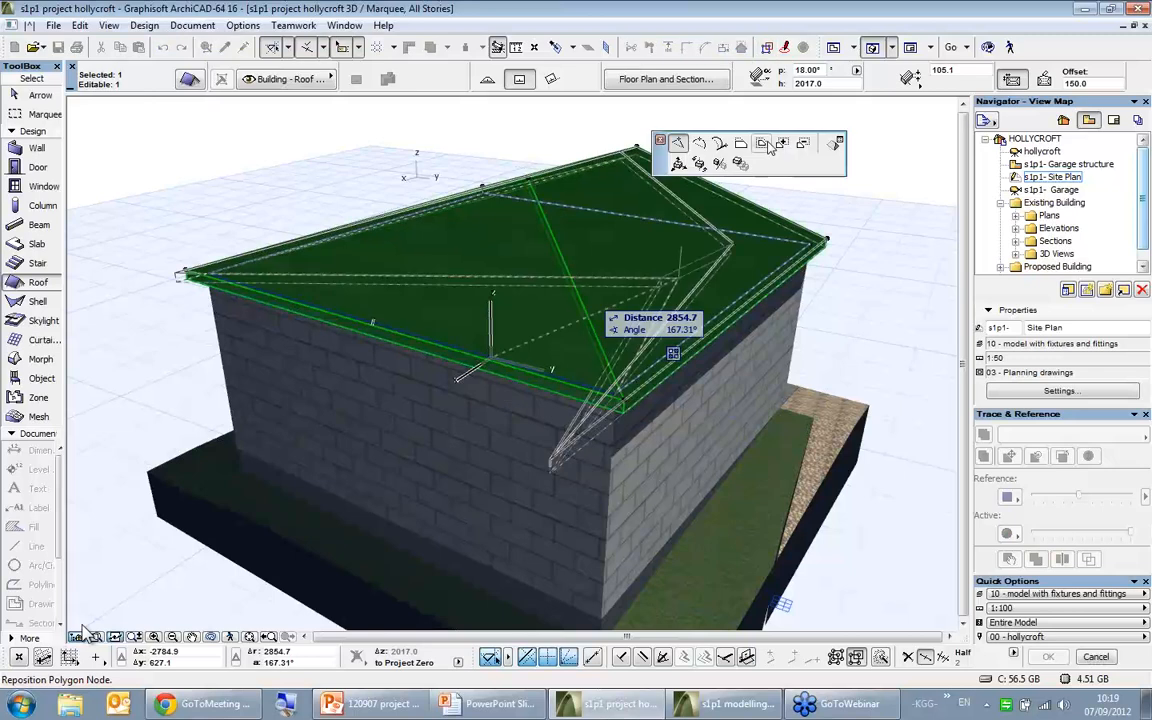
left_click(831, 145)
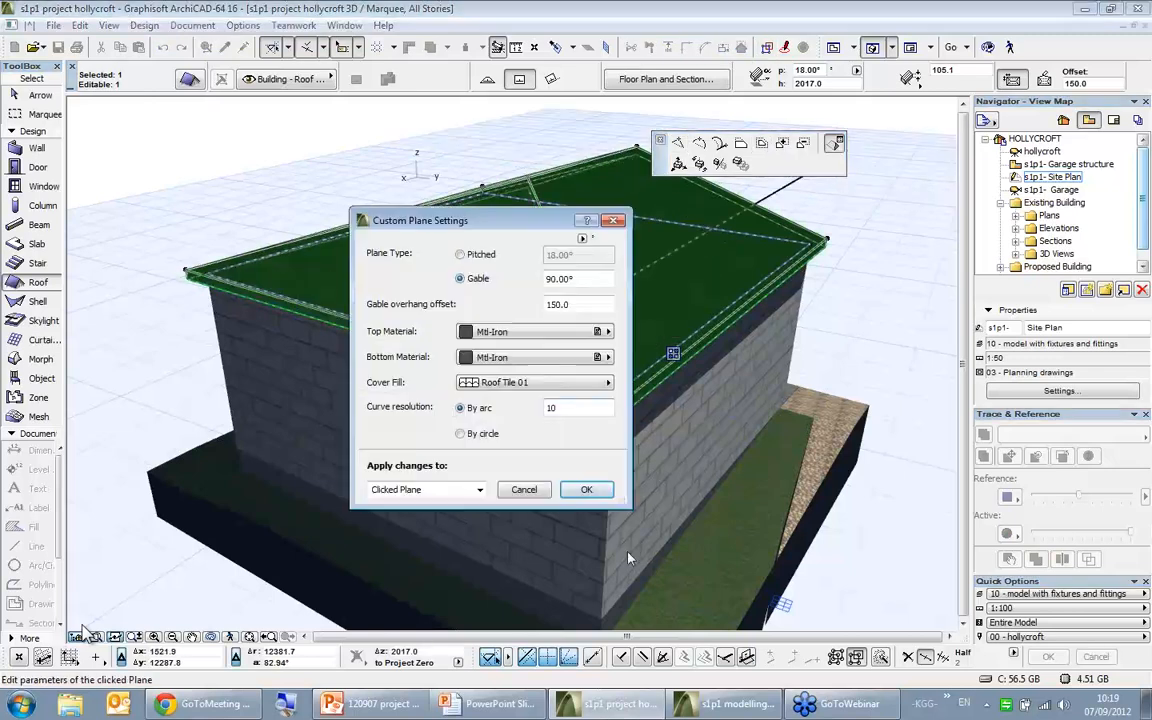
left_click(586, 490)
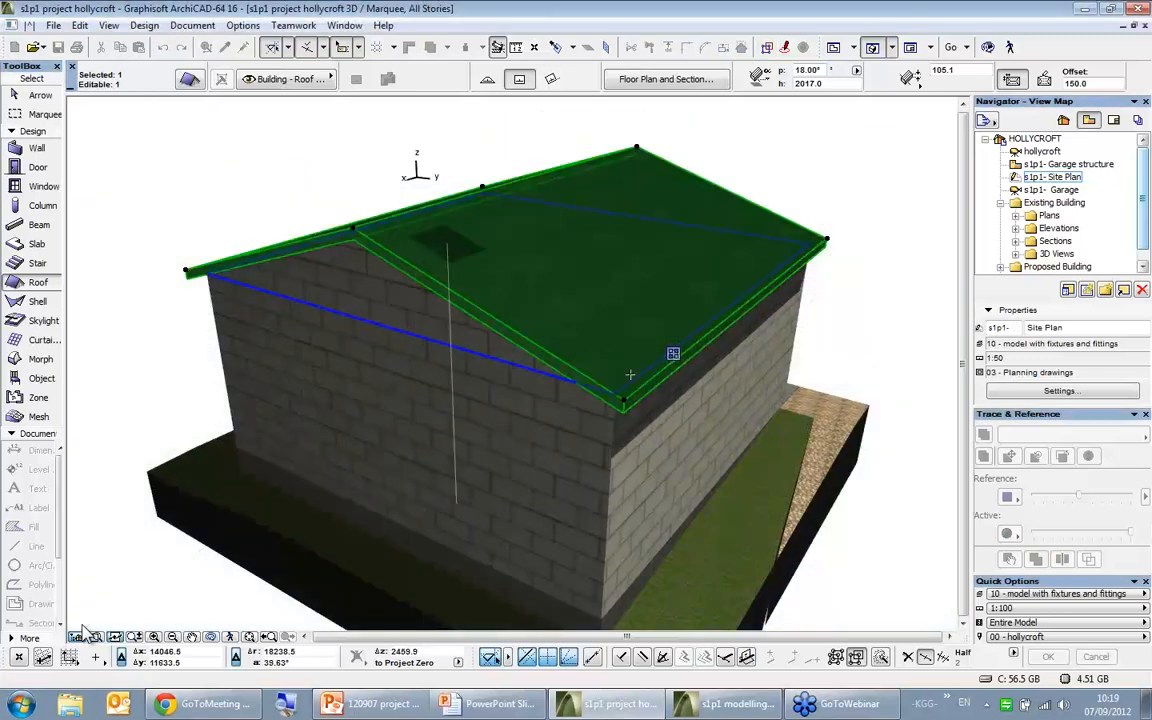
- Try to shift the garage roof's ridge sideways toward the brick wall
left_click_drag(517, 313, 522, 271)
left_click(543, 179)
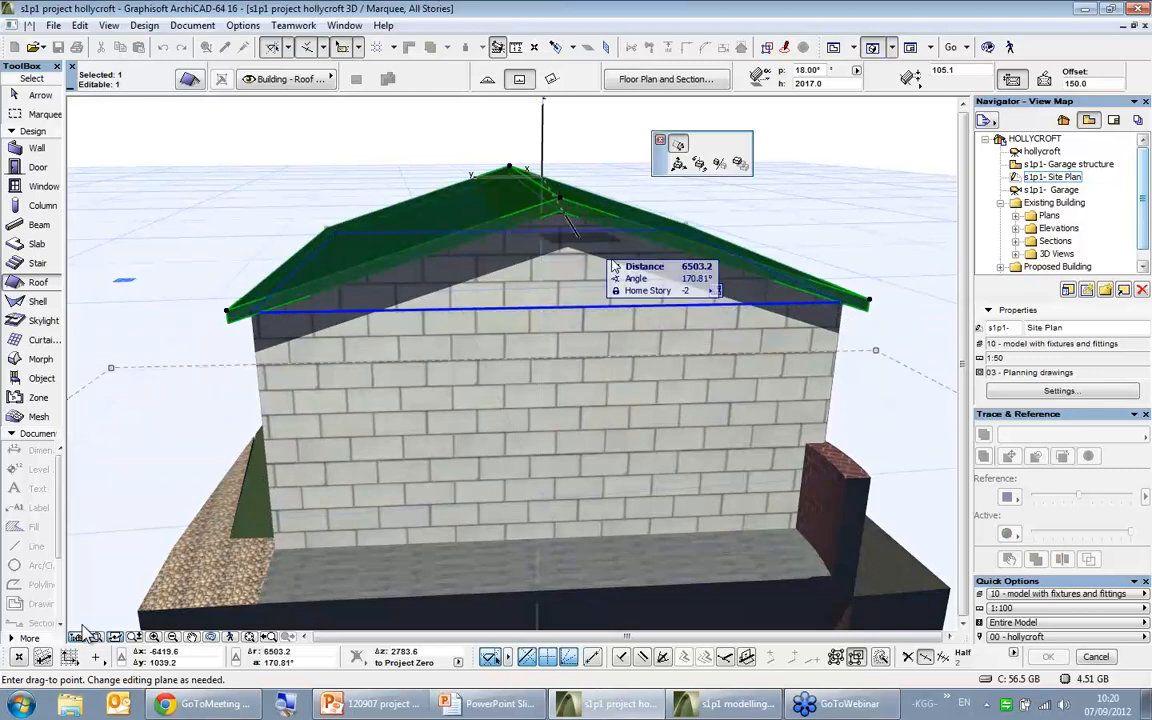
middle_click_drag(512, 136, 597, 252, "shift")
left_click(699, 143)
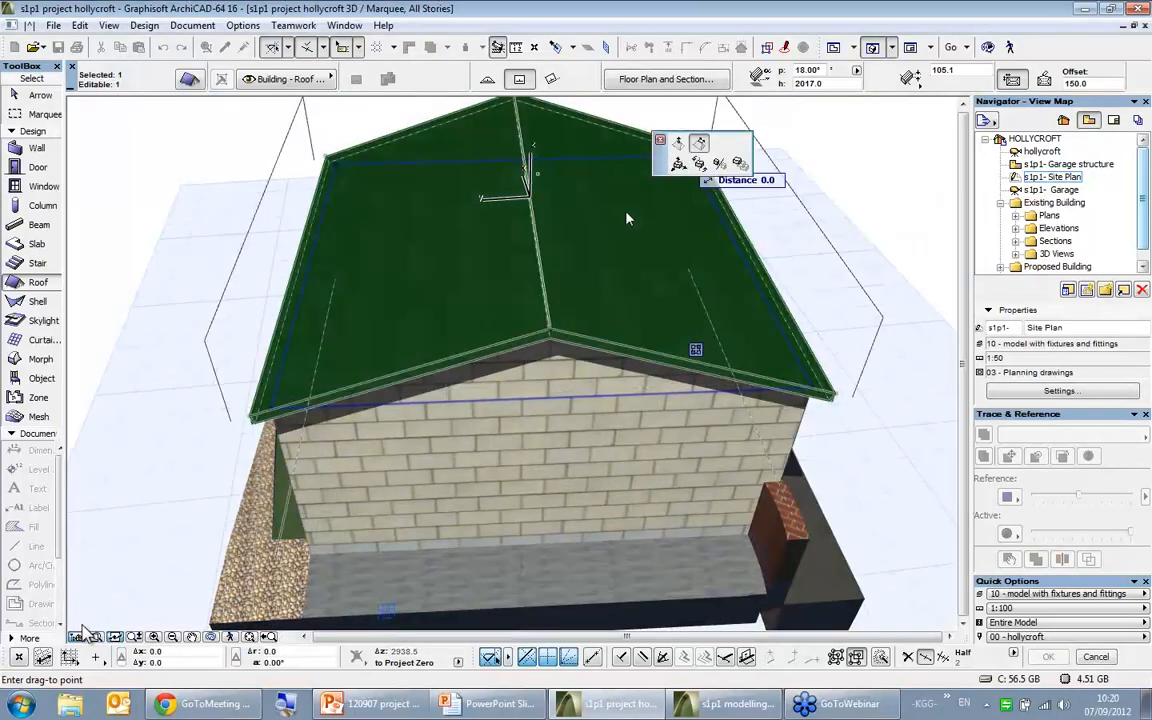
left_click(656, 244)
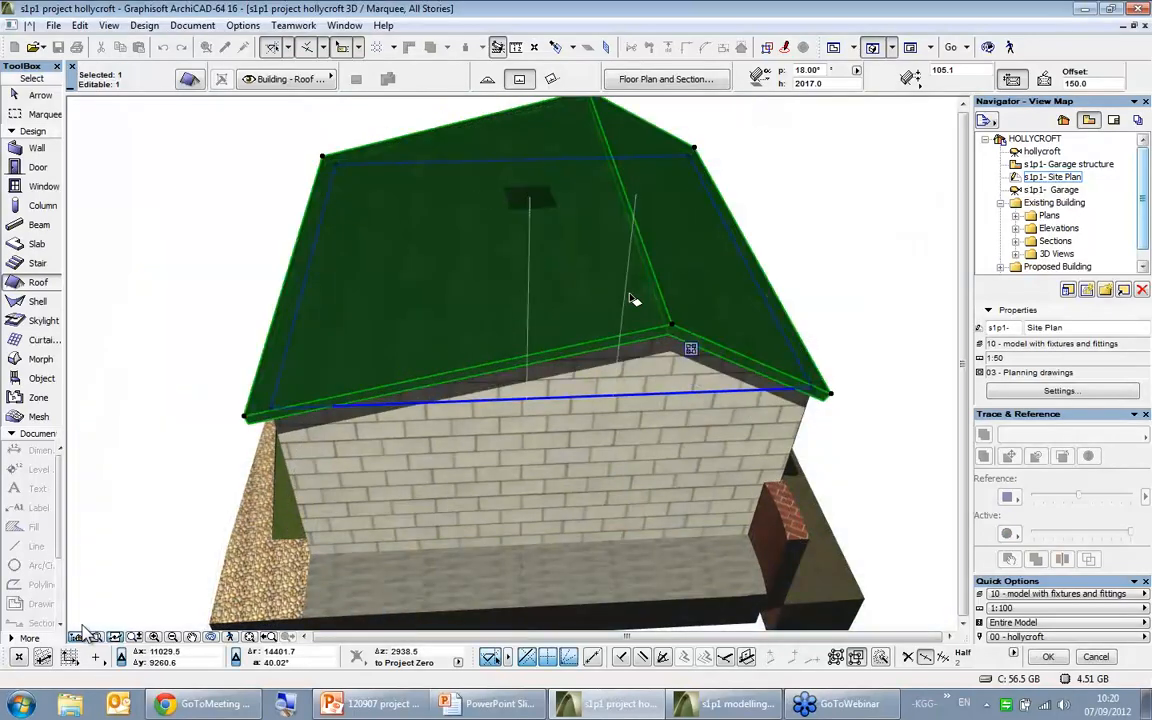
scroll(630, 298, "up", 1)
middle_click_drag(635, 283, 721, 224, "shift")
key("Escape")
scroll(599, 198, "down", 3)
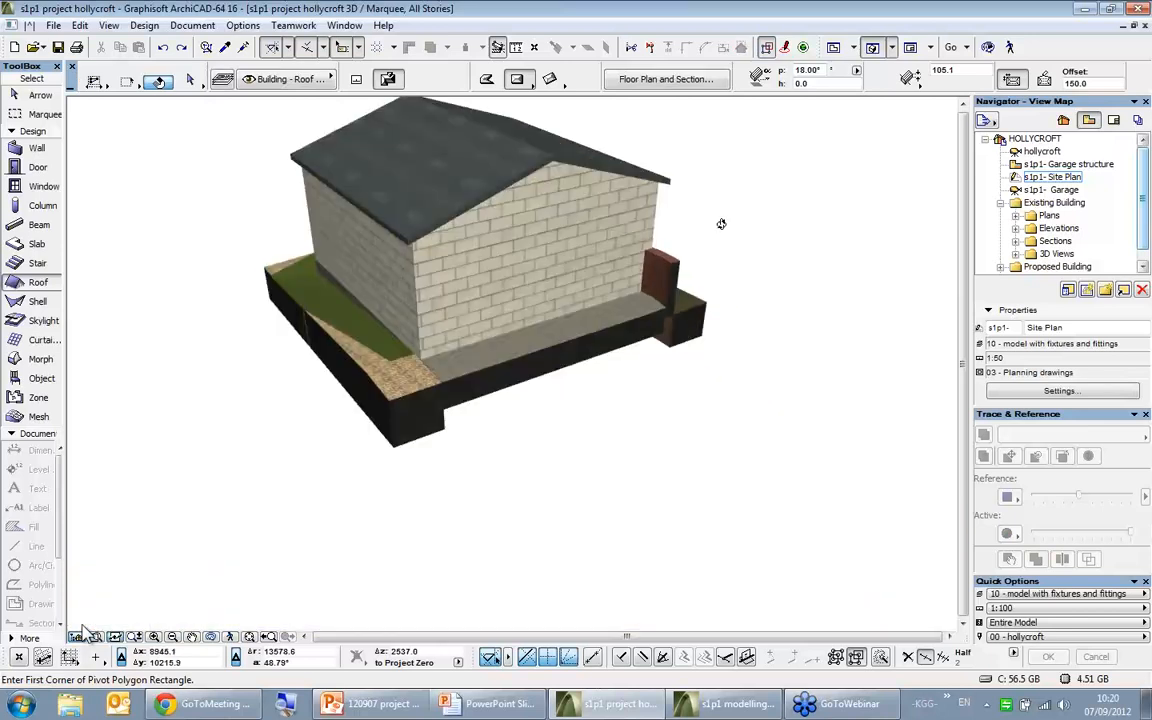
middle_click_drag(721, 224, 725, 183, "shift")
- On the ground floor plan, open the door default settings and search the library for "garage"
key("F2")
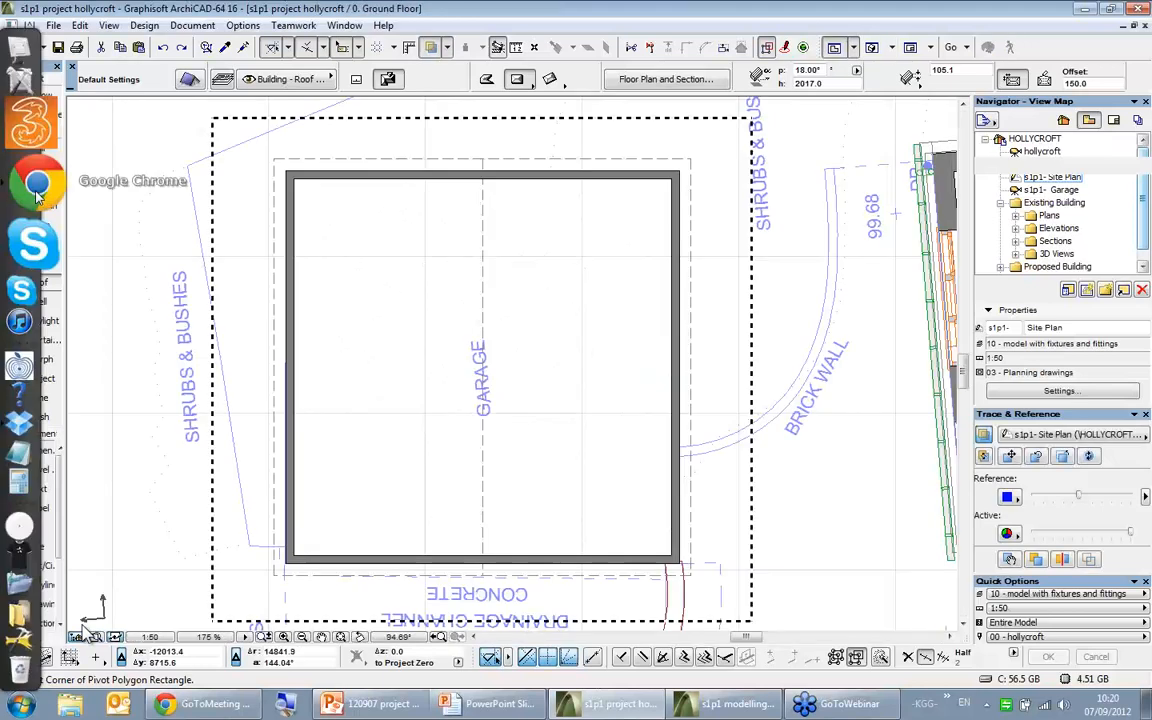
left_click(37, 168)
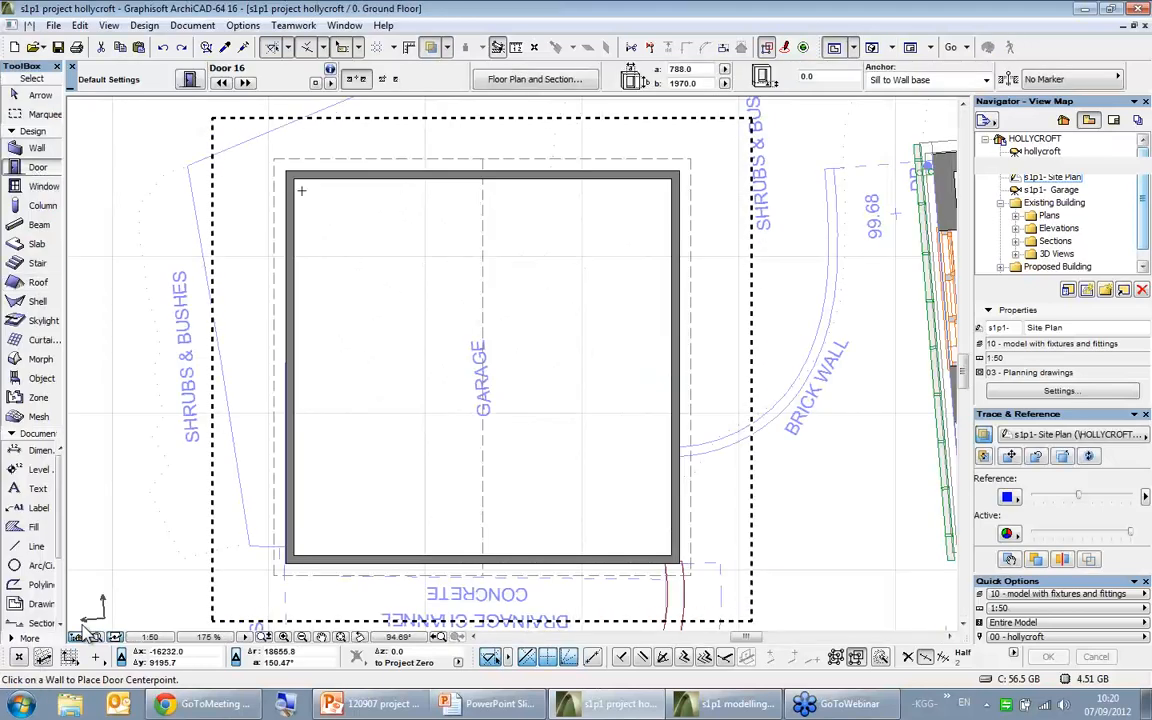
double_click(40, 167)
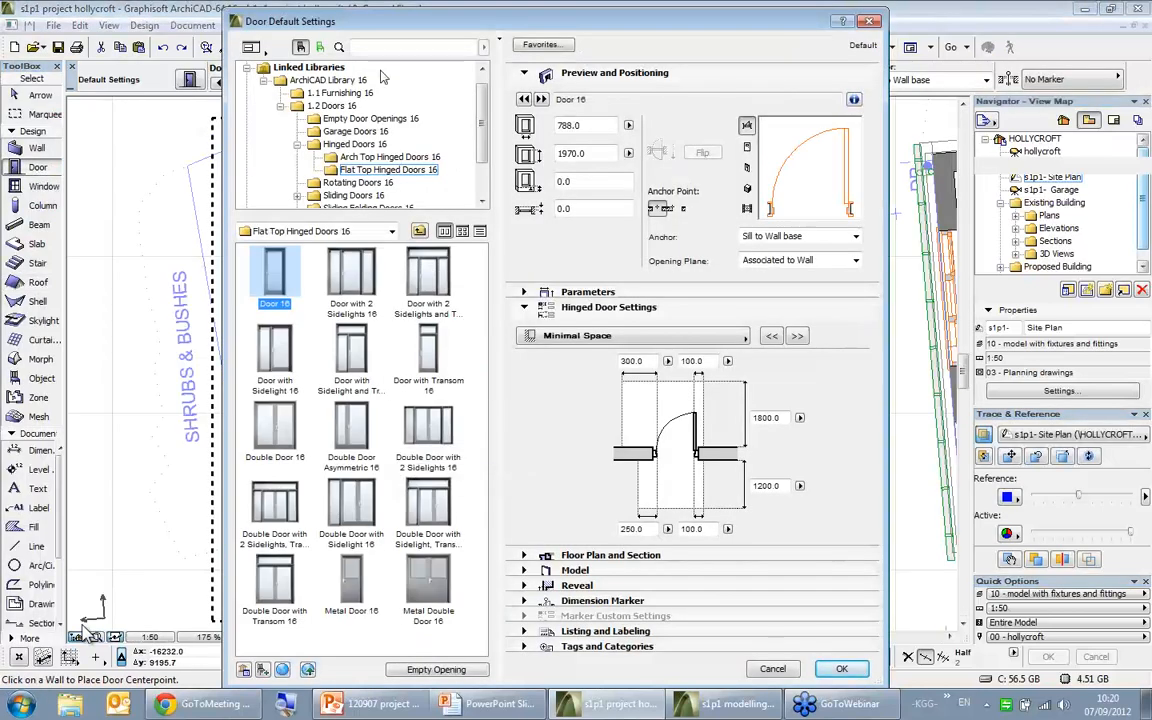
left_click(540, 44)
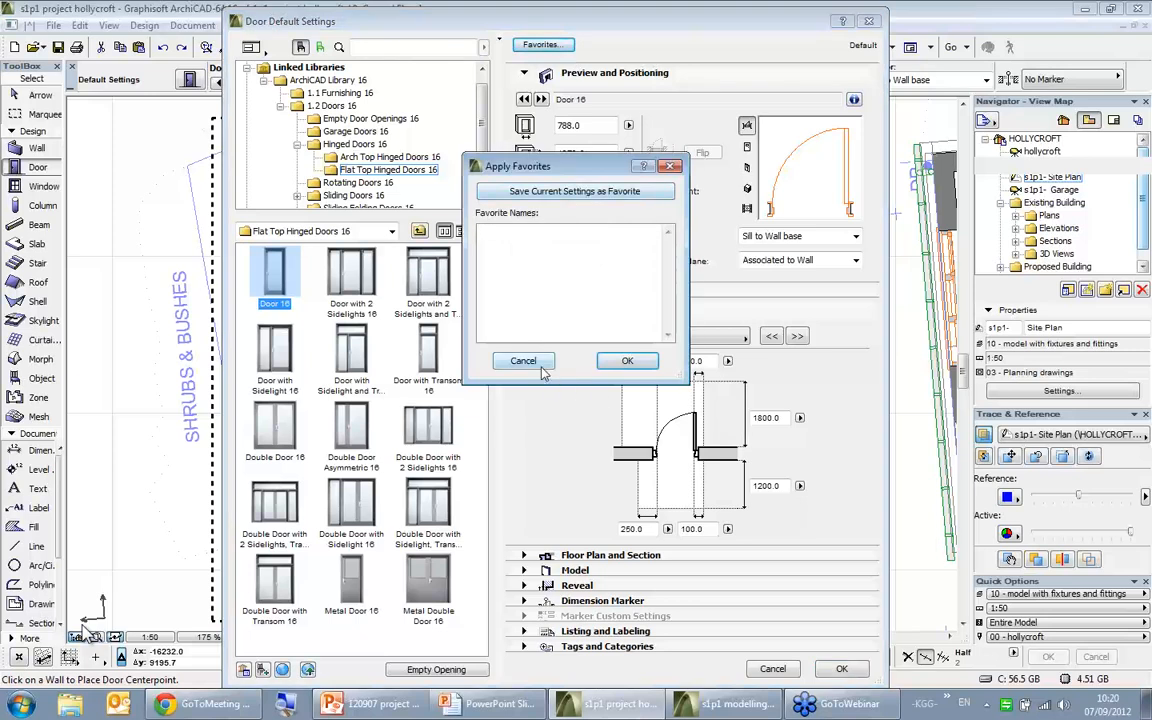
left_click(540, 366)
scroll(435, 145, "down", 2)
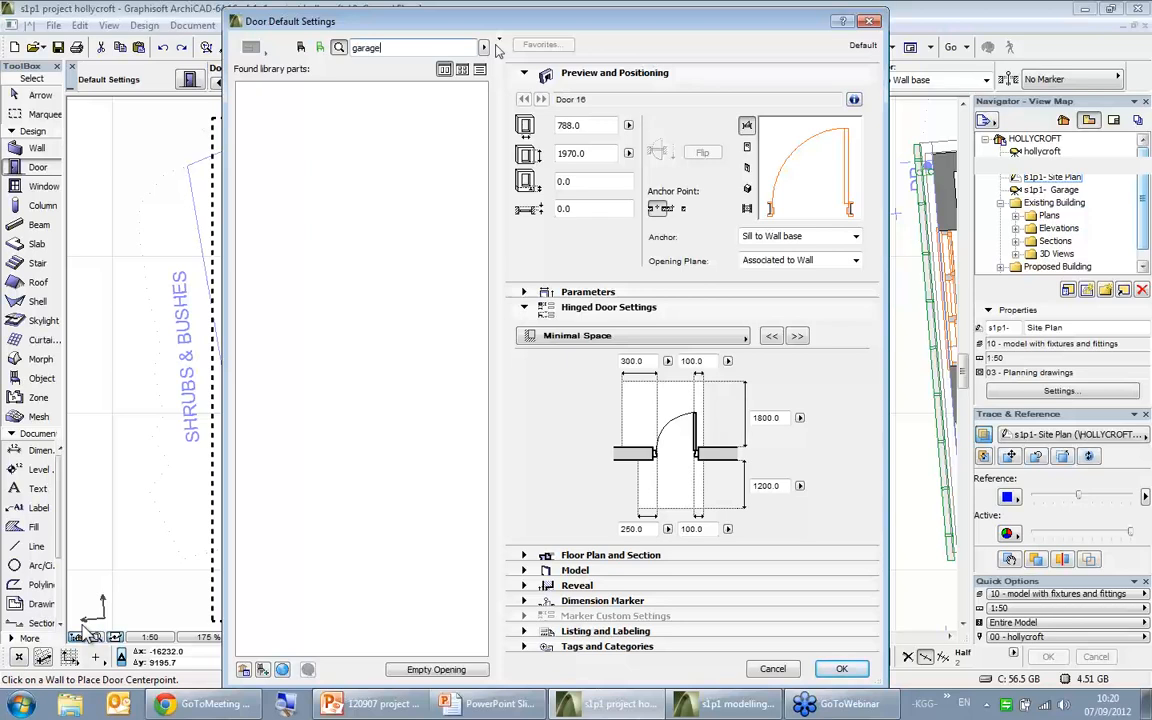
key("Return")
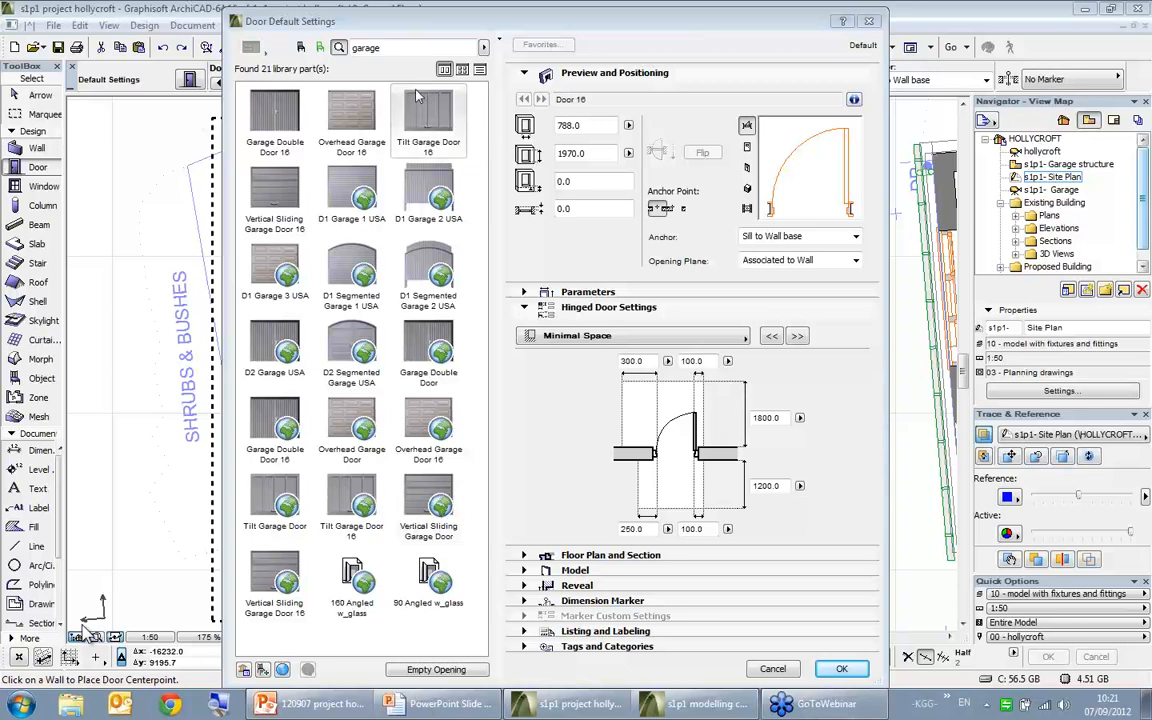
- Choose Overhead Garage Door 16 and place it mid-way along the garage wall beside the concrete drainage channel, opening into the garage
left_click(351, 115)
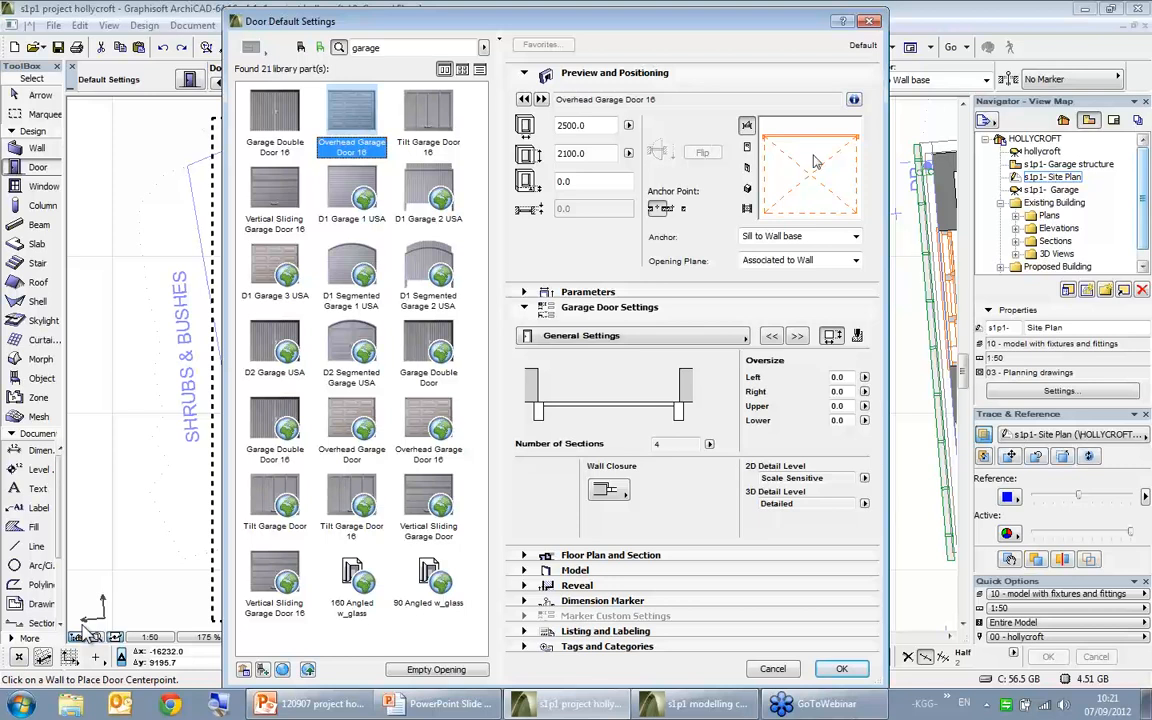
left_click(842, 669)
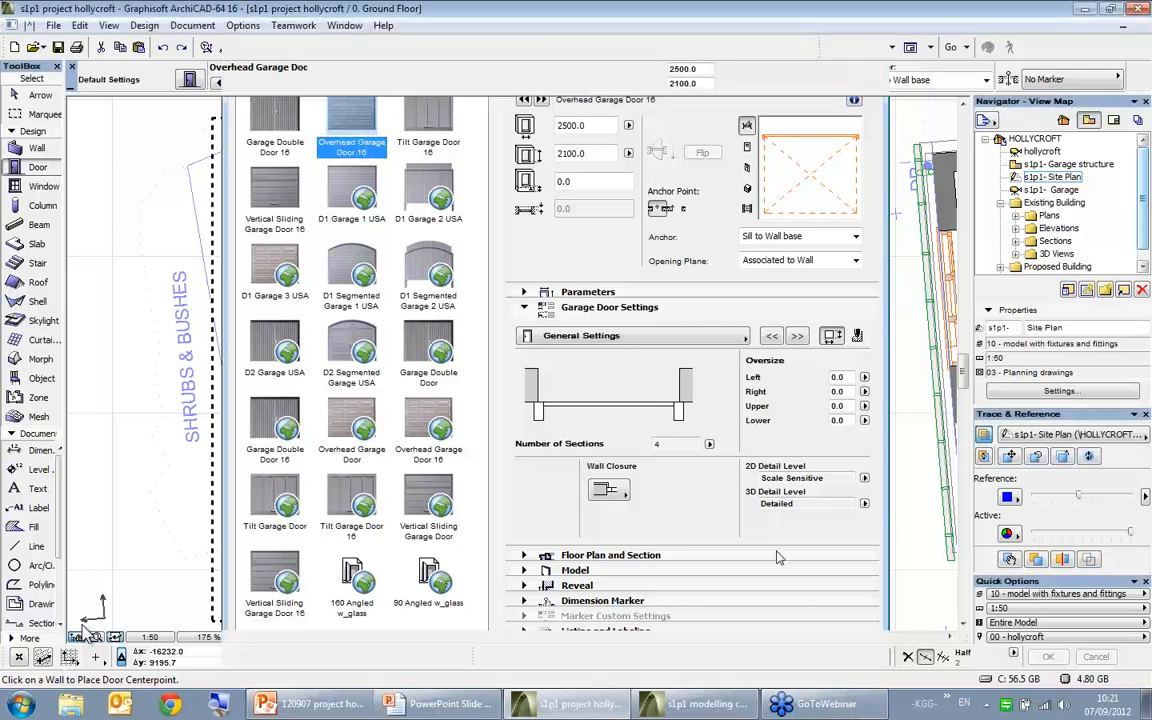
left_click(482, 558)
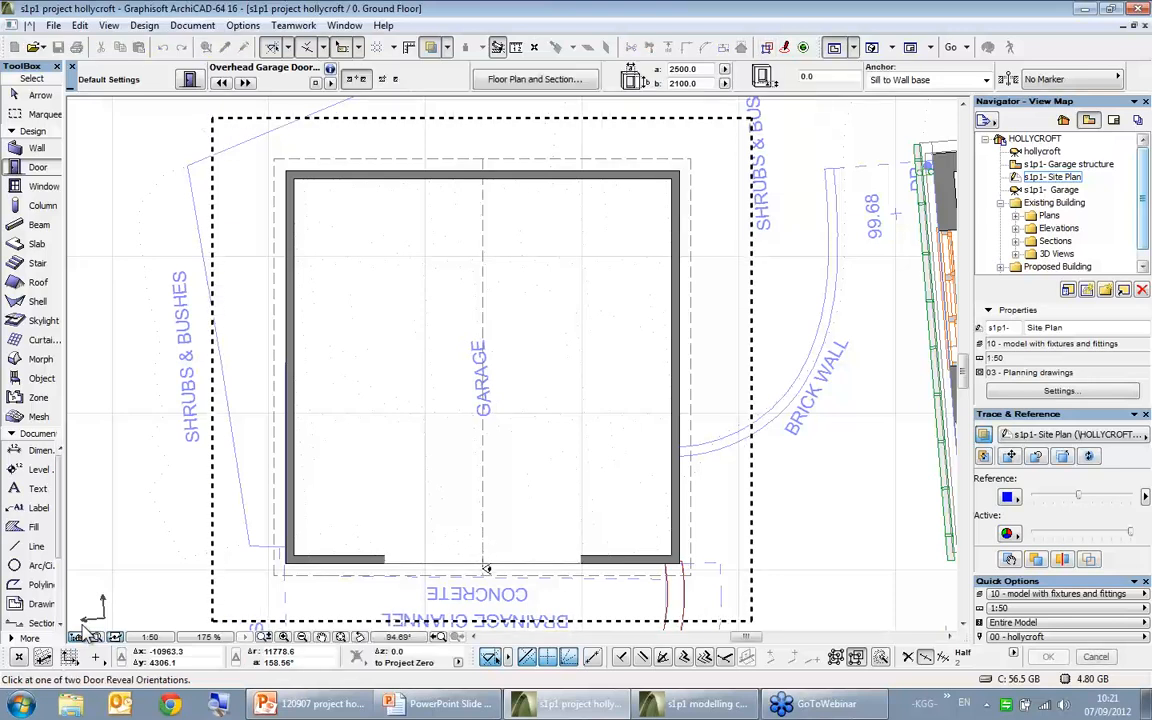
left_click(482, 505)
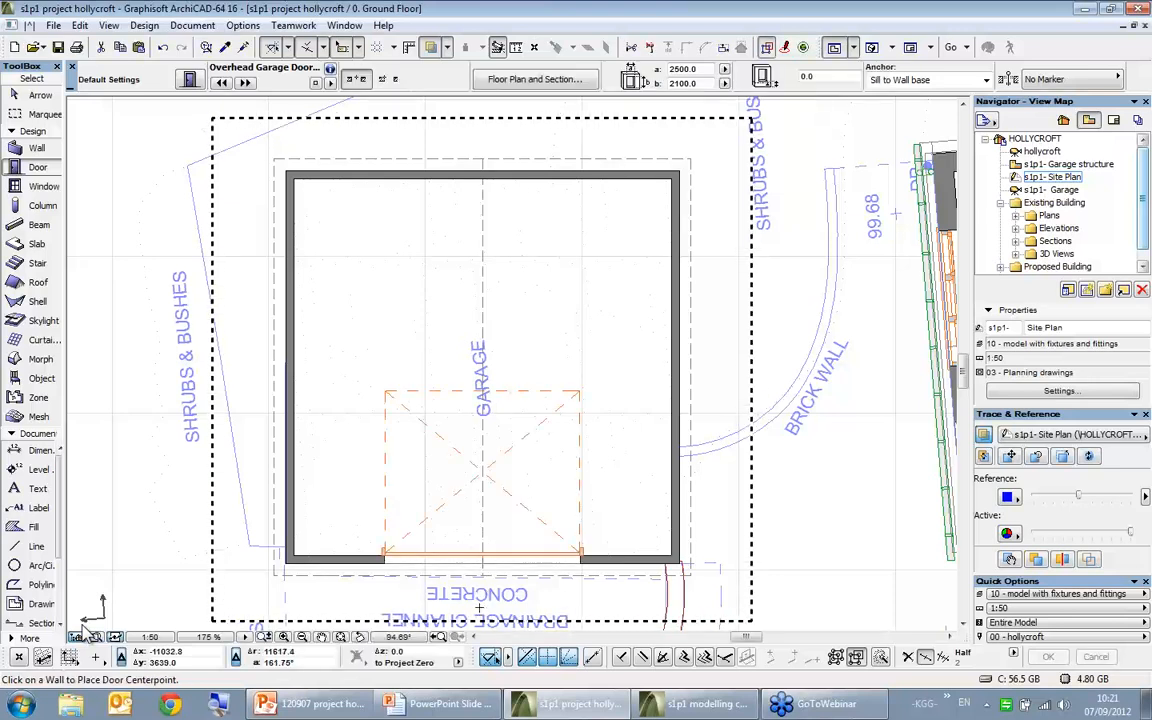
- In the 3D view, select the garage door and raise it to a 3D opening height of about 1360
middle_click_drag(502, 521, 510, 453)
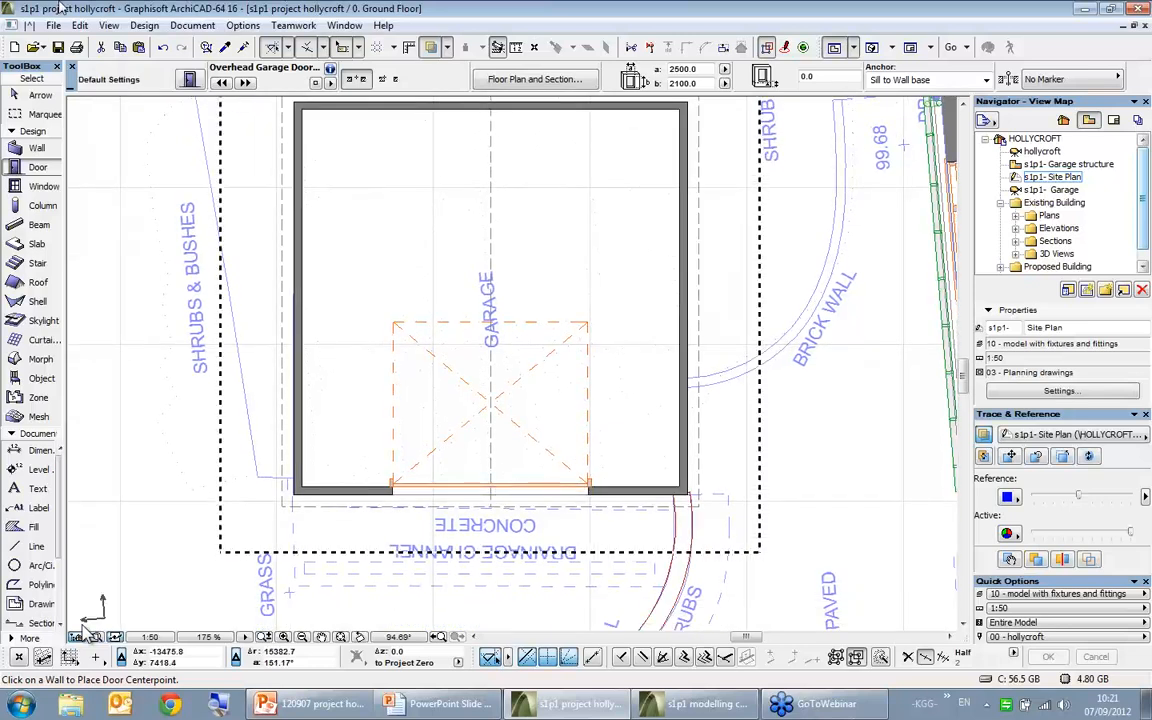
key("F3")
left_click(532, 245)
left_click(535, 330)
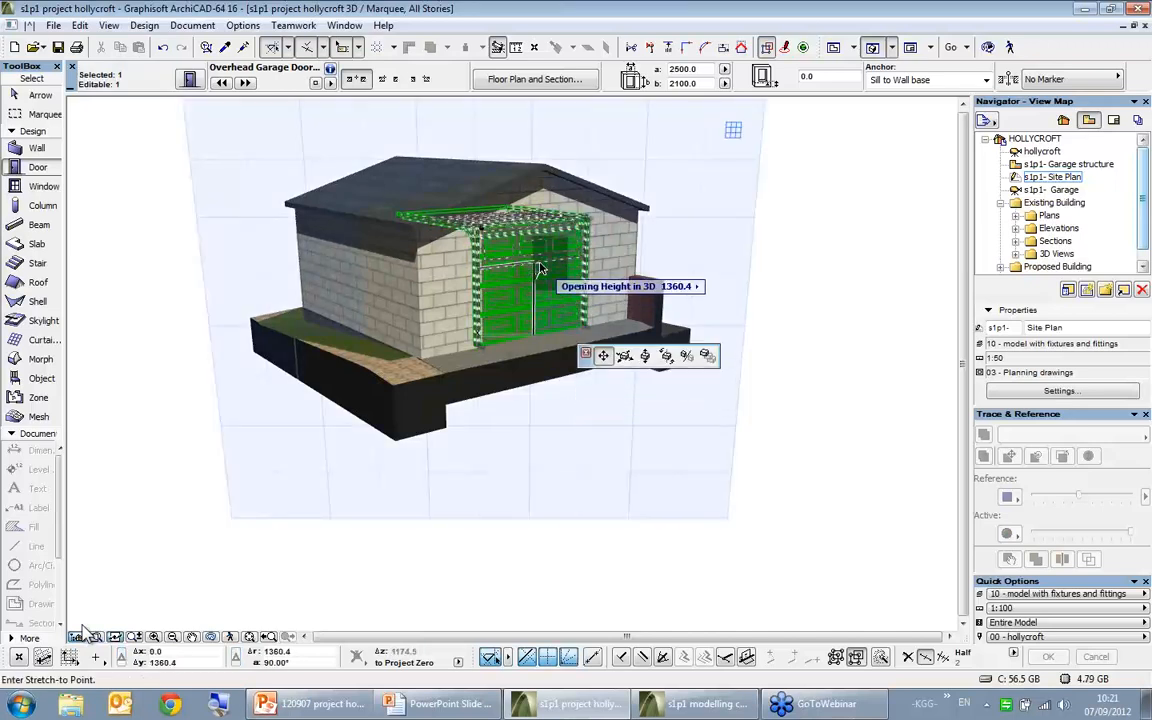
left_click(538, 264)
middle_click_drag(555, 303, 414, 290, "shift")
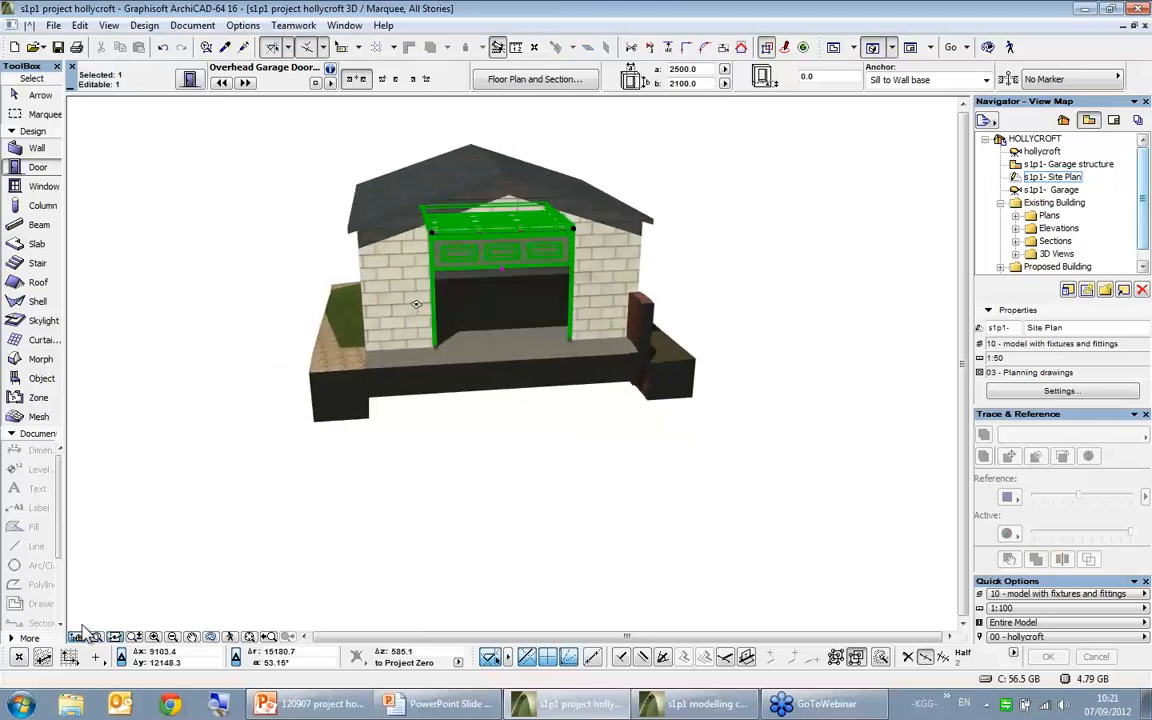
- On the floor plan, widen the garage door to 3200 from its brick-wall end and to 3800 from its opposite end
key("F2")
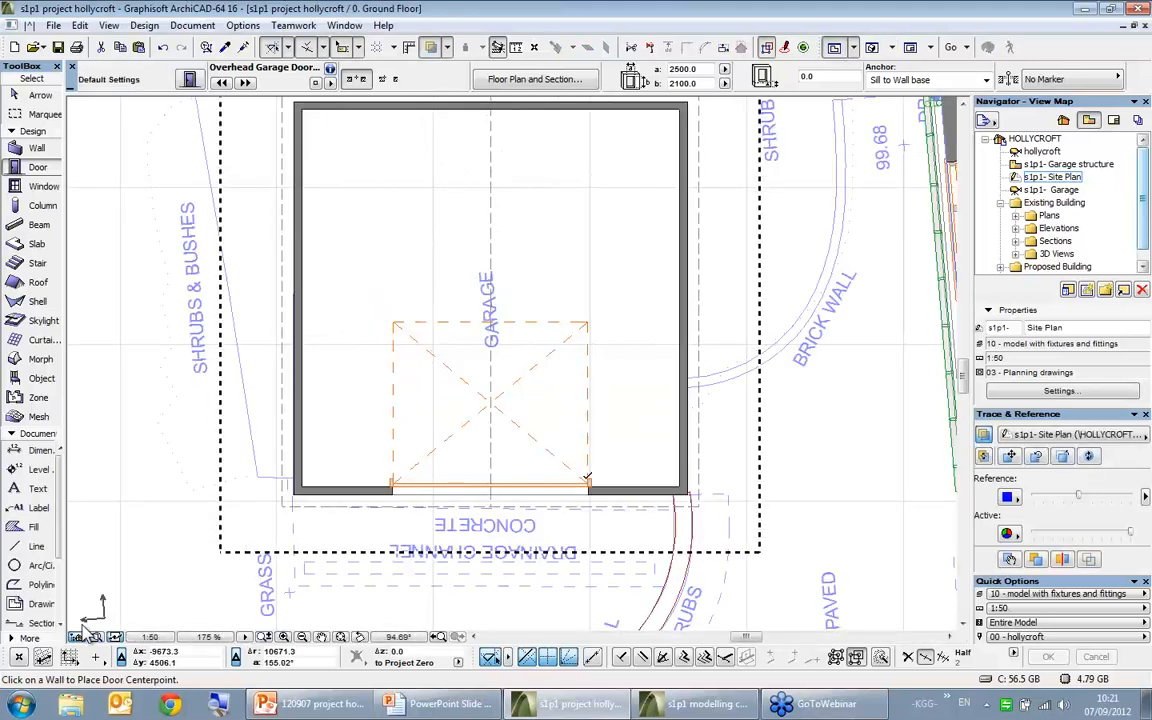
left_click(40, 94)
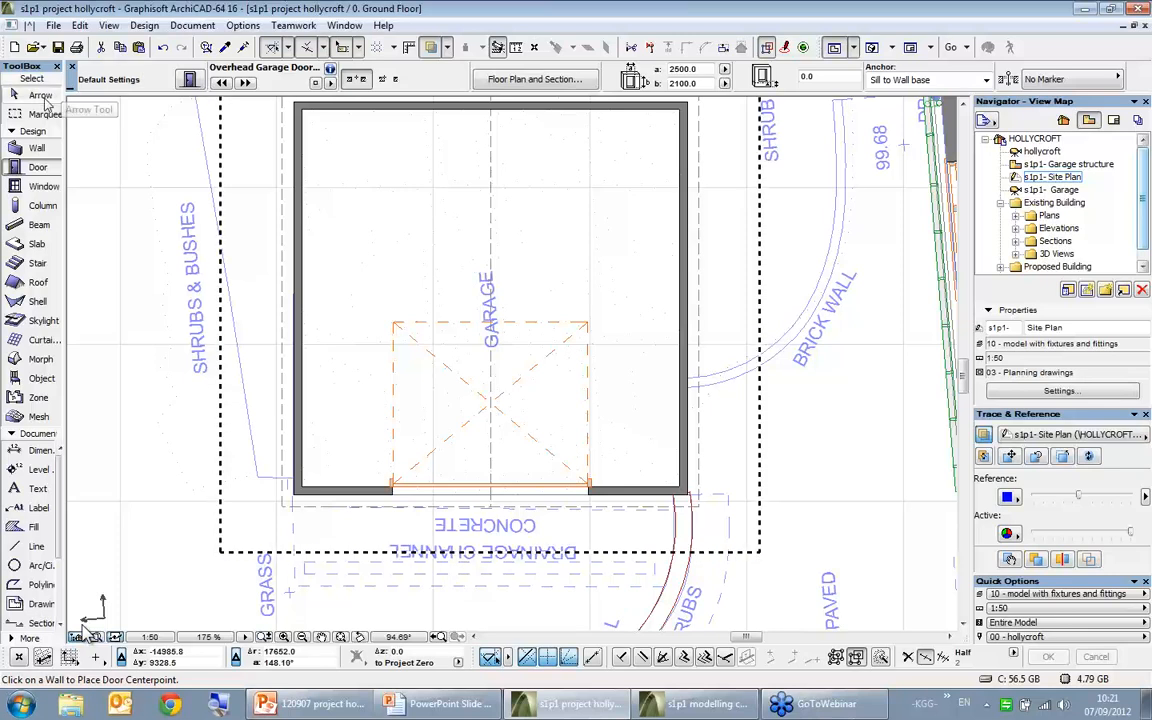
left_click(590, 488)
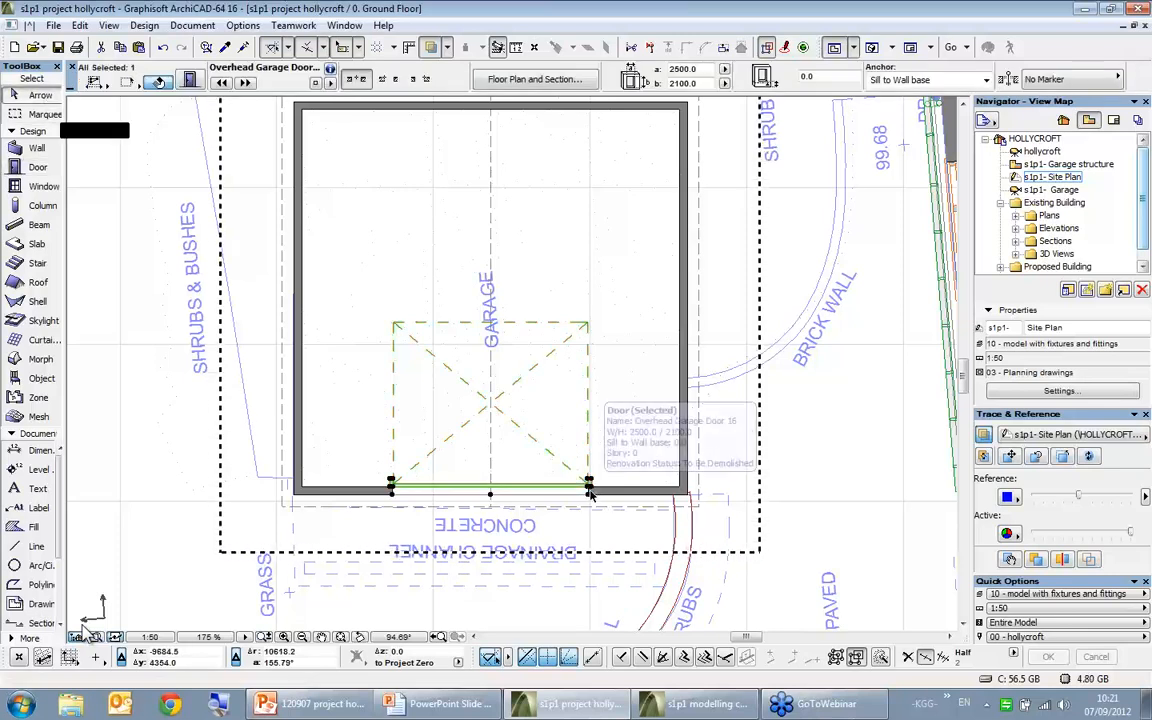
left_click(590, 488)
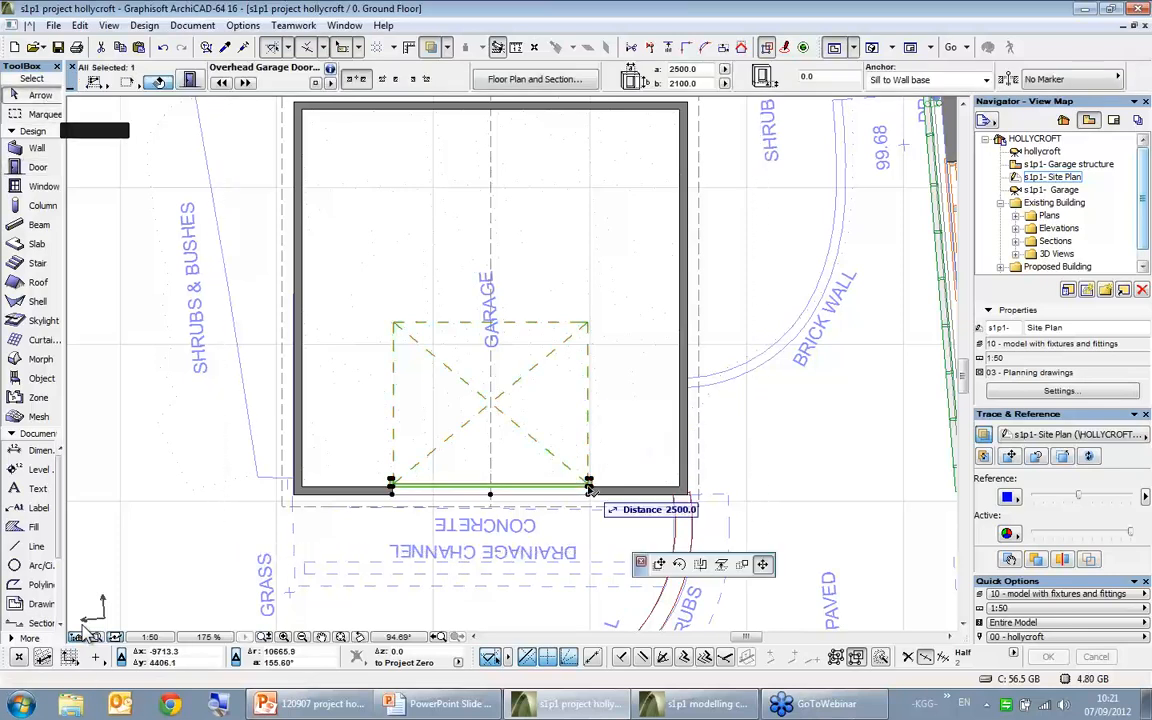
left_click(643, 488)
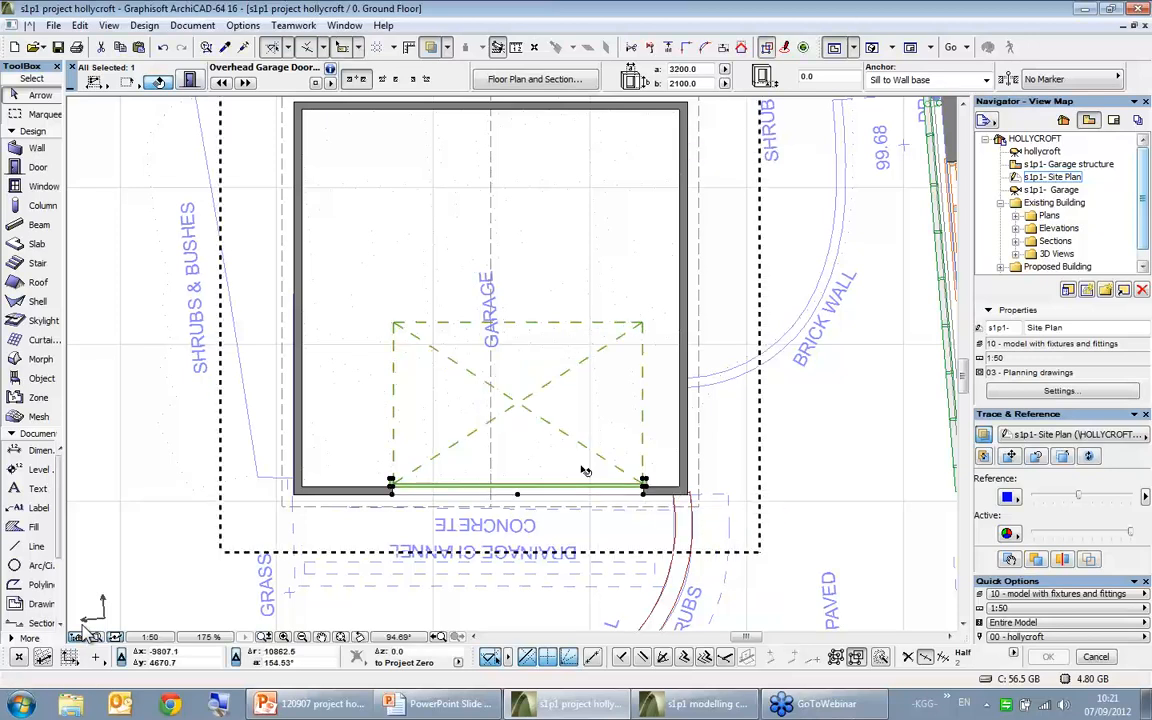
left_click(391, 488)
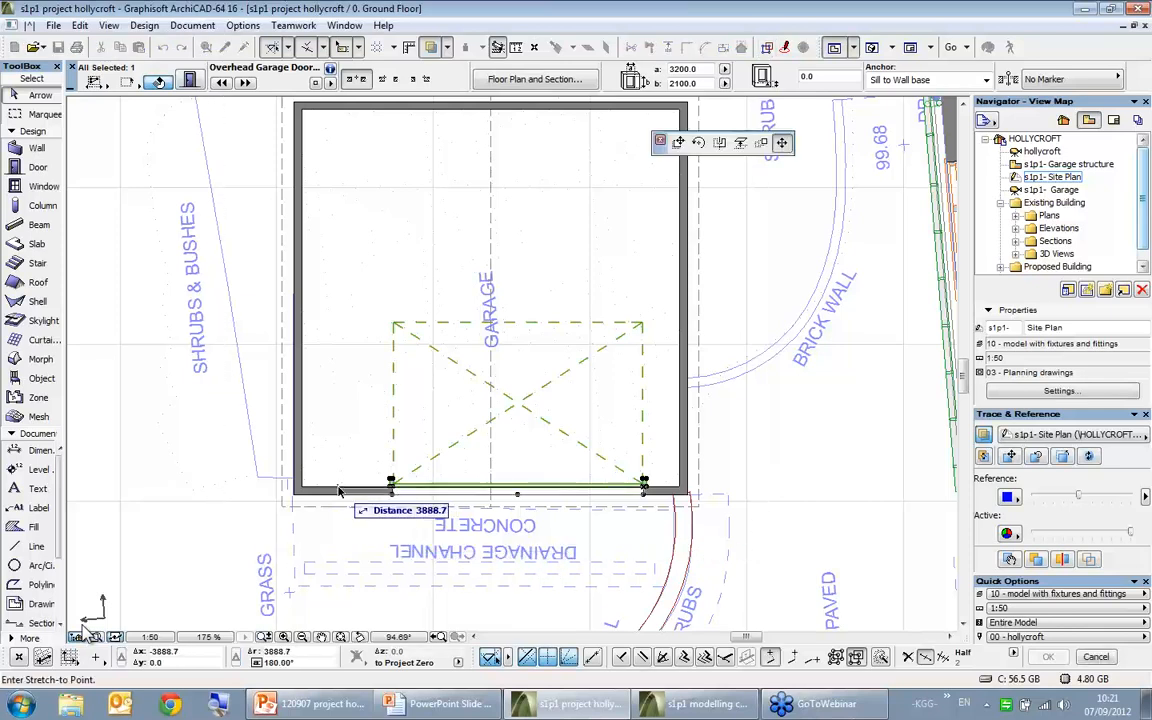
type("3800")
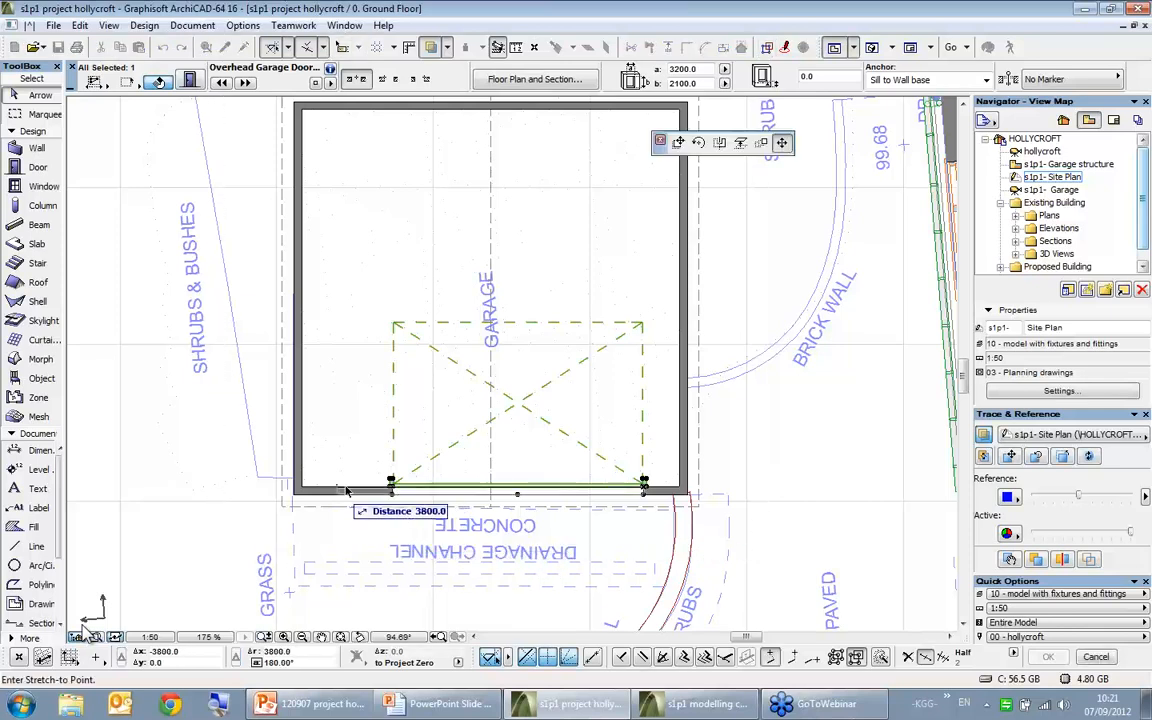
key("Return")
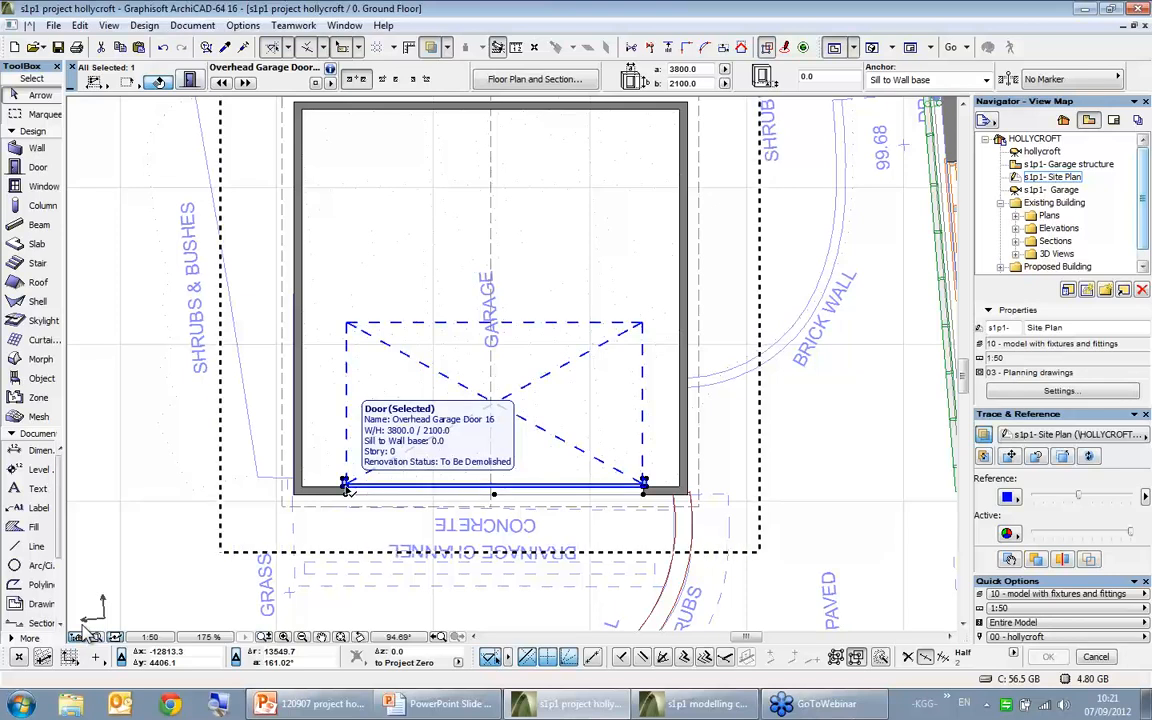
- Stretch the garage door's shrub-side end to a width of 4200 and centre the door on the dashed ridge line
left_click(345, 488)
type("42")
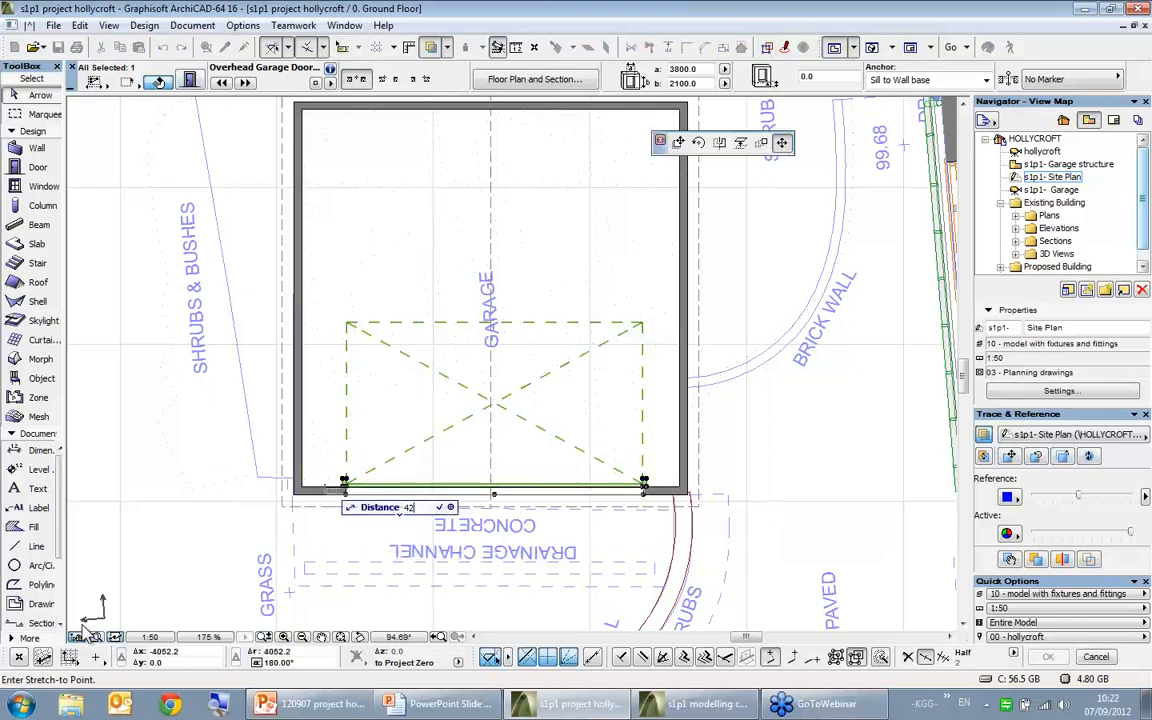
type("00")
key("Return")
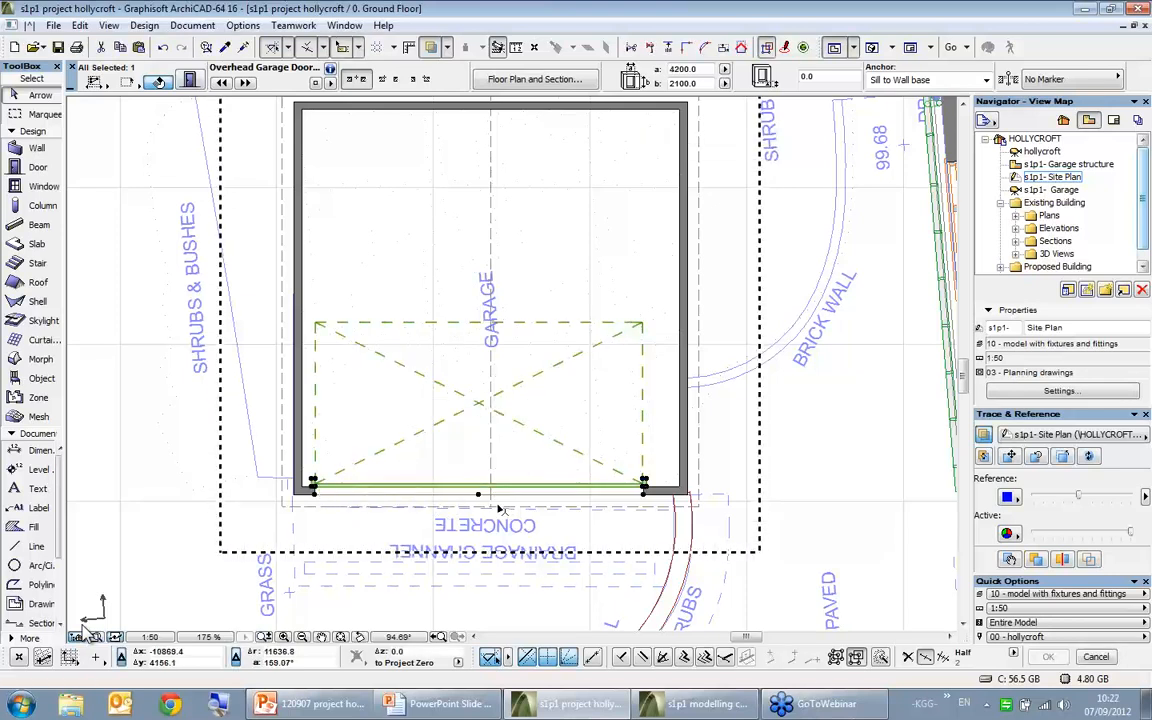
left_click(478, 494)
left_click(491, 496)
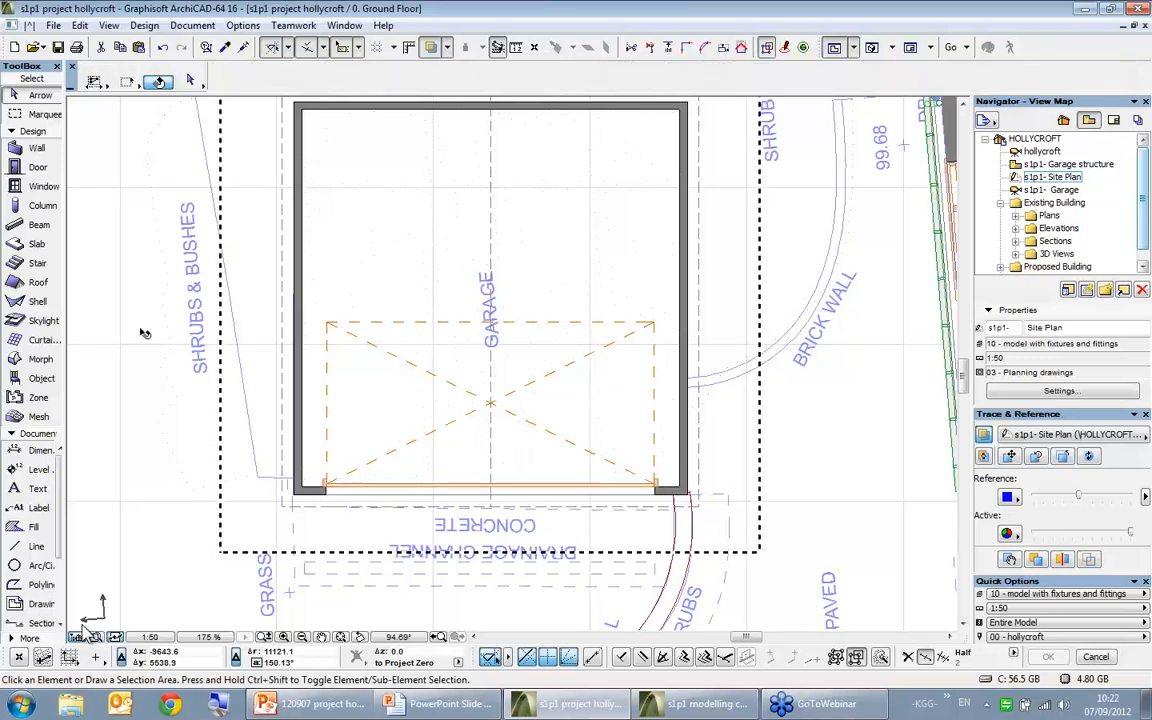
- Find Microcar 16 by searching the object library for "car" and place it at 270° in the shrub-side half of the garage
left_click(40, 379)
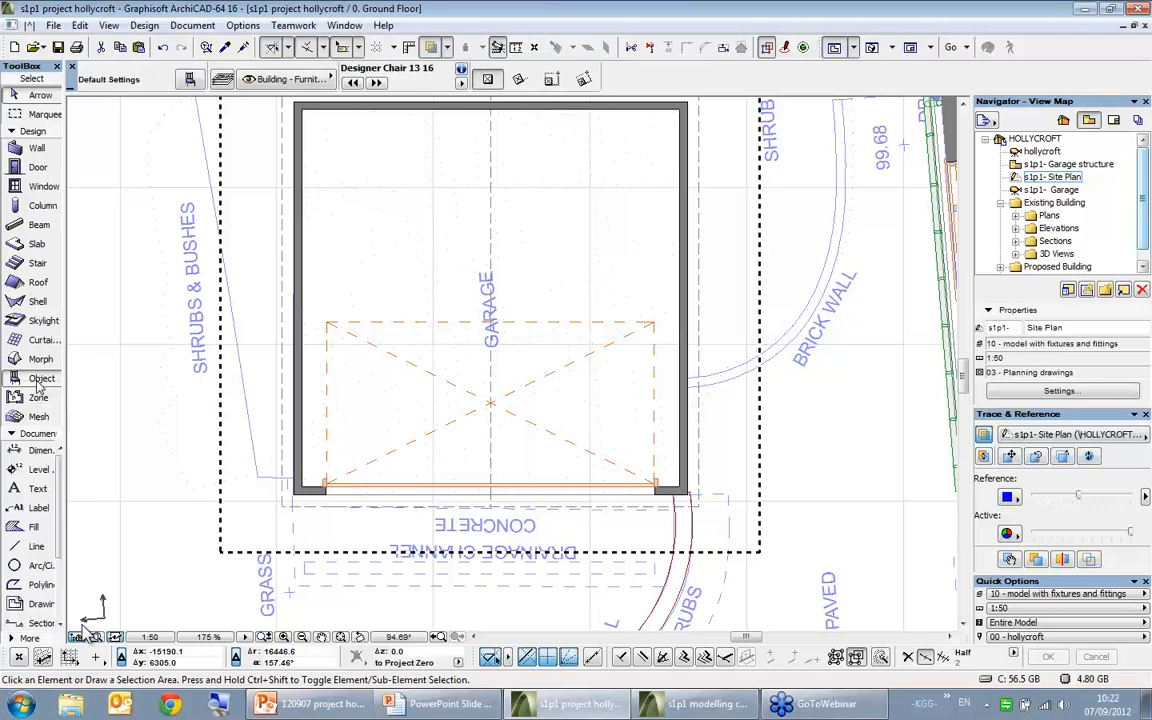
double_click(40, 385)
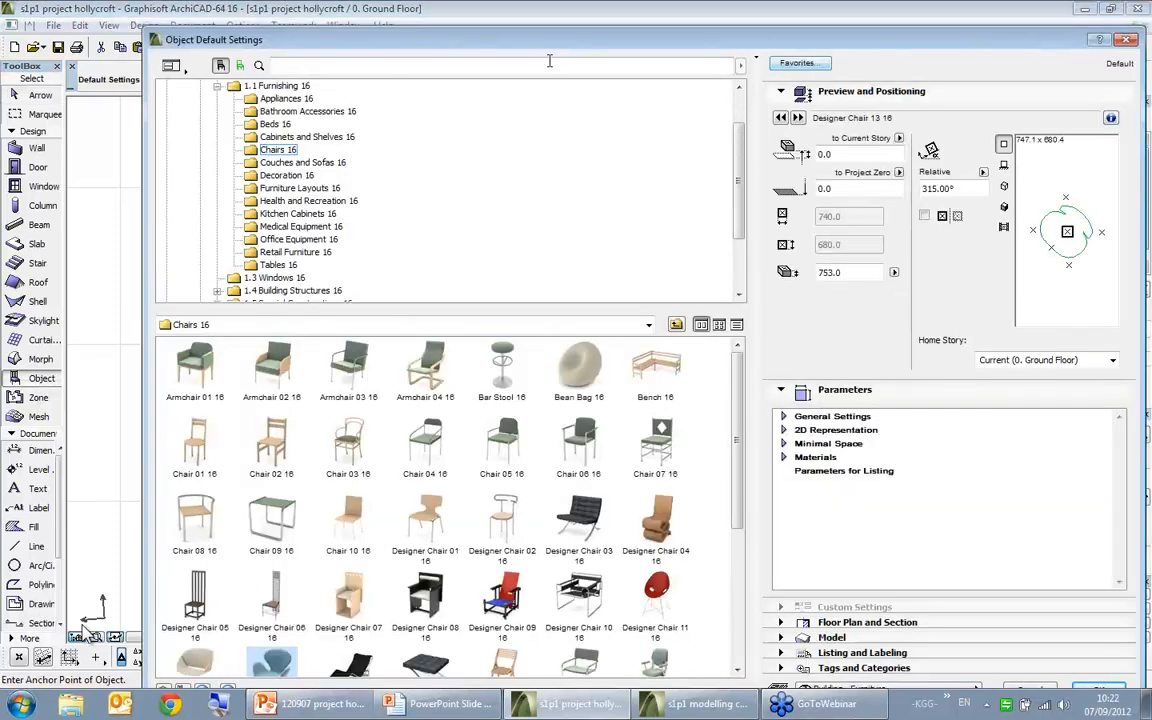
left_click(521, 63)
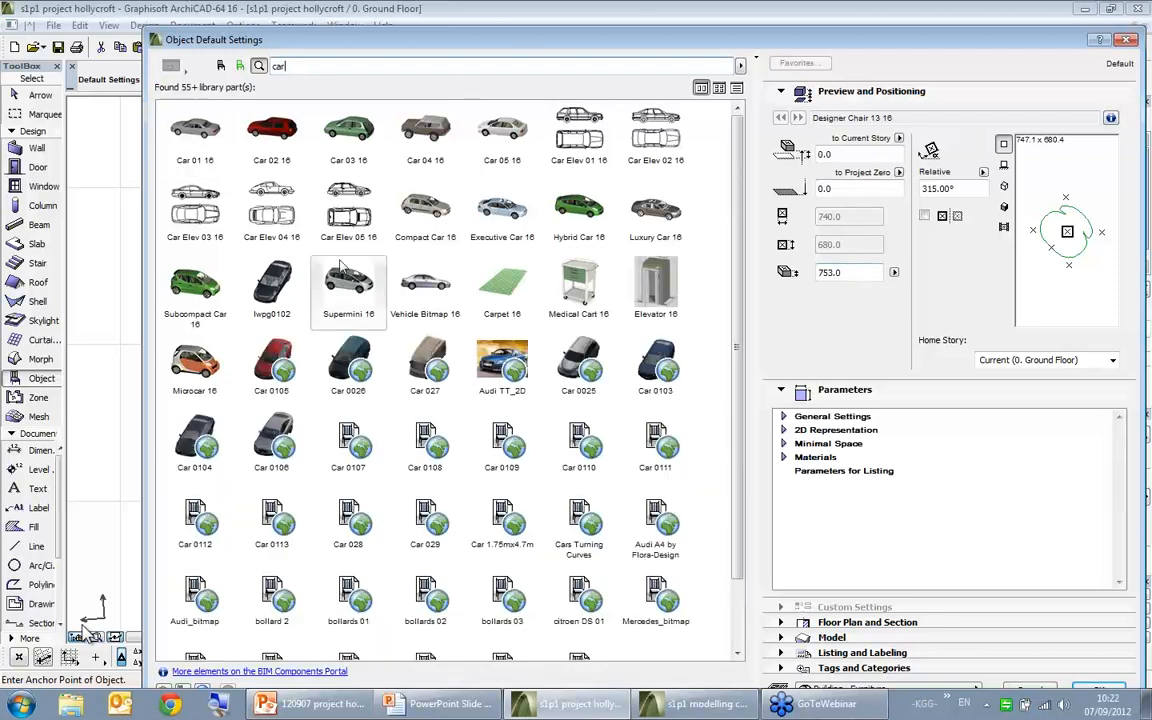
left_click(194, 362)
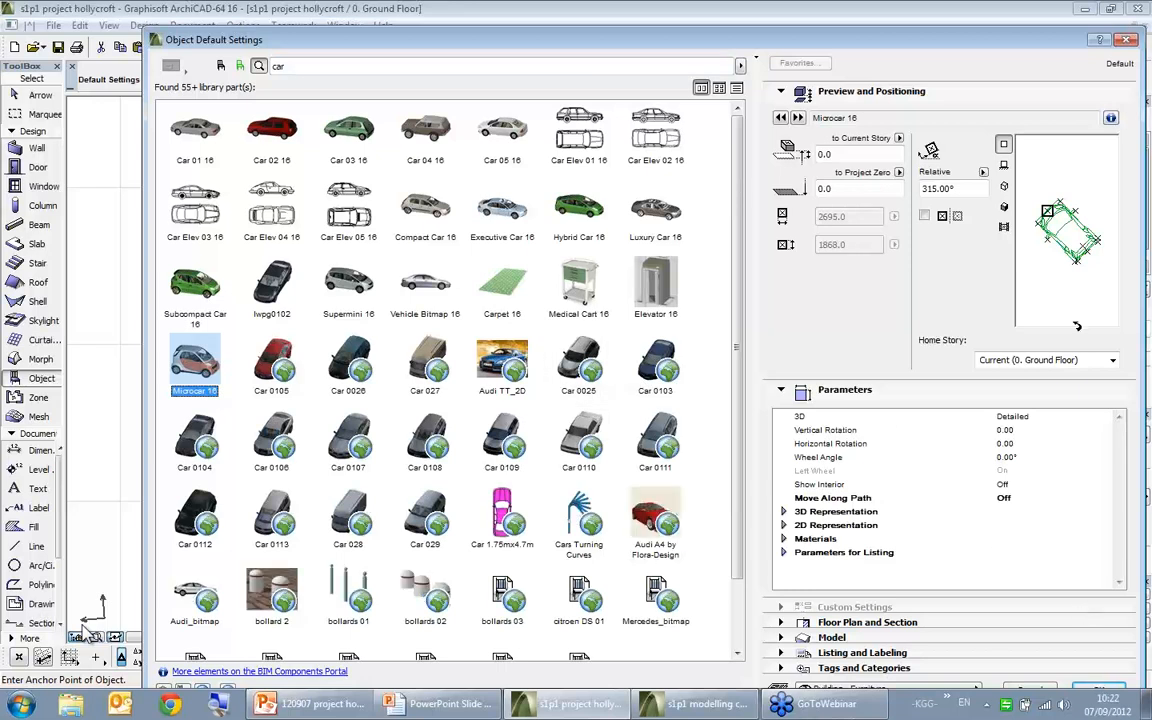
left_click(1047, 172)
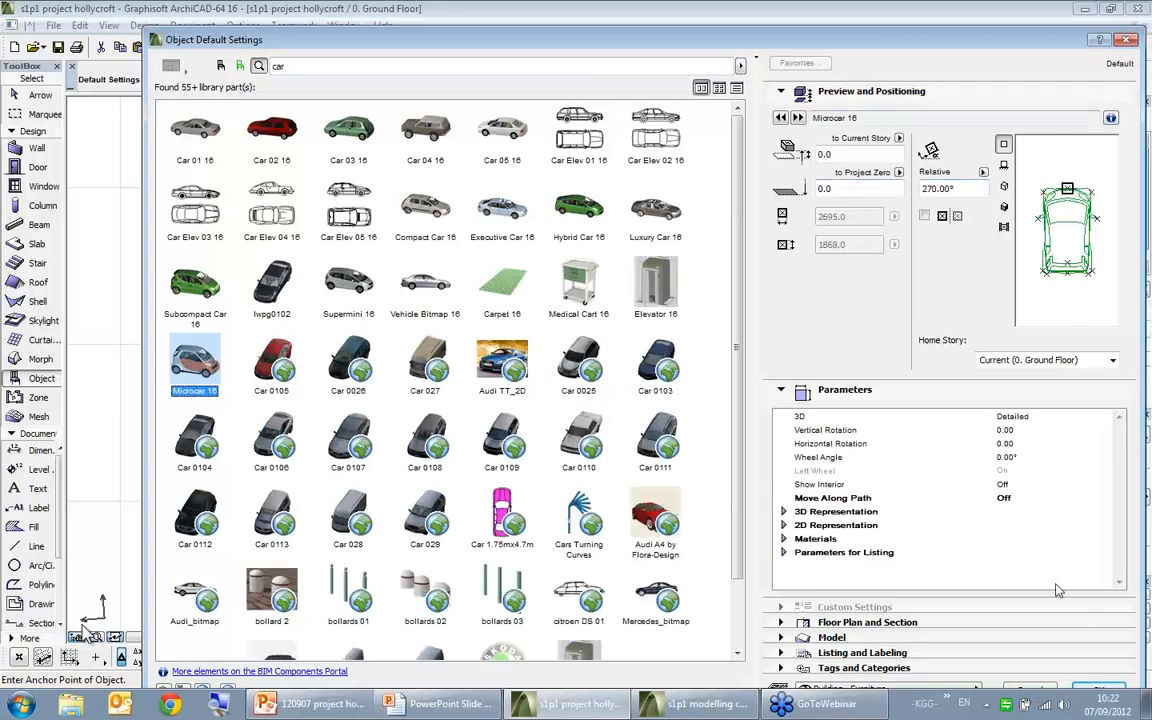
left_click(1103, 688)
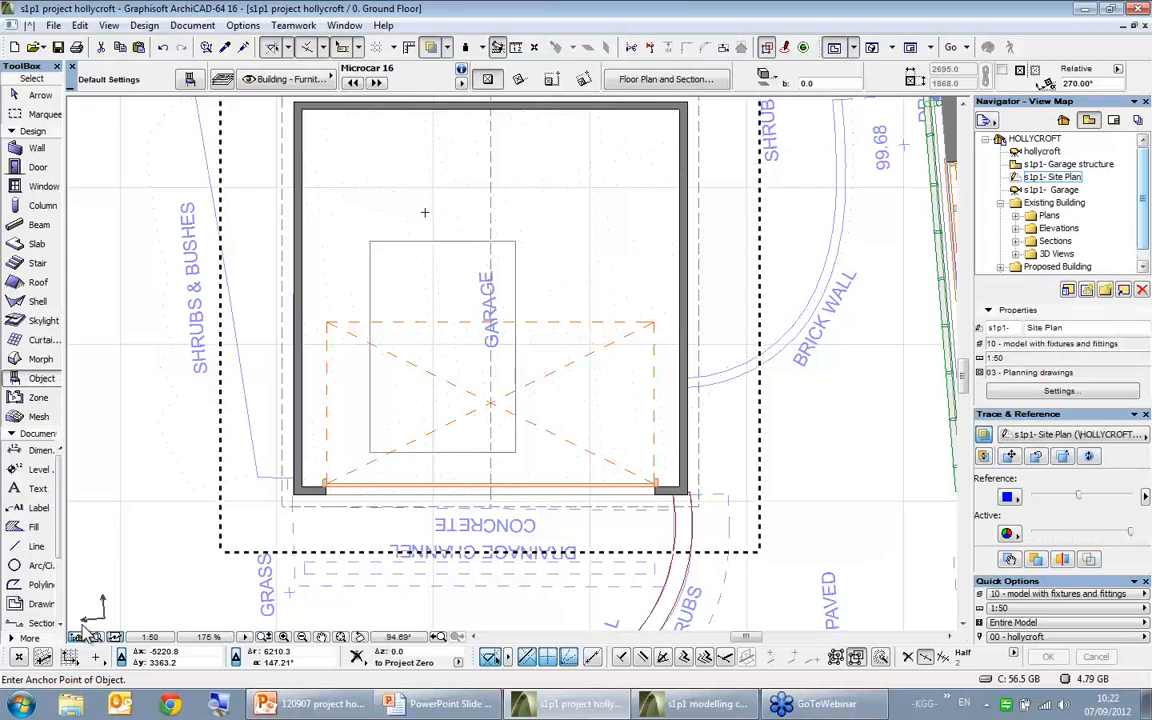
left_click(395, 124)
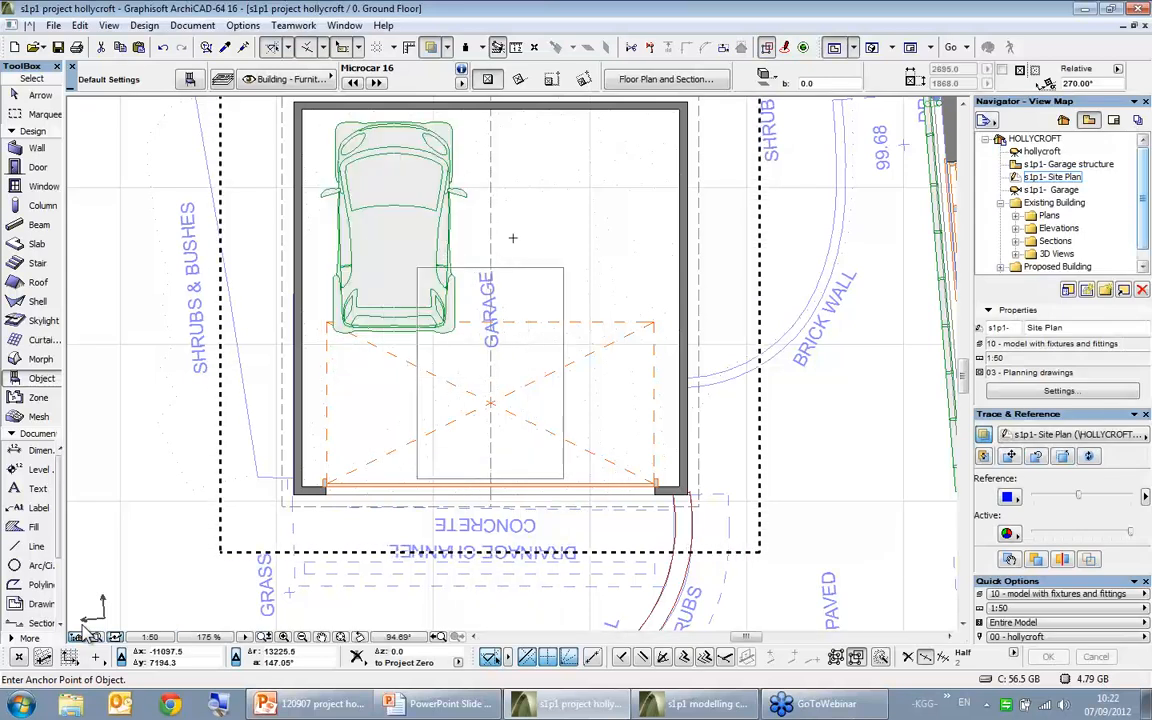
- Place a second Microcar 16 in the brick-wall half of the garage, rotated so its front faces the garage door
left_click(518, 80)
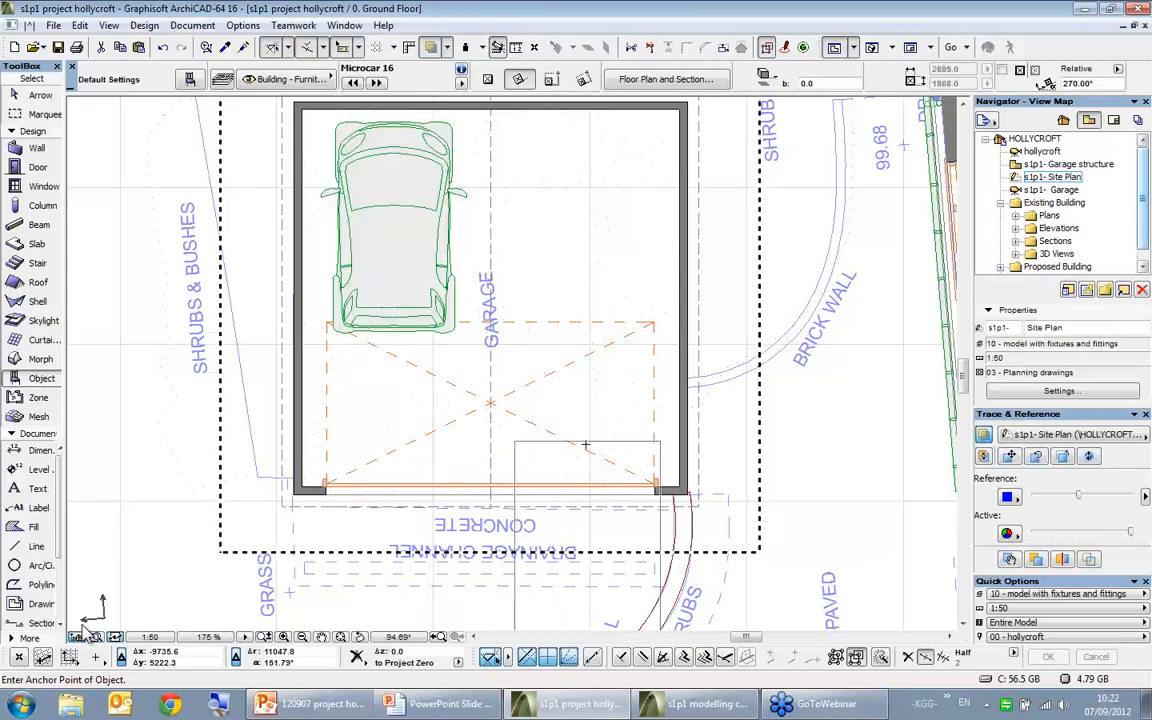
left_click(584, 455)
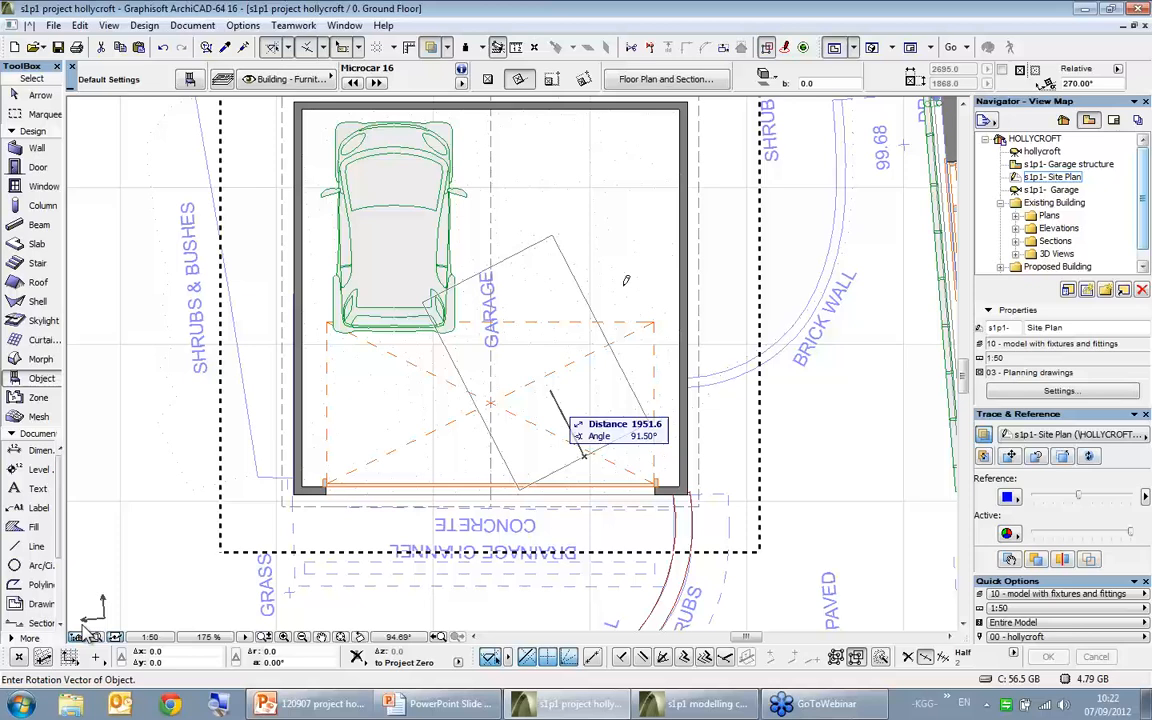
left_click(577, 245)
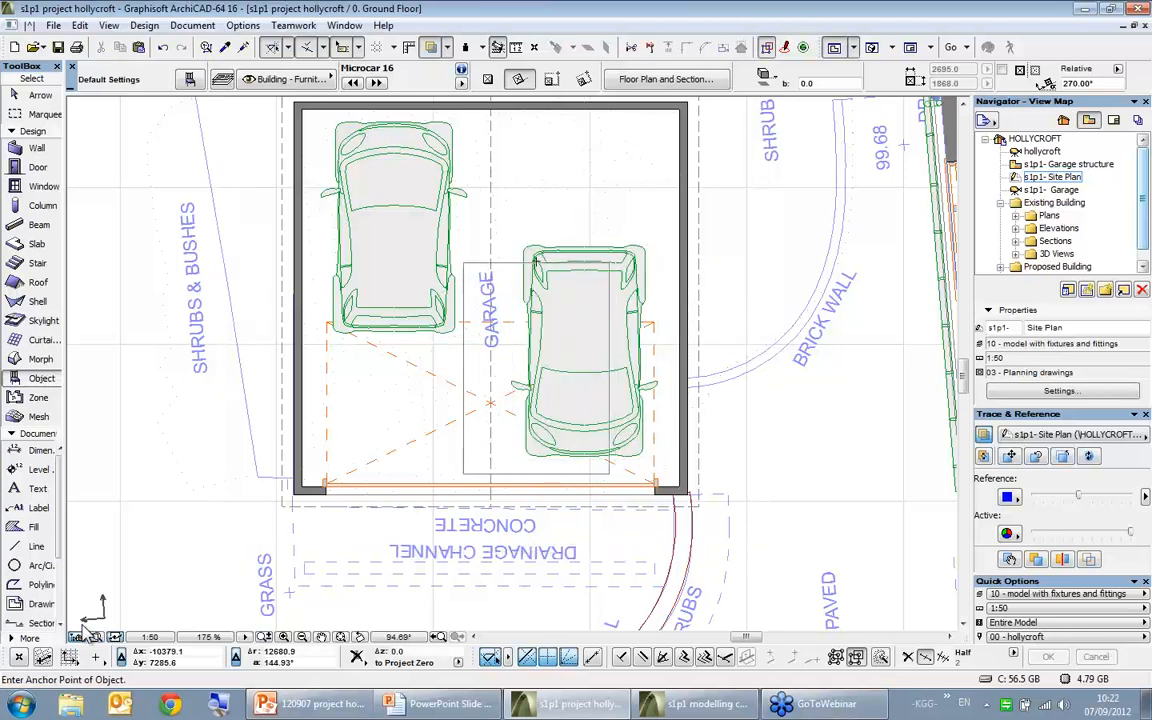
- In the 3D view, select both cars and lower them to the garage floor, at an elevation of about -186
key("F3")
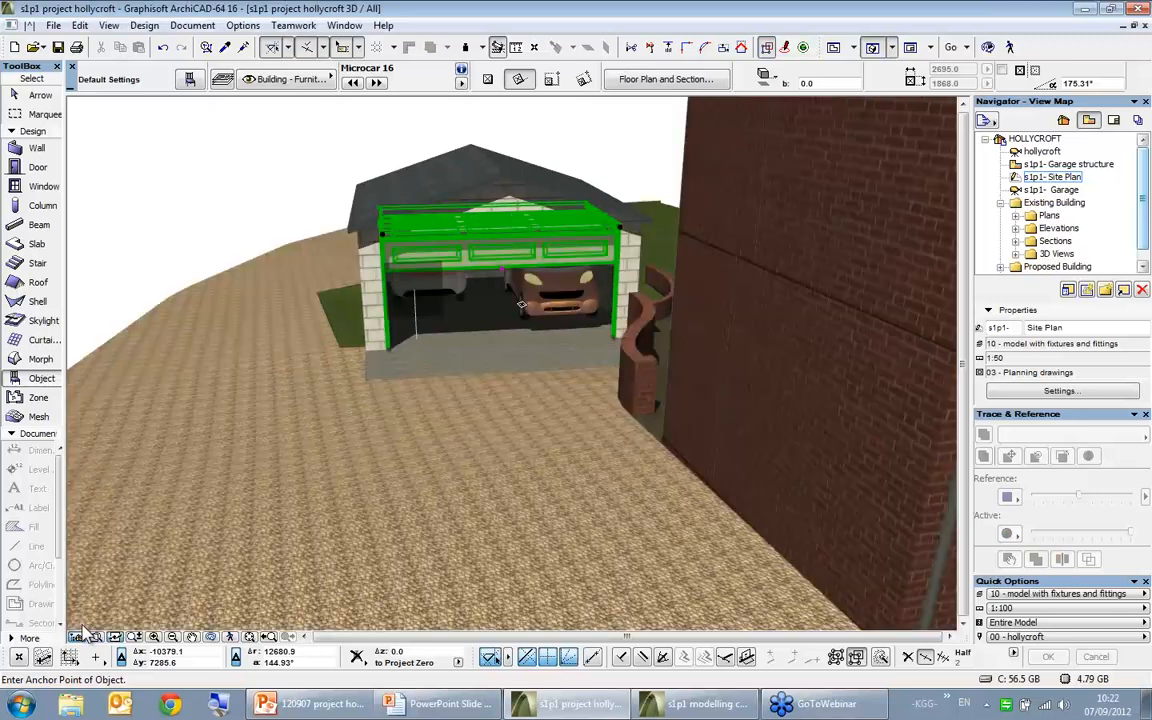
middle_click_drag(521, 304, 500, 277, "shift")
scroll(500, 277, "up", 3)
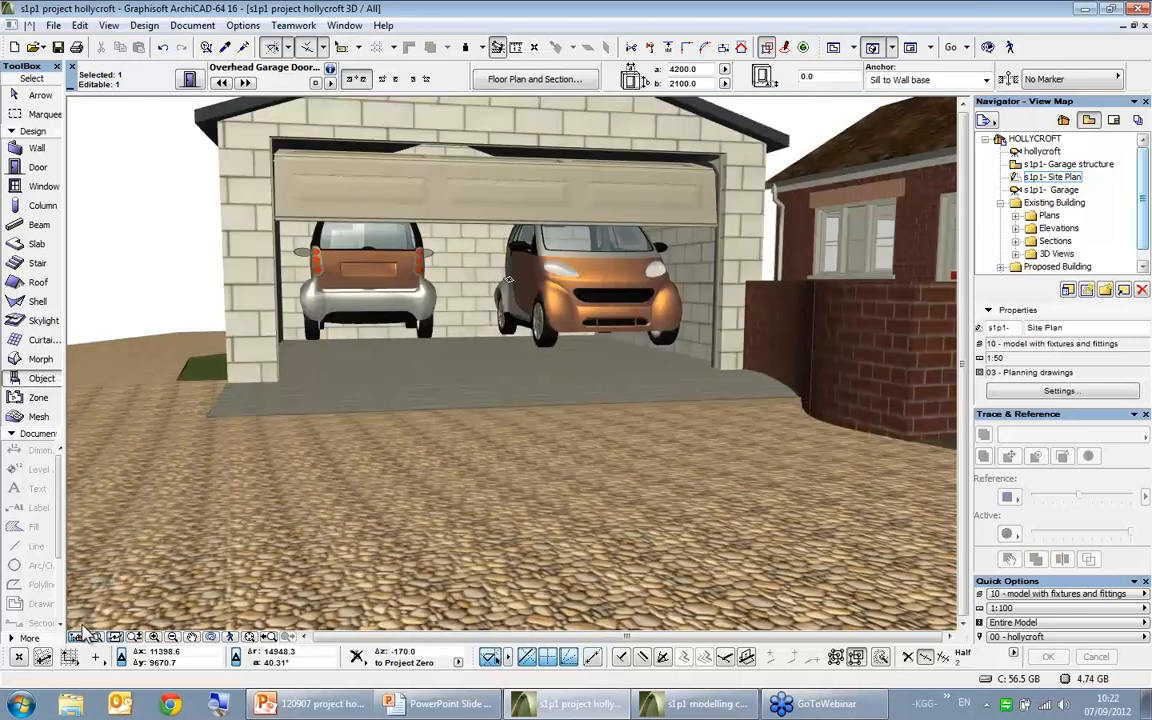
scroll(508, 280, "up", 1)
left_click(373, 277, "shift")
left_click(552, 368)
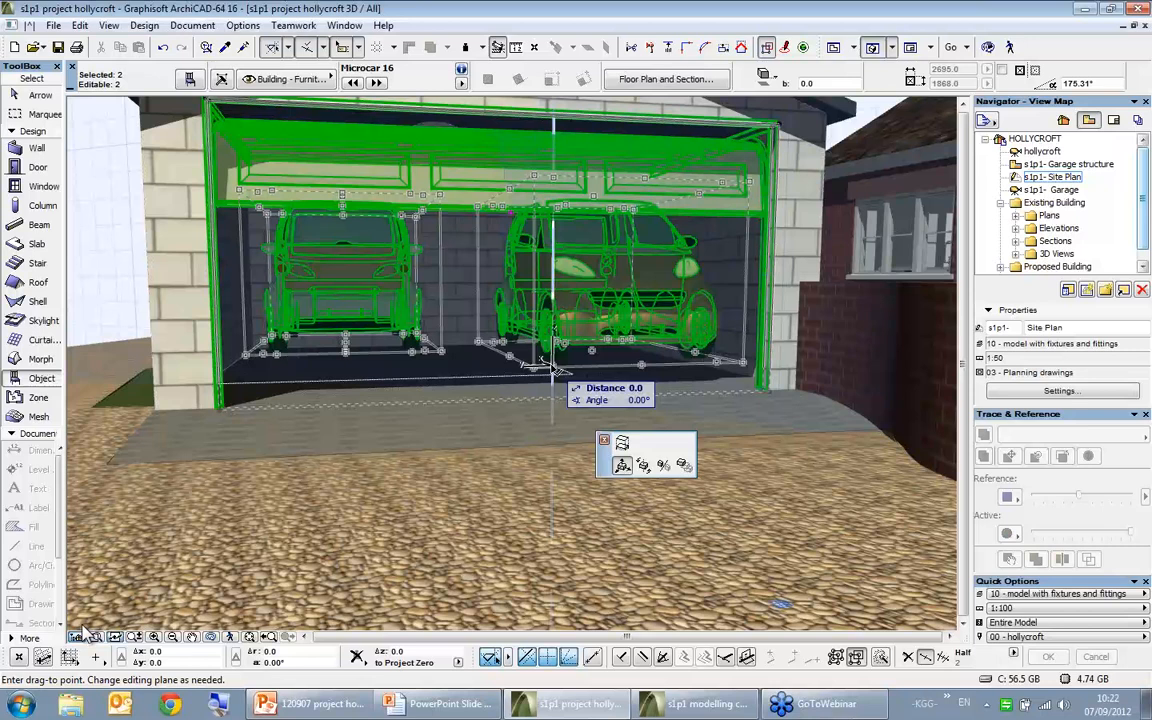
left_click(768, 395)
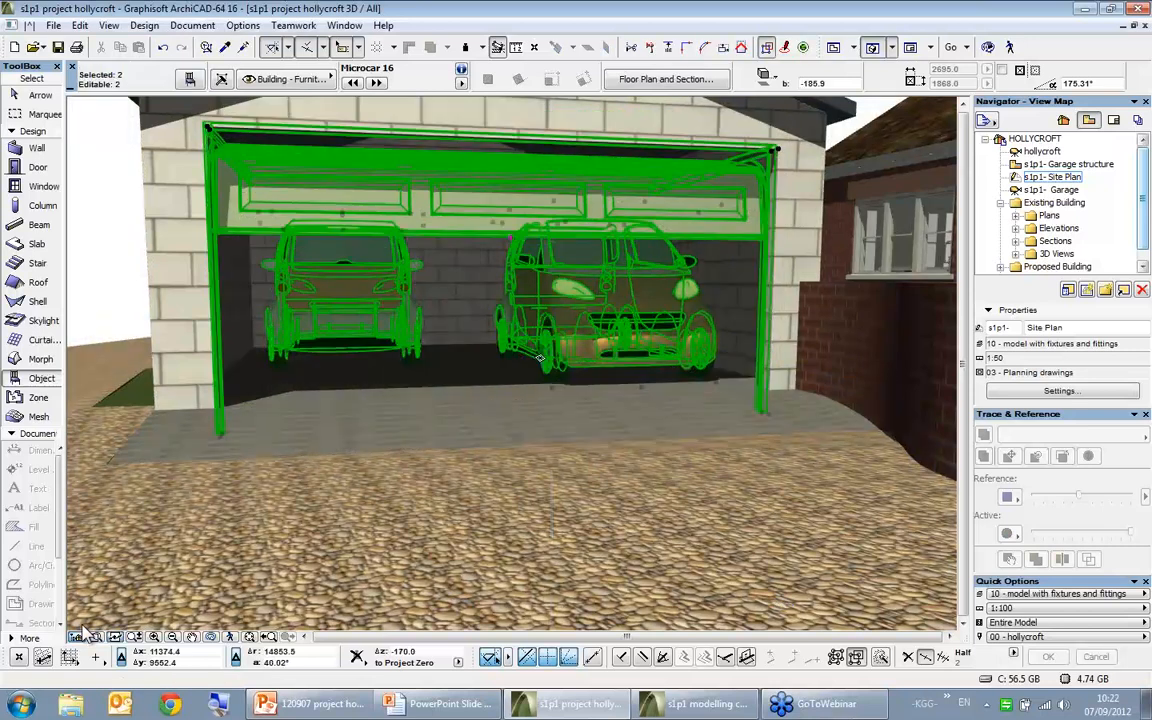
key("Escape")
key("Escape")
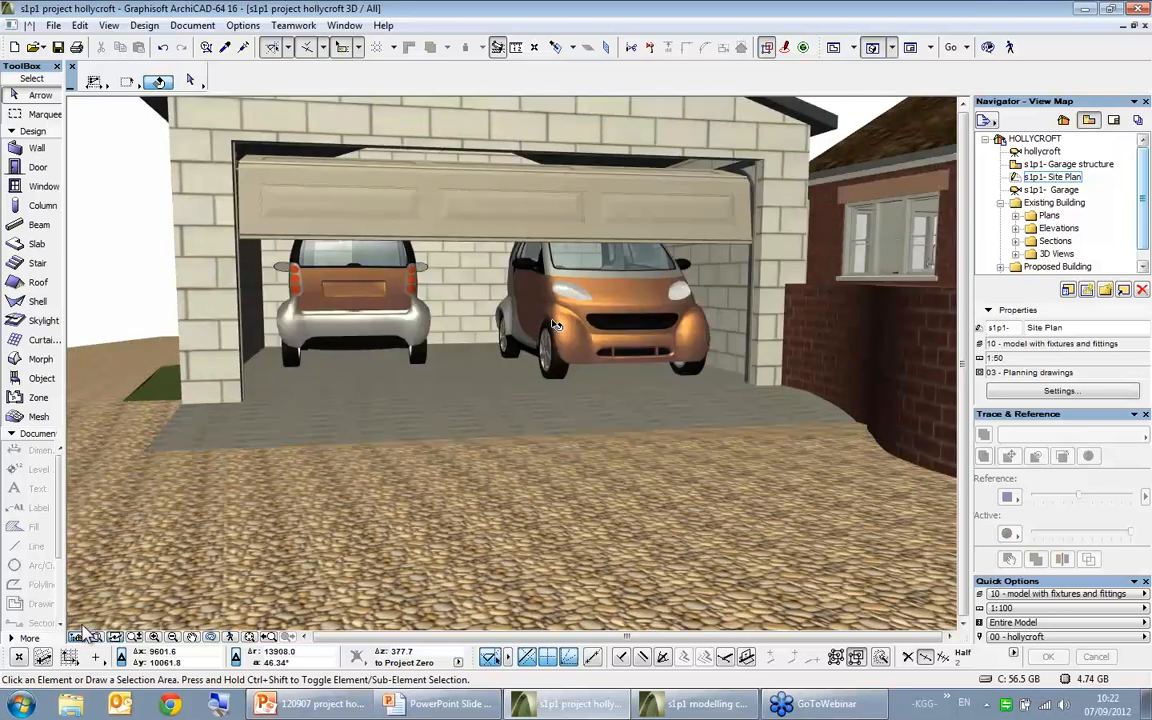
- Examine the finished garage and the existing house in 3D, including the bay windows, porch, roof and chimneys
scroll(556, 324, "down", 3)
middle_click_drag(556, 324, 717, 412, "shift")
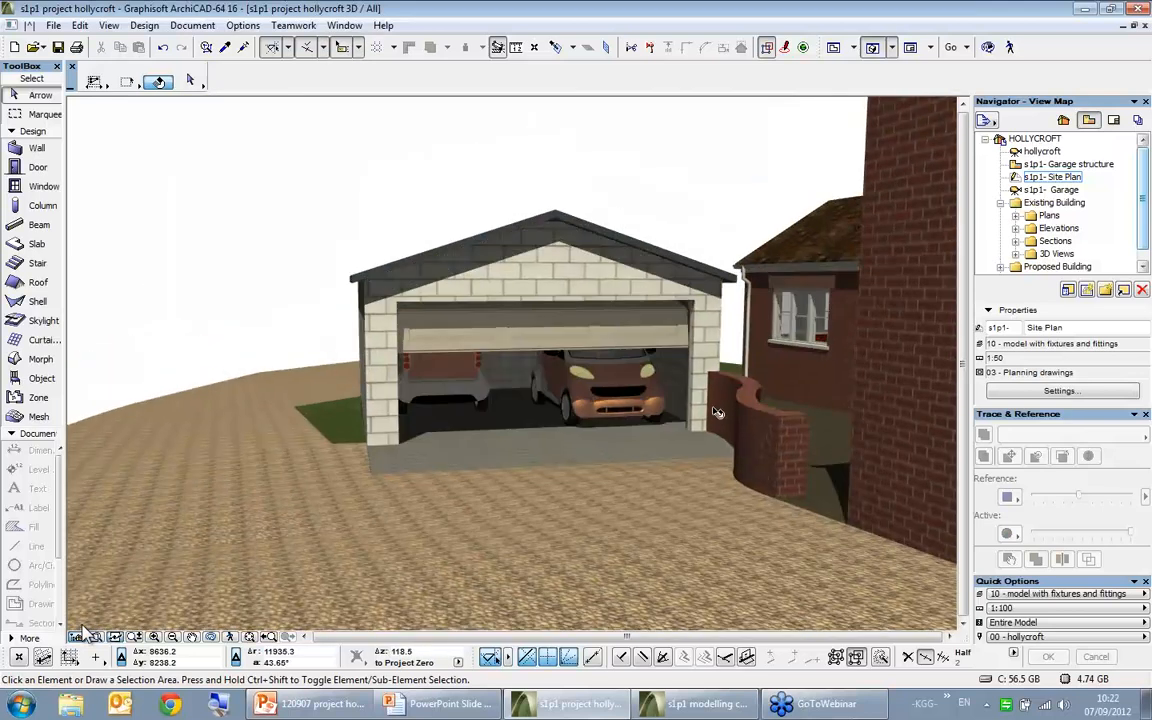
scroll(672, 379, "down", 5)
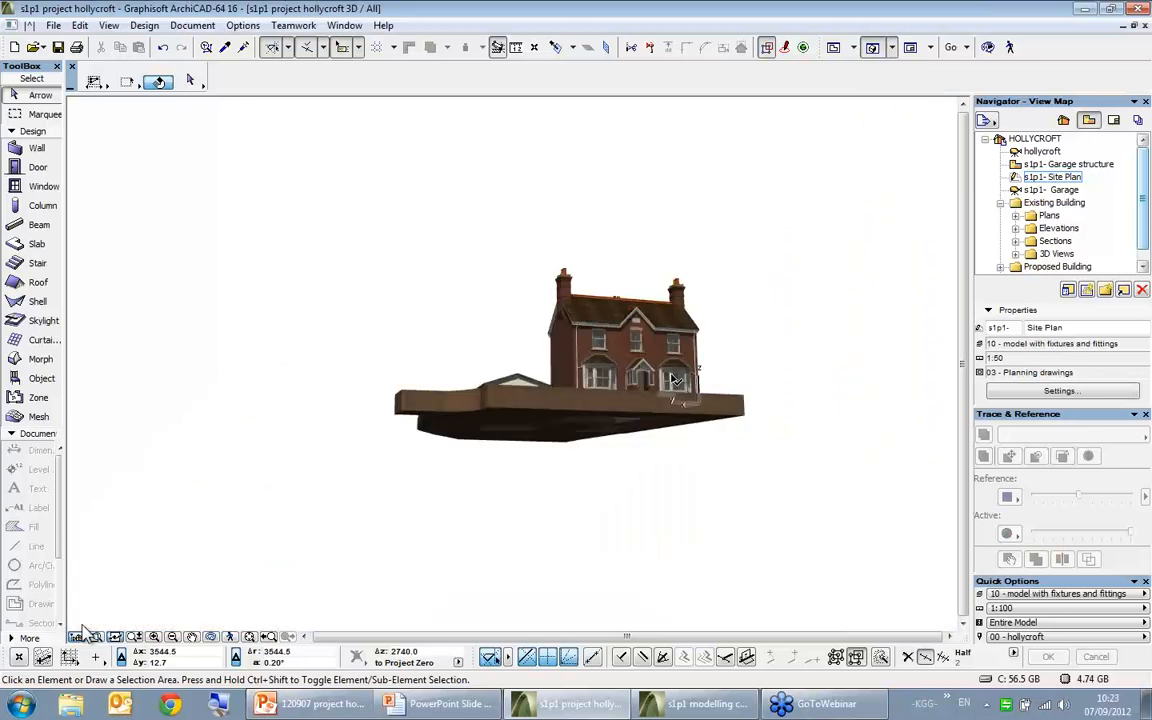
middle_click_drag(662, 328, 589, 381, "shift")
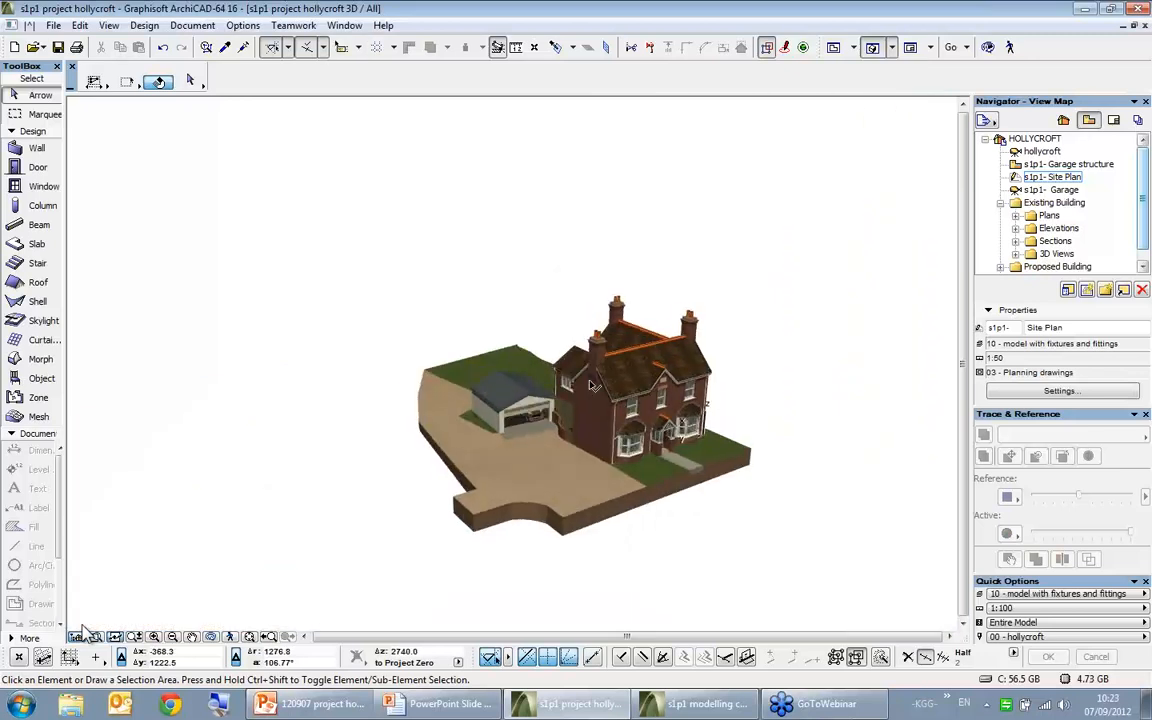
scroll(590, 385, "up", 6)
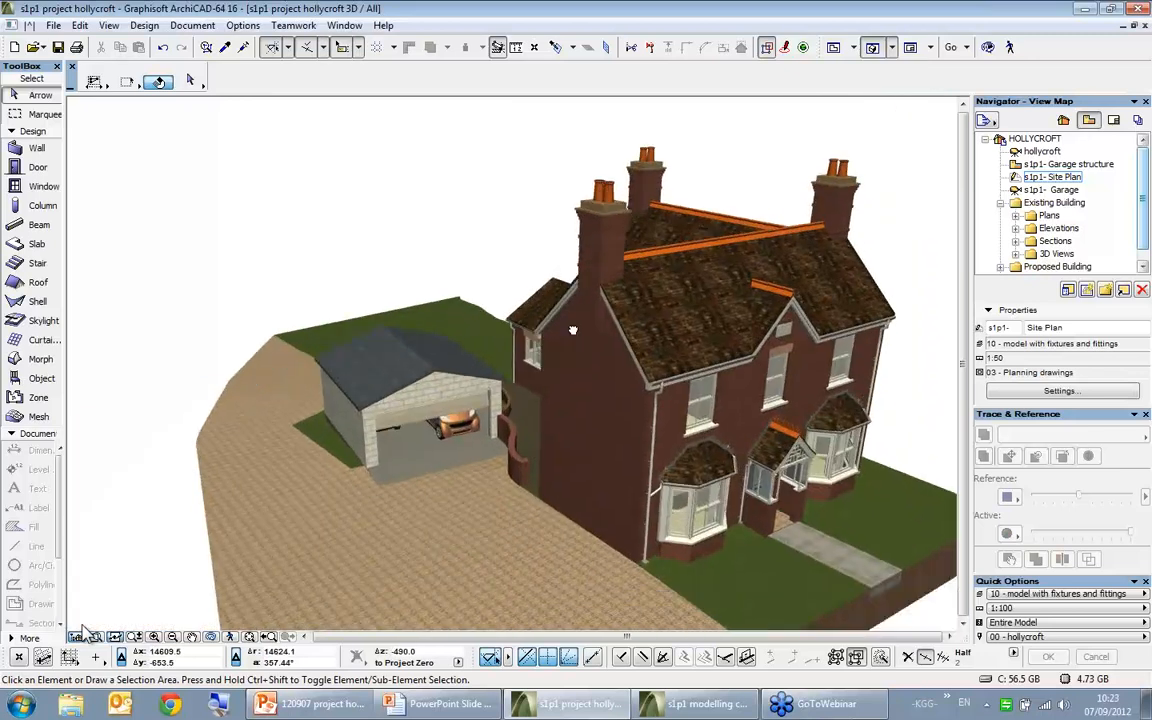
middle_click_drag(573, 330, 604, 275)
scroll(604, 275, "up", 5)
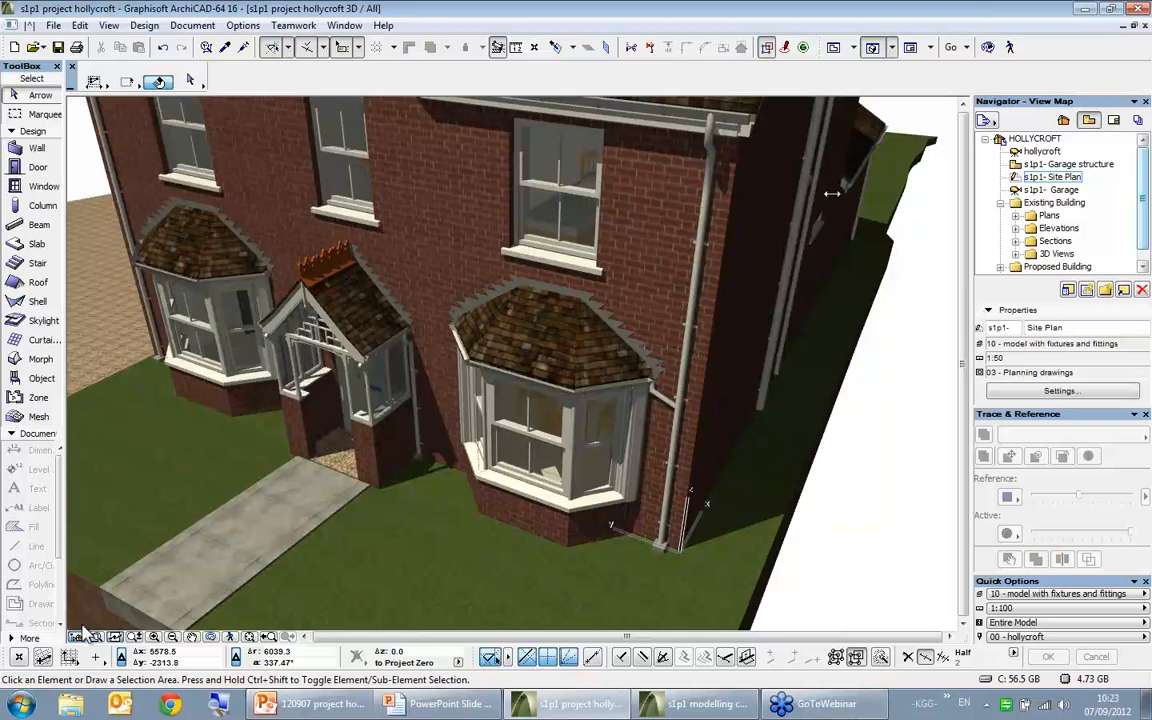
middle_click_drag(766, 348, 190, 482, "shift")
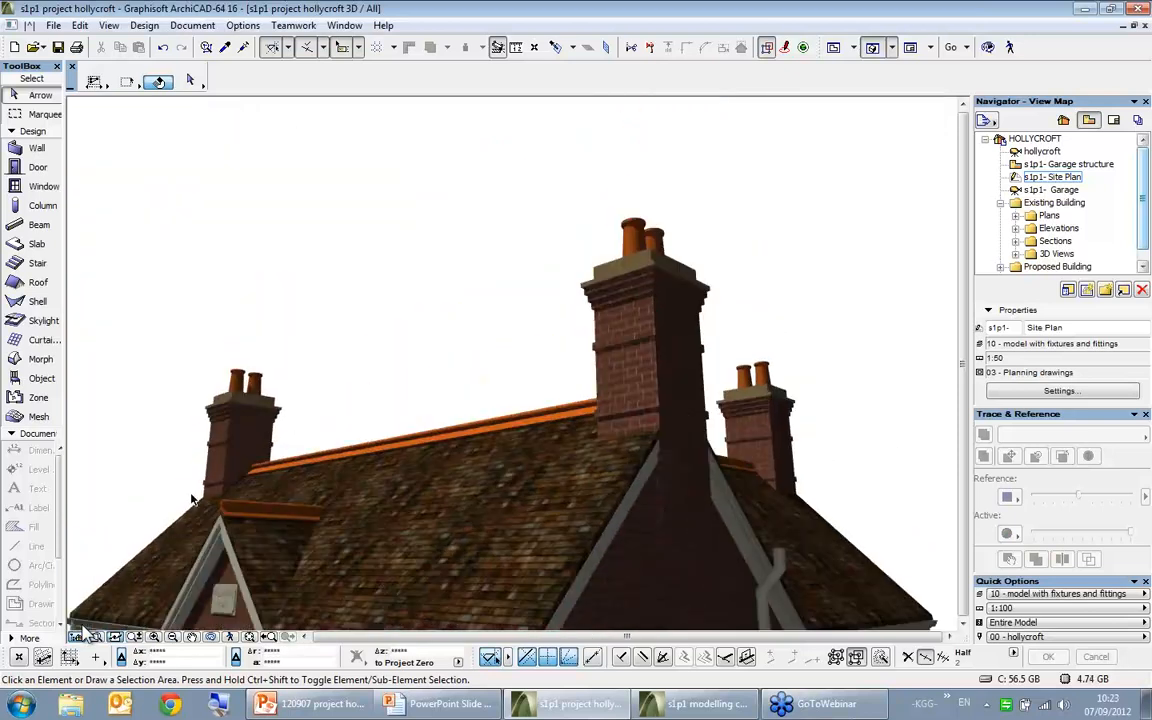
middle_click_drag(335, 505, 620, 519, "shift")
- Switch to the s1p1 modelling components project and examine the chimney plan's sketch and its three base shapes
left_click(712, 707)
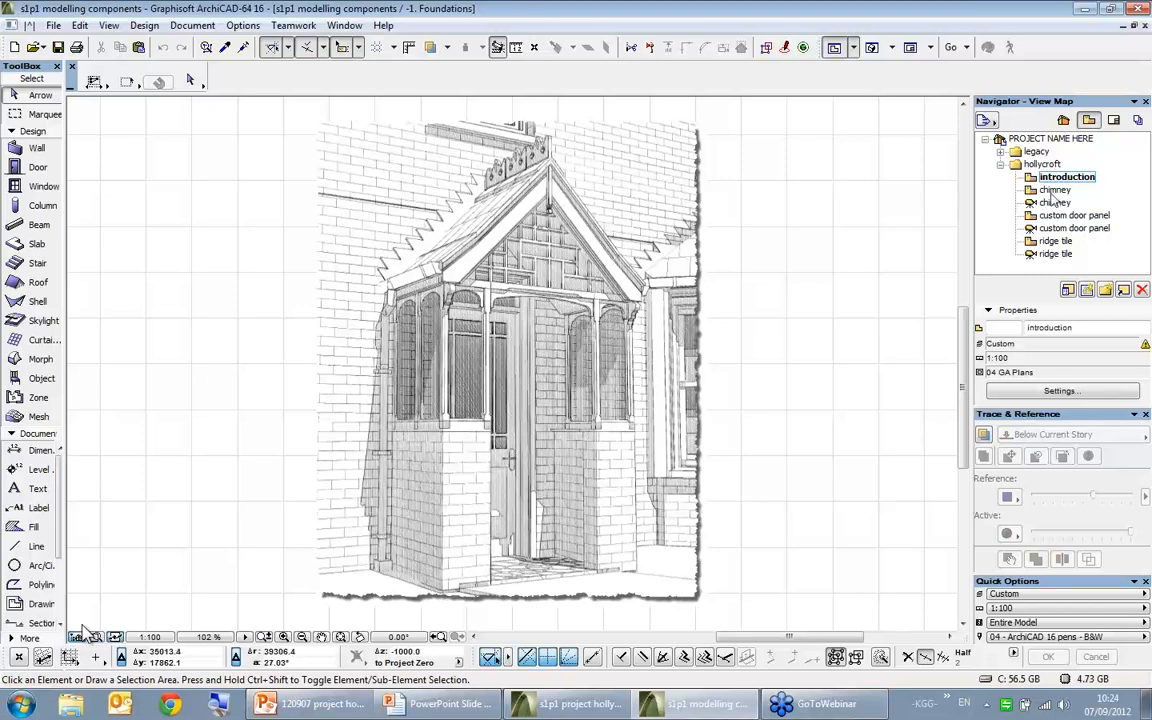
double_click(1053, 190)
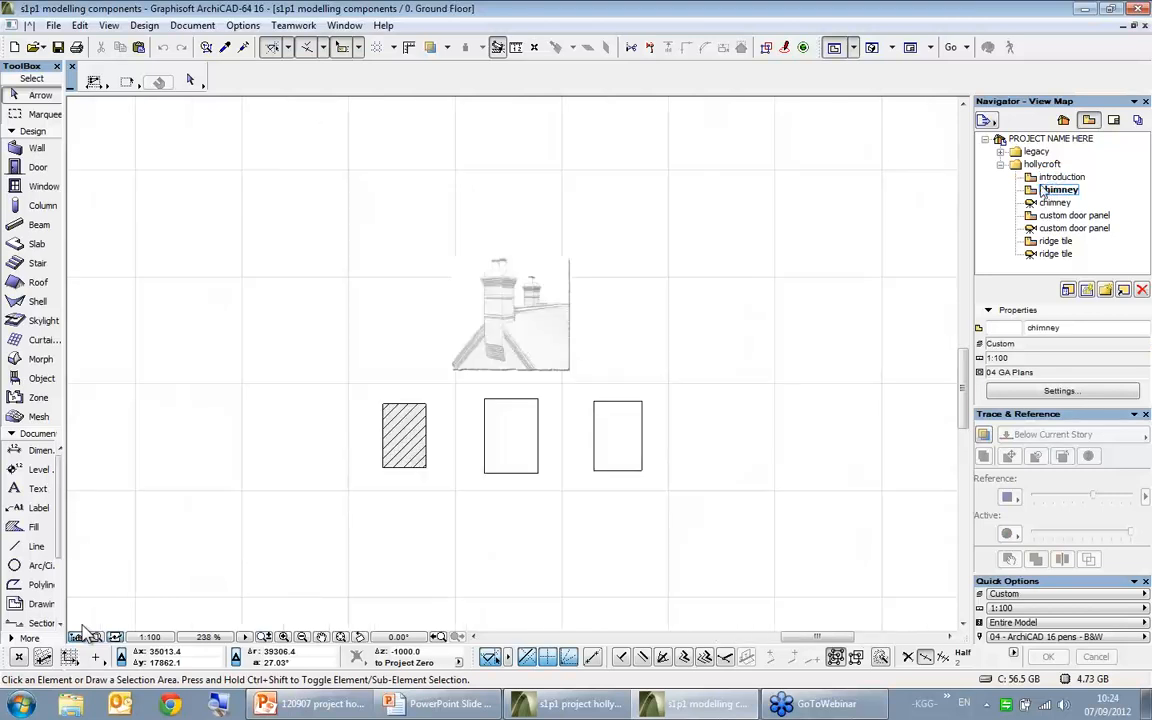
scroll(490, 317, "up", 5)
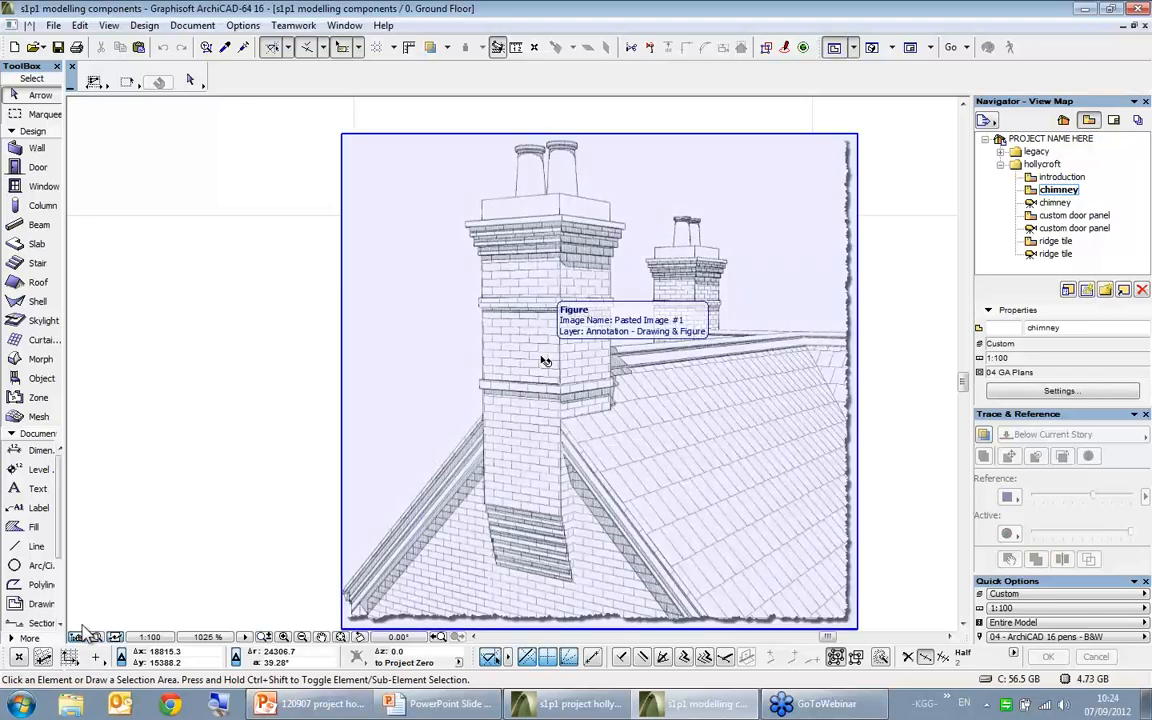
middle_click_drag(532, 428, 539, 195)
scroll(539, 195, "down", 3)
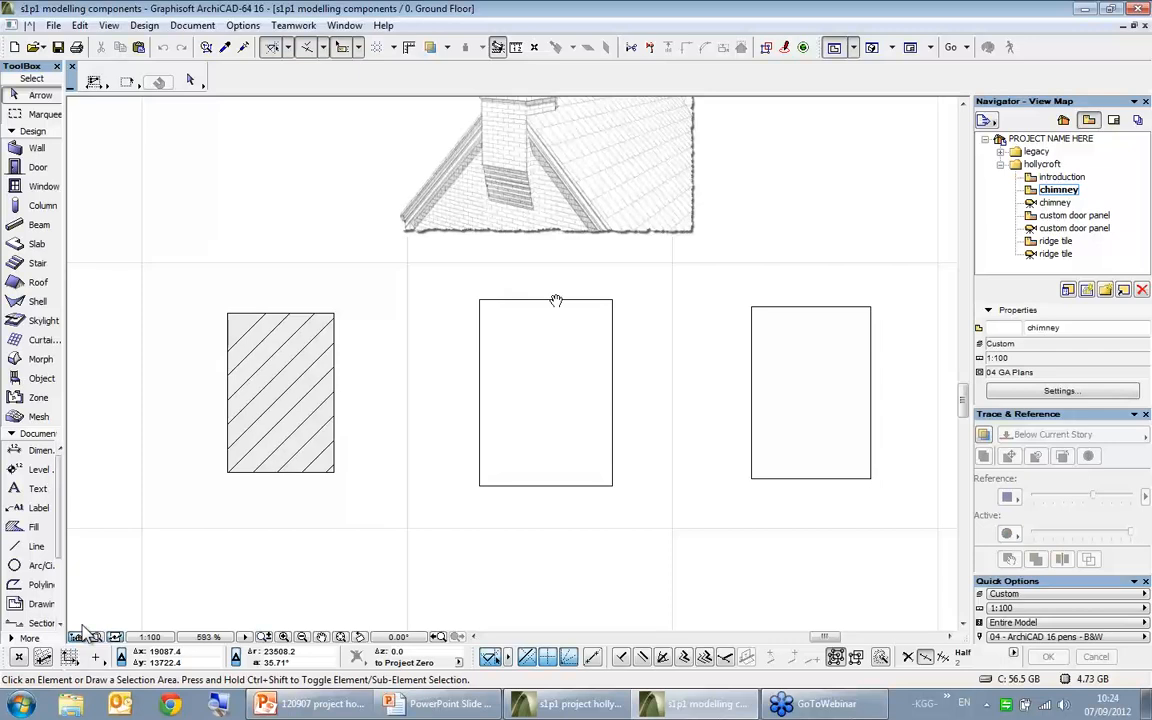
middle_click_drag(556, 300, 525, 278)
- Open the chimney 3D view and convert the tall wall block to a morph
double_click(1054, 202)
left_click(620, 310)
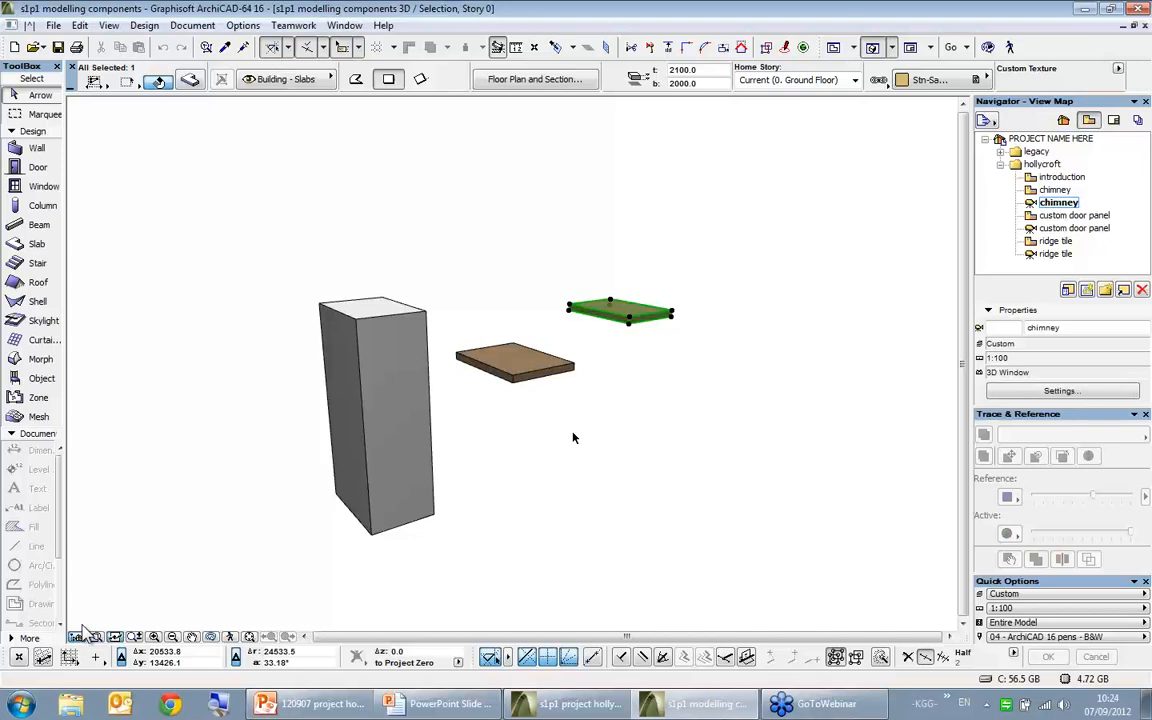
left_click(573, 437)
left_click(428, 365)
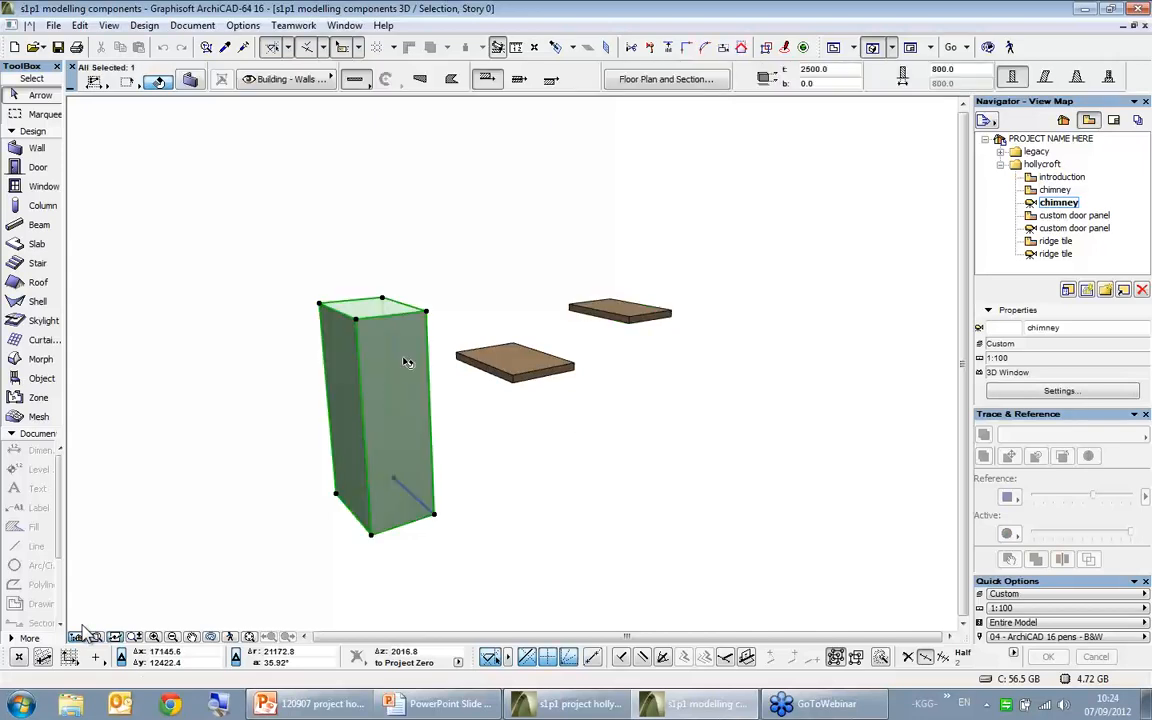
right_click(407, 362)
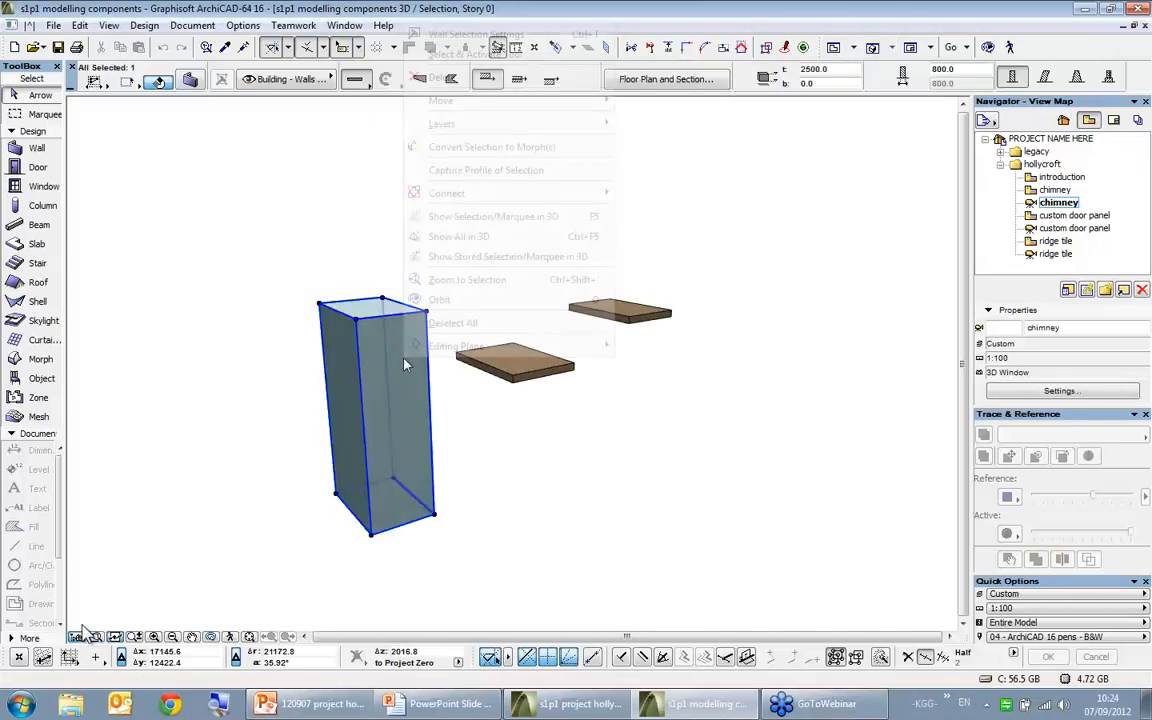
left_click(457, 148)
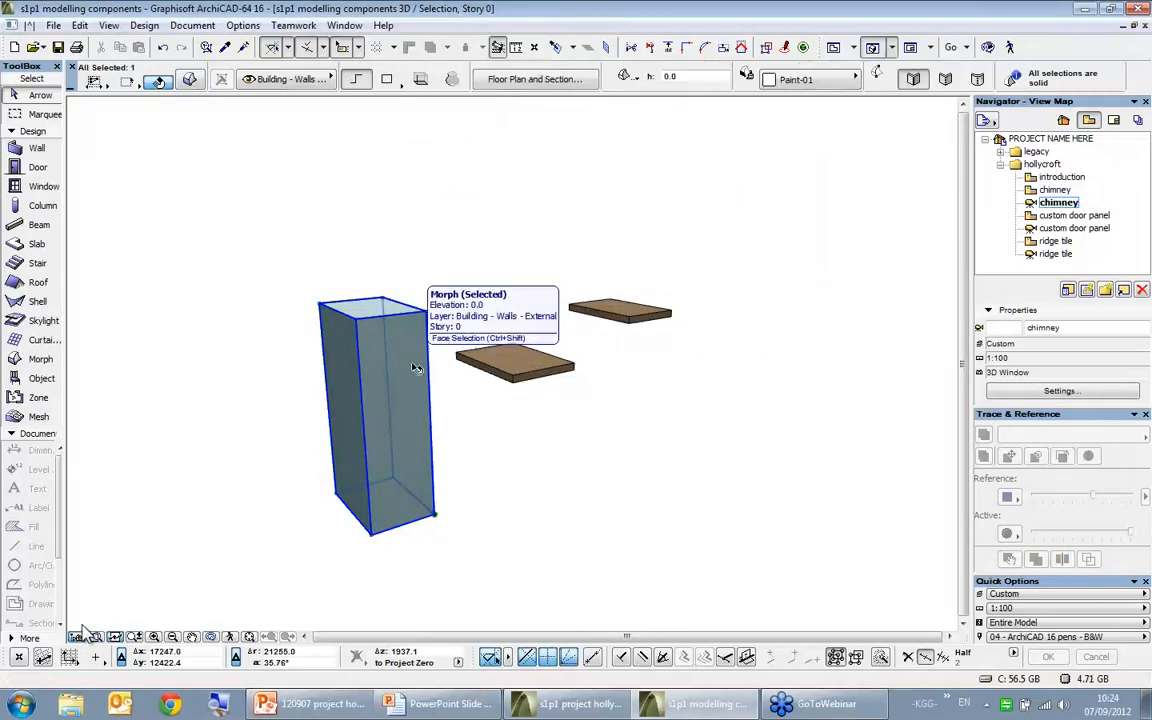
- Draw a stepped outline on the lower side face of the chimney morph and push the outlined area through to cut a stepped base
middle_click_drag(428, 334, 316, 355, "shift")
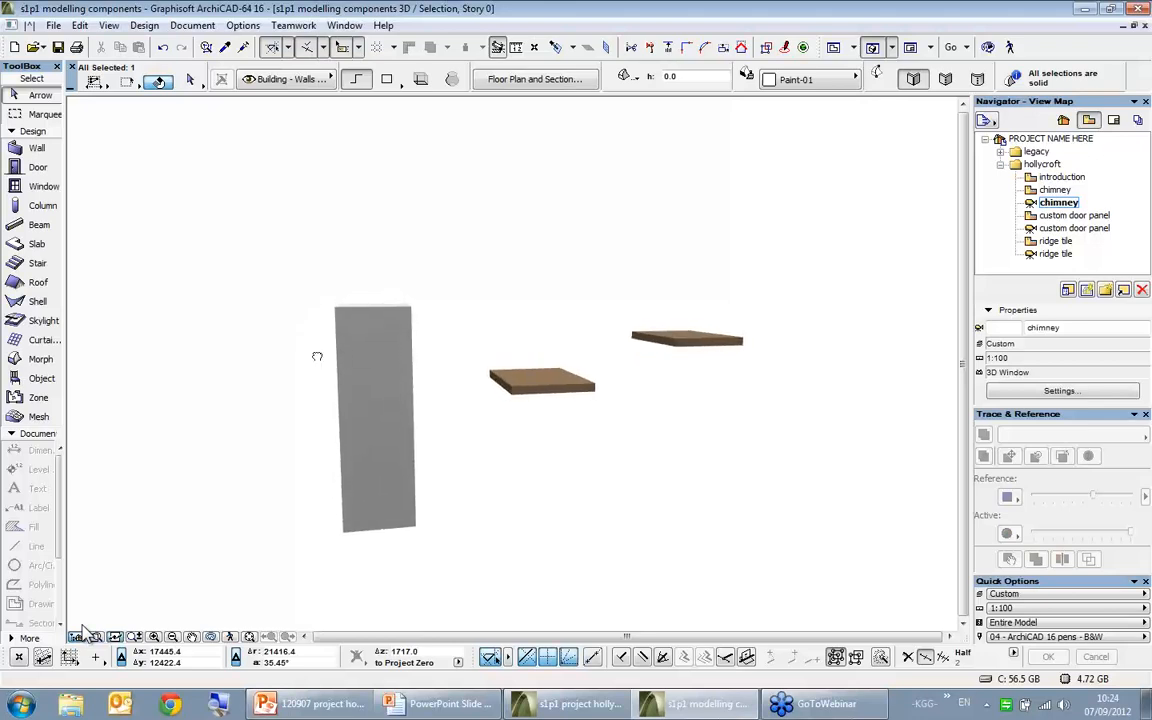
middle_click_drag(391, 416, 373, 458, "shift")
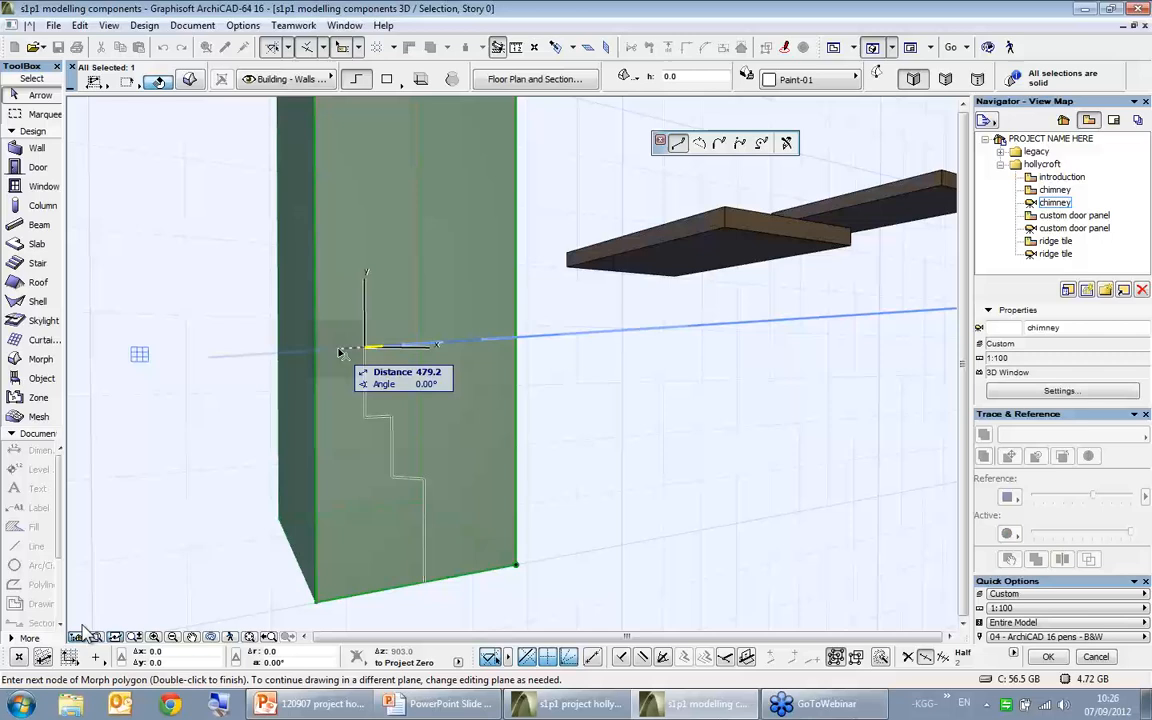
left_click(339, 349)
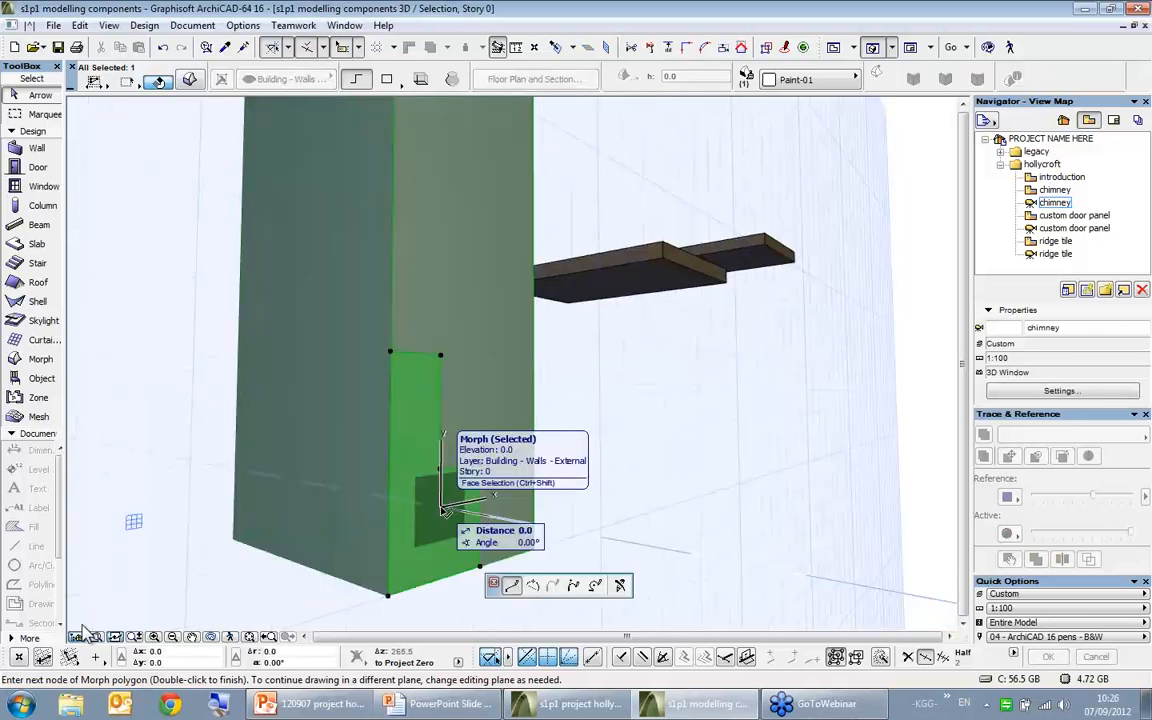
left_click(480, 465)
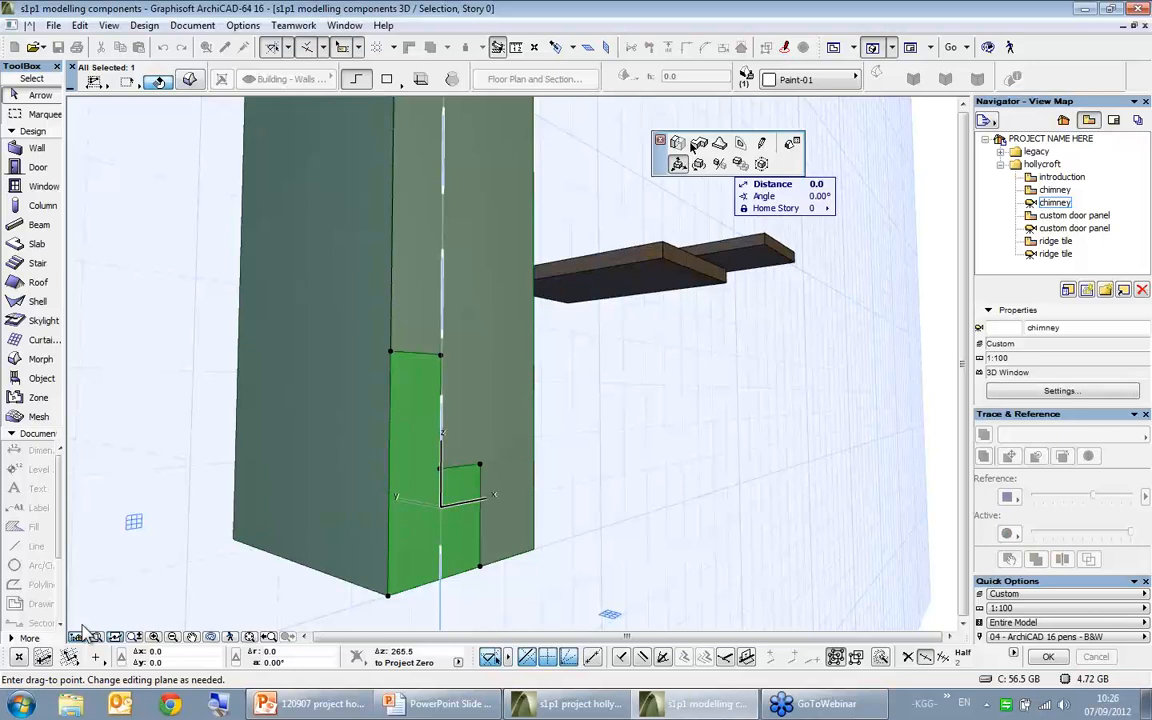
double_click(657, 168)
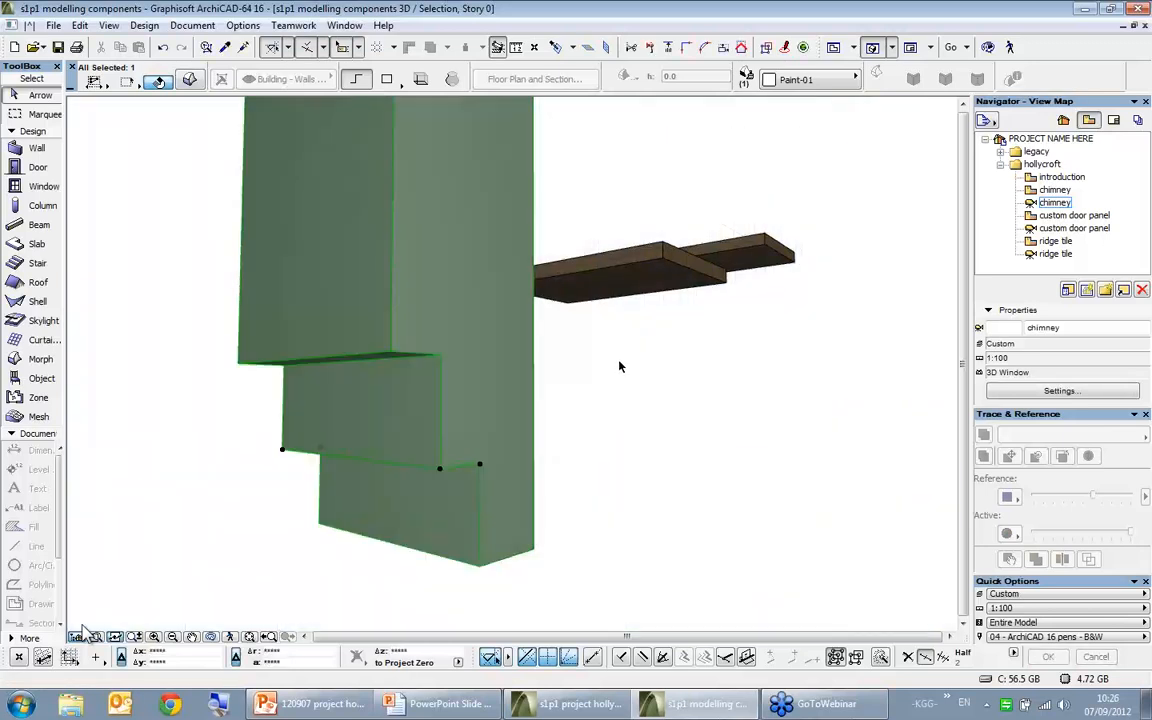
key("Escape")
middle_click_drag(617, 378, 676, 312, "shift")
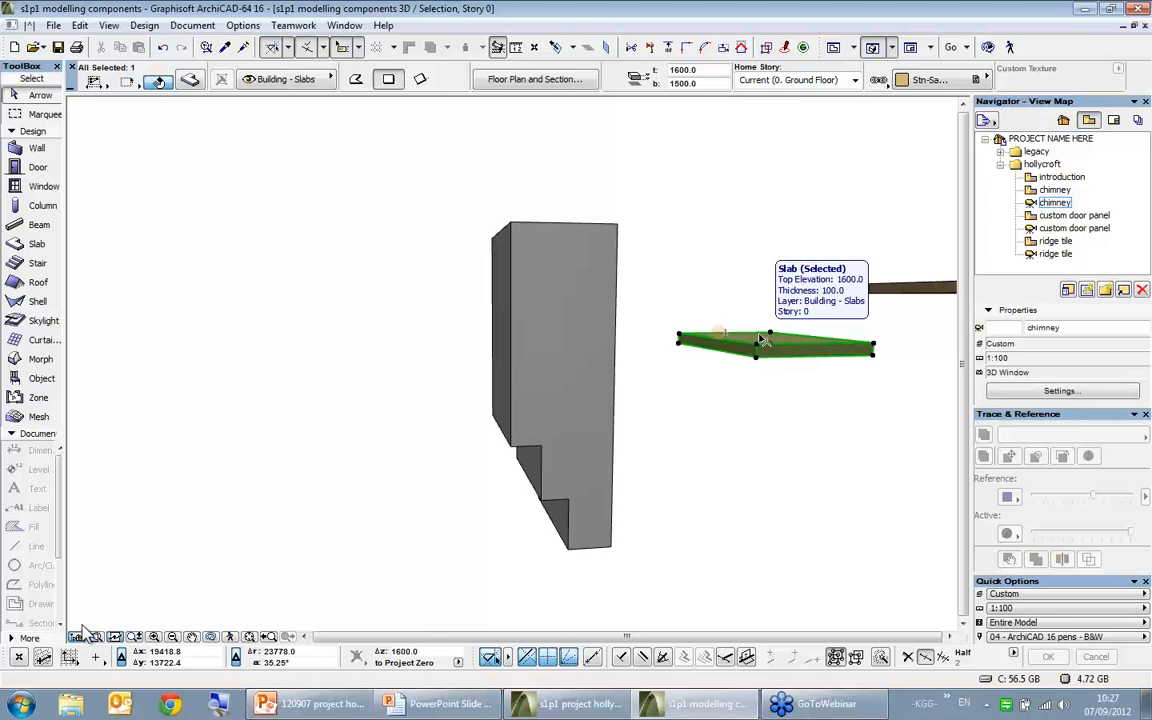
- Move the slab with its top at 1600 mm 2000 mm across the ground floor plan onto the chimney
key("F2")
key("ctrl+d")
left_click(528, 380)
type("2000")
key("Return")
- Move the remaining slab, at 2000 to 2100 mm height, horizontally in plan so it is centred on the chimney
left_click(786, 341)
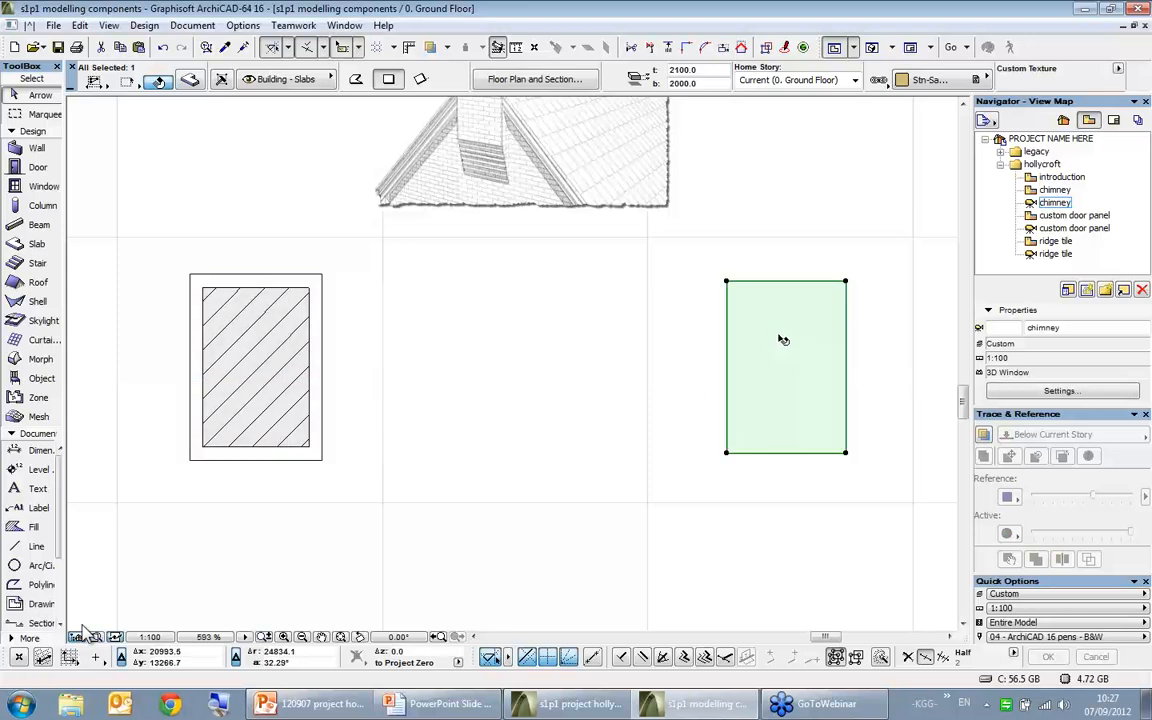
key("ctrl+d")
left_click(756, 328)
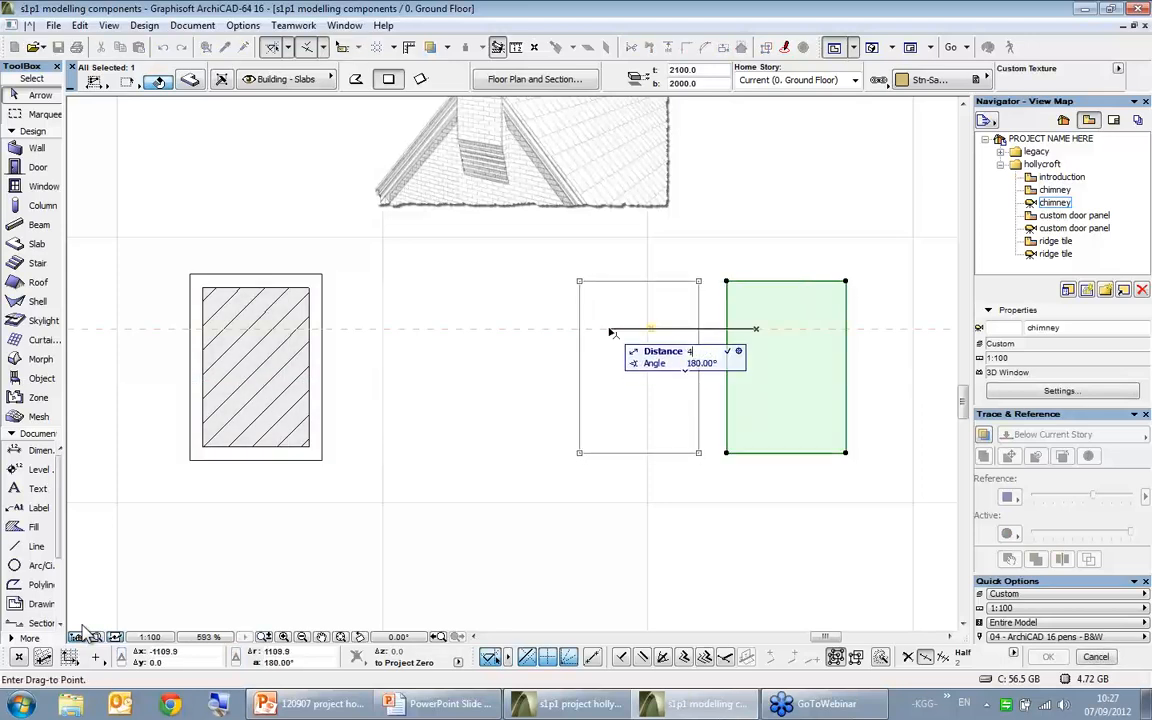
left_click(222, 329)
left_click(180, 355)
- Show only the chimney morph and its two slabs in 3D, viewed from the stepped side
left_click_drag(140, 235, 410, 475)
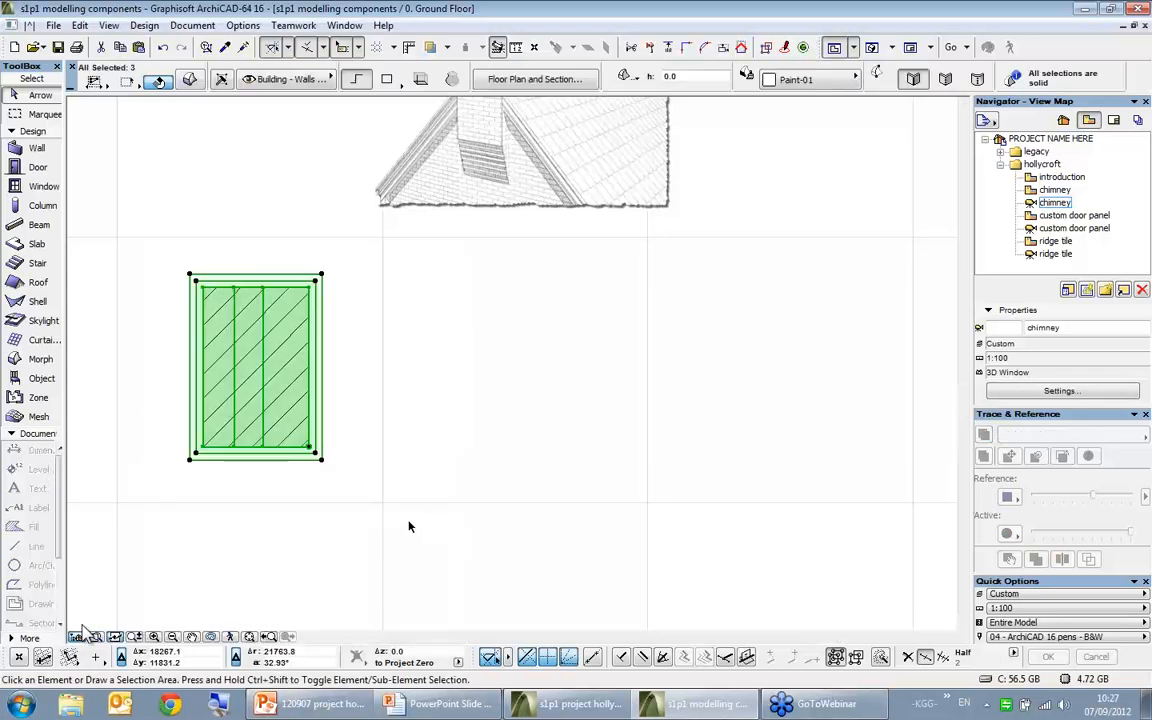
key("F5")
left_click(720, 365)
middle_click_drag(648, 370, 535, 365, "shift")
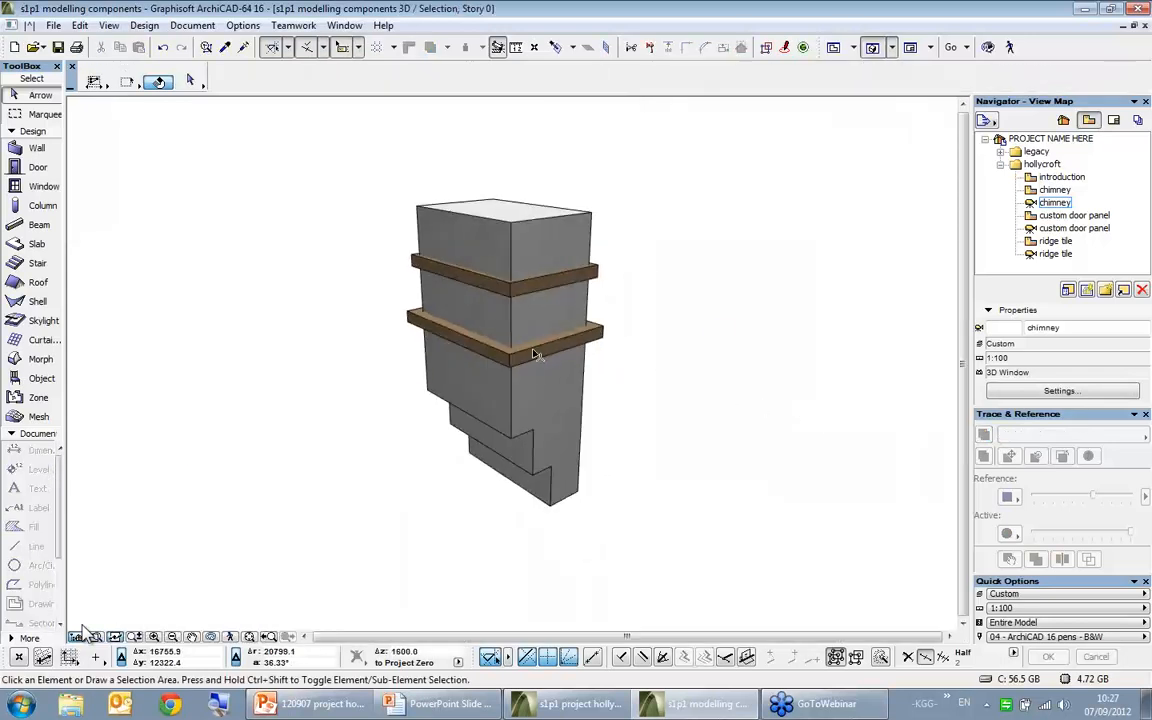
- Convert the two slabs around the chimney to morphs
left_click(533, 355)
left_click(560, 283, "shift")
right_click(668, 204)
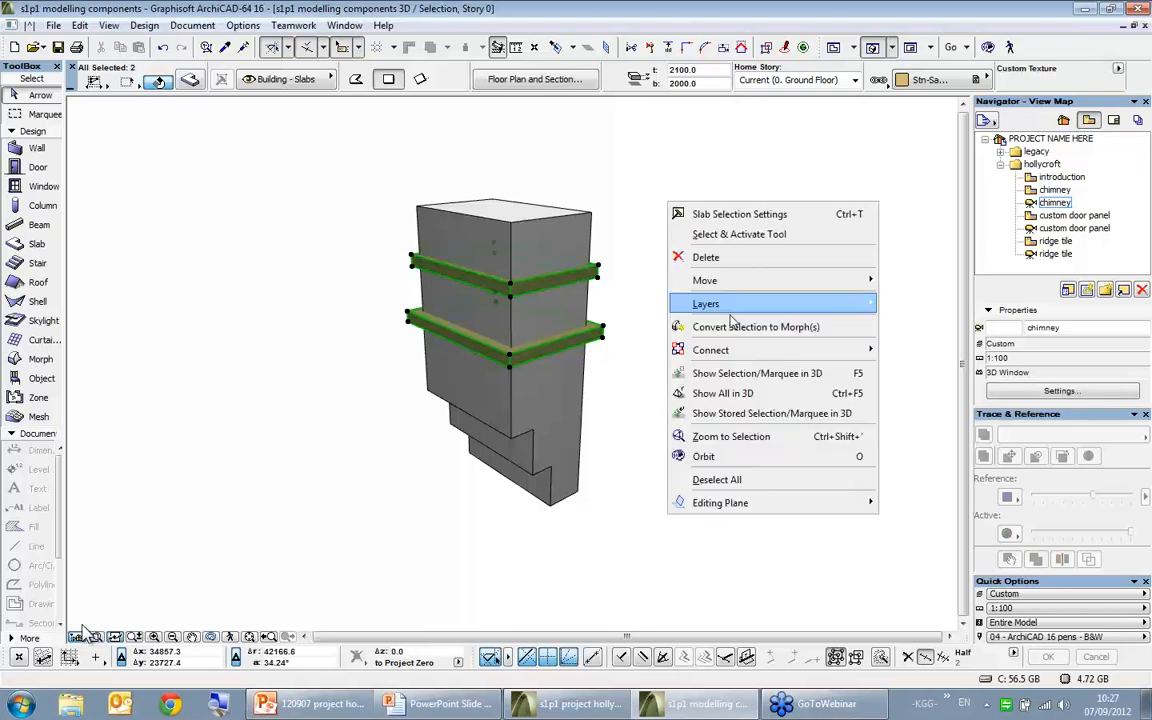
left_click(745, 327)
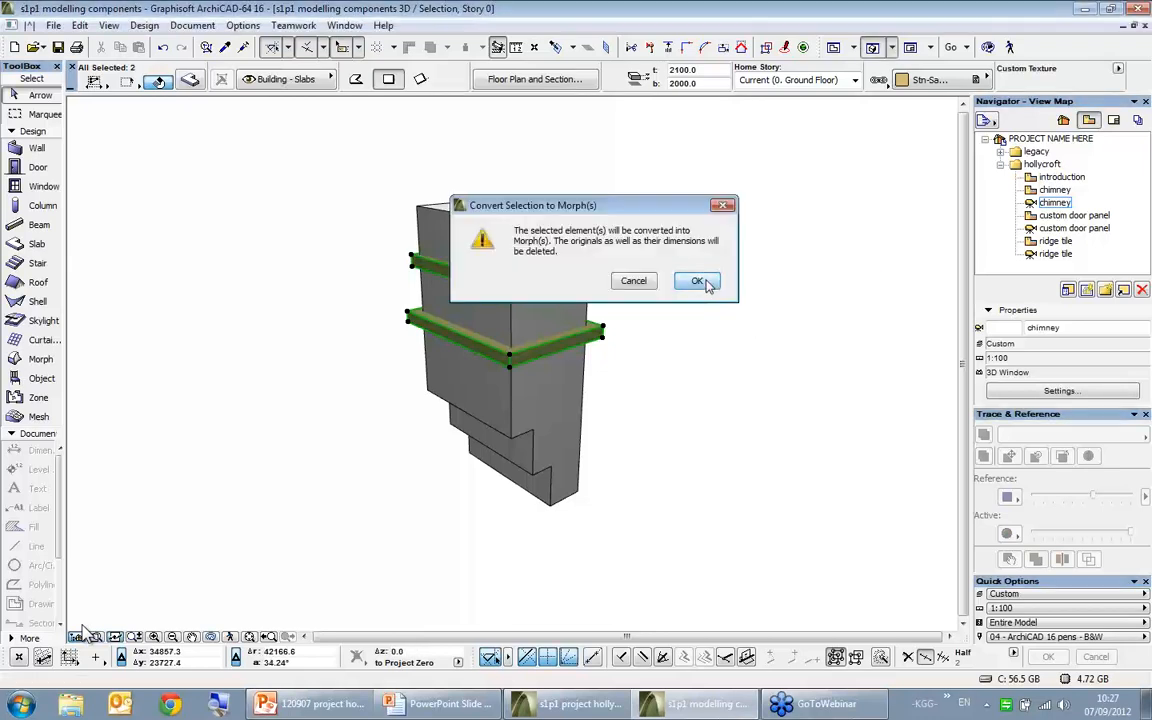
left_click(698, 281)
- Merge the chimney body and both projecting bands into one morph with a Boolean union
key("ctrl+a")
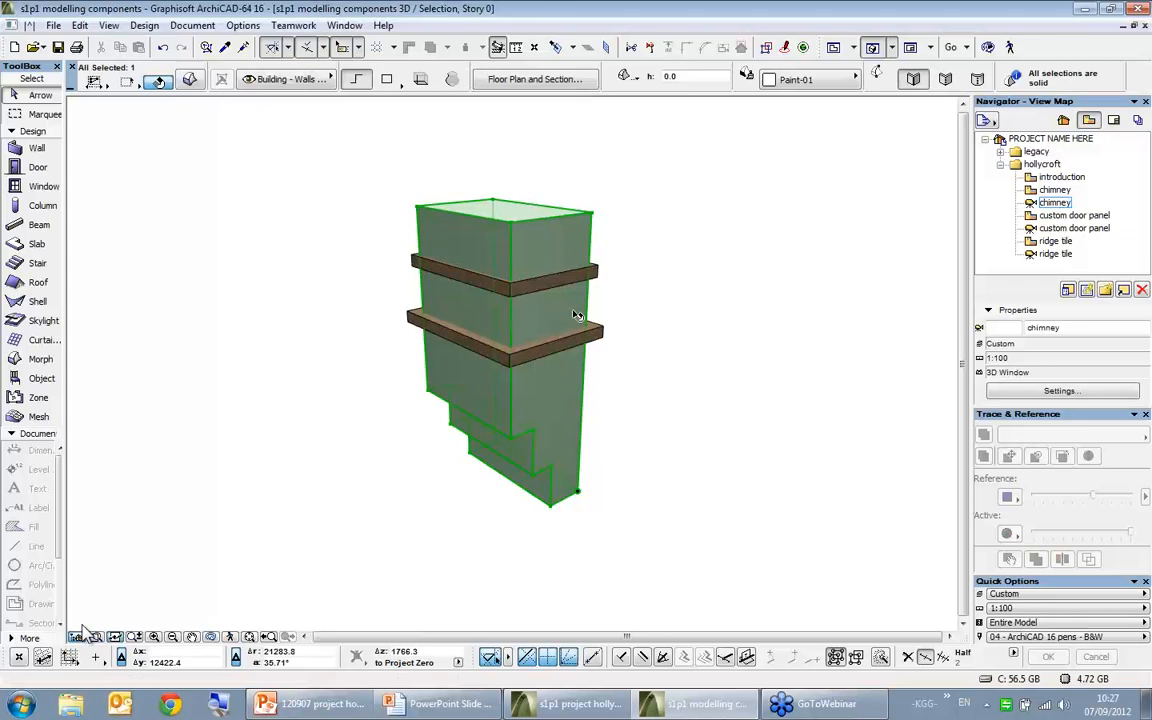
right_click(537, 238)
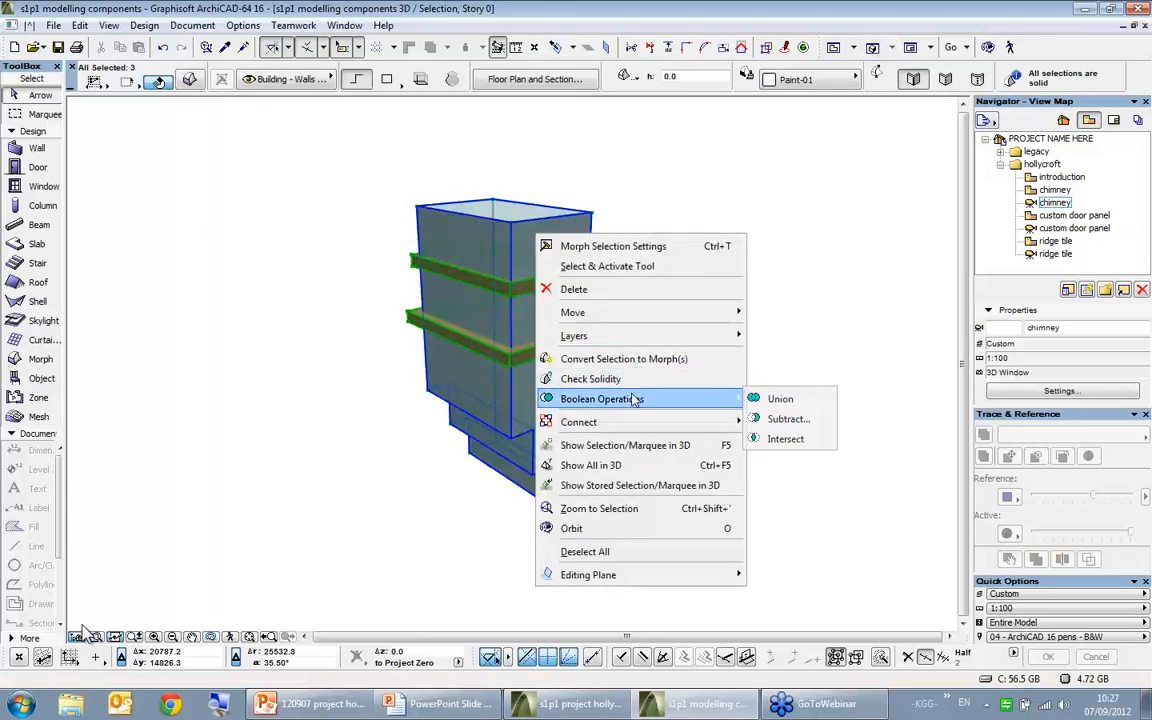
mouse_move(636, 398)
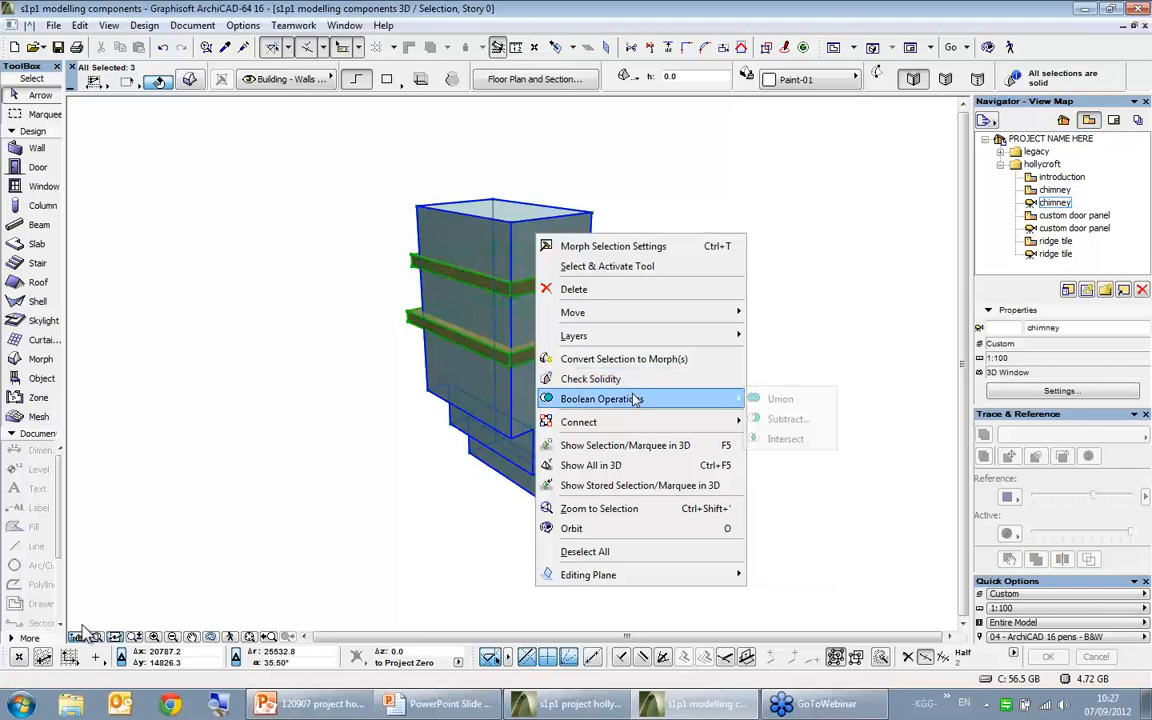
left_click(772, 399)
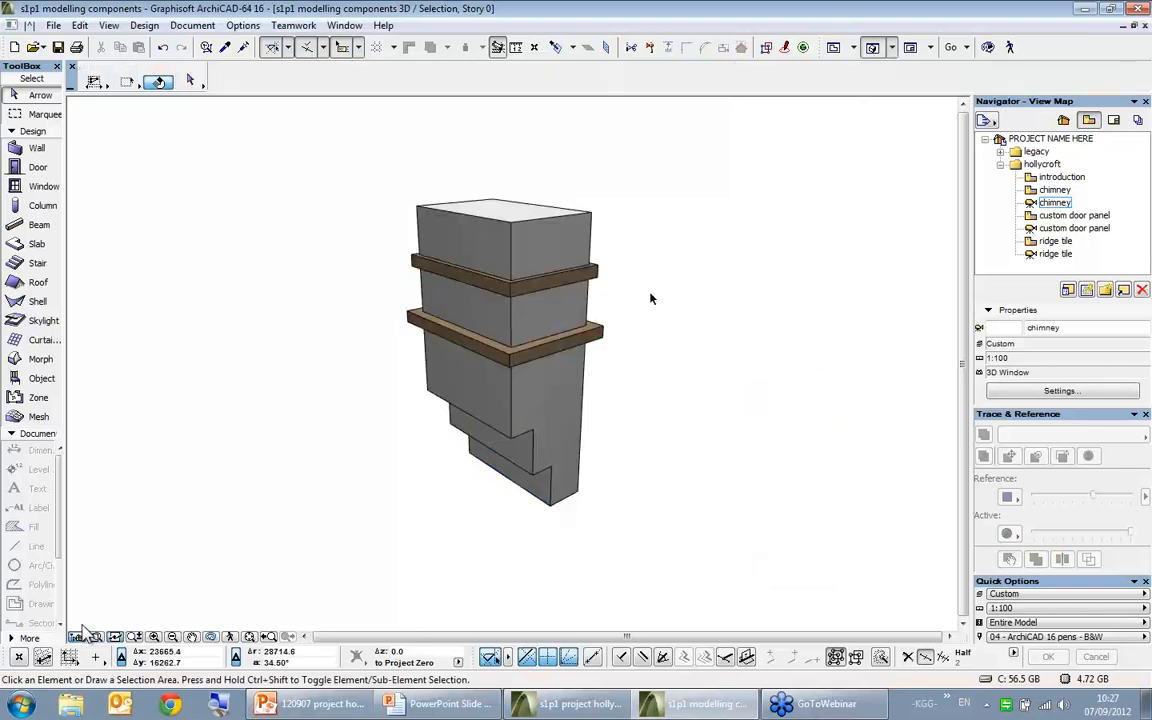
left_click(522, 300)
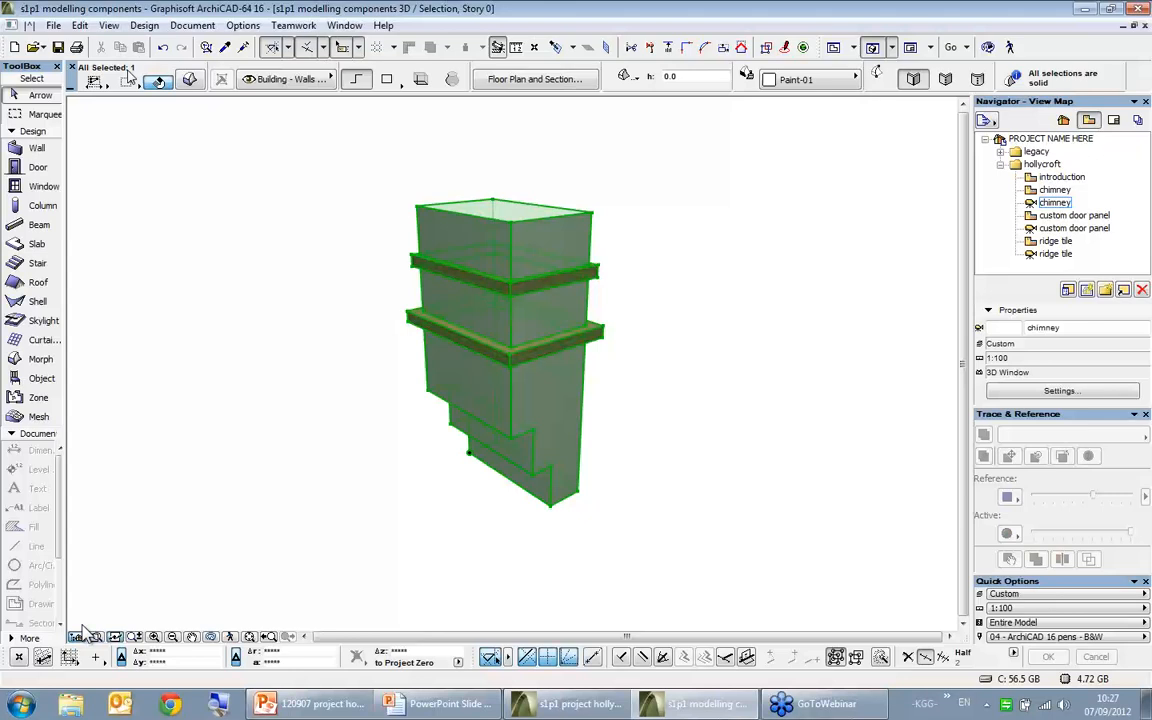
middle_click_drag(661, 224, 620, 213, "shift")
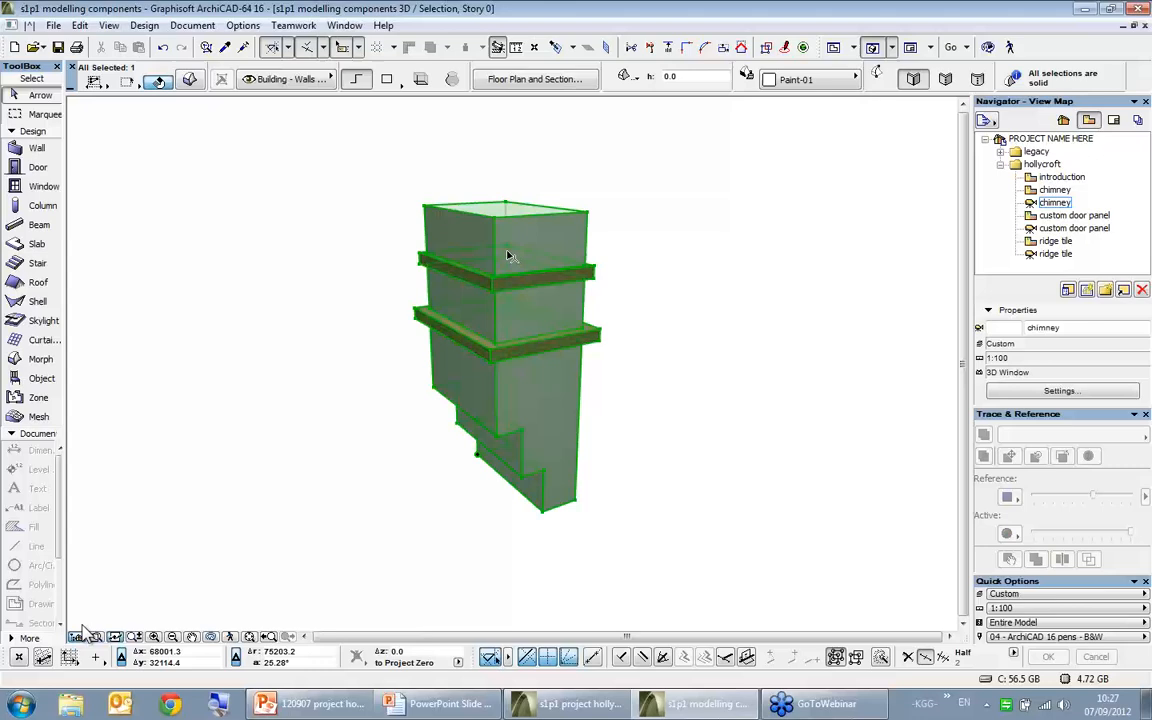
- Examine the chimney sketch in the chimney plan, and the door photo with its matching slabs in the custom door panel plan
double_click(1055, 189)
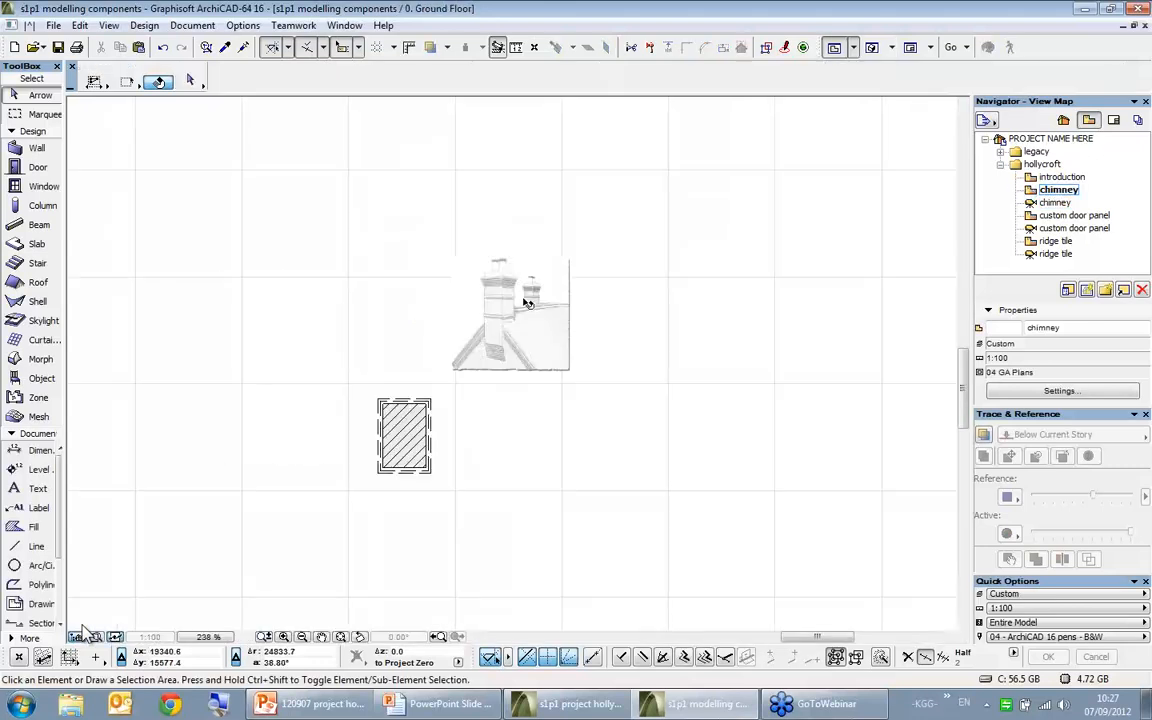
scroll(506, 295, "up", 5)
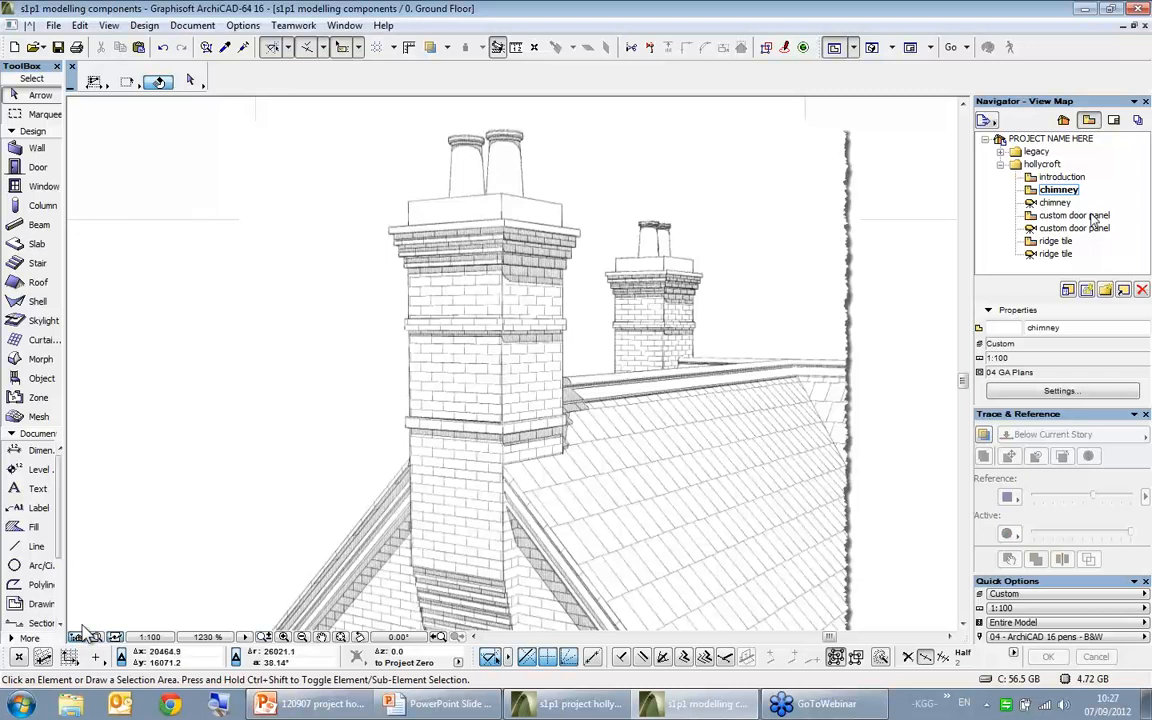
double_click(1093, 216)
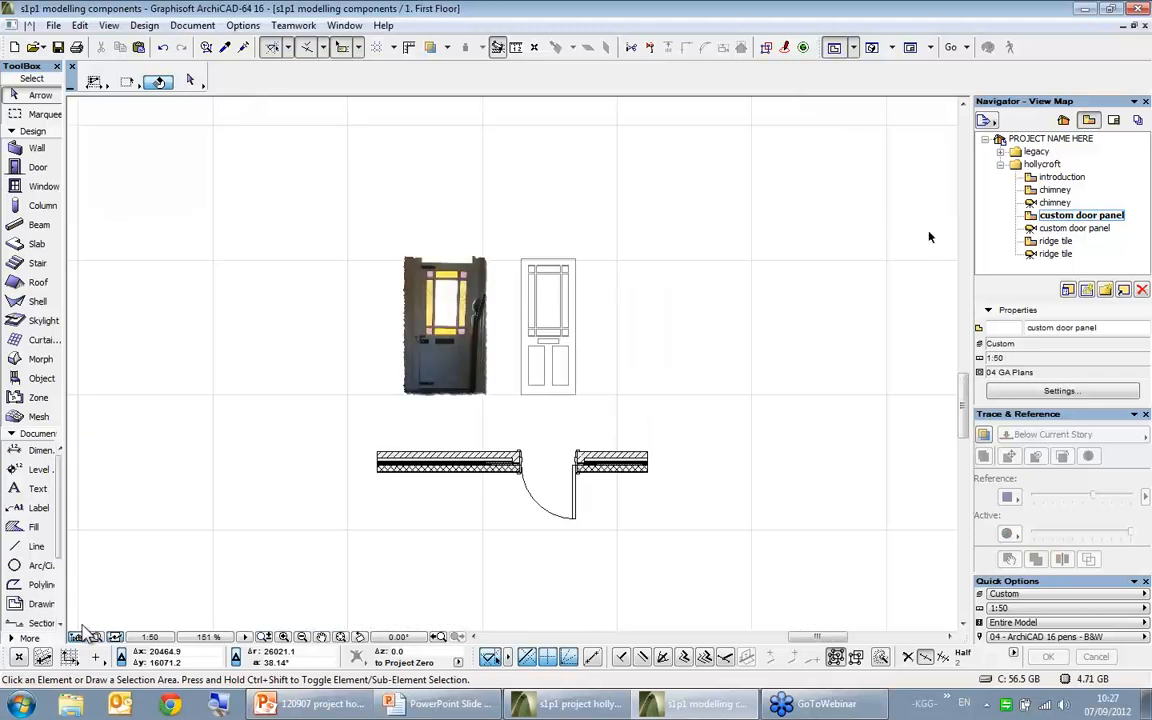
scroll(490, 328, "up", 4)
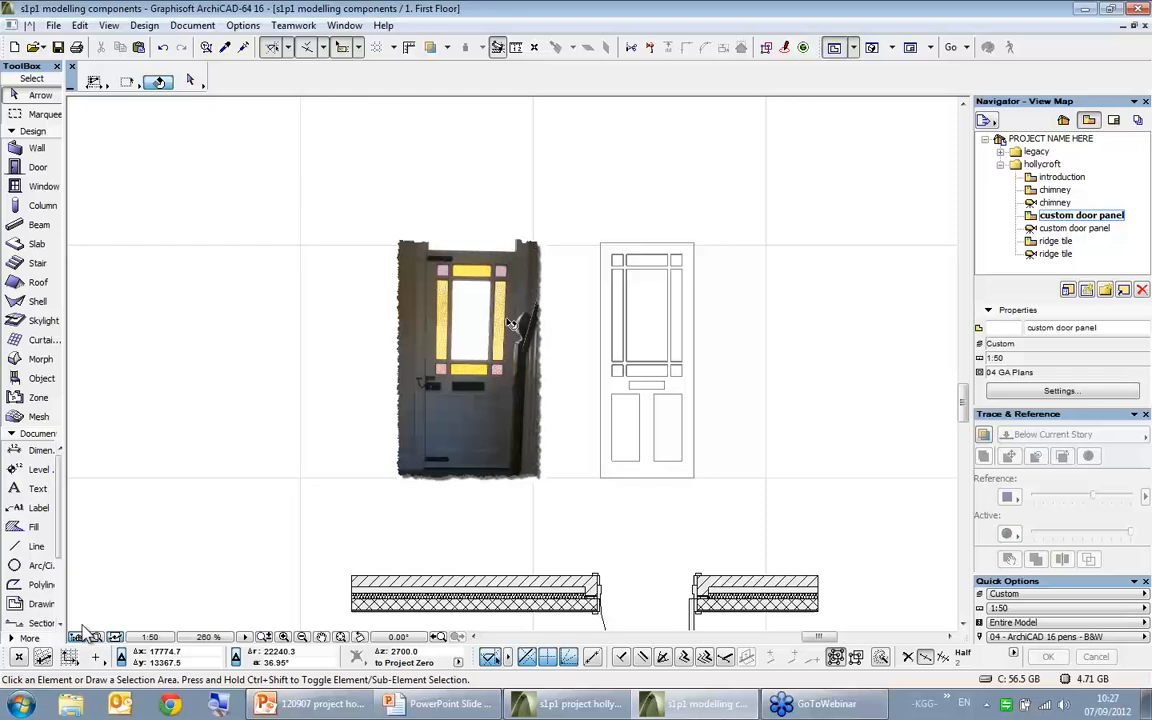
scroll(511, 324, "up", 4)
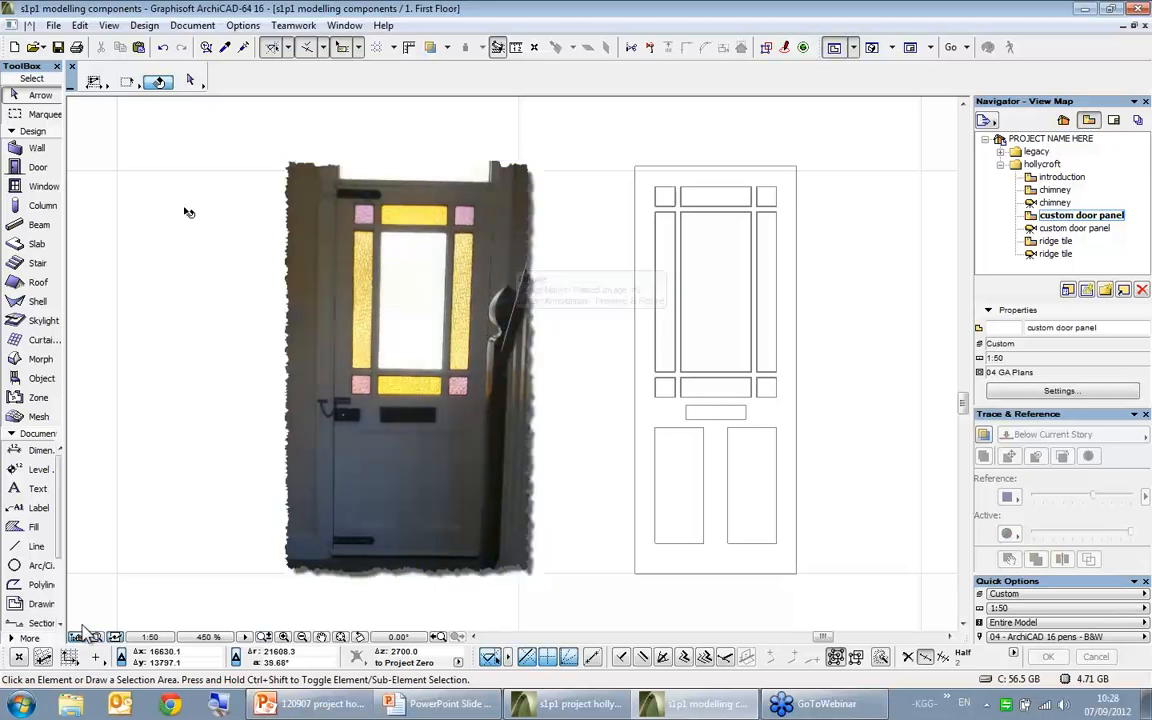
mouse_move(612, 154)
left_mouse_down()
mouse_move(806, 518)
mouse_move(812, 585)
left_mouse_up()
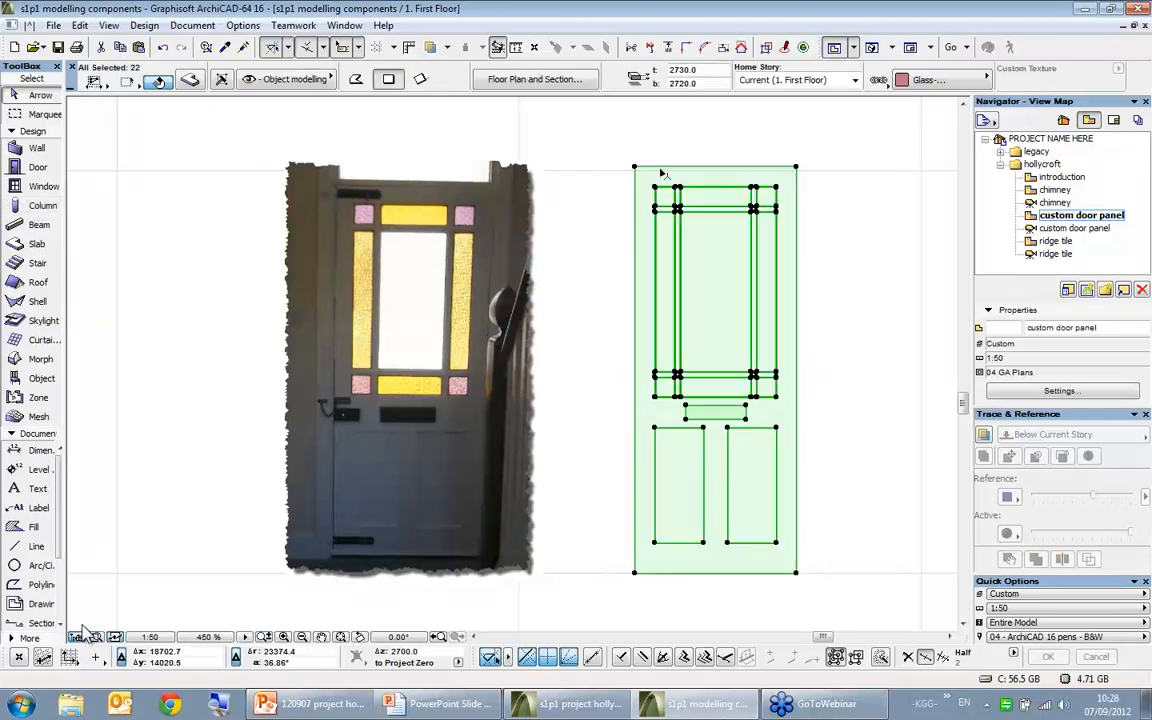
left_click(866, 346)
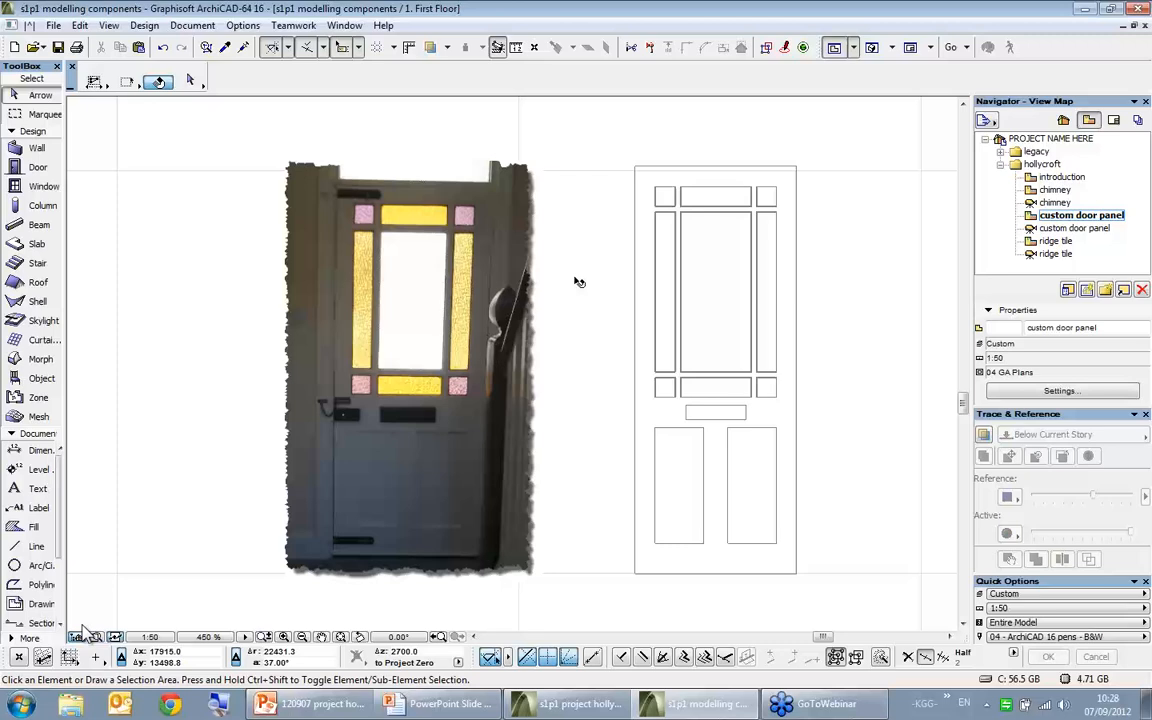
- Open the custom door panel 3D view and examine the panel slab, its openings, and the glass and frame slabs inside them
double_click(1074, 228)
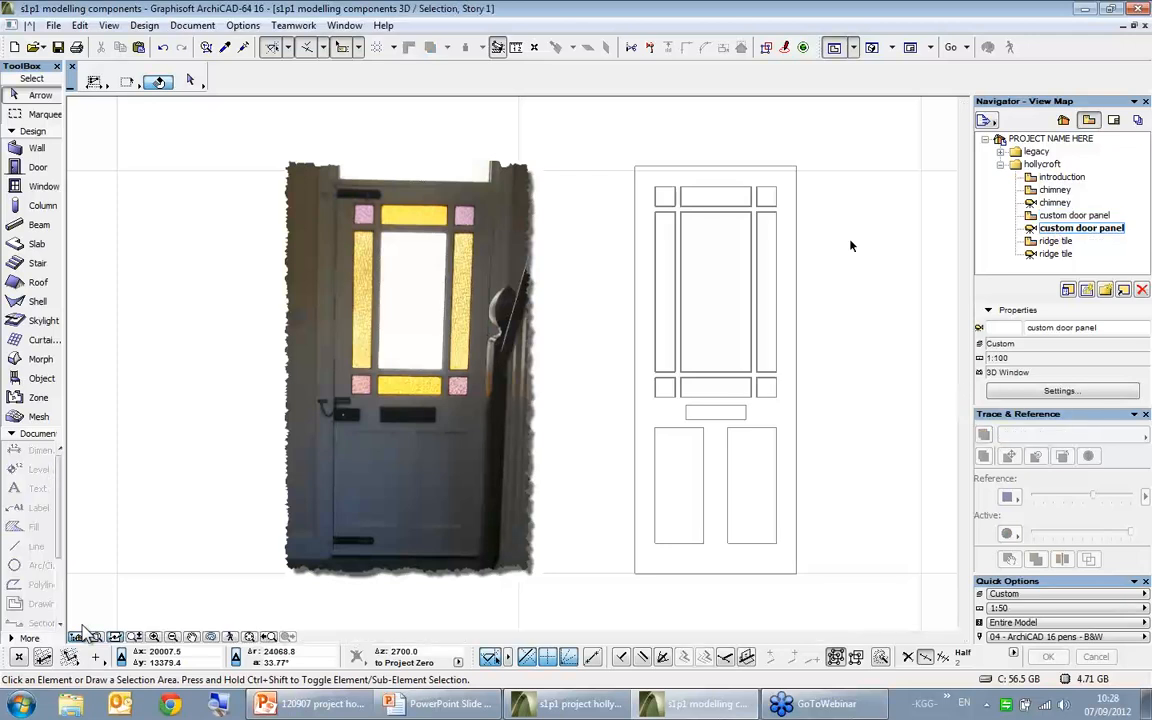
middle_click_drag(547, 382, 643, 329, "shift")
scroll(550, 381, "up", 2)
scroll(557, 383, "up", 4)
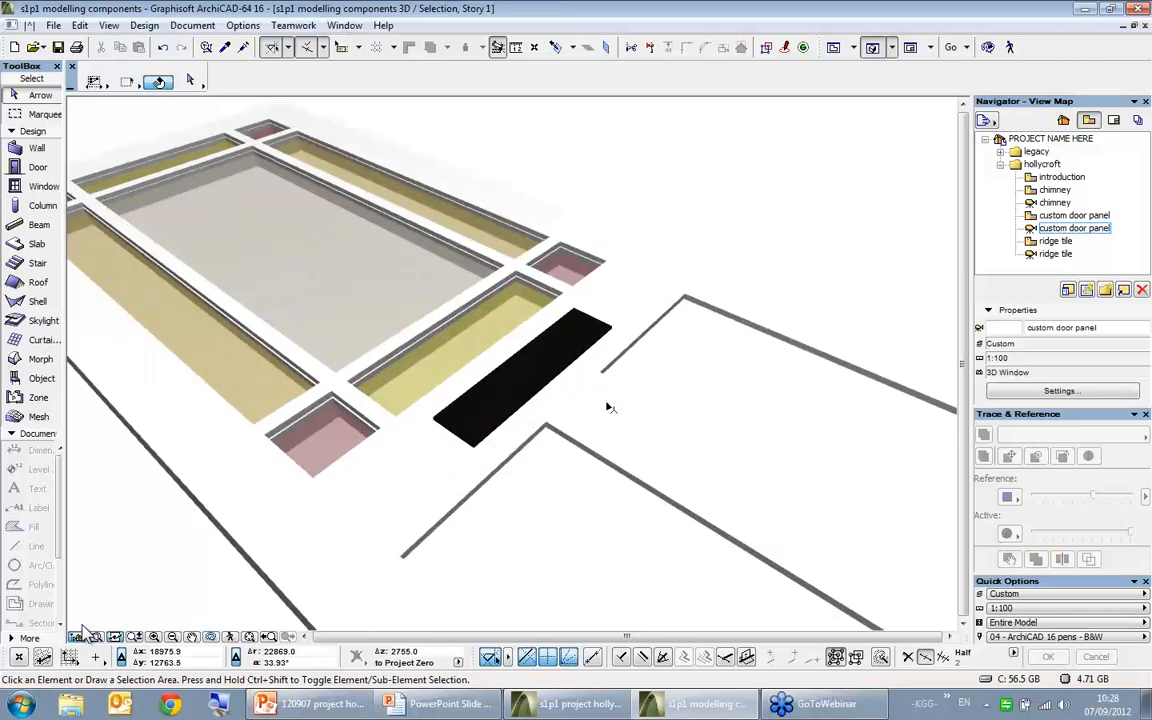
left_click(553, 425)
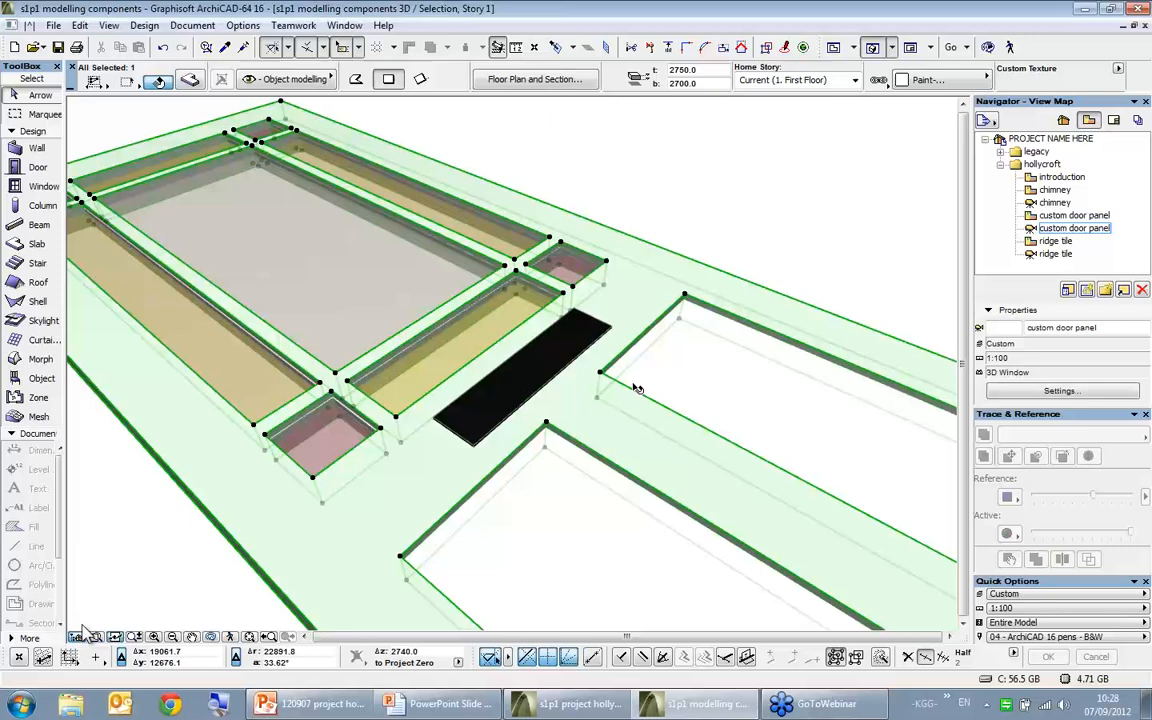
key("Escape")
scroll(514, 287, "up", 5)
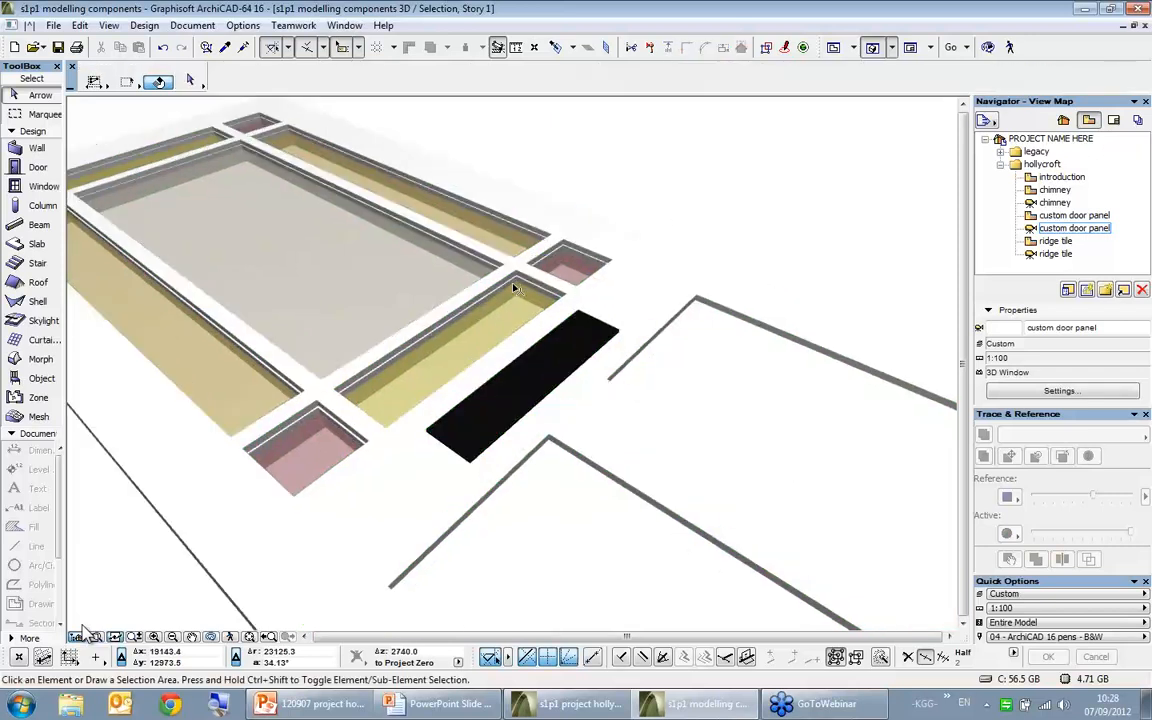
scroll(514, 290, "up", 2)
left_click(510, 290)
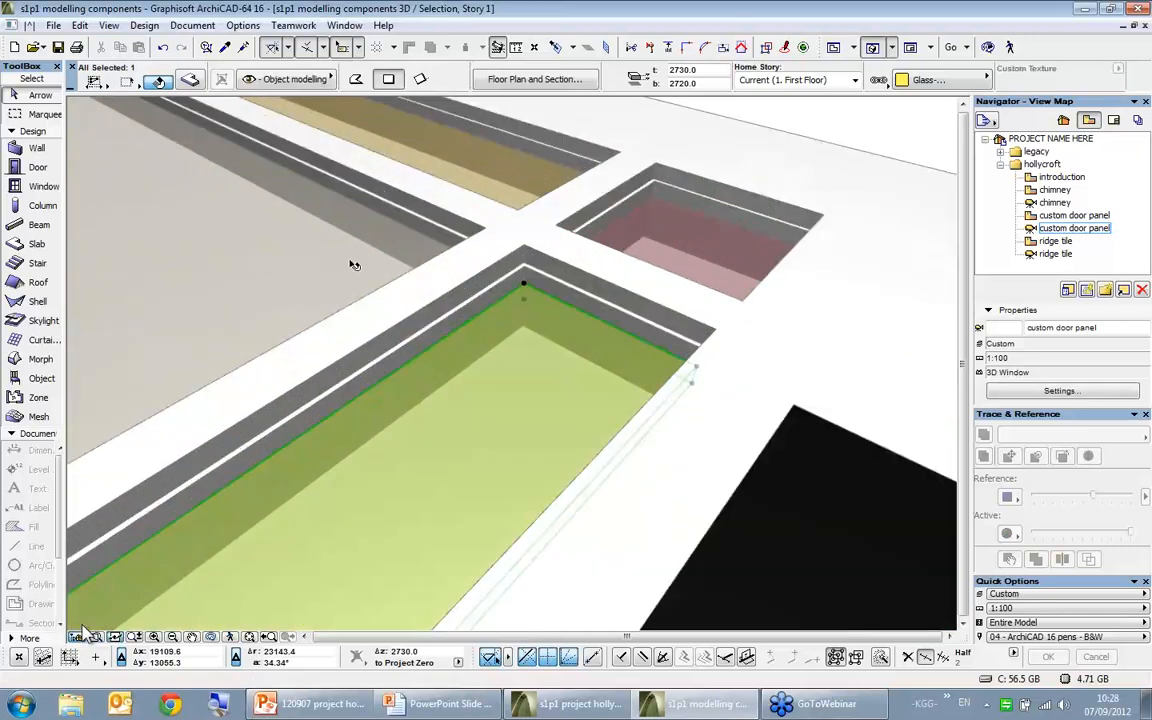
left_click(520, 362)
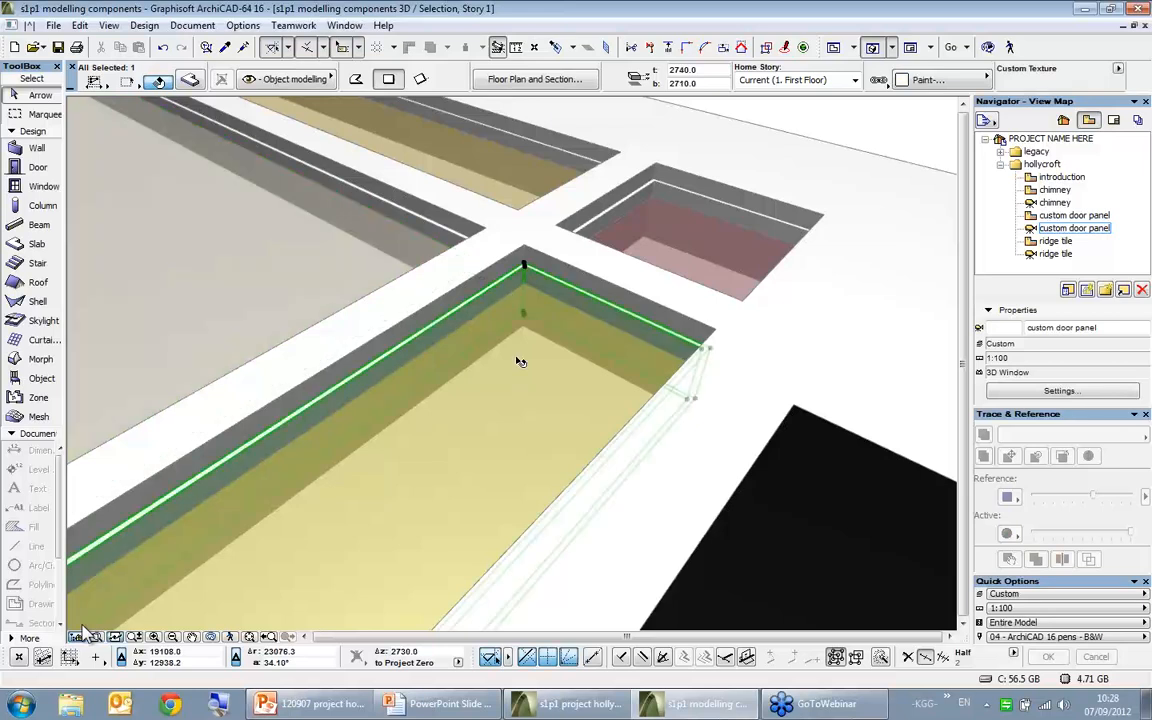
left_click(520, 255)
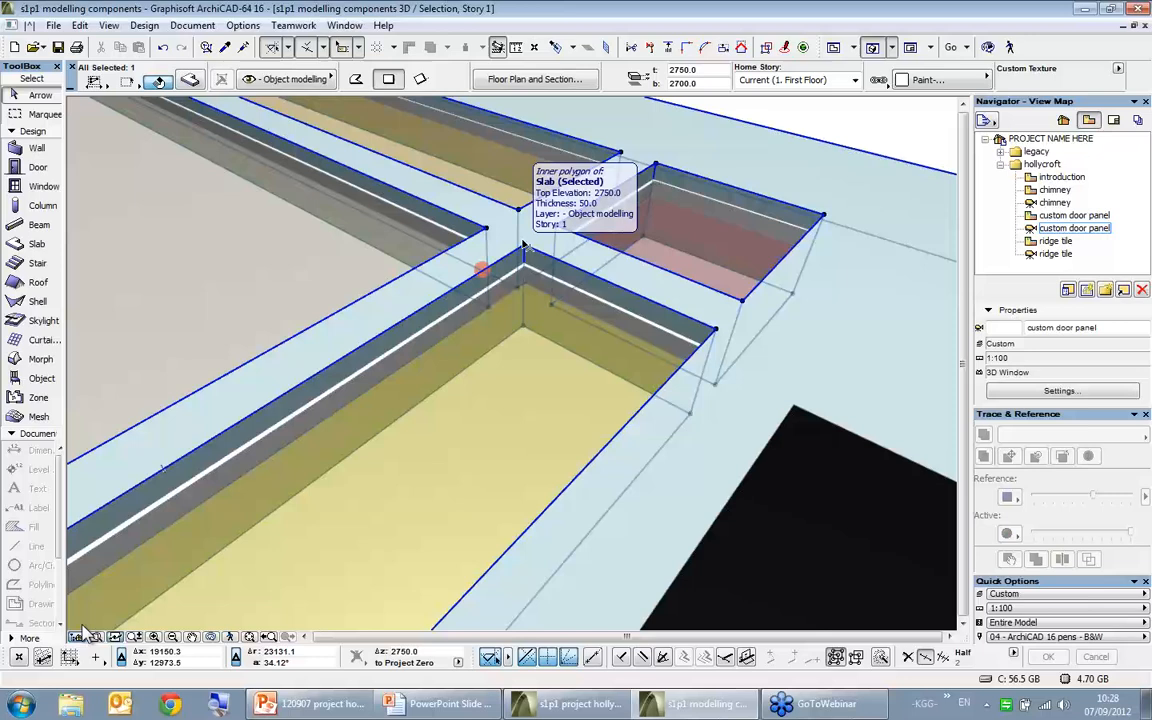
key("Escape")
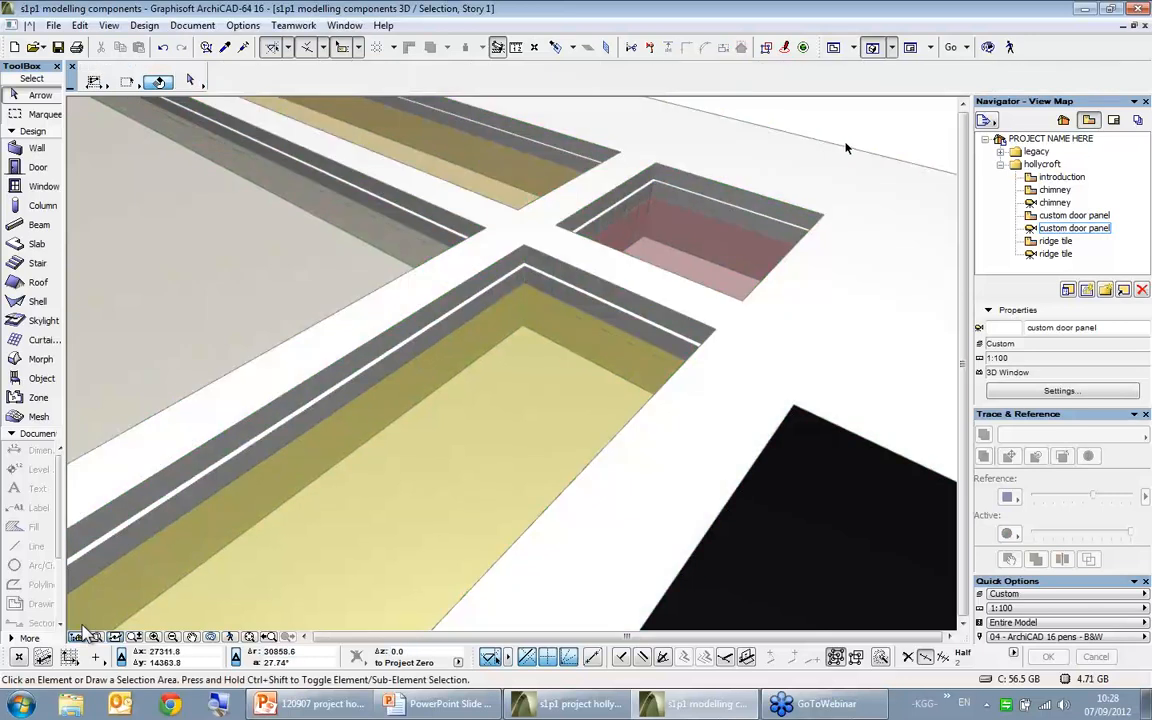
- Save all the door panel slabs from the custom door panel plan as a door leaf named "door leaf demo" in the Embedded Library
double_click(1059, 218)
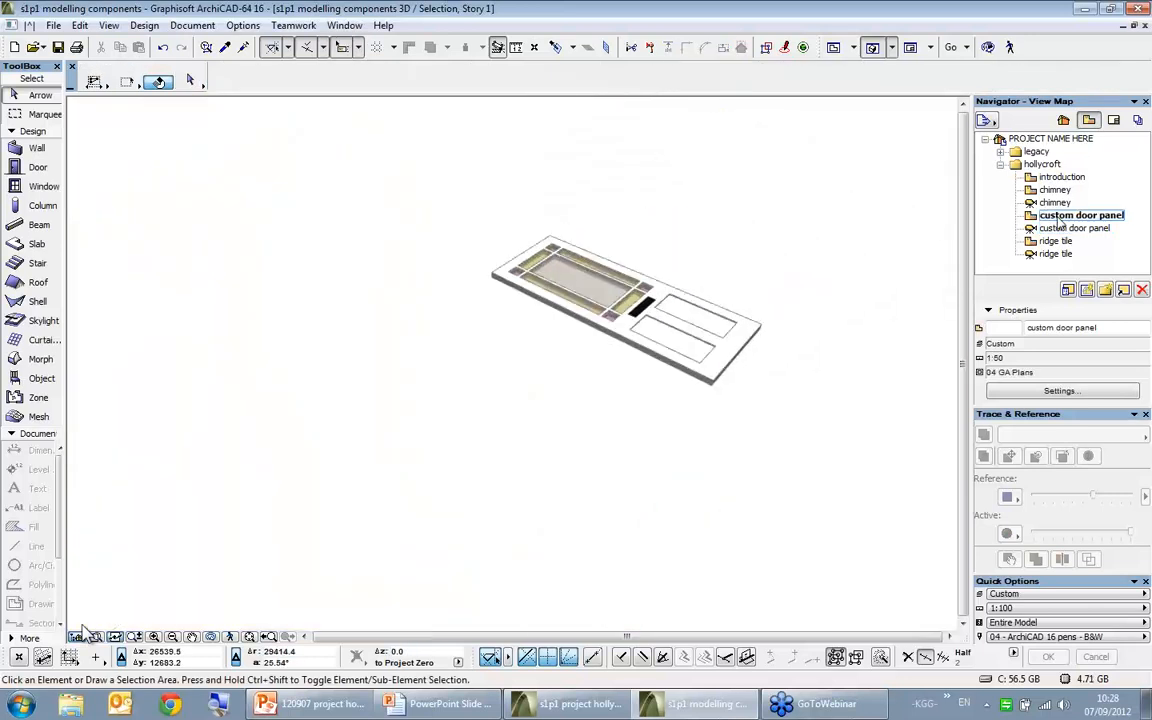
left_click(513, 240)
left_click(631, 417)
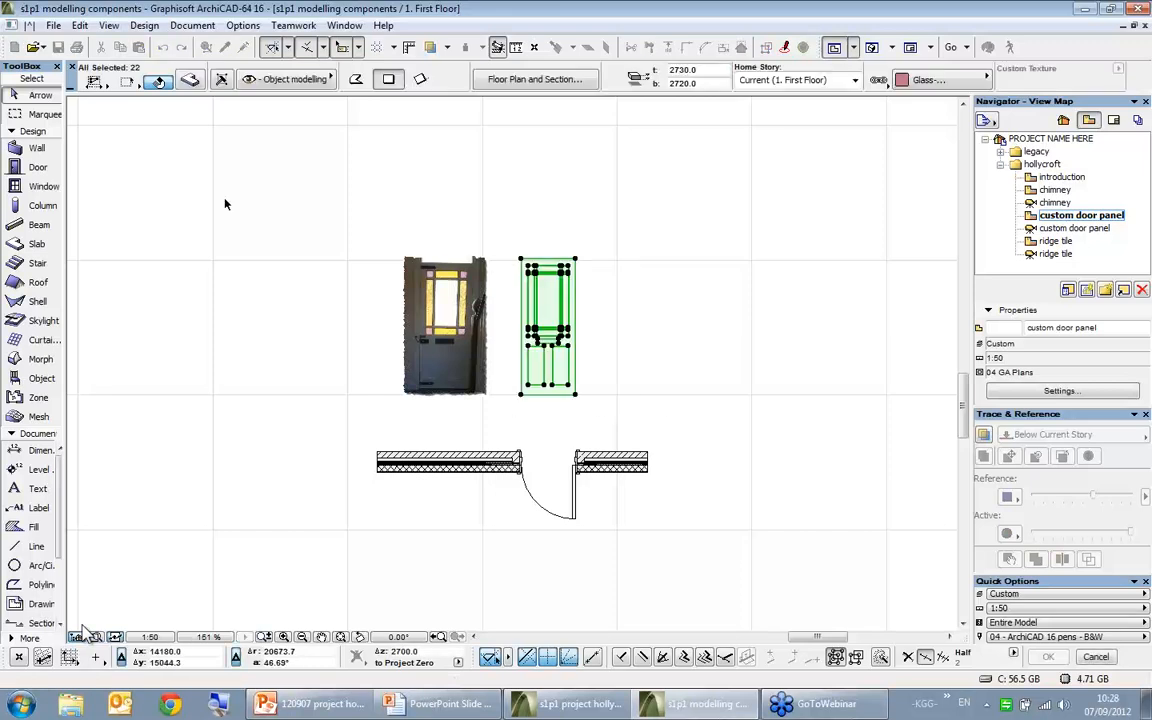
left_click(53, 25)
mouse_move(118, 270)
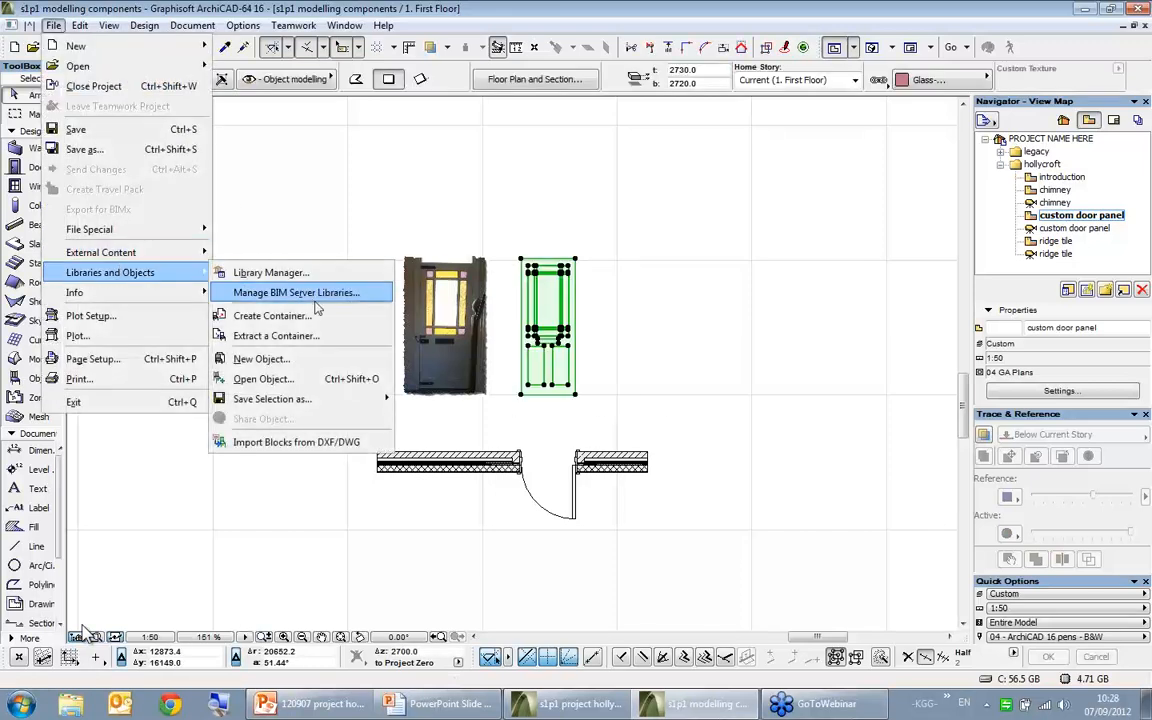
mouse_move(350, 405)
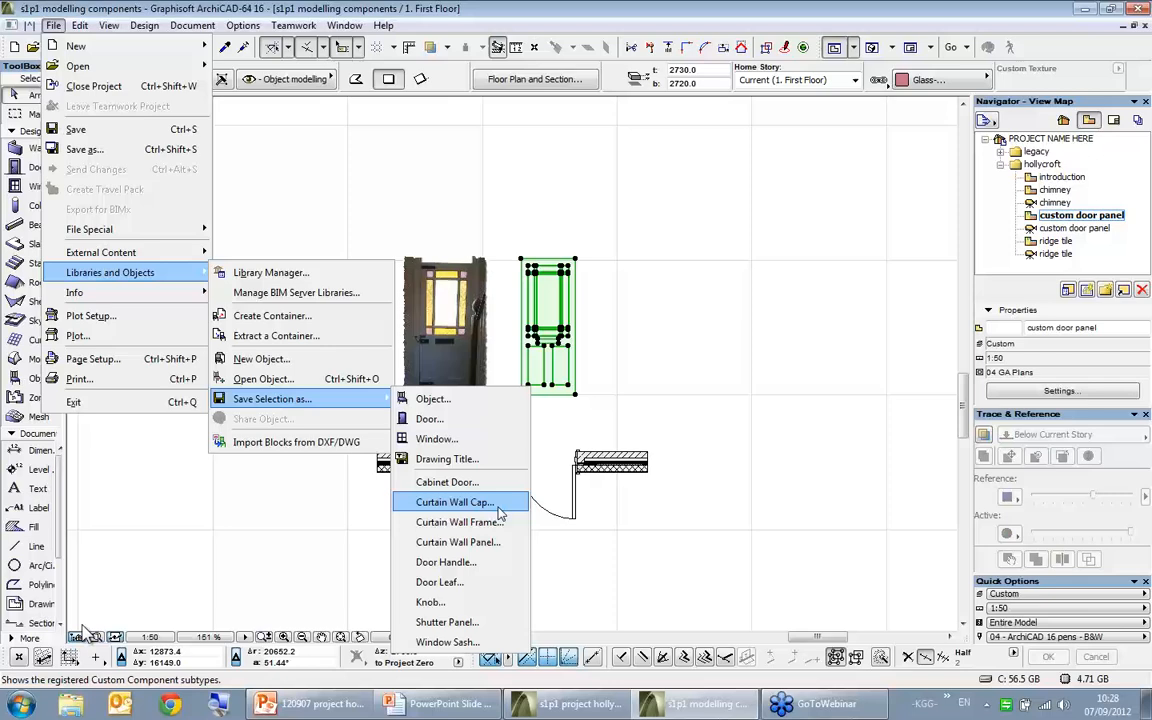
left_click(520, 590)
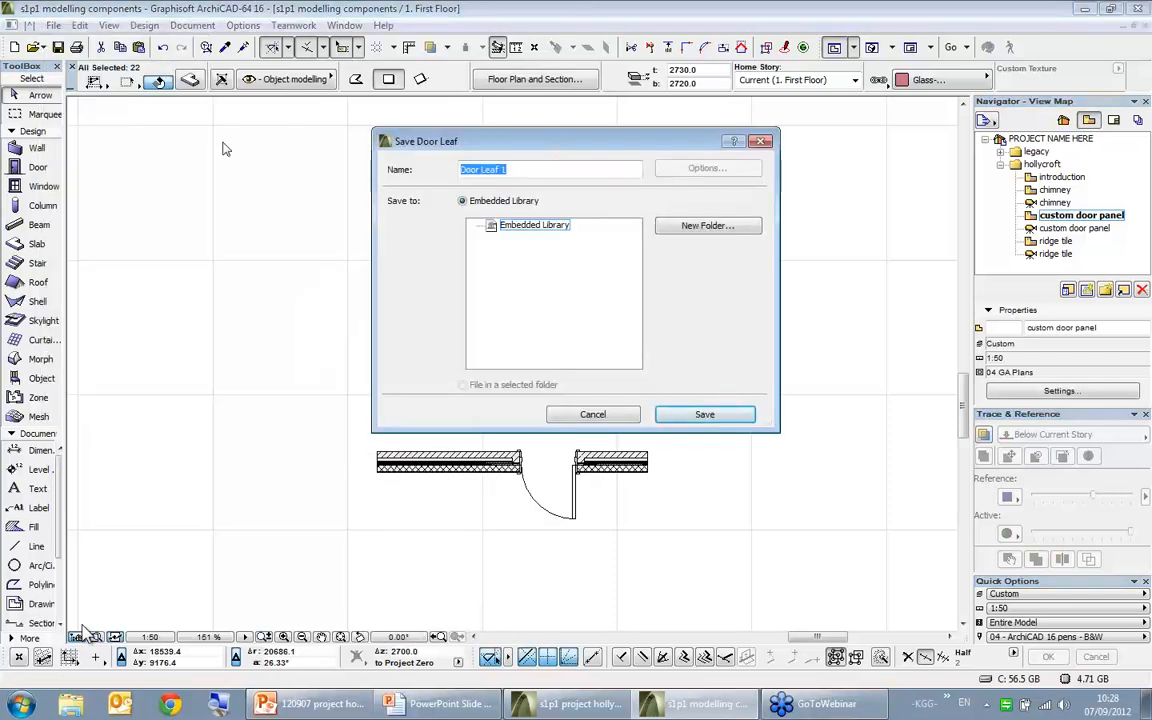
type("door")
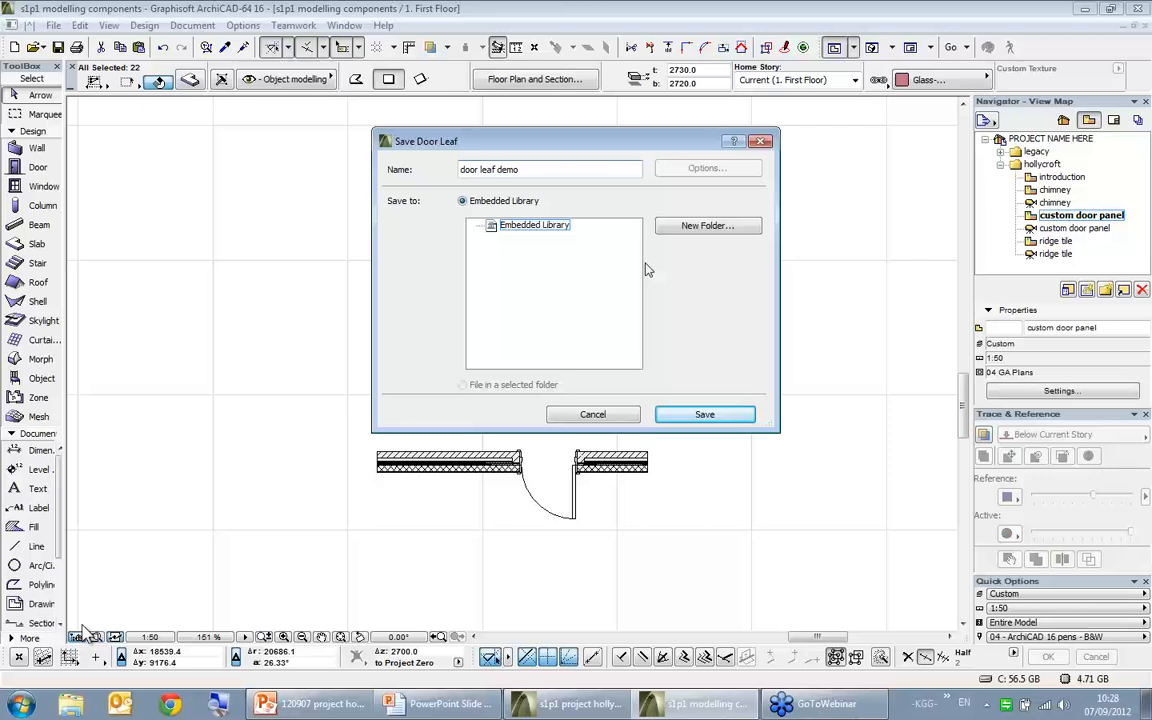
left_click(705, 414)
key("Return")
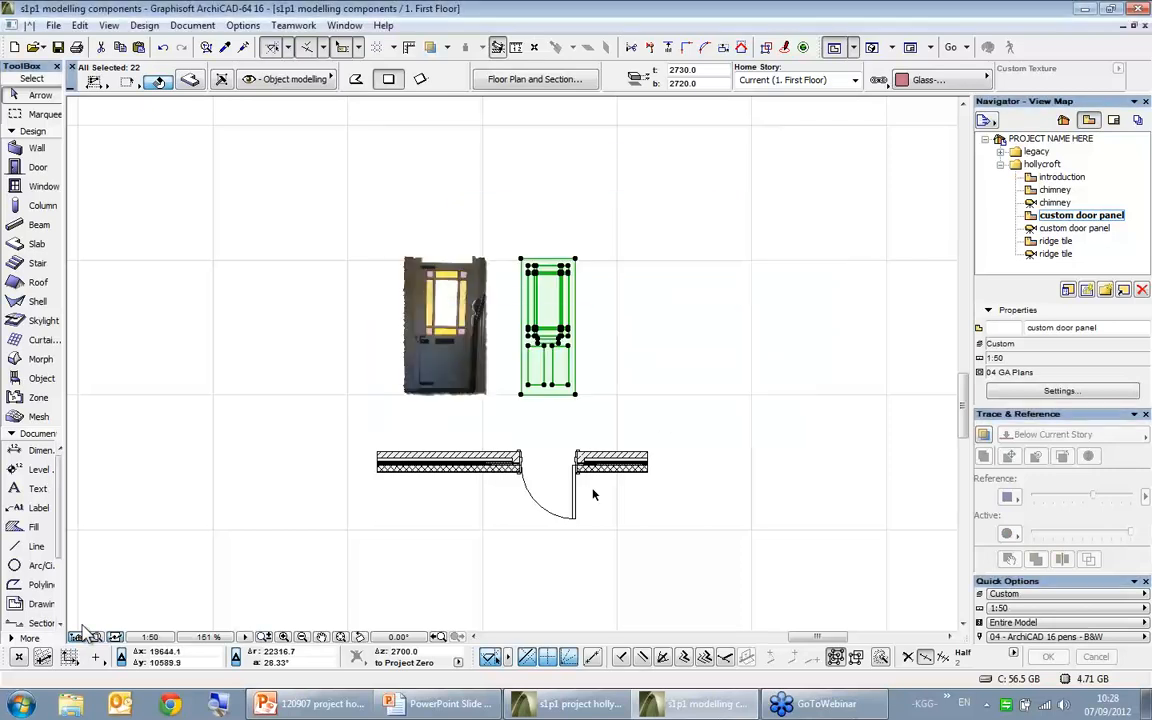
- Show only the wall with the hinged door below the door photo in 3D and select its door
scroll(593, 494, "up", 12)
middle_click_drag(593, 485, 751, 425)
scroll(751, 425, "down", 8)
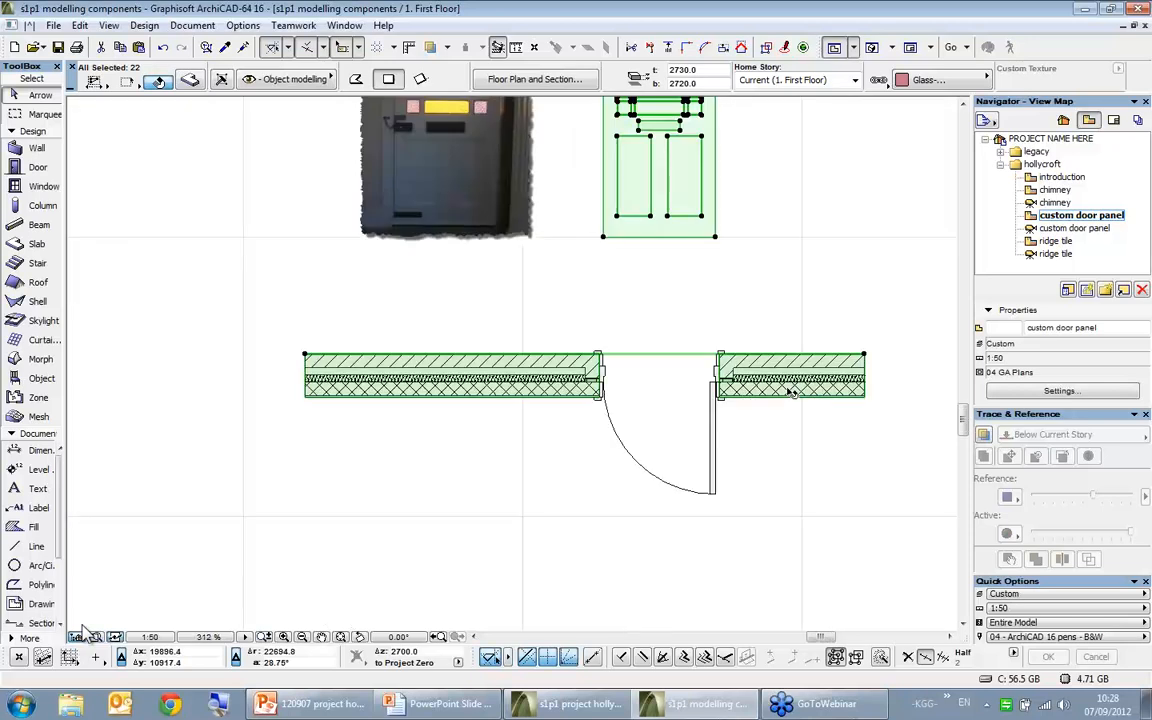
left_click(790, 392)
key("F5")
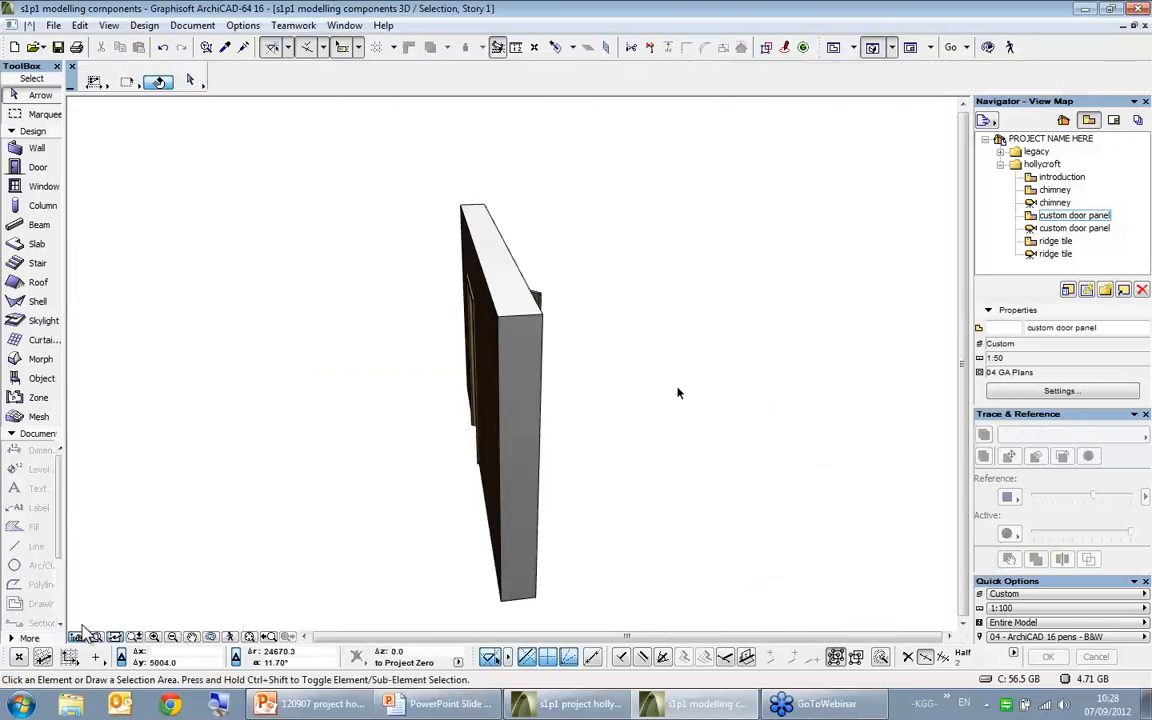
middle_click_drag(481, 386, 800, 398, "shift")
middle_click_drag(301, 437, 570, 319, "shift")
left_click(406, 361)
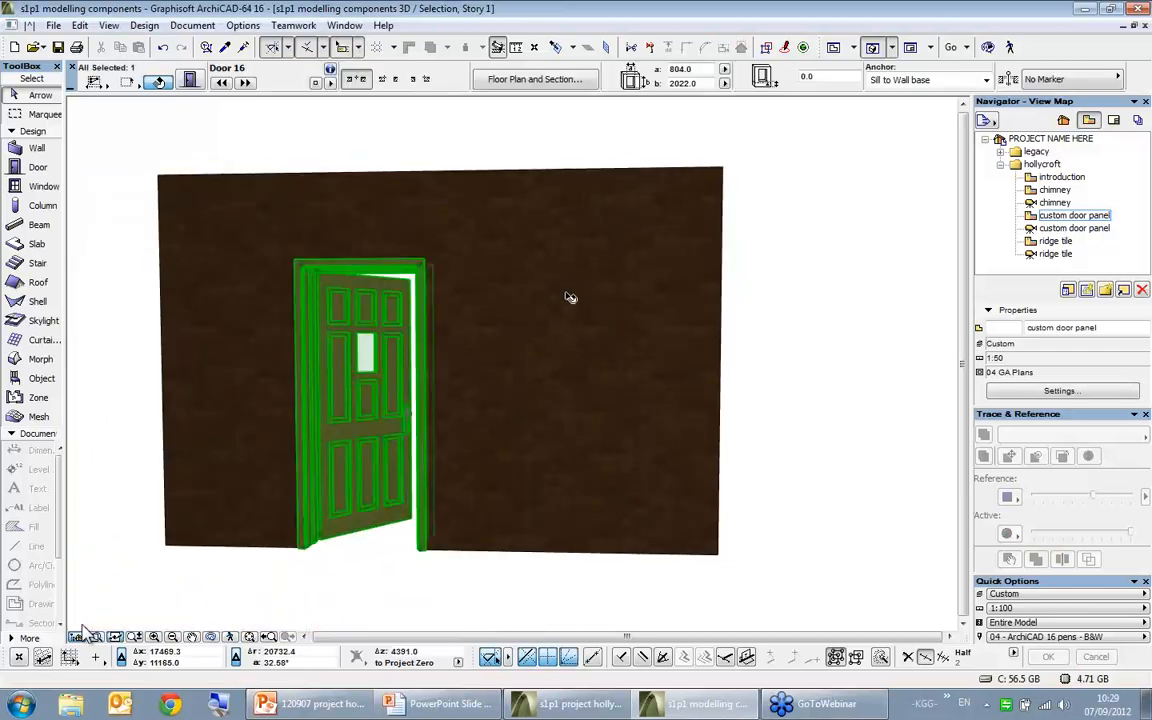
- Set the selected door's leaf type to Custom with "door leaf demo" as the custom panel, and view the result in 3D
left_click(190, 80)
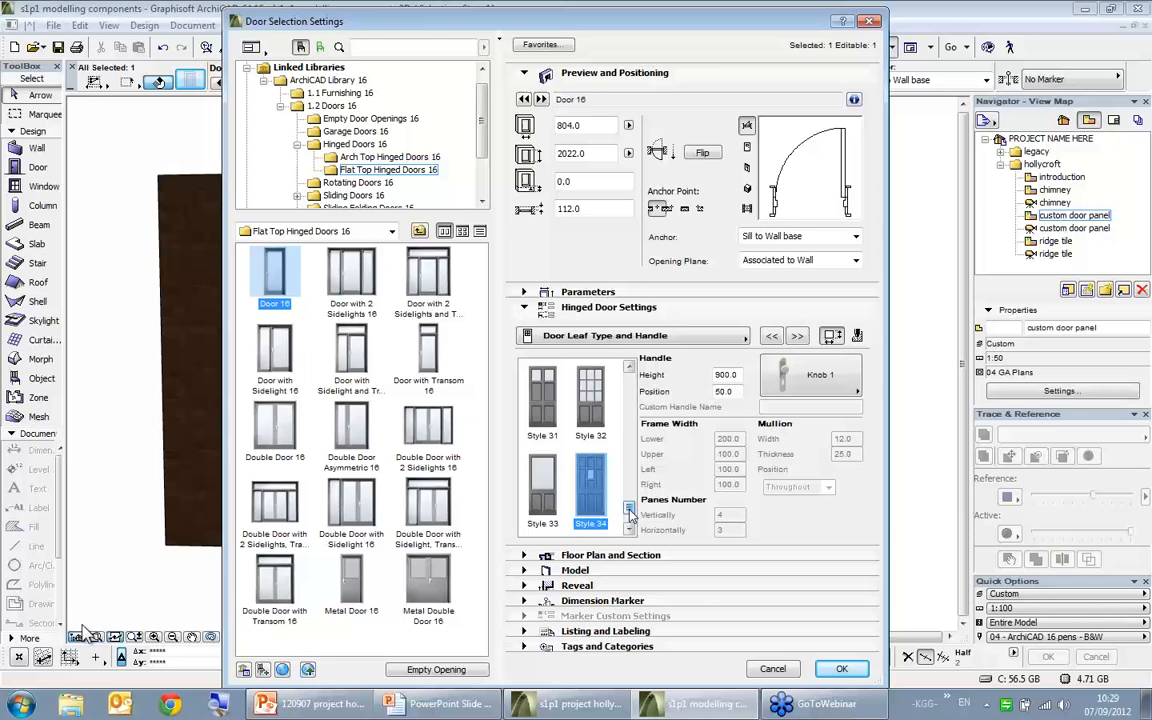
left_click(630, 513)
left_click(542, 485)
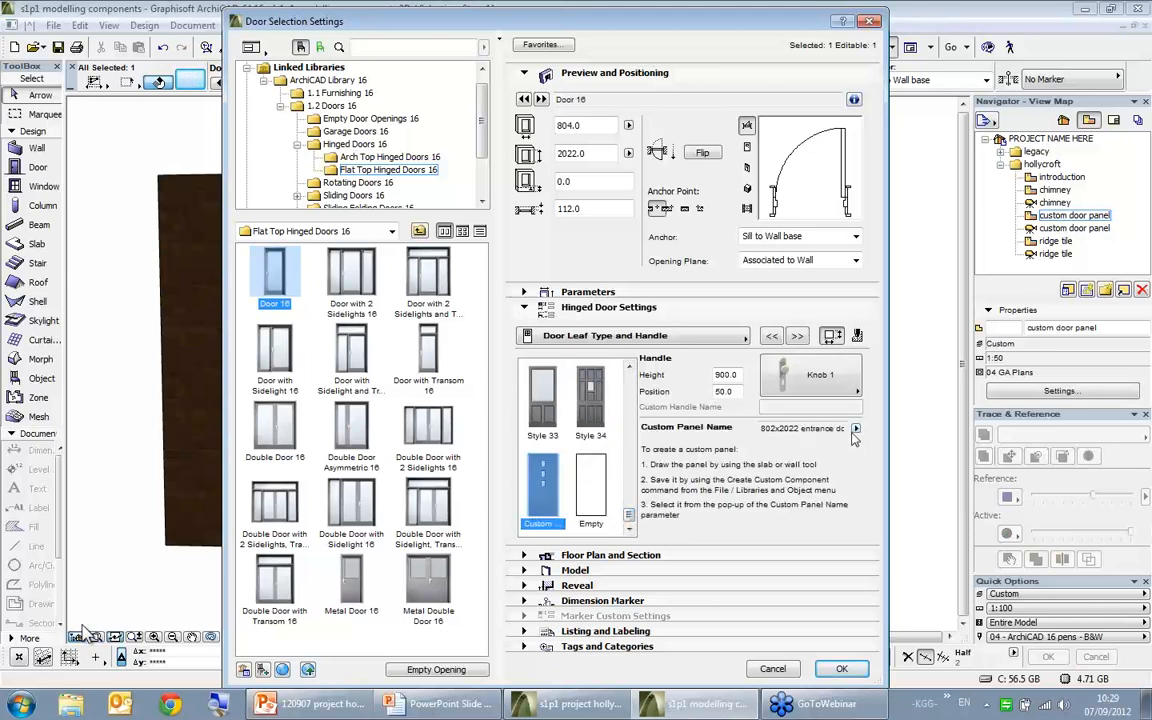
left_click(855, 429)
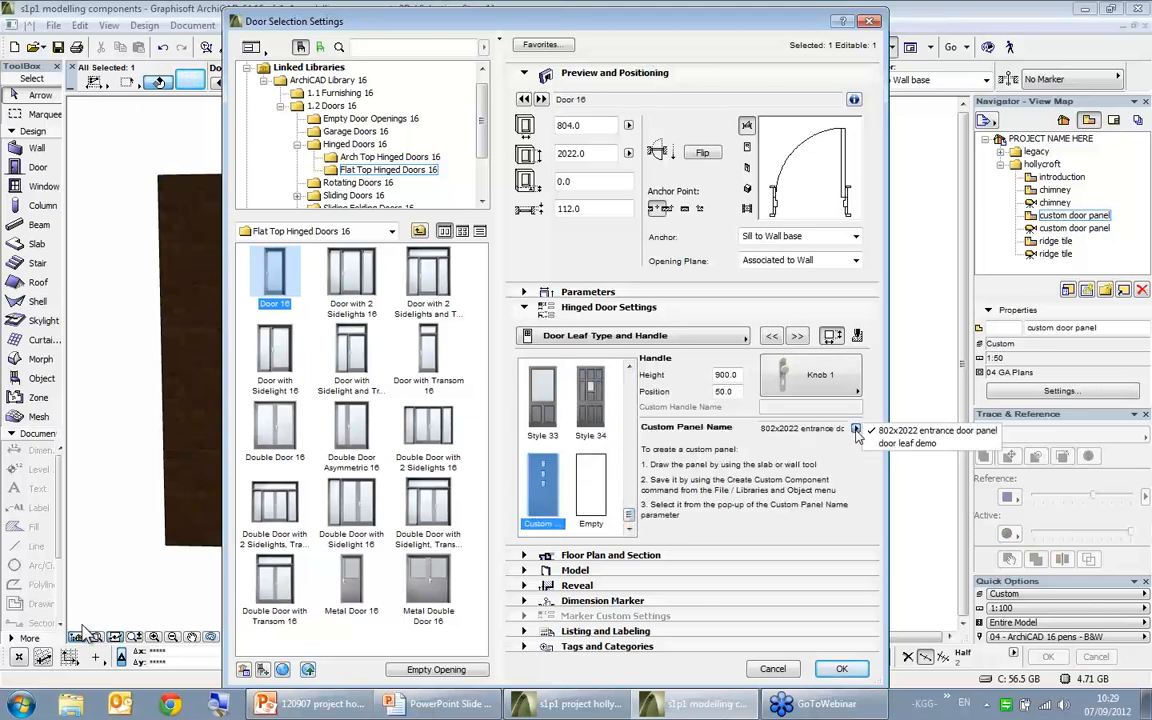
left_click(944, 446)
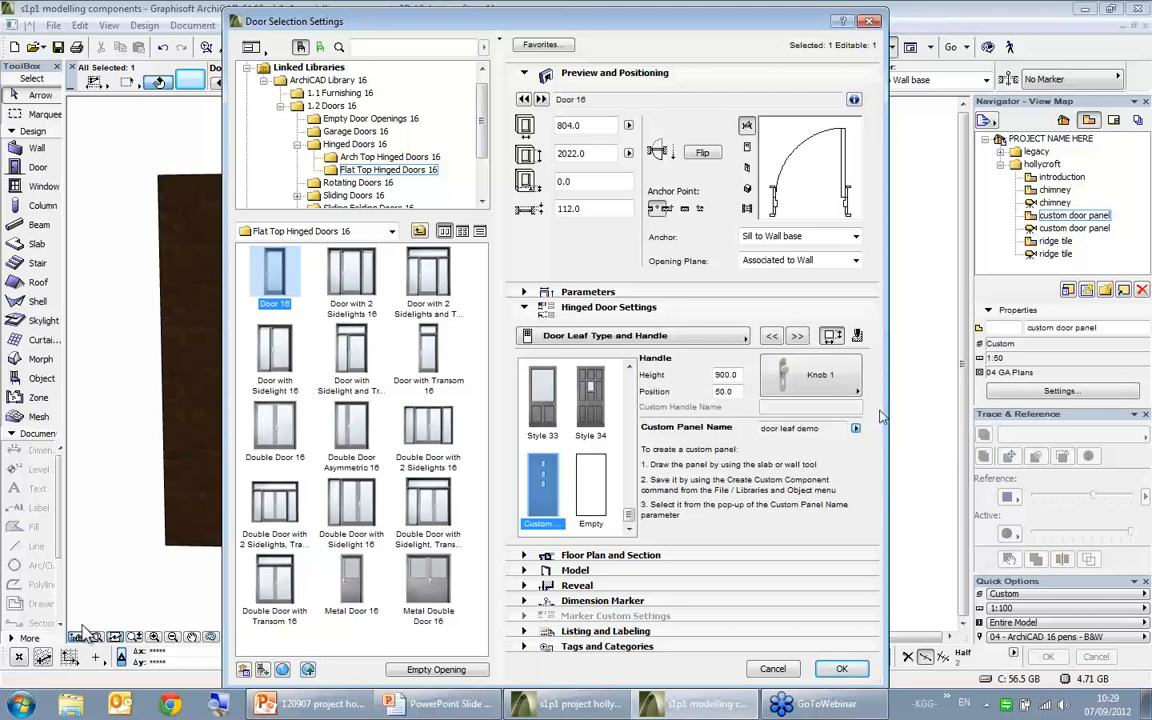
left_click(840, 669)
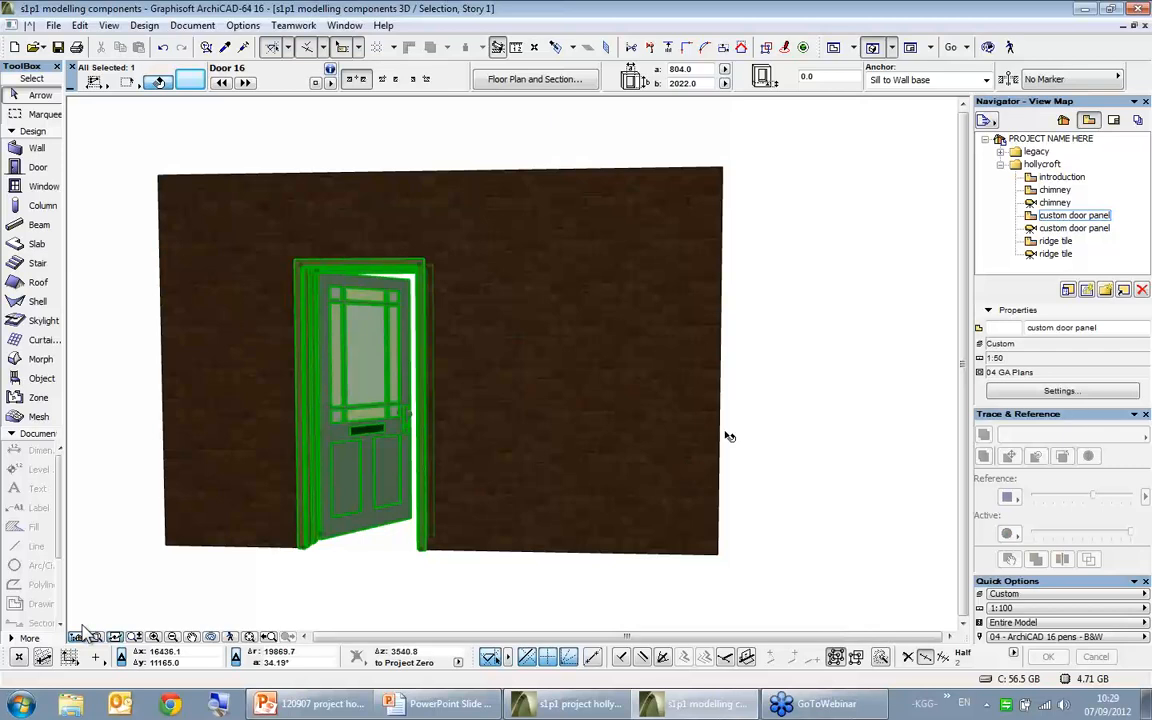
left_click(729, 436)
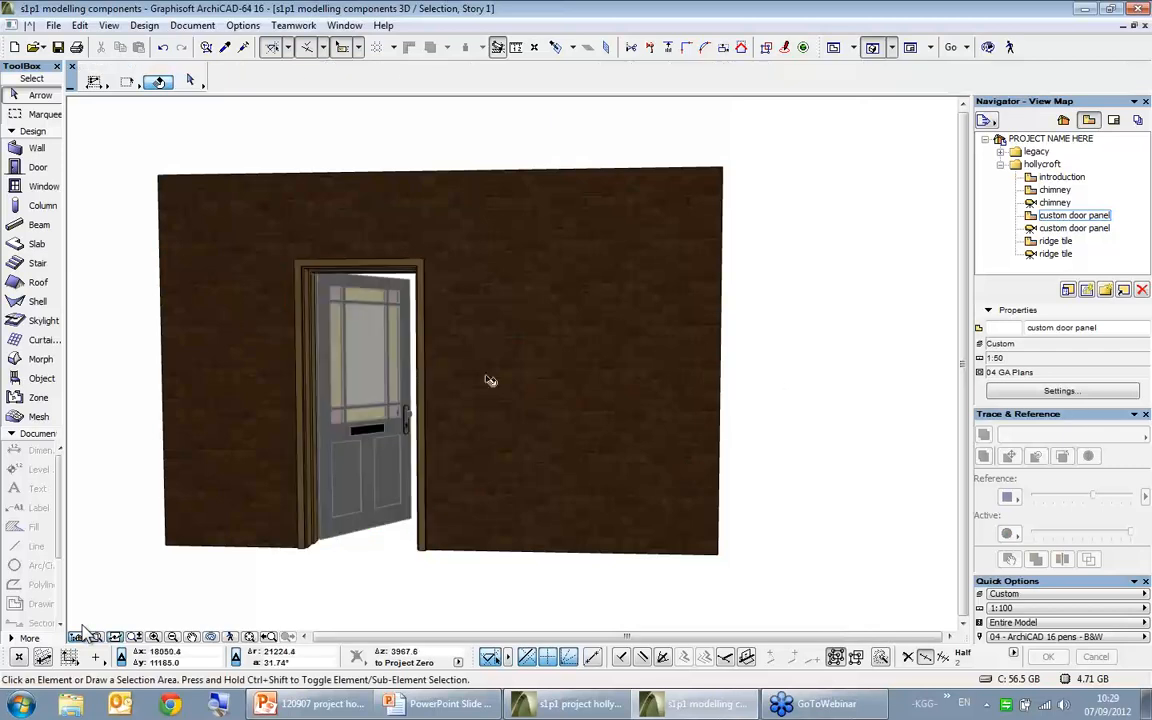
middle_click_drag(385, 380, 563, 355, "shift")
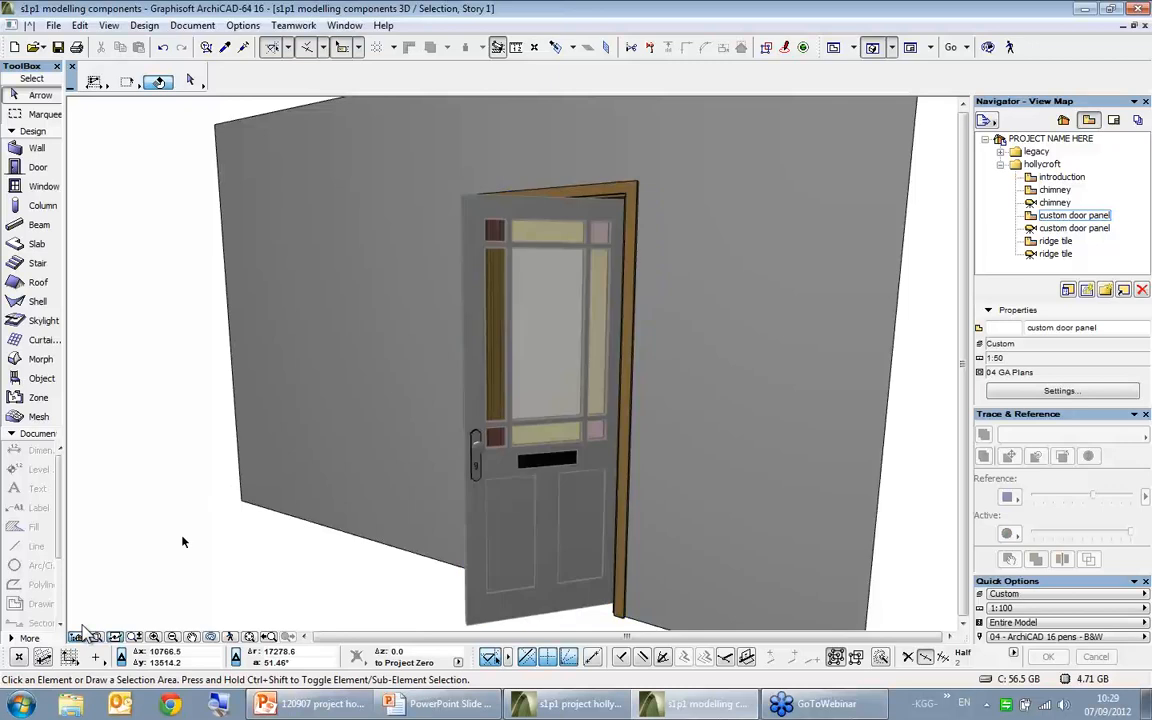
- Try swinging the door leaf wider open in 3D by stretching its opening angle
left_click(467, 456)
middle_click_drag(616, 441, 672, 448, "shift")
left_click(534, 458)
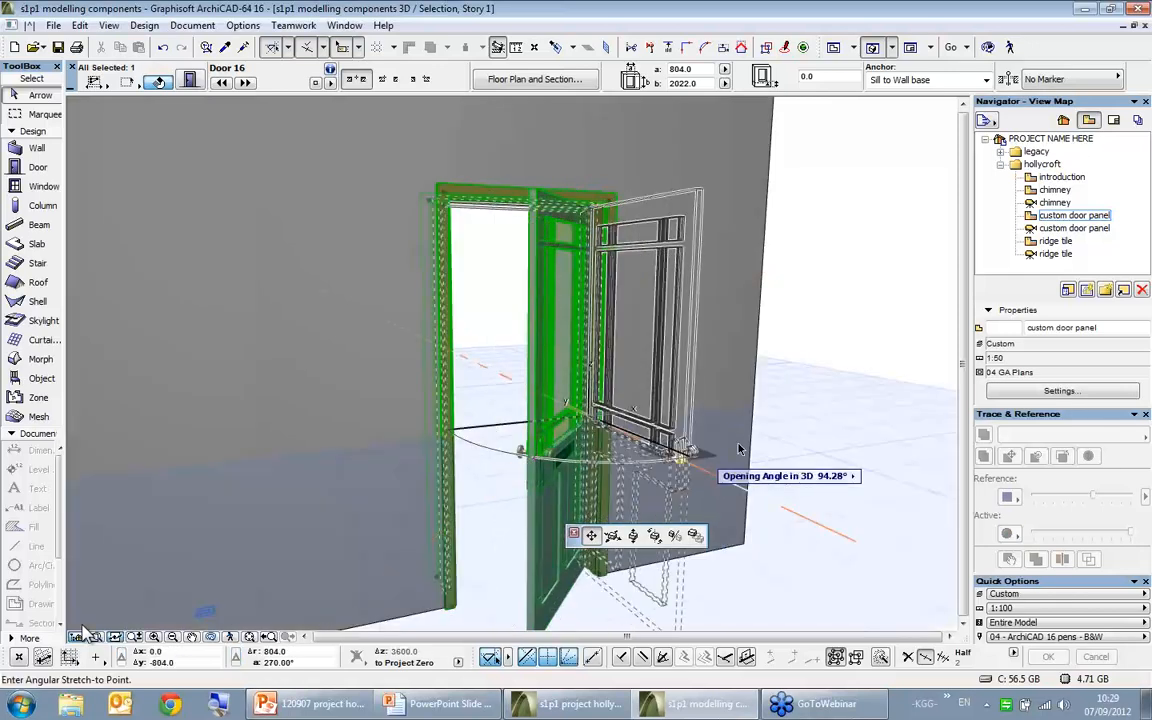
left_click(712, 444)
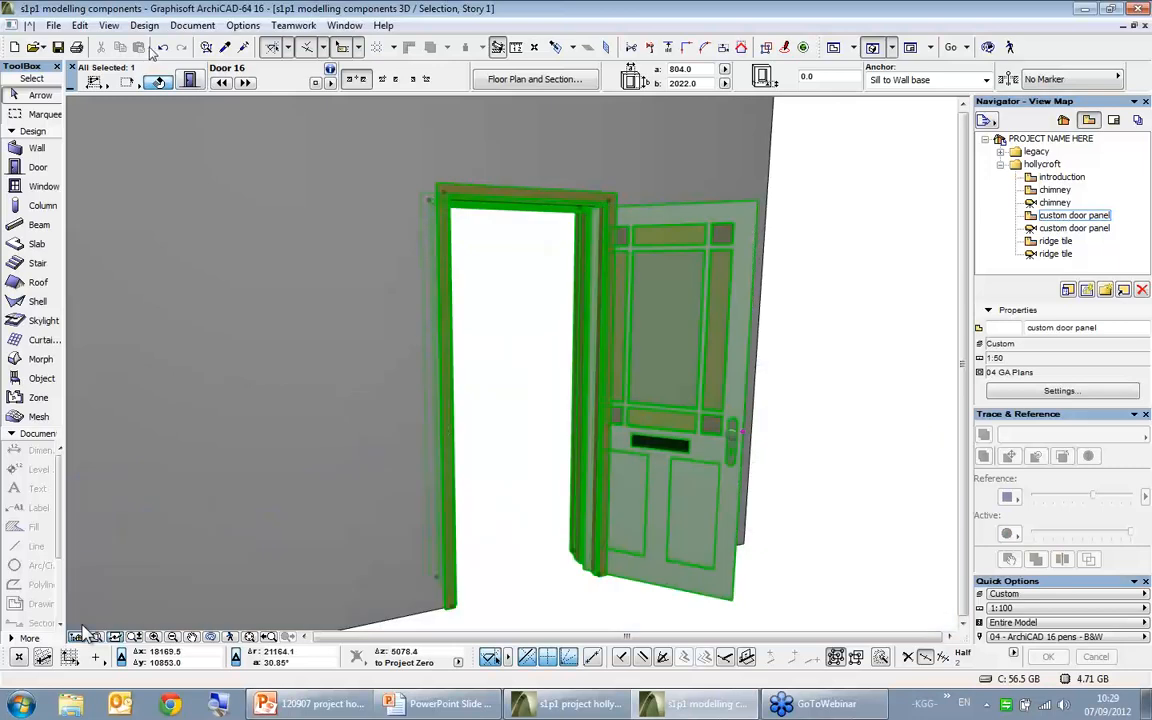
- Examine the hinged door settings, including the leaf and handle, opening lines and casing, without applying changes
left_click(190, 82)
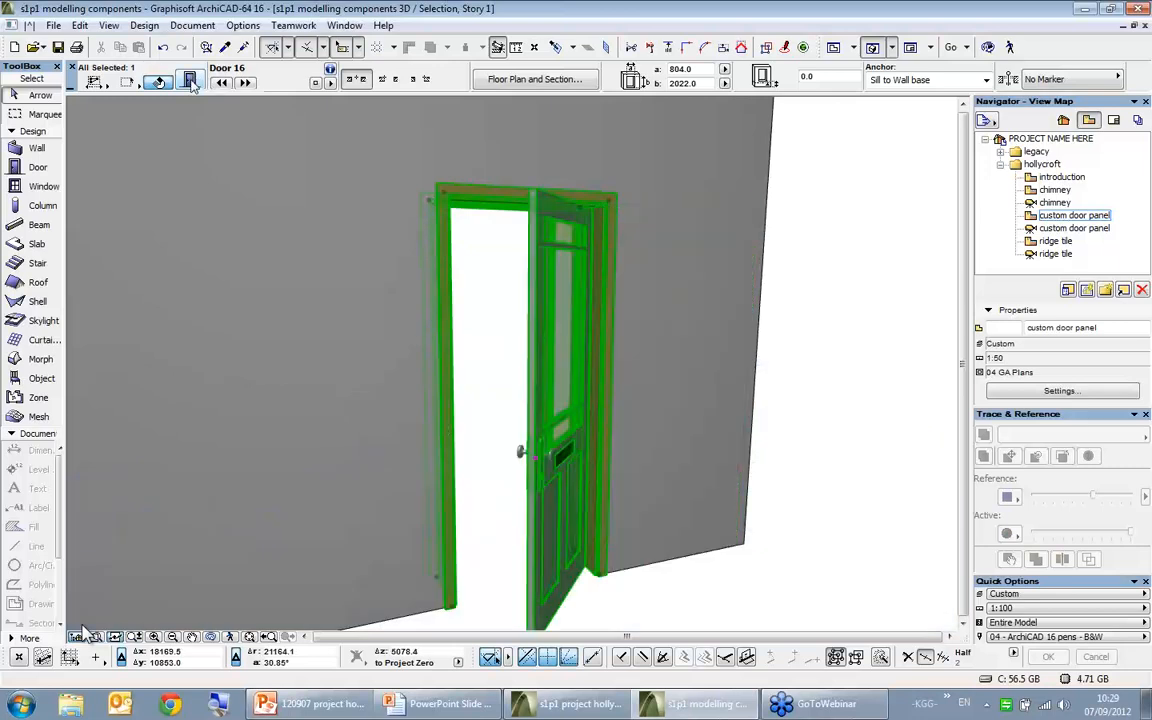
key("ctrl+t")
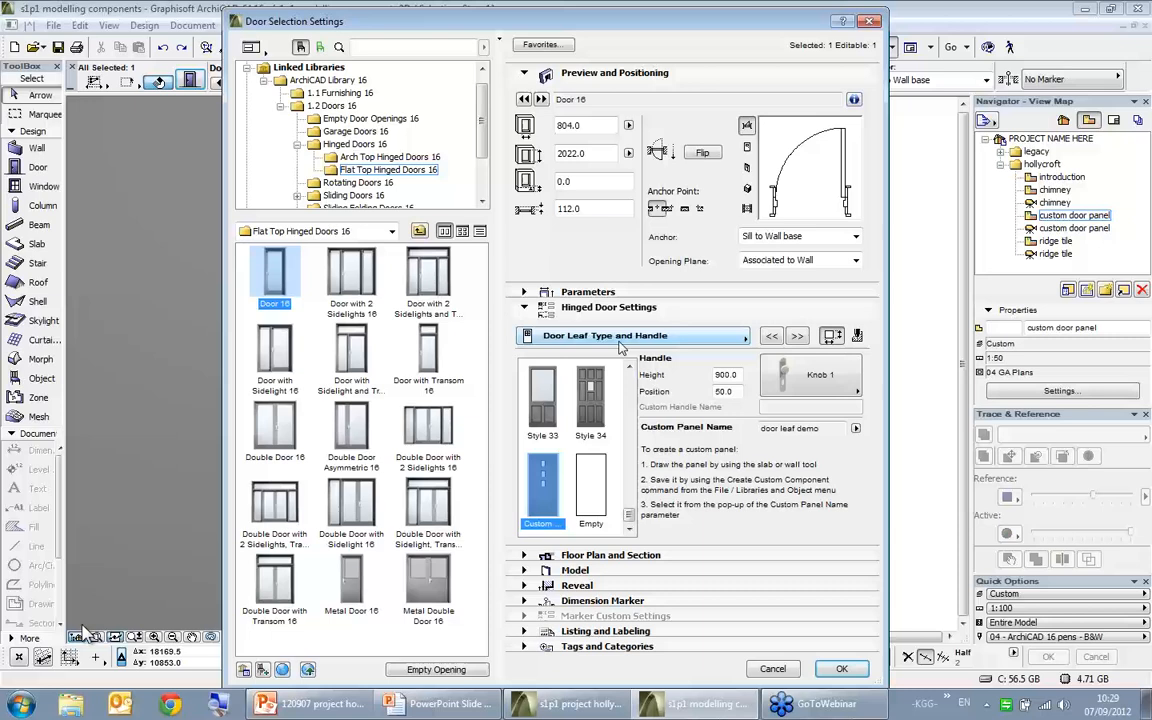
left_click(812, 355)
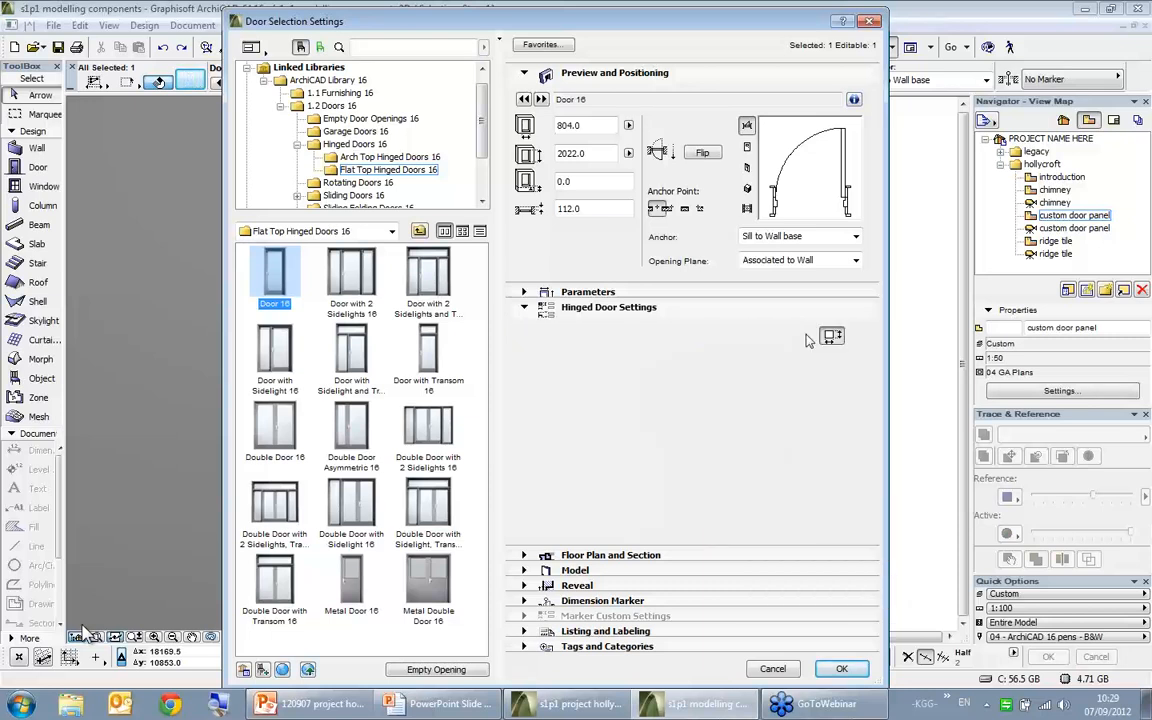
left_click(797, 336)
left_click(797, 336)
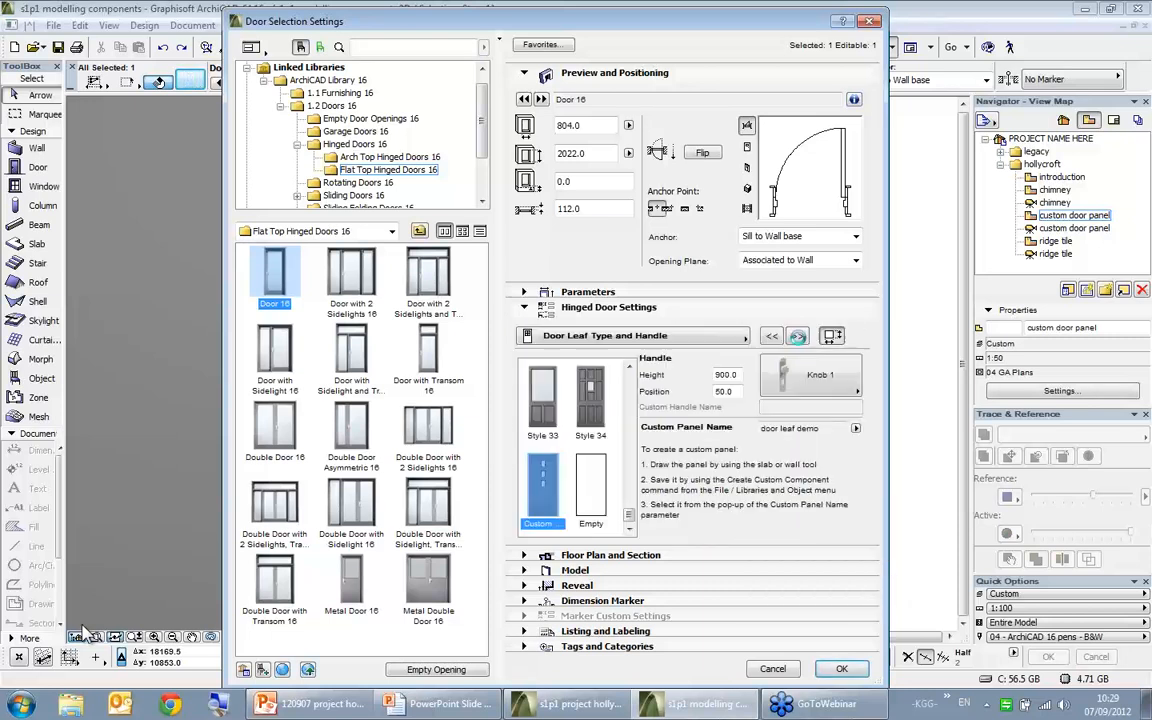
left_click(797, 336)
left_click(797, 336)
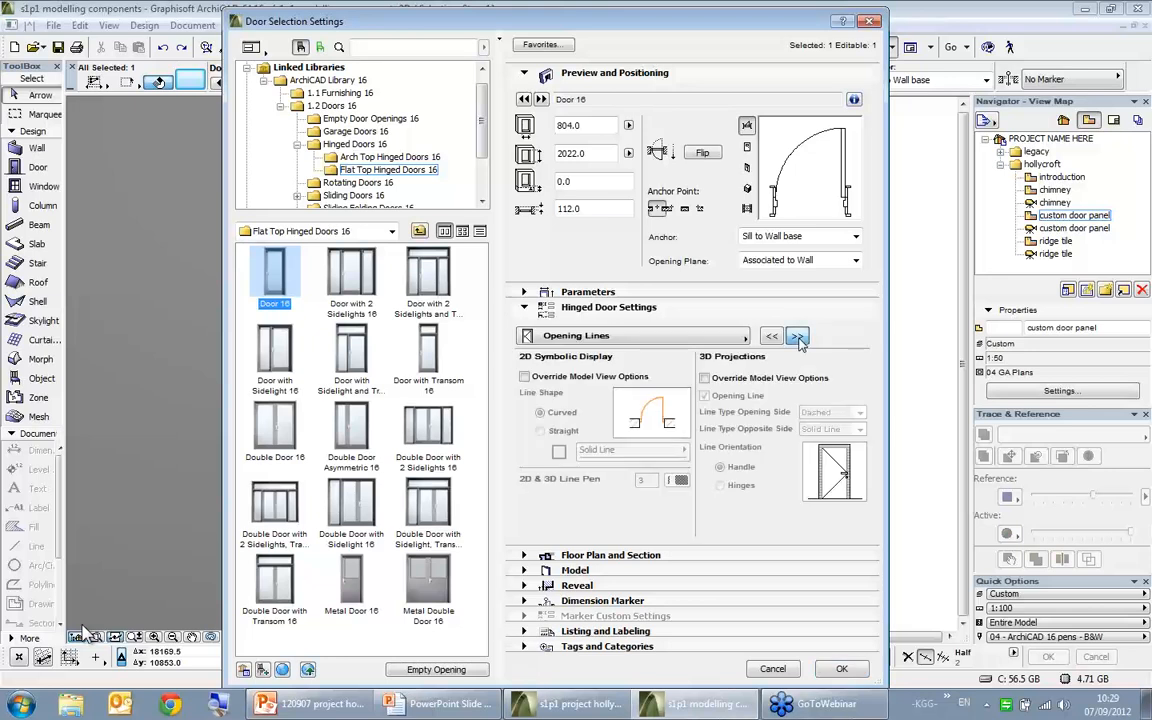
left_click(797, 336)
left_click(797, 336)
left_click(797, 336)
left_click(797, 336)
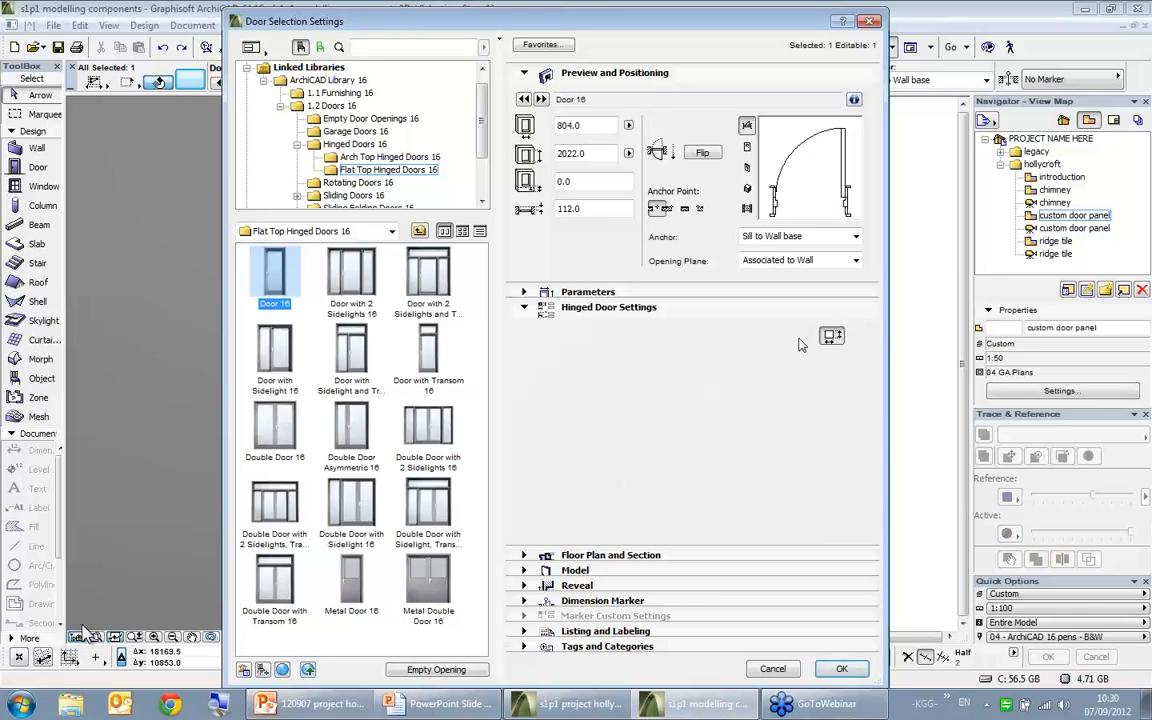
key("Escape")
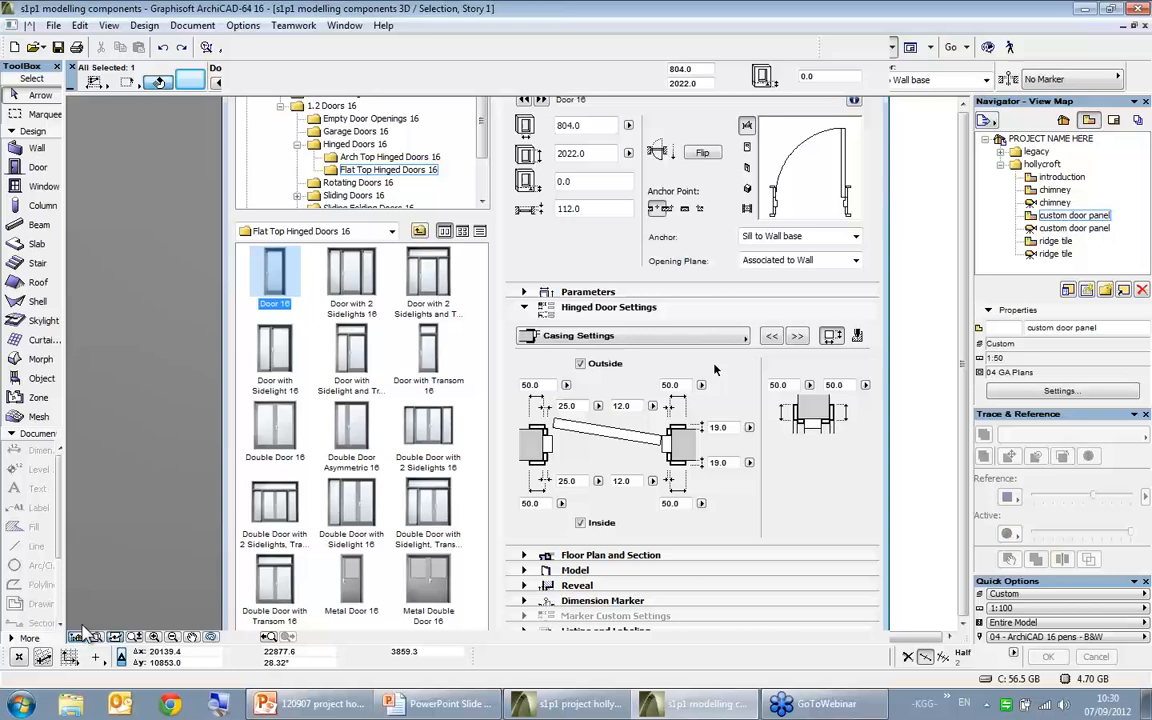
- Open the ridge tile plan view and examine the roof ridge in the chimney sketch
left_click(846, 365)
left_click(1053, 243)
double_click(1050, 243)
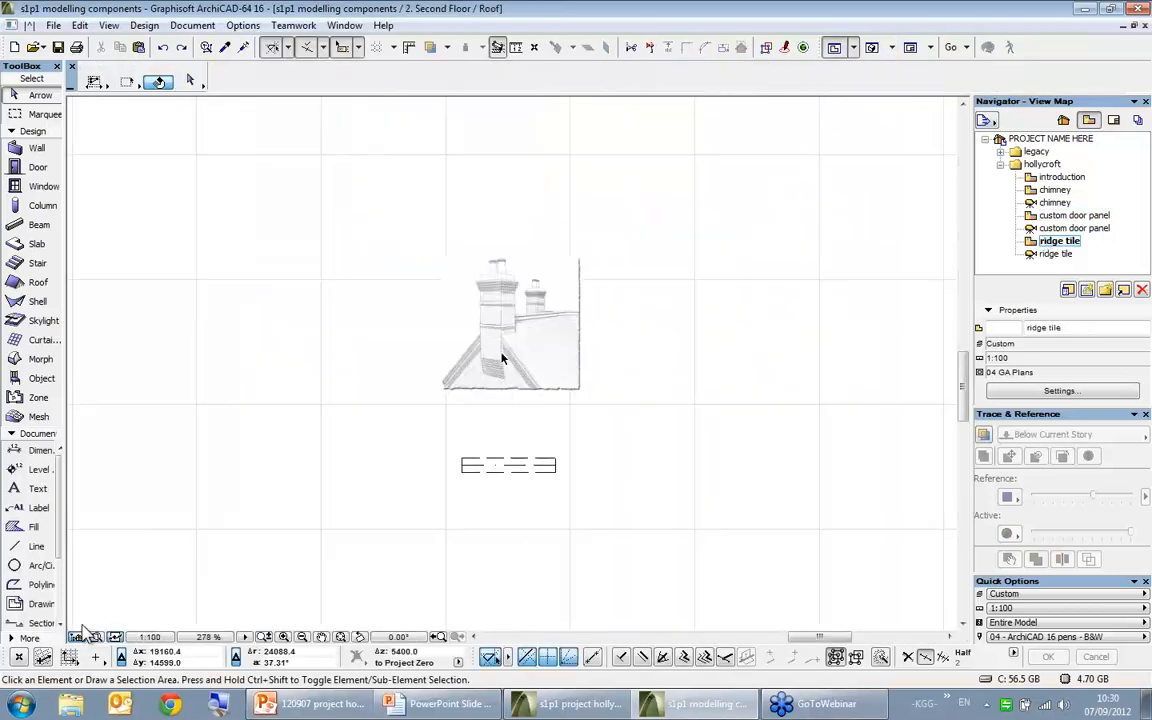
scroll(522, 325, "up", 4)
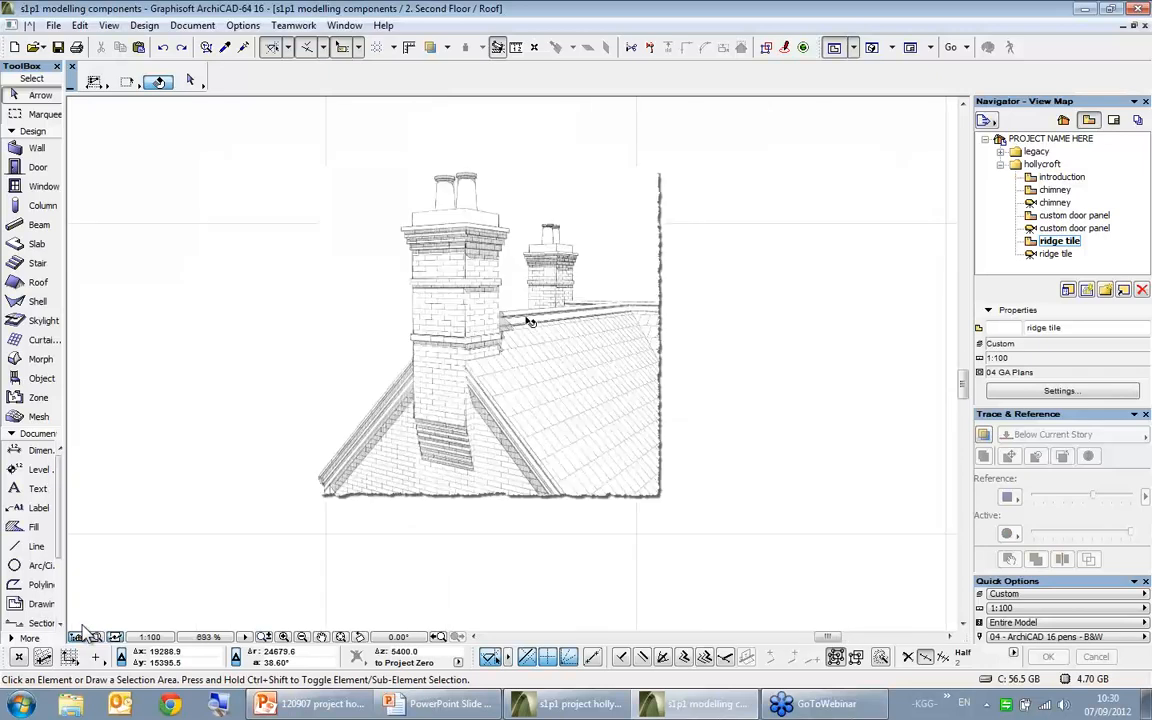
scroll(527, 320, "up", 1)
scroll(541, 378, "down", 2)
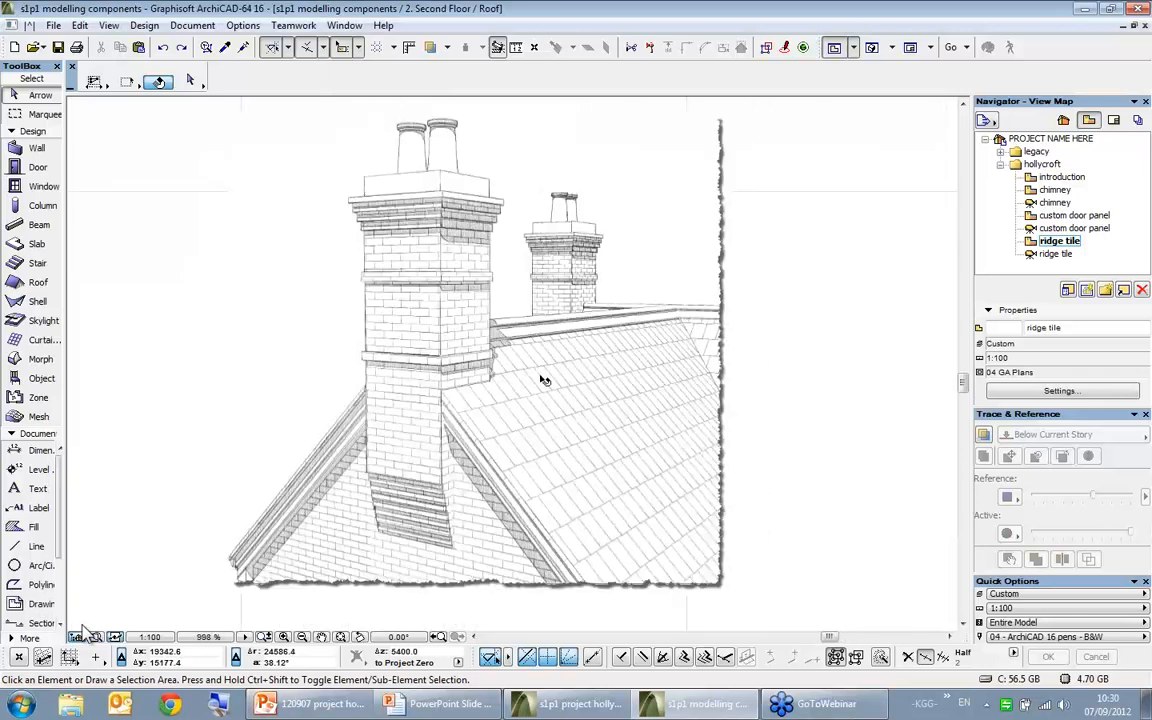
middle_click_drag(491, 499, 546, 269)
- Select the ridge tile beam below the sketch and examine its profiled shape in 3D
left_click(532, 560)
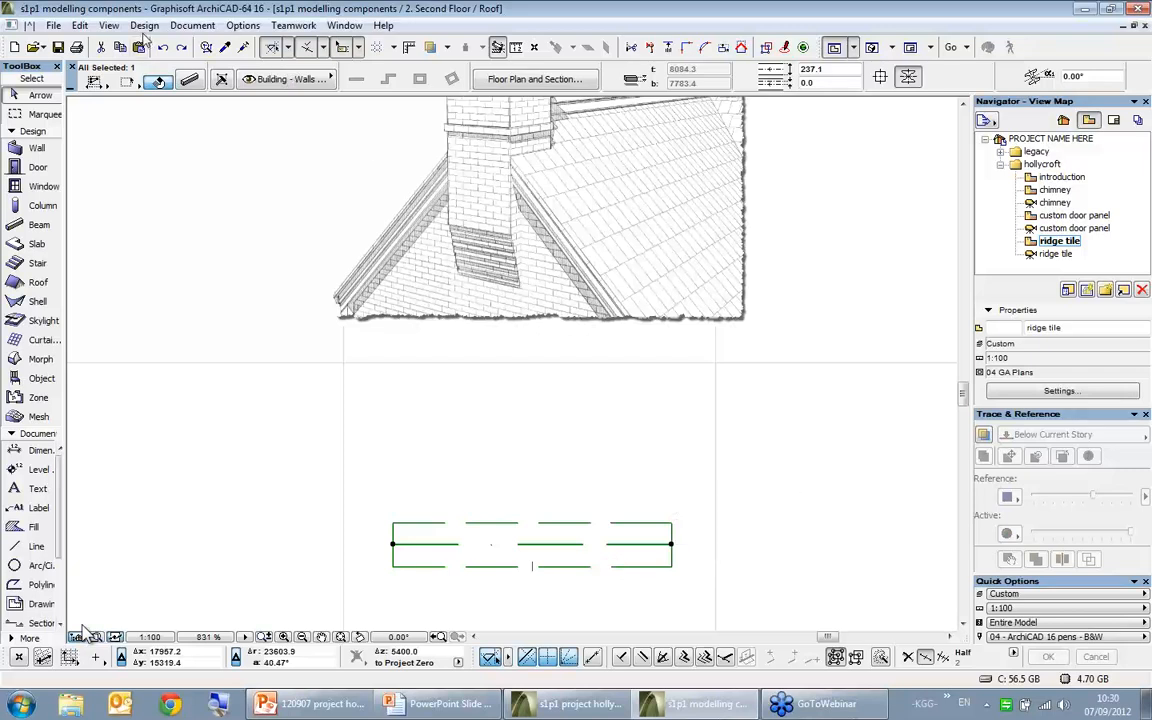
key("F5")
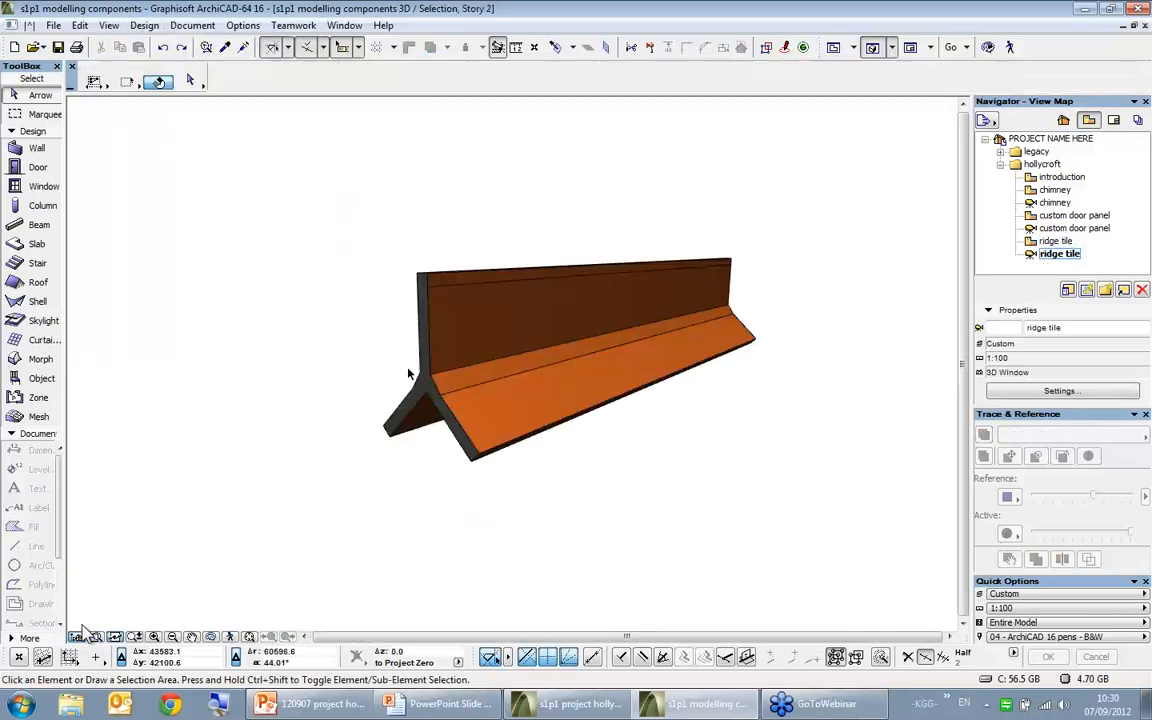
middle_click_drag(558, 352, 661, 327, "shift")
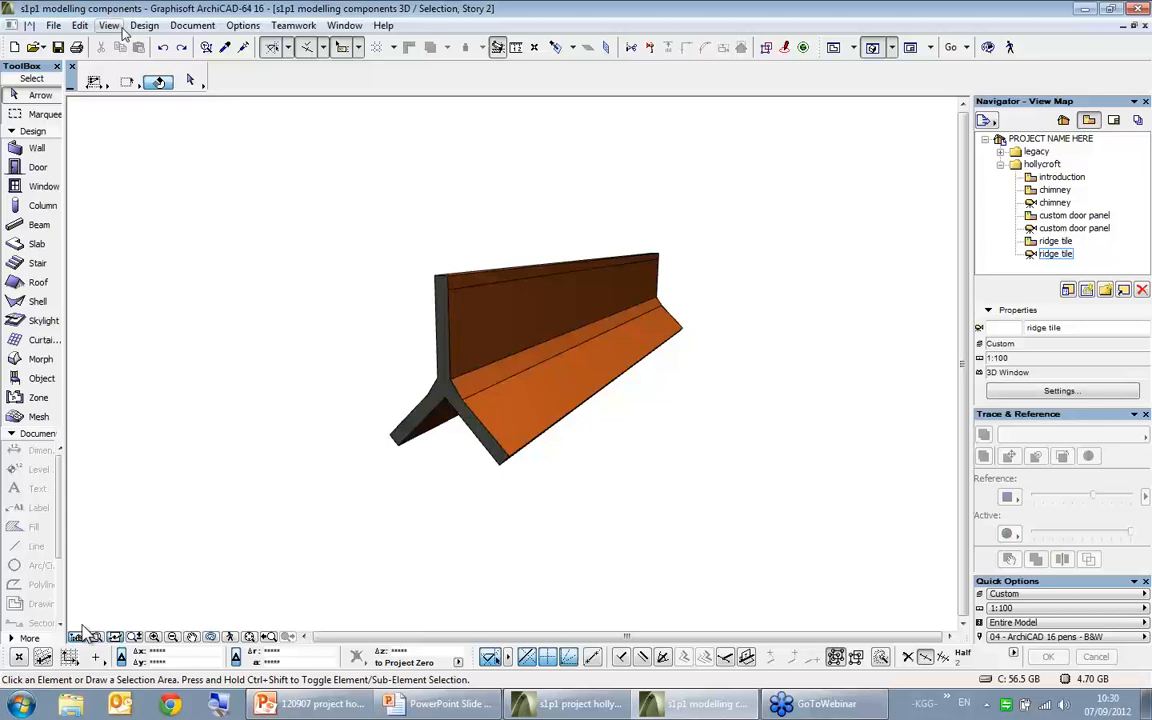
- Open the "_ridge tile" complex profile for editing in the Profile Manager
left_click(144, 25)
mouse_move(200, 131)
left_click(381, 132)
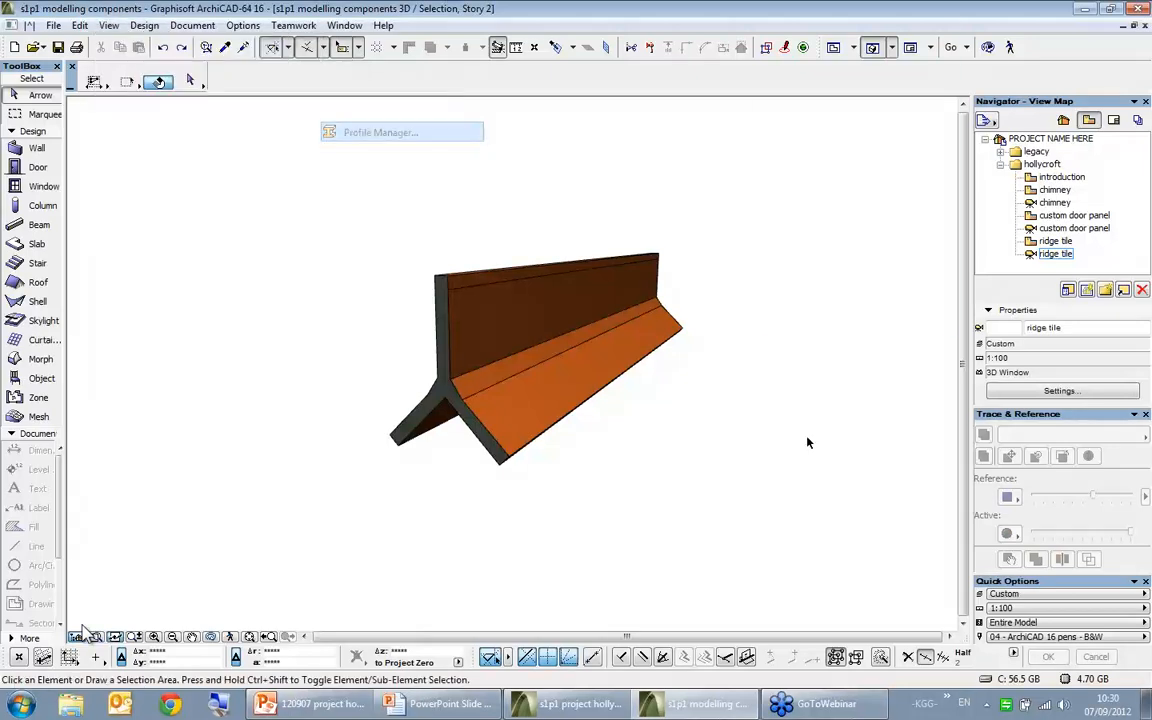
left_click(865, 81)
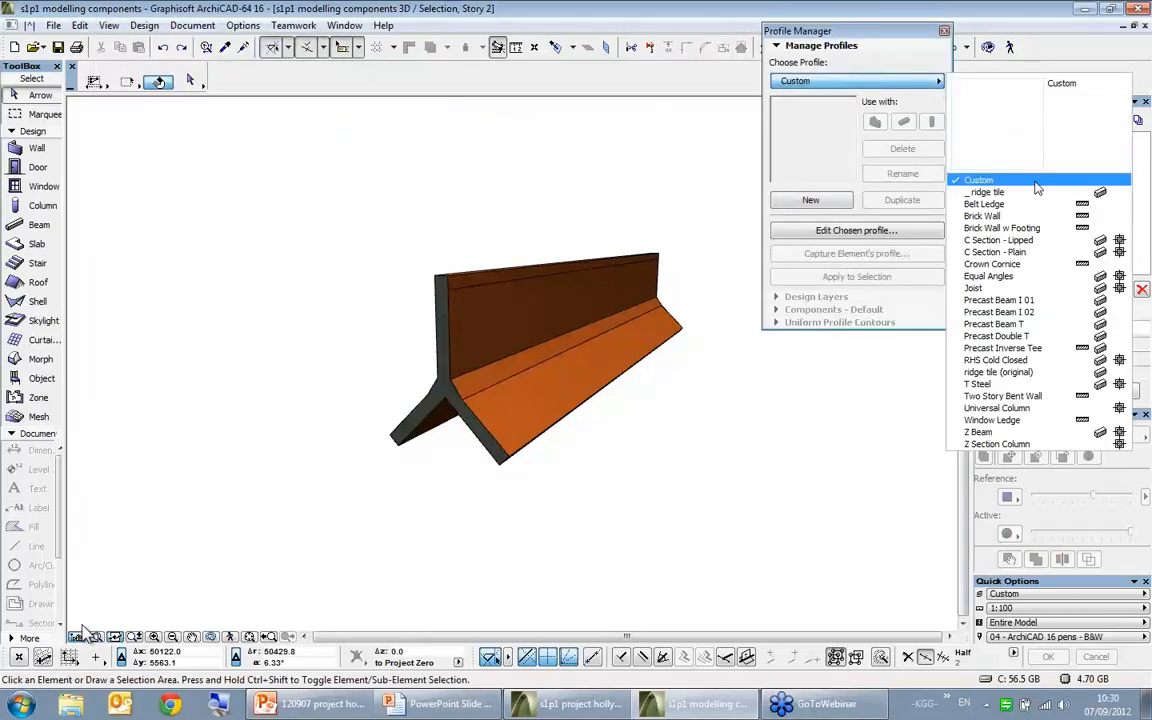
left_click(1020, 189)
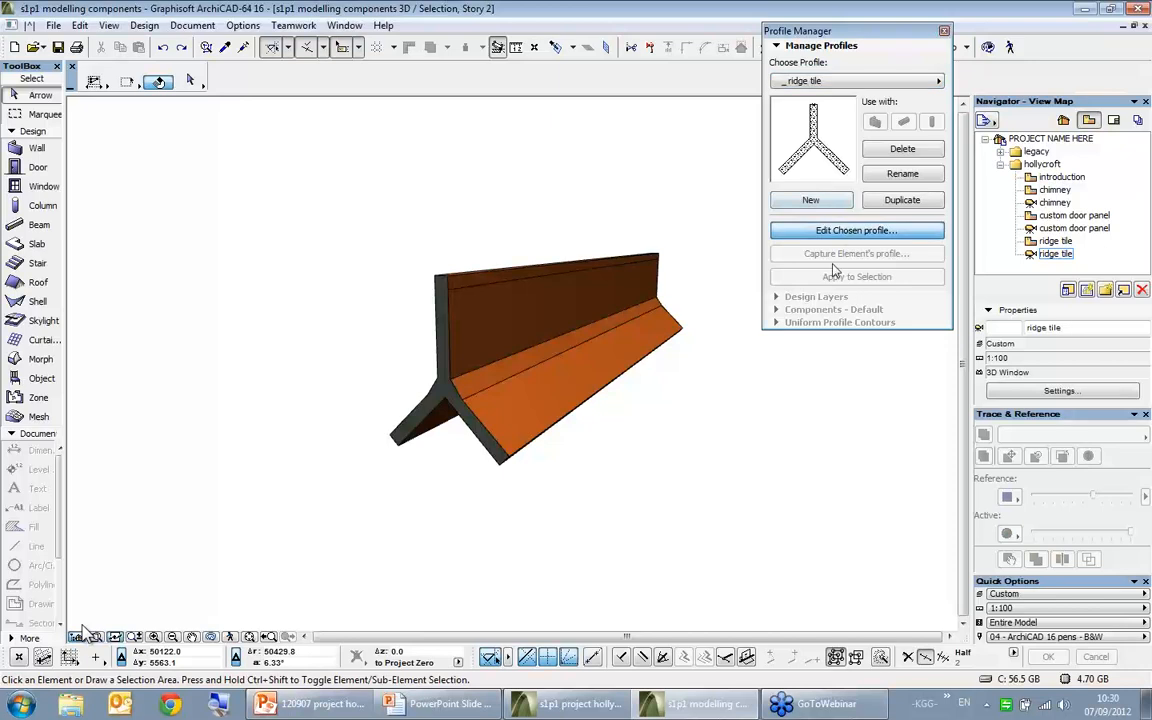
left_click(843, 231)
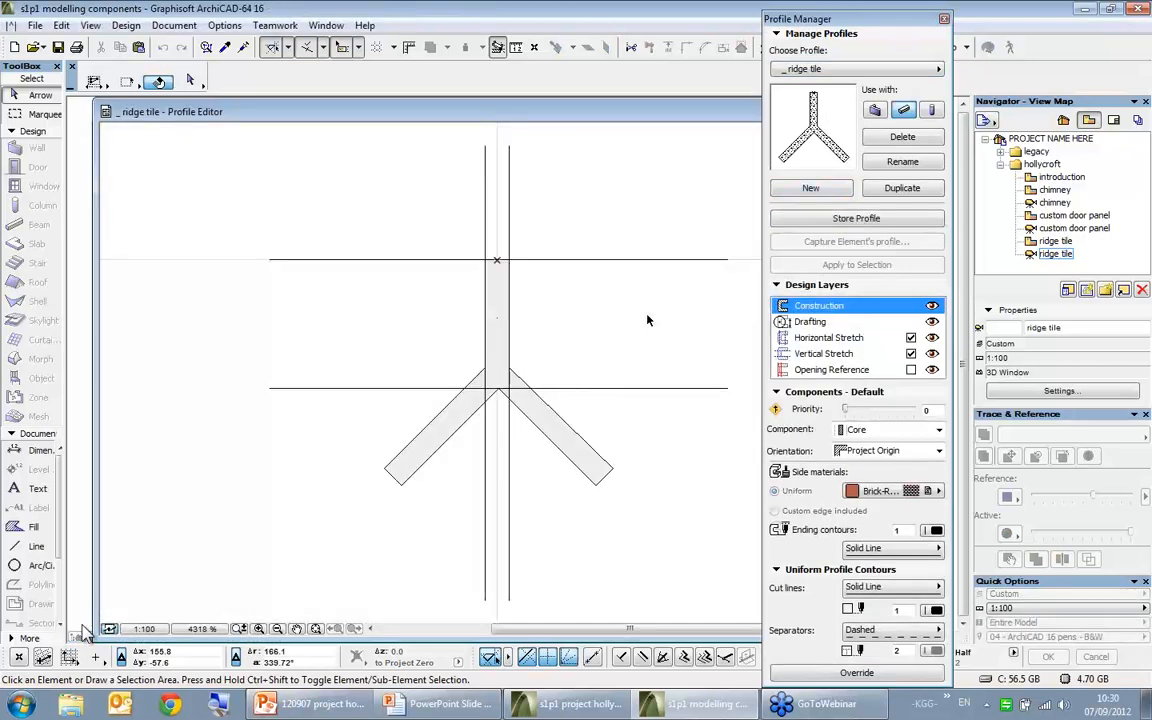
- Curve both vertical side edges of the ridge tile's upright into outward-bulging arcs
left_click(503, 340)
left_click(509, 320)
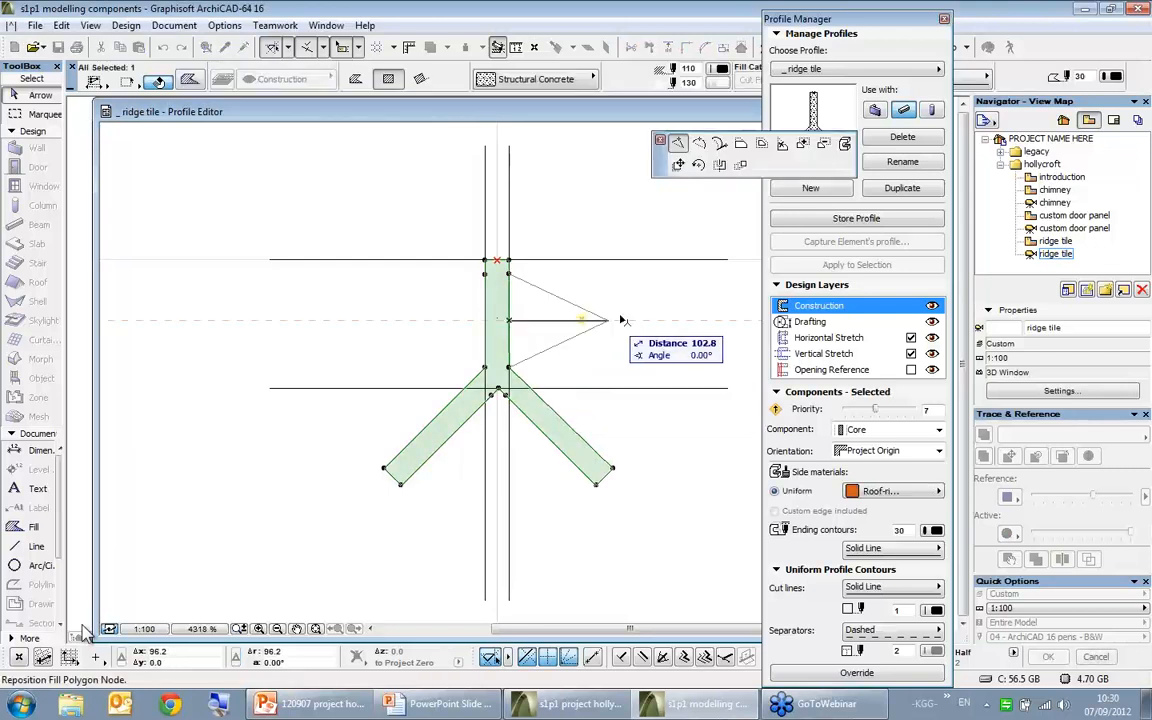
left_click(698, 145)
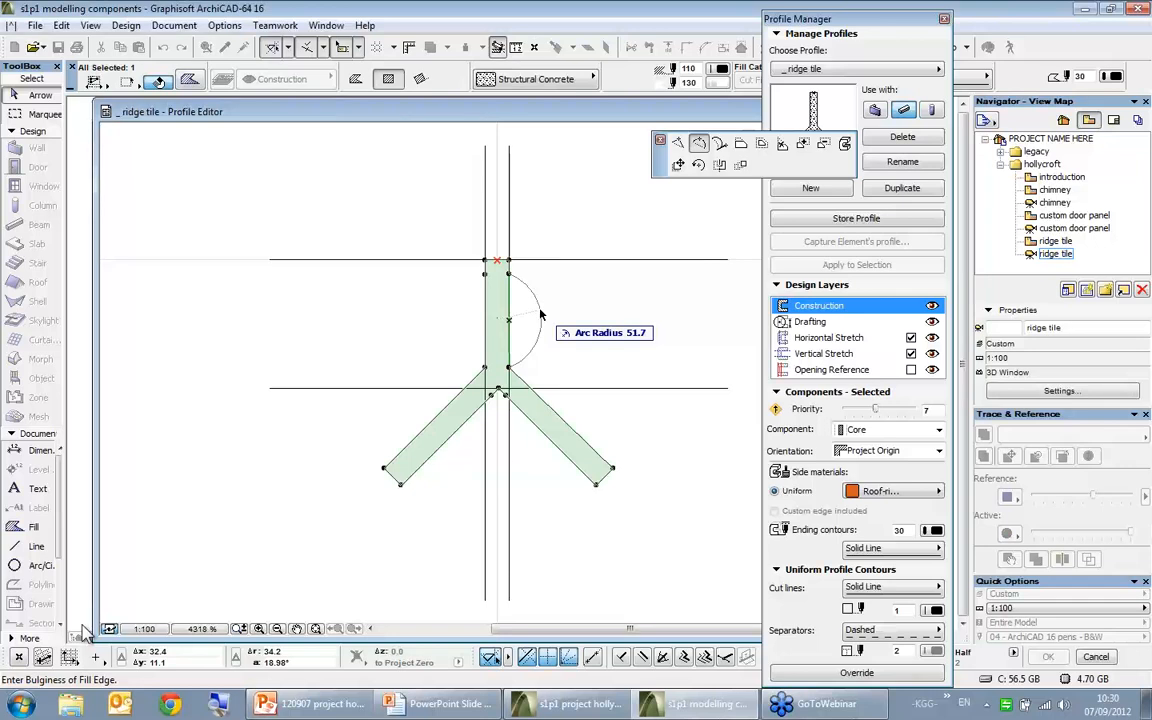
left_click(532, 315)
left_click(485, 323)
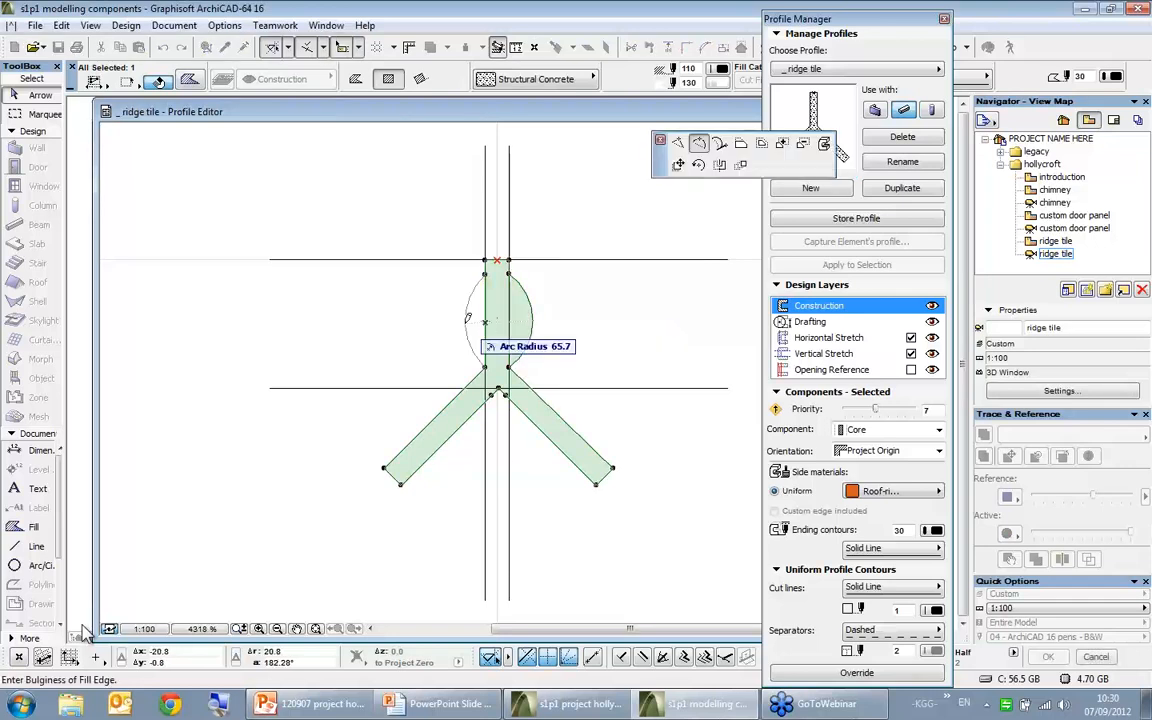
left_click(463, 318)
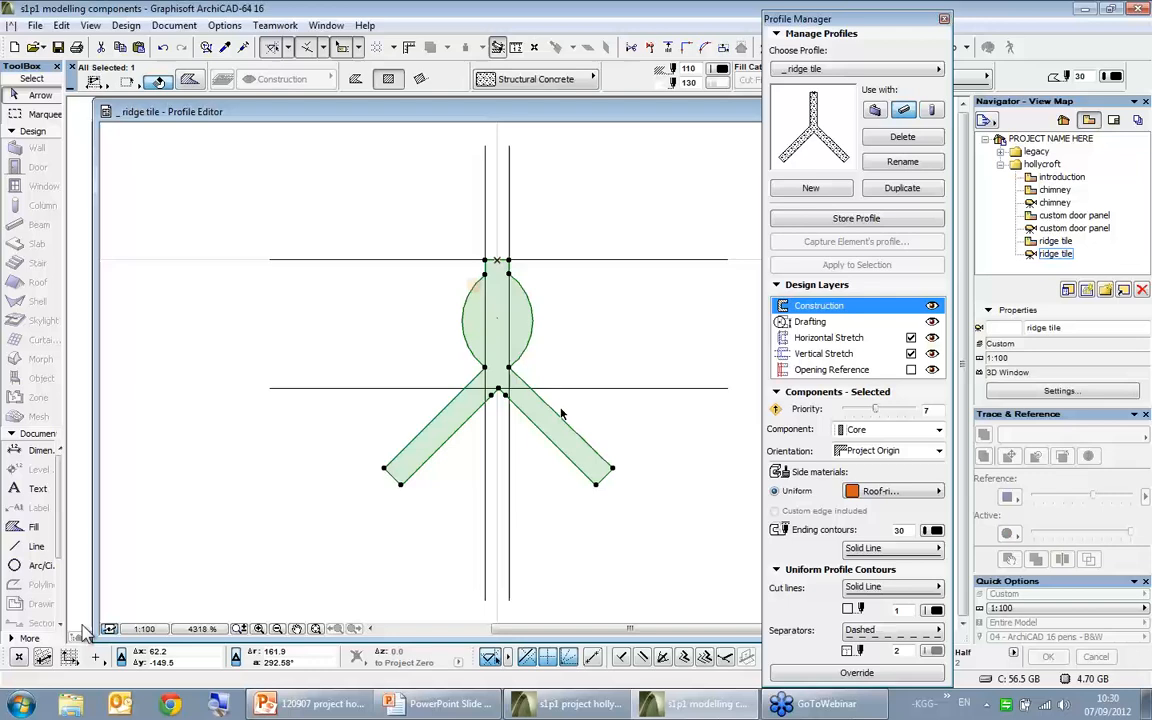
- Insert a node on the outer edge of the ridge tile profile's right arm and pull its outer end corner outward
left_click(611, 465)
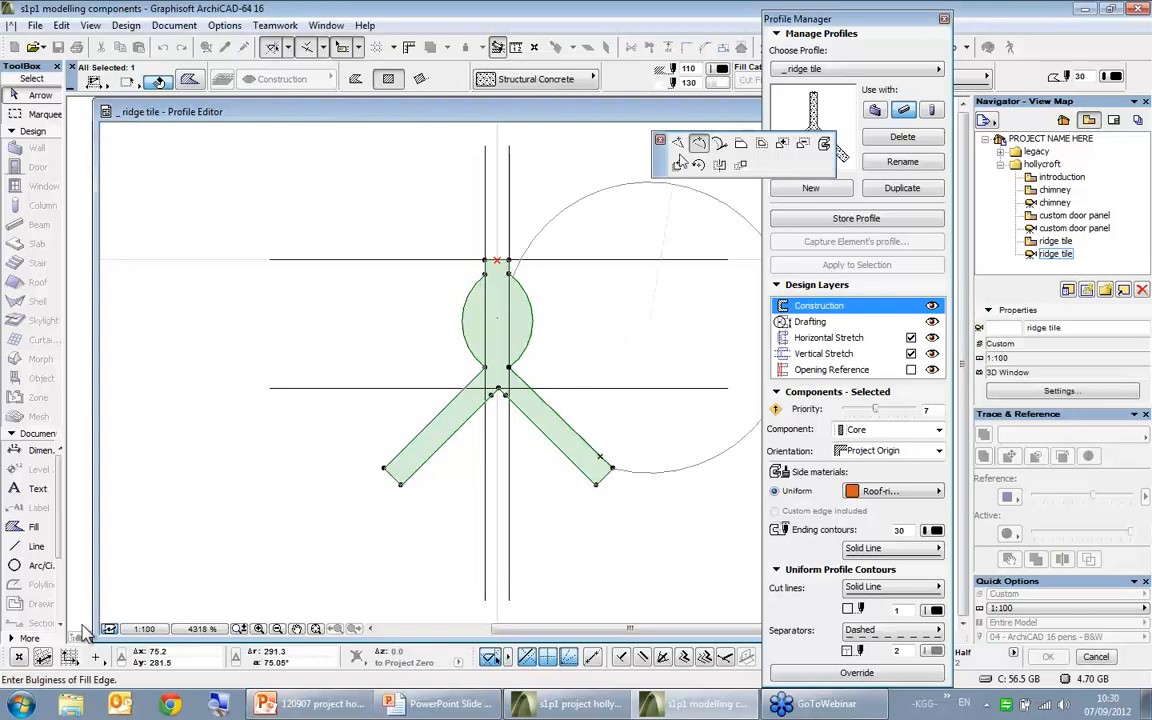
left_click(679, 146)
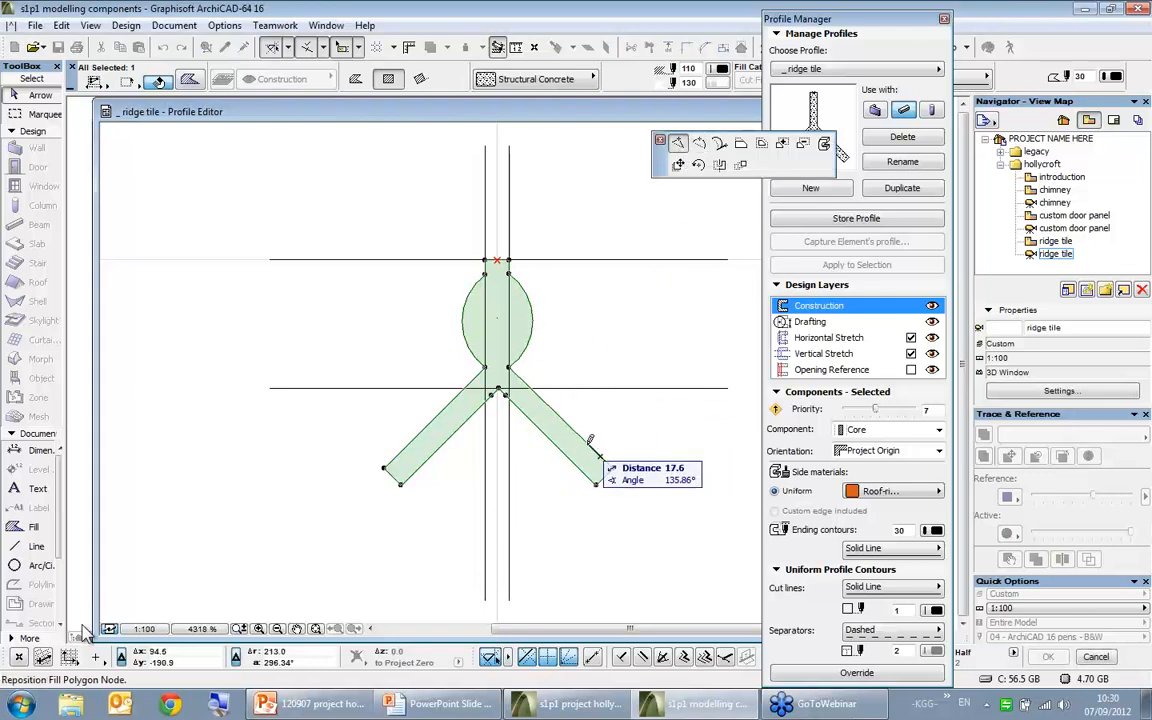
left_click(588, 444)
left_click(613, 468)
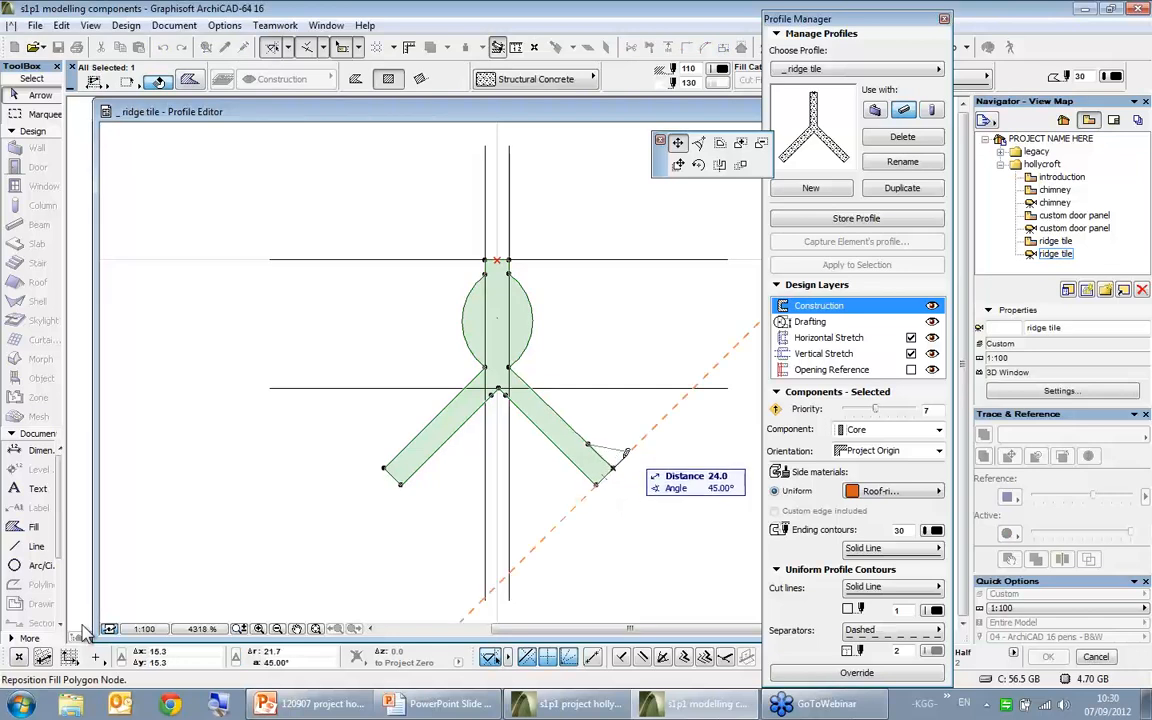
left_click(625, 455)
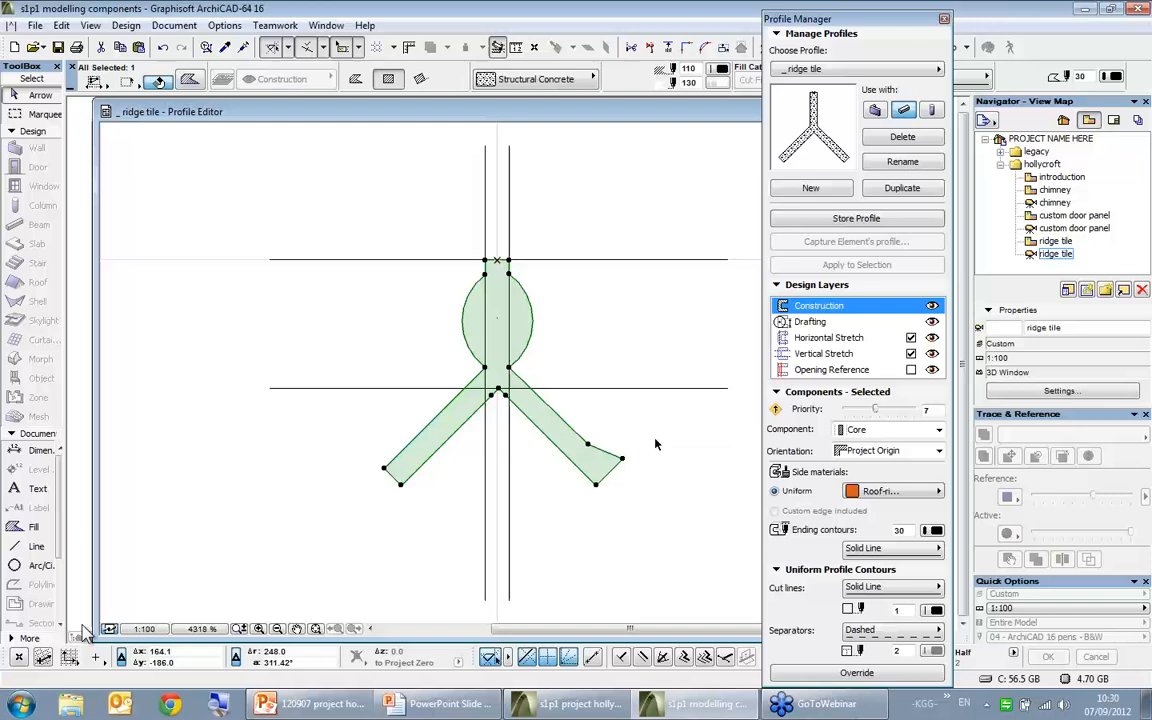
left_click(655, 440)
- Insert a node on the left arm's outer edge and move its outer end corner inward to taper the arm
left_click(409, 442)
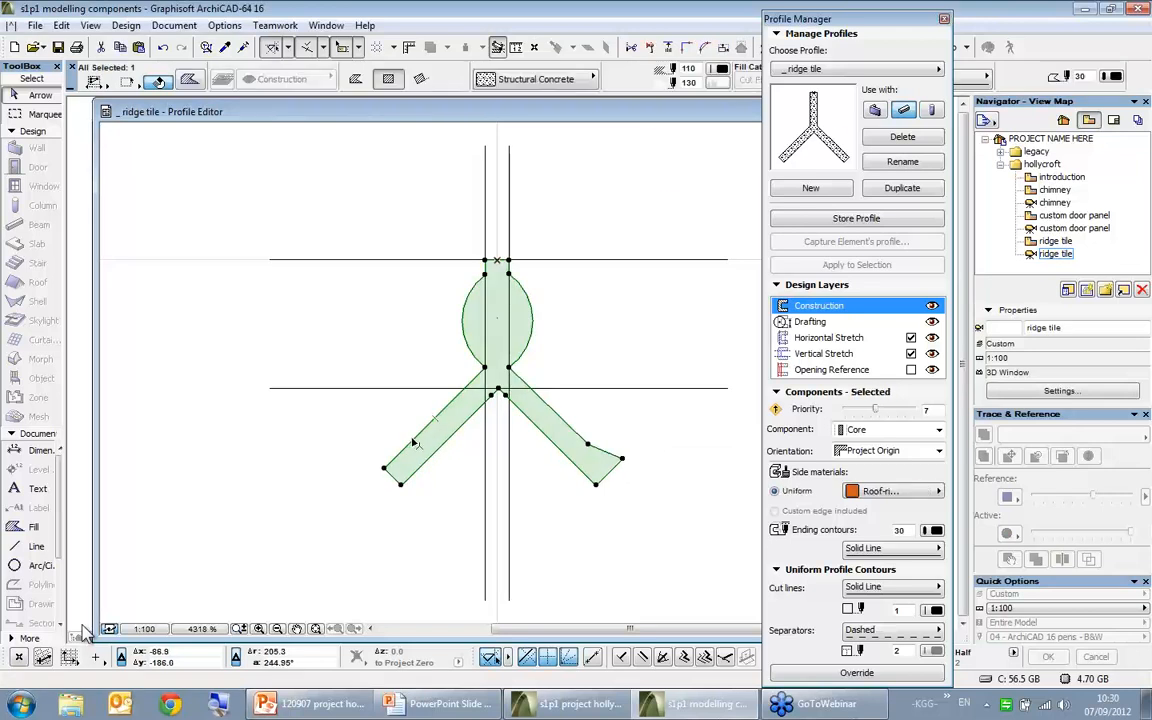
left_click(413, 442)
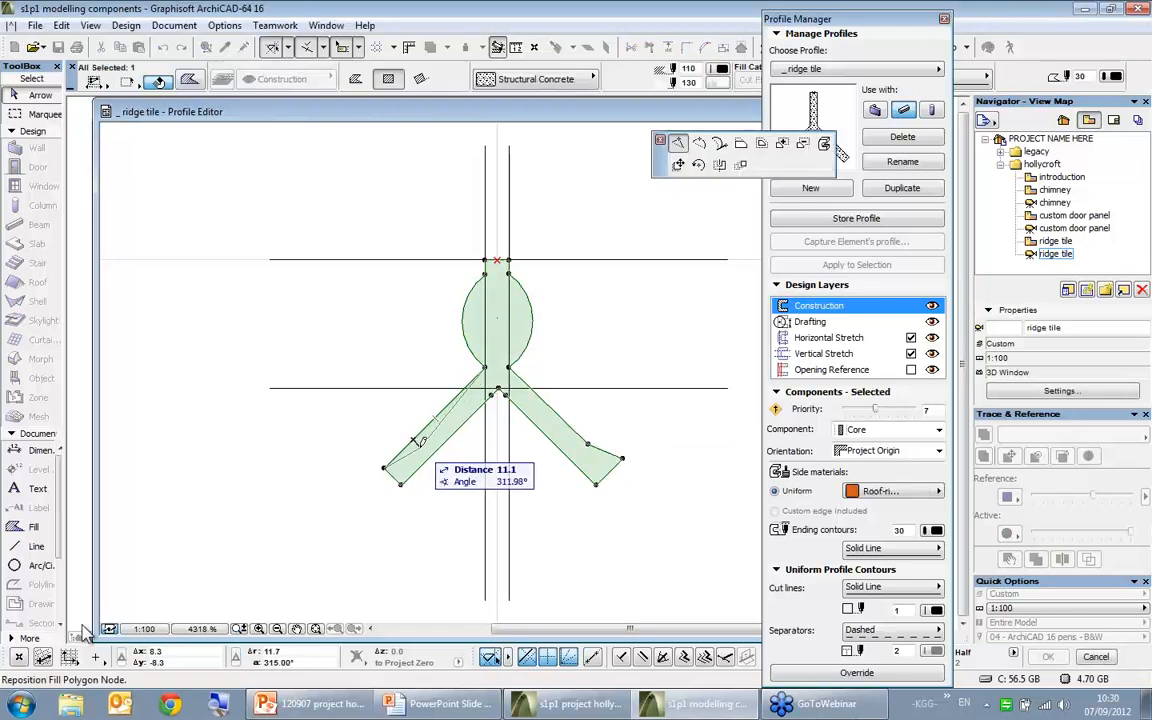
left_click(418, 445)
left_click(400, 467)
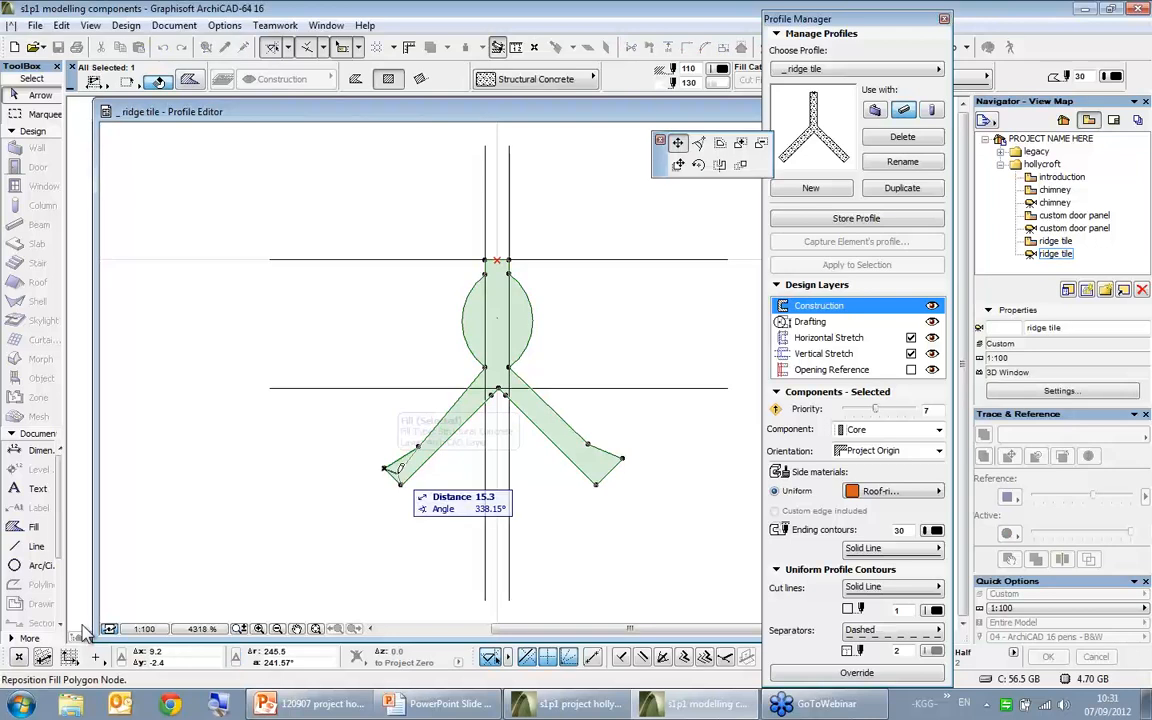
left_click(395, 479)
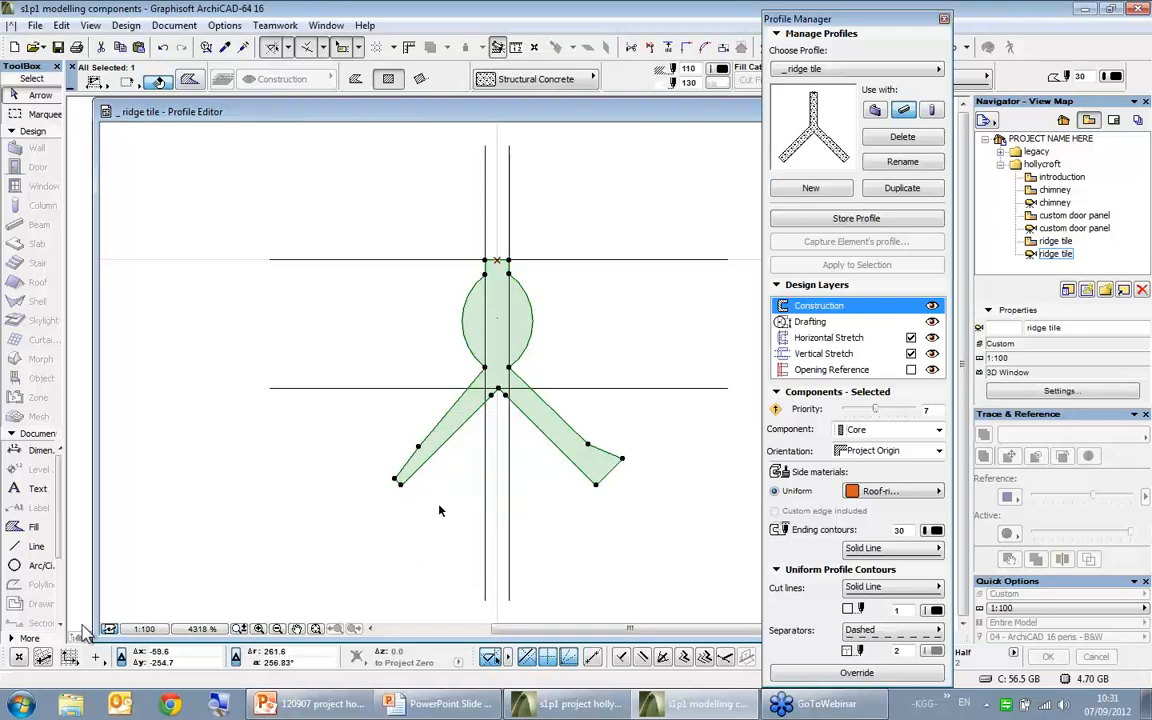
- Store the edited "_ridge tile" profile, close the Profile Manager and rebuild the 3D view to examine the reshaped tile
left_click(440, 529)
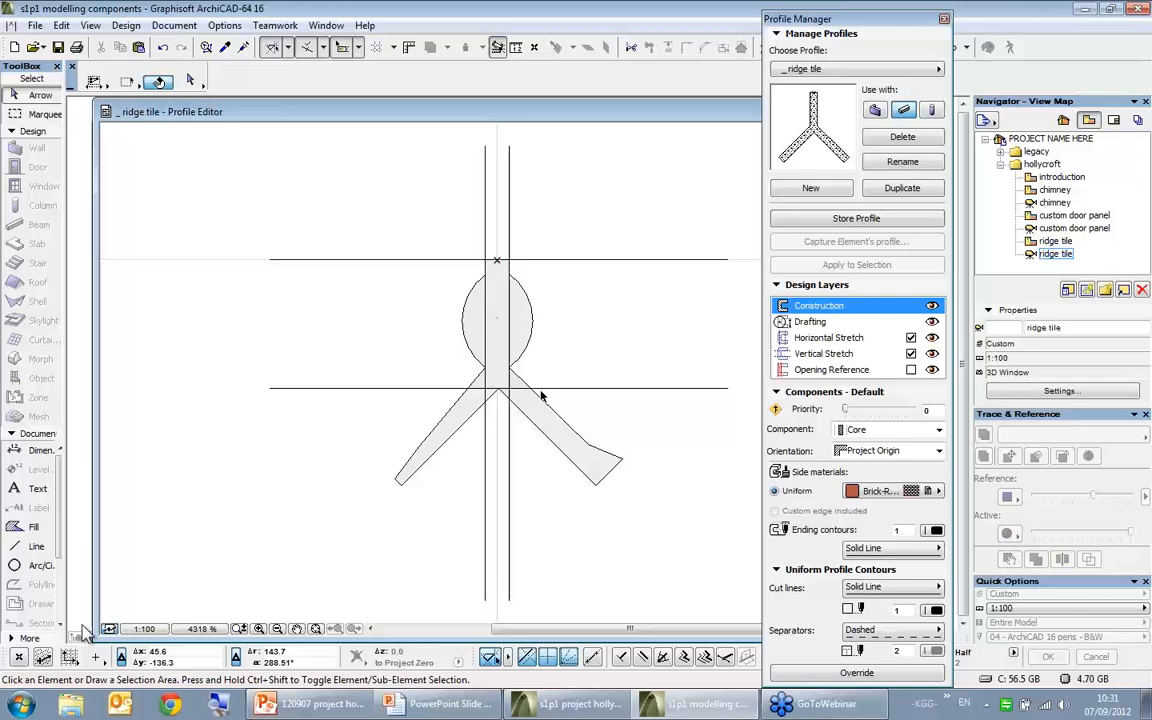
left_click(866, 220)
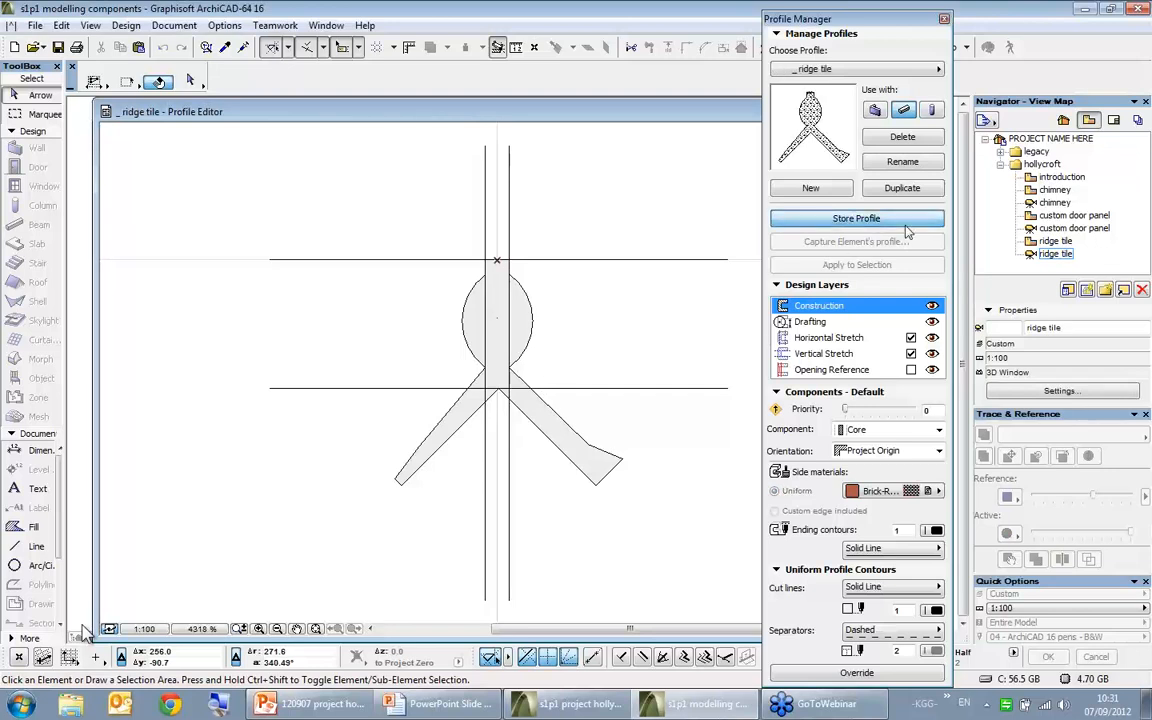
left_click(945, 20)
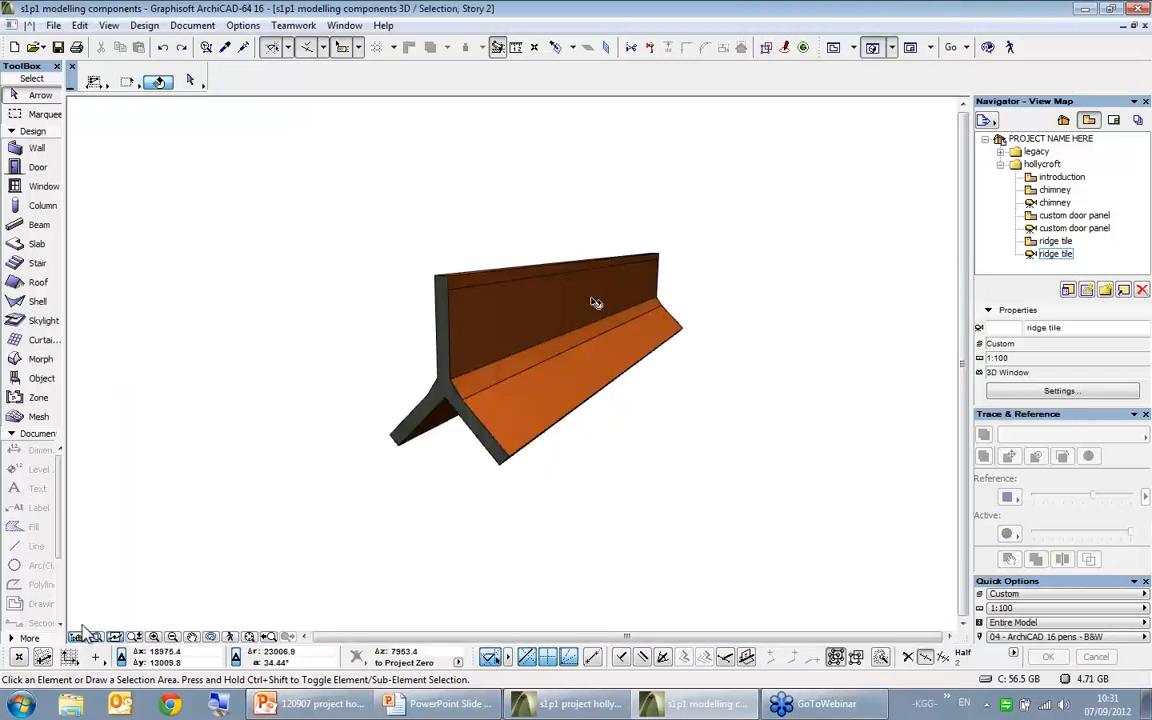
right_click(762, 264)
left_click(820, 508)
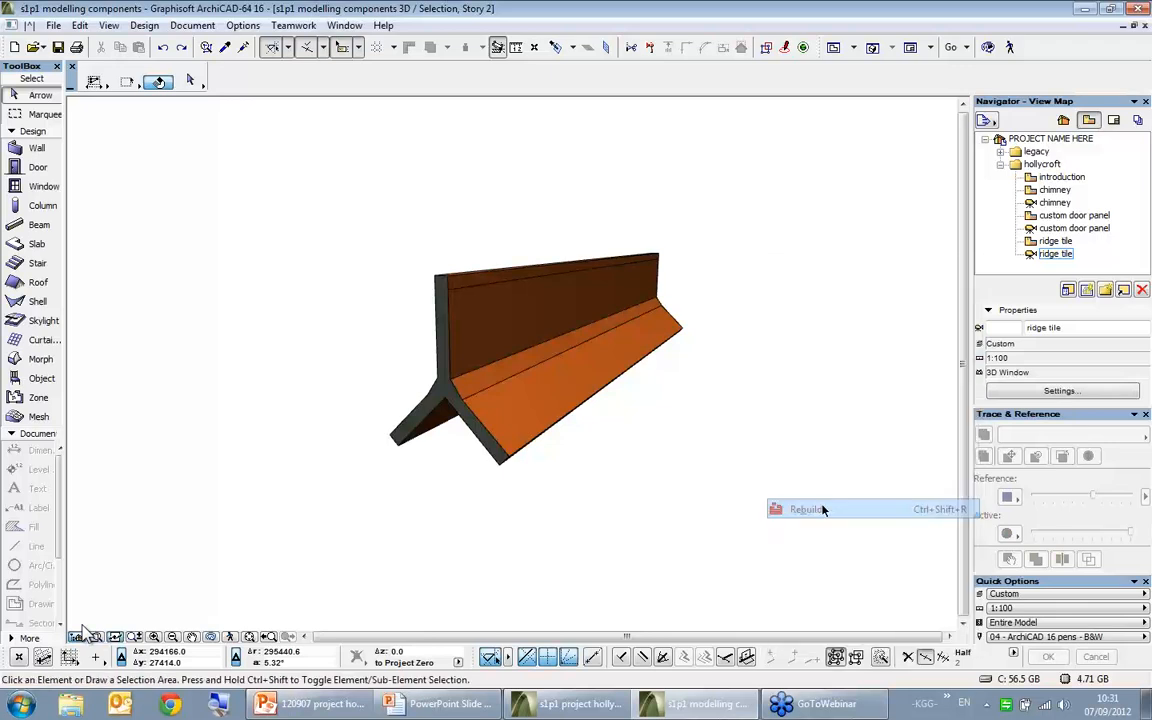
middle_click_drag(496, 352, 733, 346, "shift")
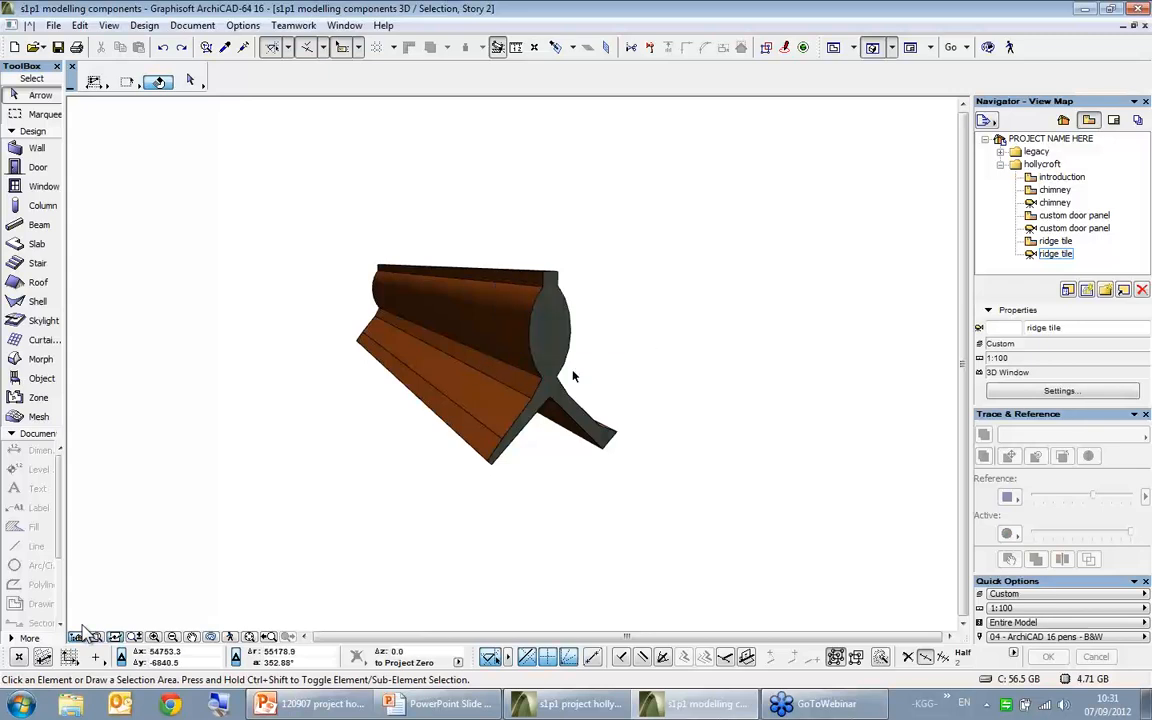
- Switch to the "s1p1 project hollycroft" file and open its "0. Ground Floor" plan from the existing building views
left_click(568, 705)
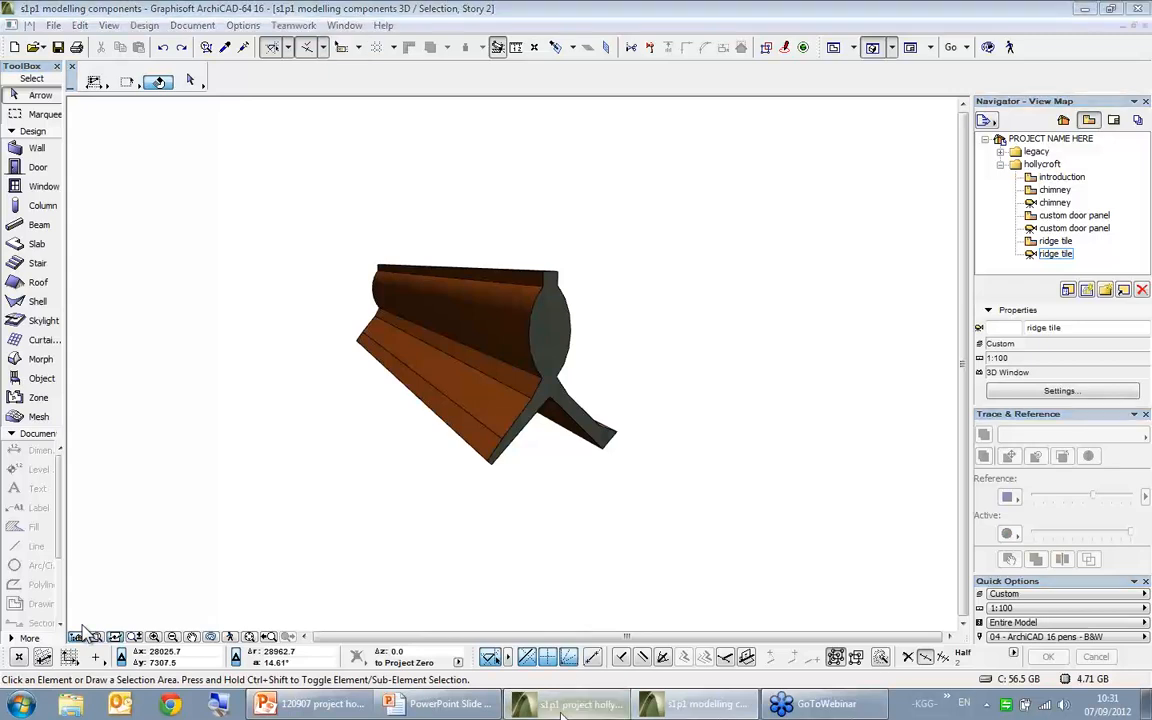
middle_click_drag(730, 270, 688, 212)
double_click(1040, 217)
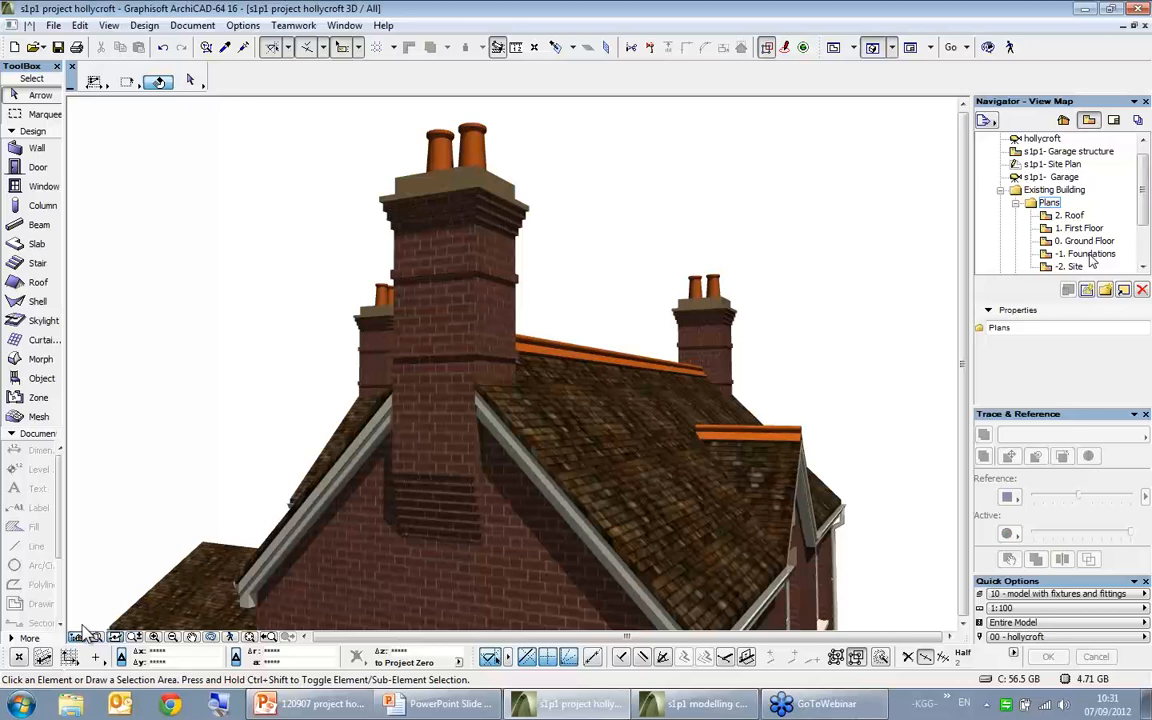
double_click(1085, 241)
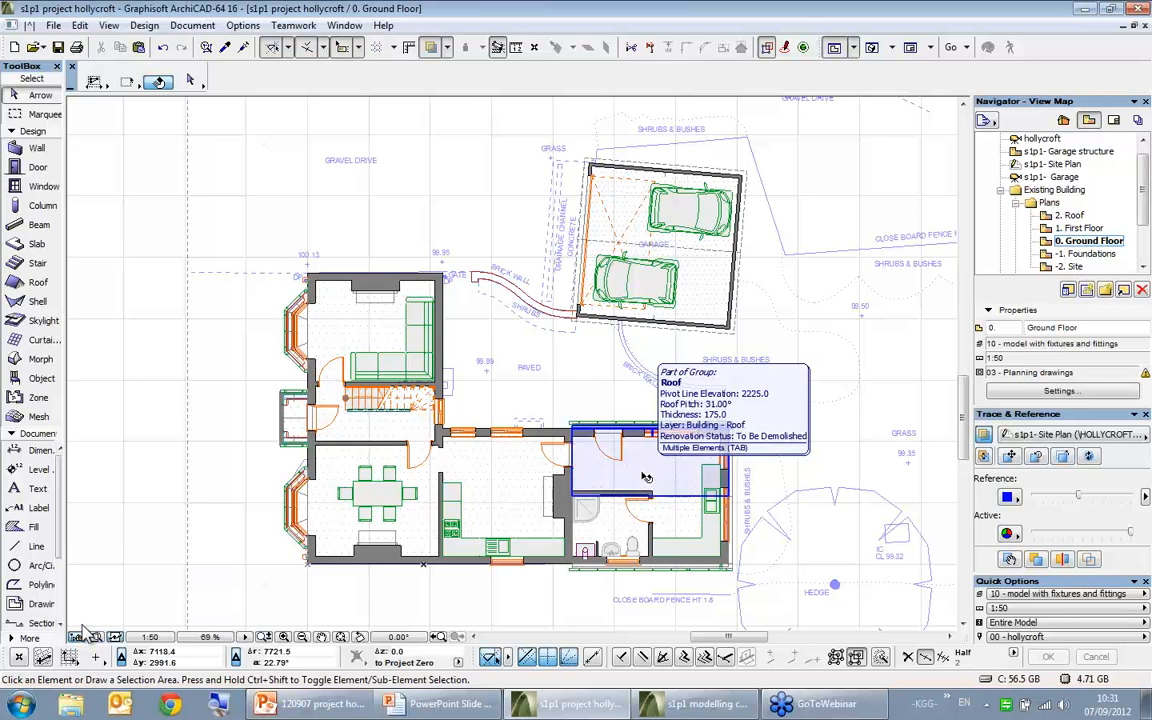
- Compare the ground floor plan with the site plan trace reference using the splitter, and turn the trace off
left_click(706, 283)
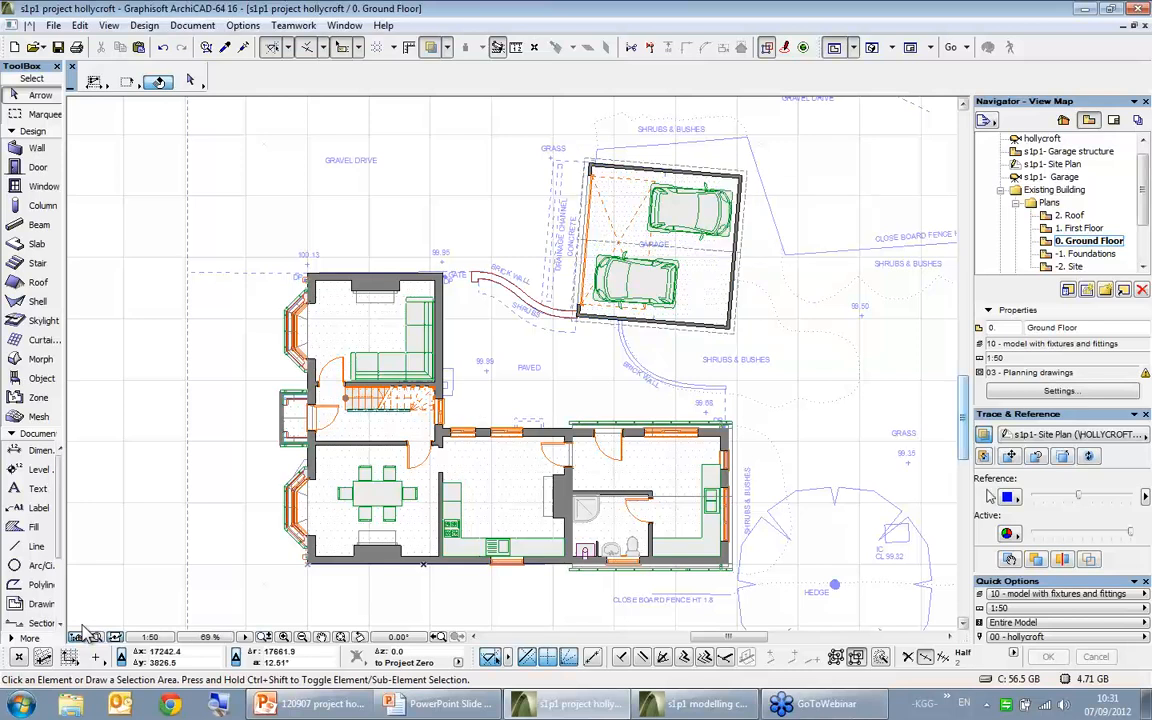
left_click(984, 435)
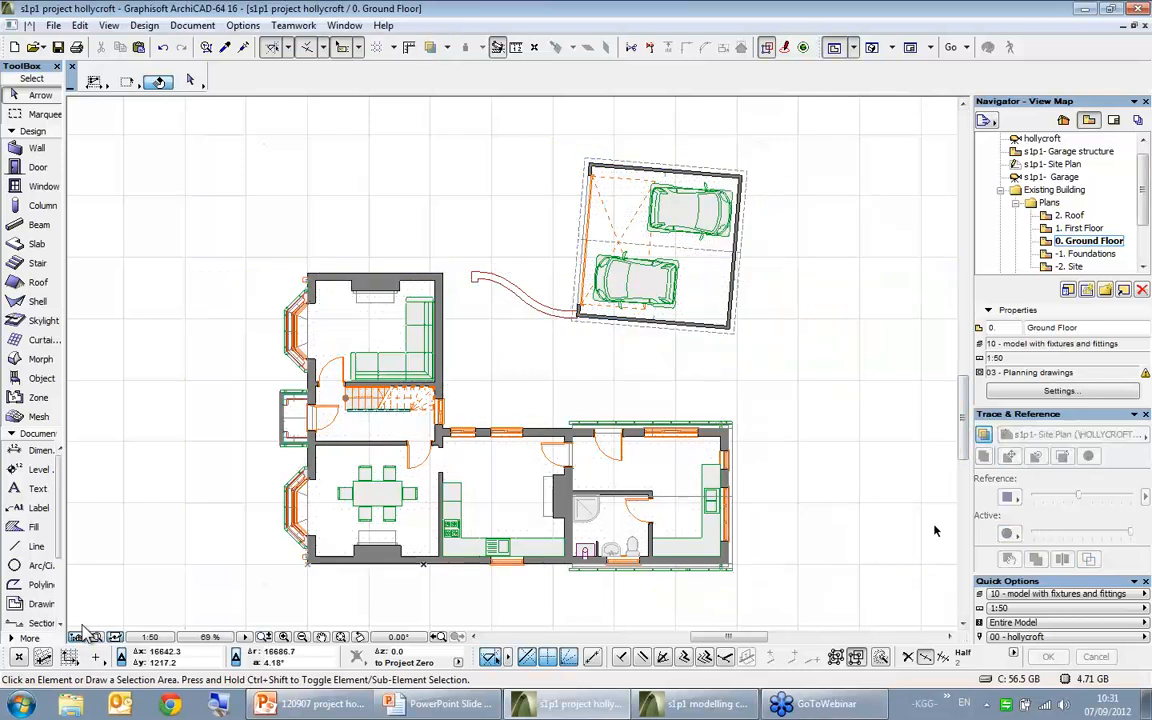
left_click(984, 435)
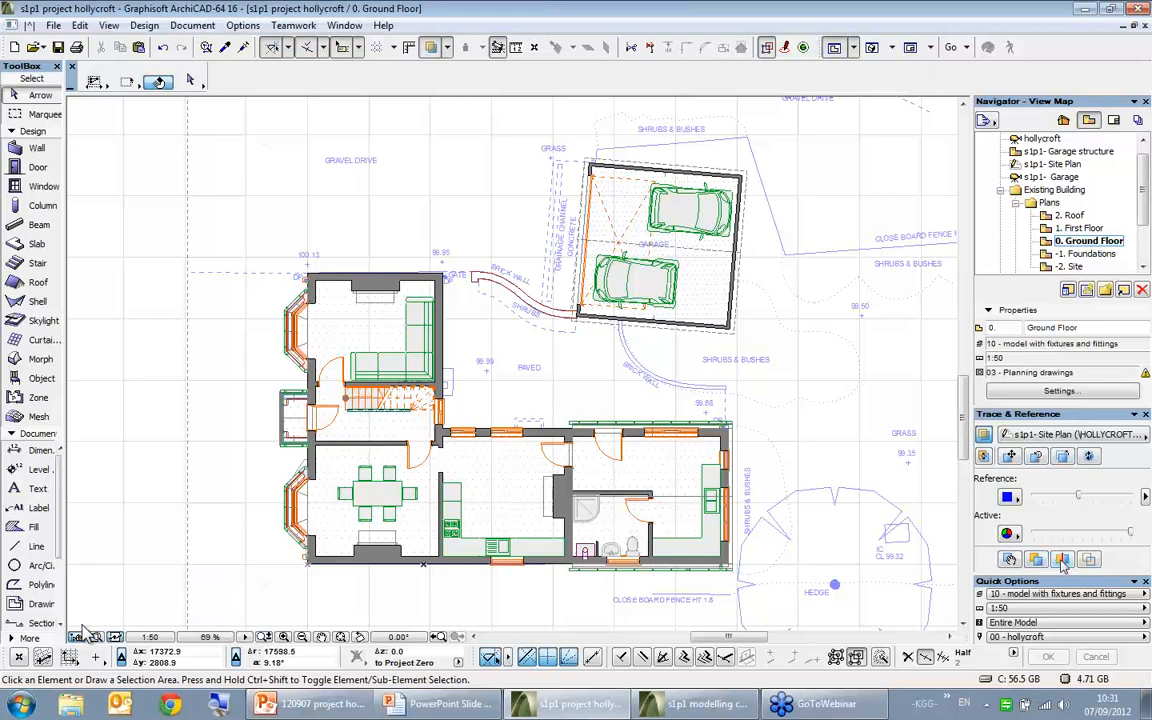
left_click(1063, 560)
mouse_move(72, 360)
left_mouse_down()
mouse_move(459, 411)
mouse_move(268, 420)
mouse_move(484, 440)
mouse_move(280, 446)
mouse_move(468, 452)
mouse_move(434, 464)
mouse_move(657, 485)
mouse_move(258, 495)
mouse_move(438, 500)
mouse_move(360, 506)
mouse_move(419, 507)
left_mouse_up()
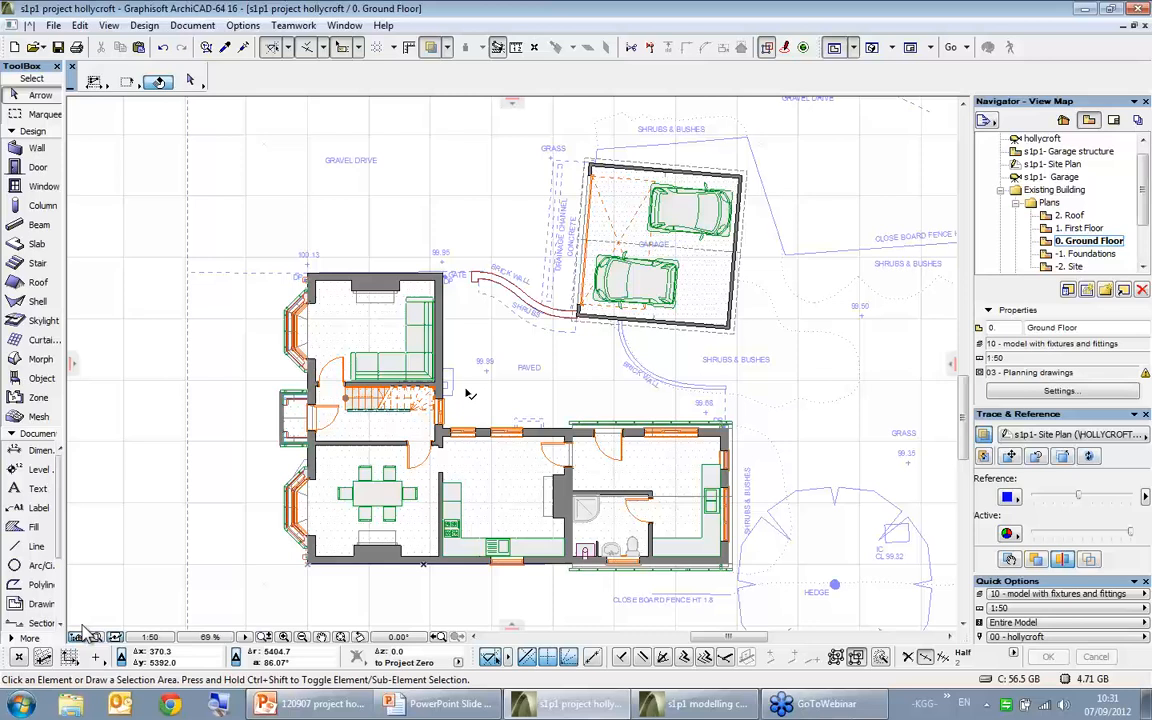
left_click(983, 436)
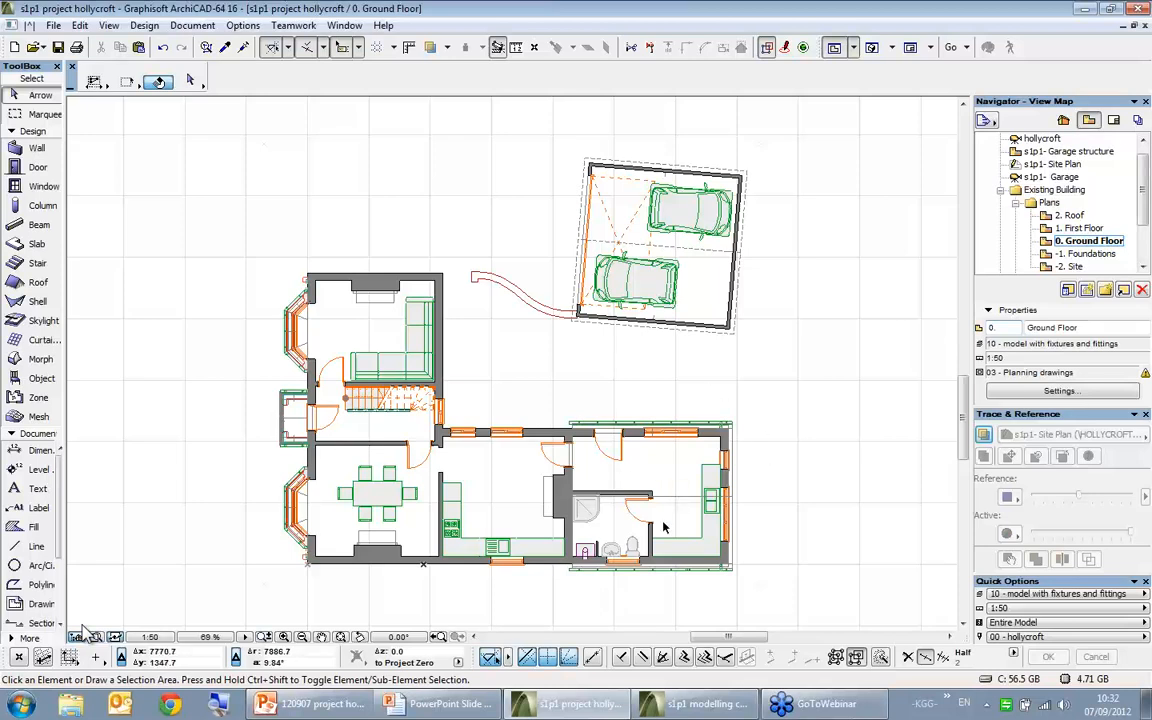
- View the First Floor and Roof plans, and return to the Ground Floor plan
double_click(1080, 229)
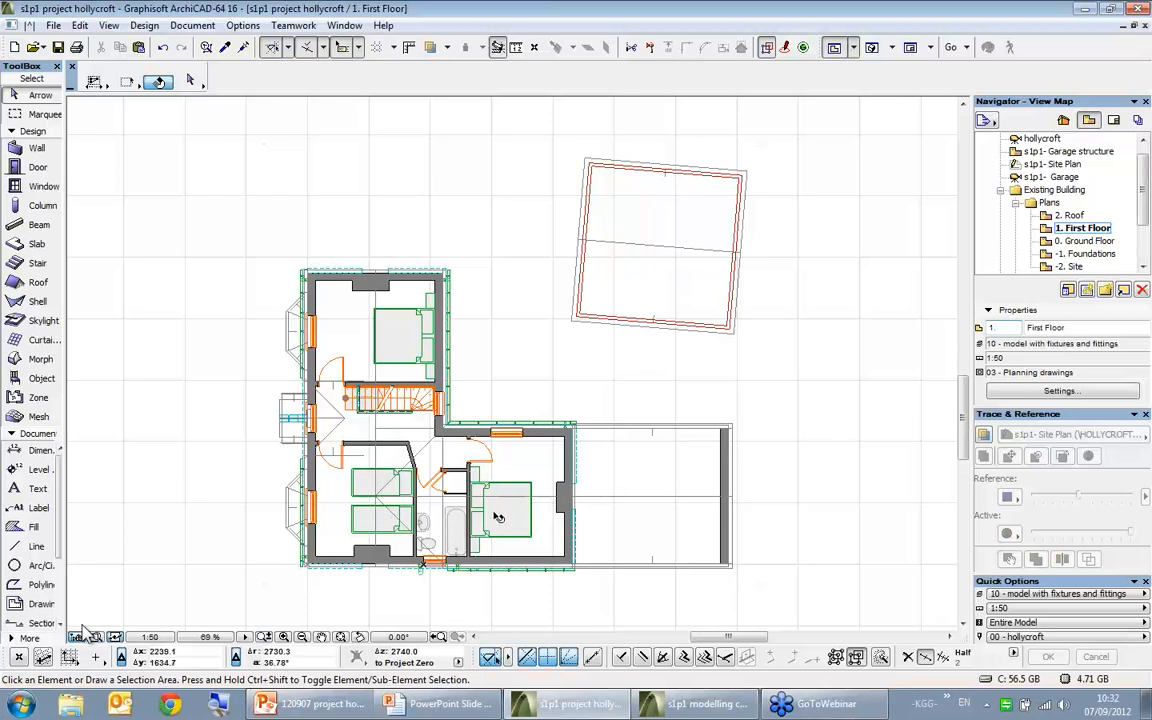
double_click(1070, 215)
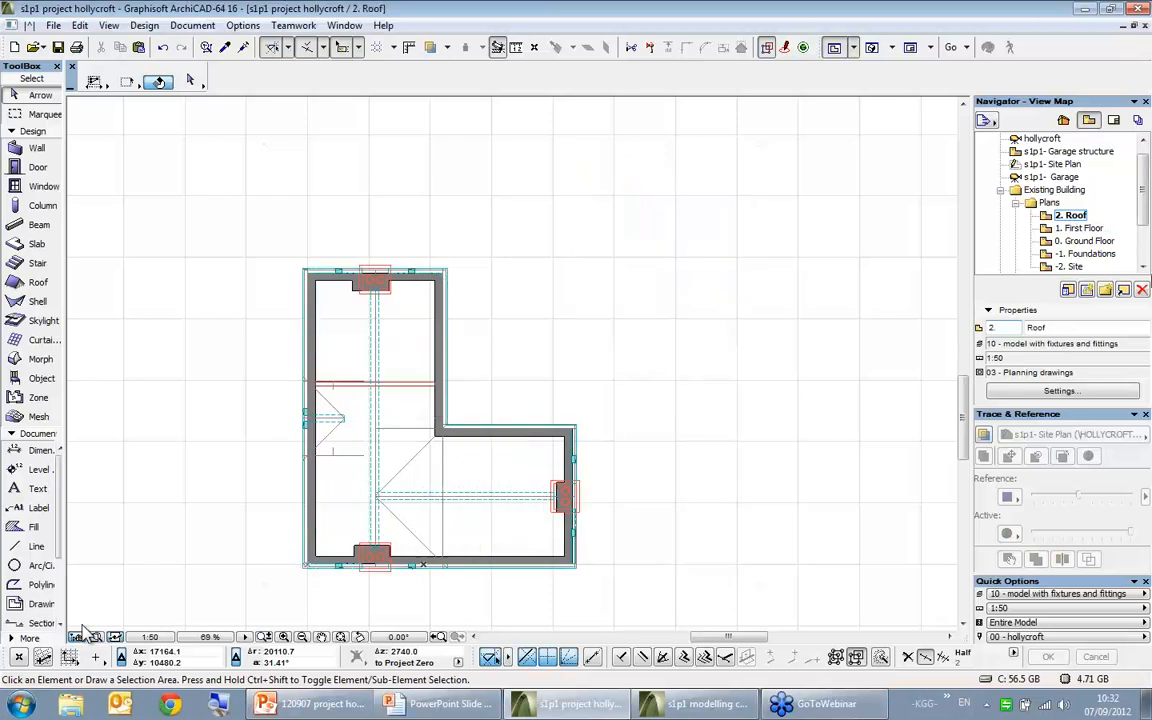
double_click(1084, 241)
- Open the linear "E-01 Front Elevation" view and examine the entrance porch closely
scroll(1085, 241, "down", 3)
double_click(1062, 217)
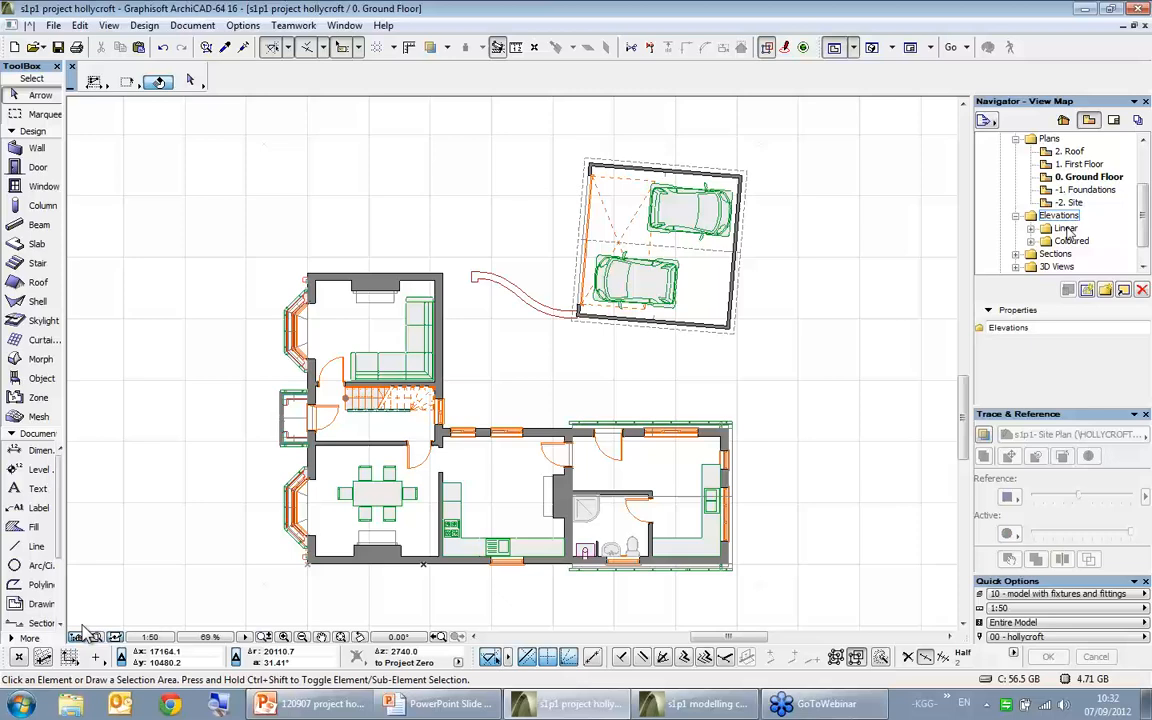
double_click(1066, 229)
left_click(1093, 206)
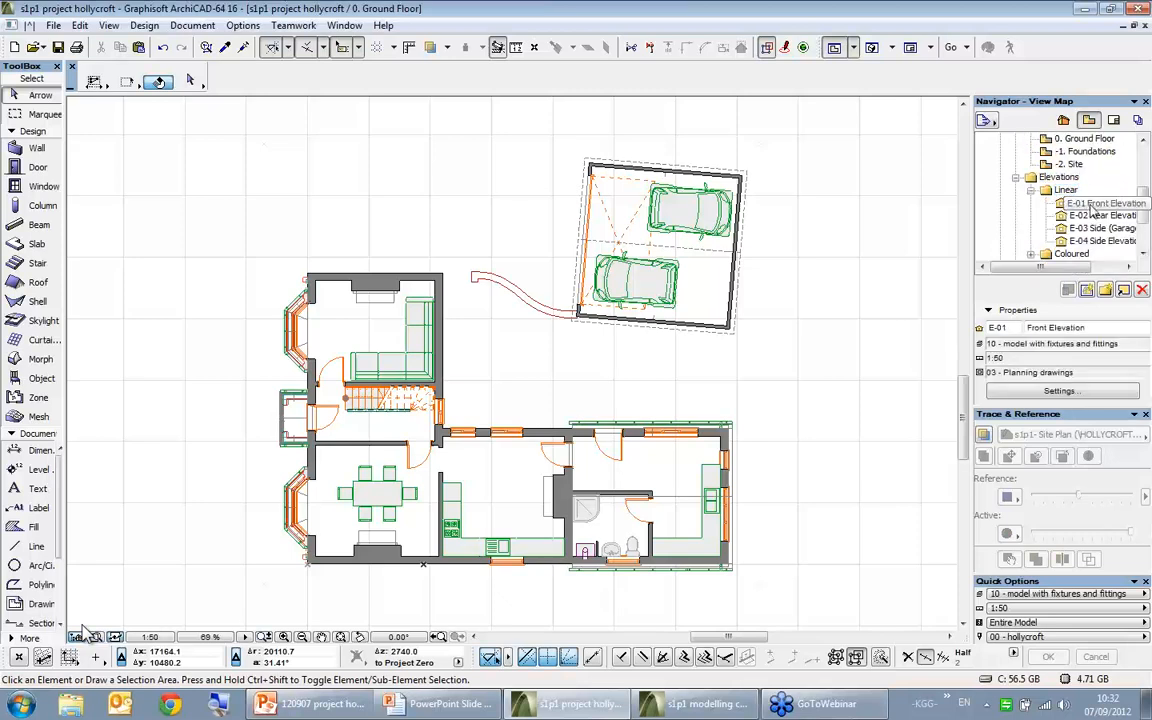
double_click(1093, 205)
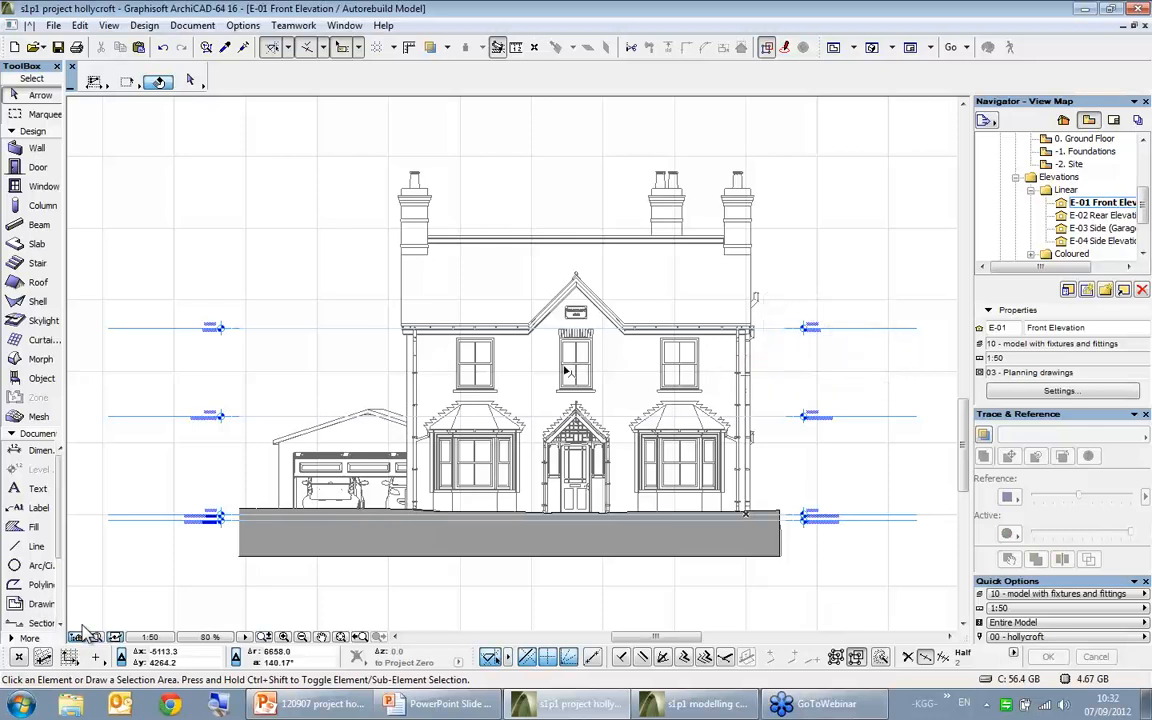
scroll(575, 410, "up", 5)
middle_click_drag(483, 411, 583, 285)
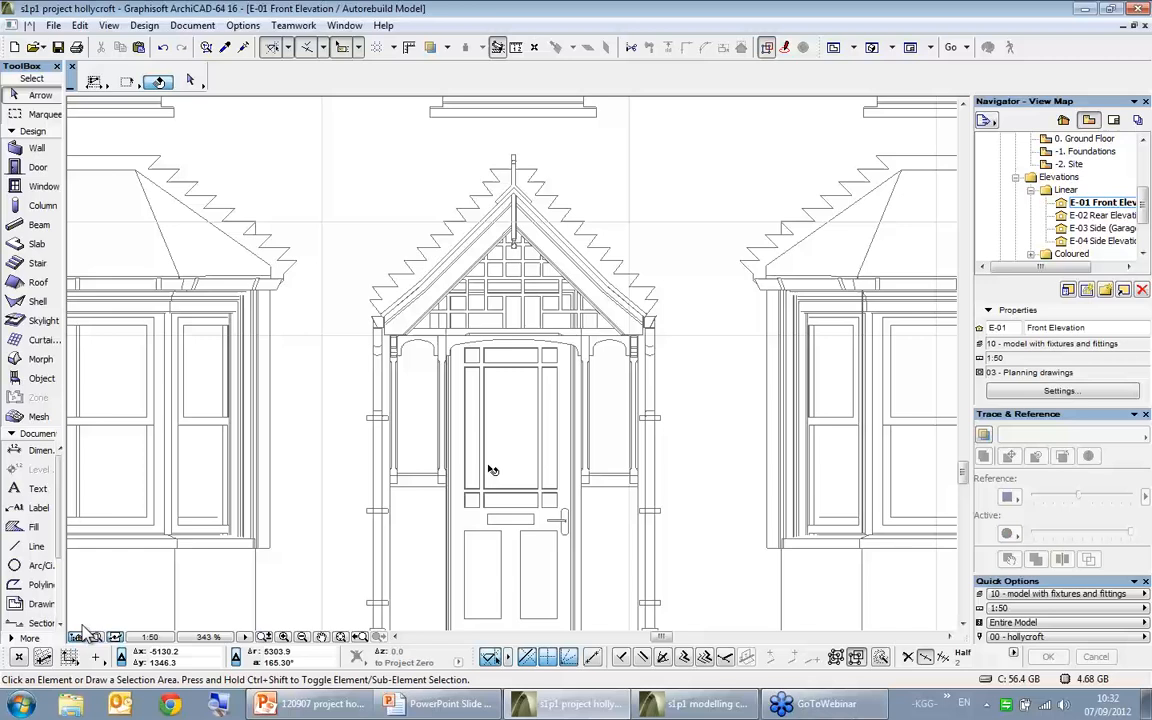
double_click(1110, 216)
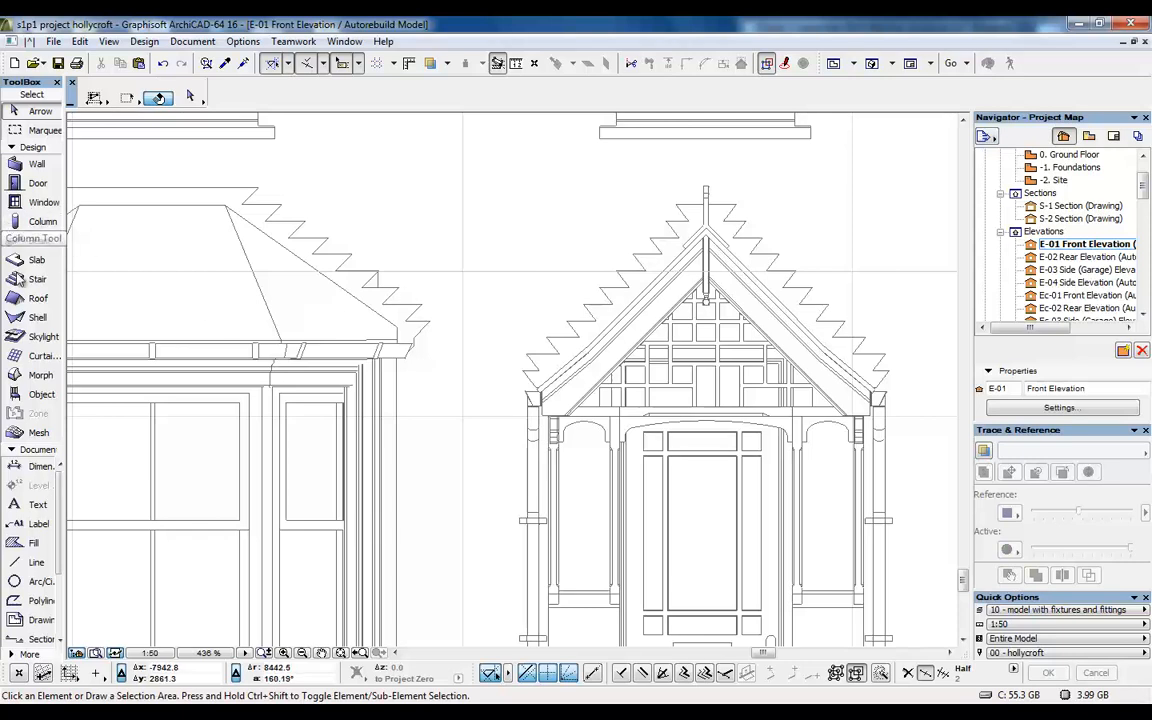
- Draw a closed morph polygon with jagged spikes along its upper edge in the empty area between the bay window and the porch gable
left_click(38, 375)
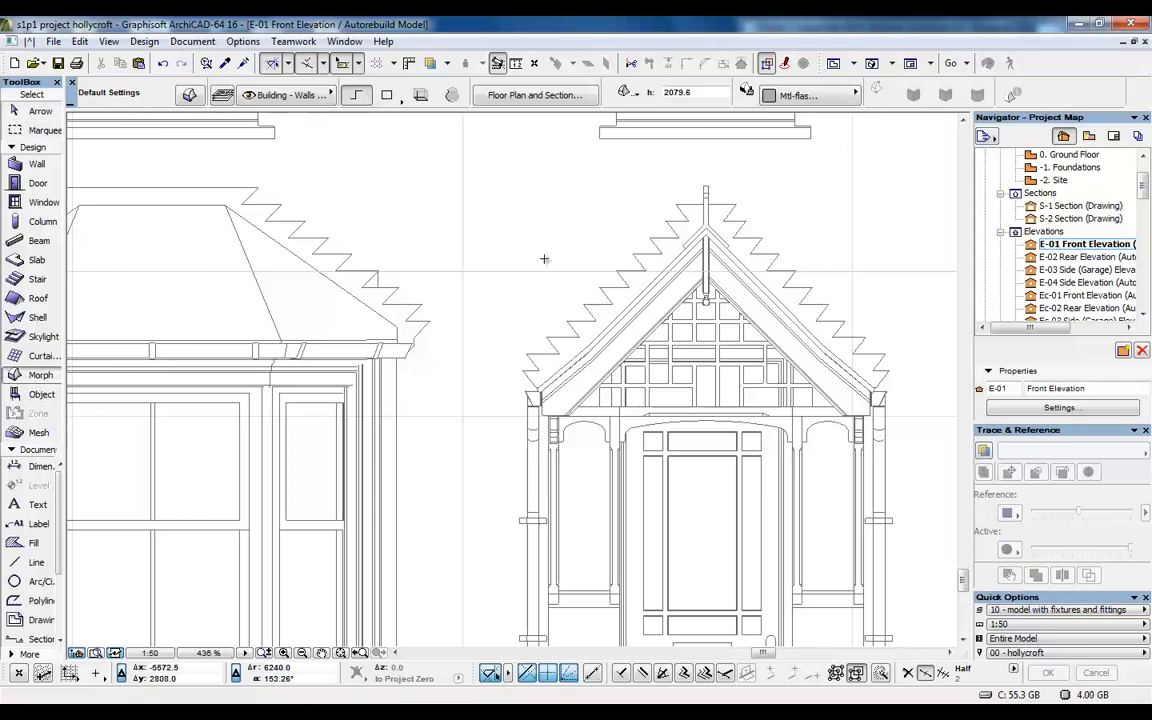
left_click(512, 255)
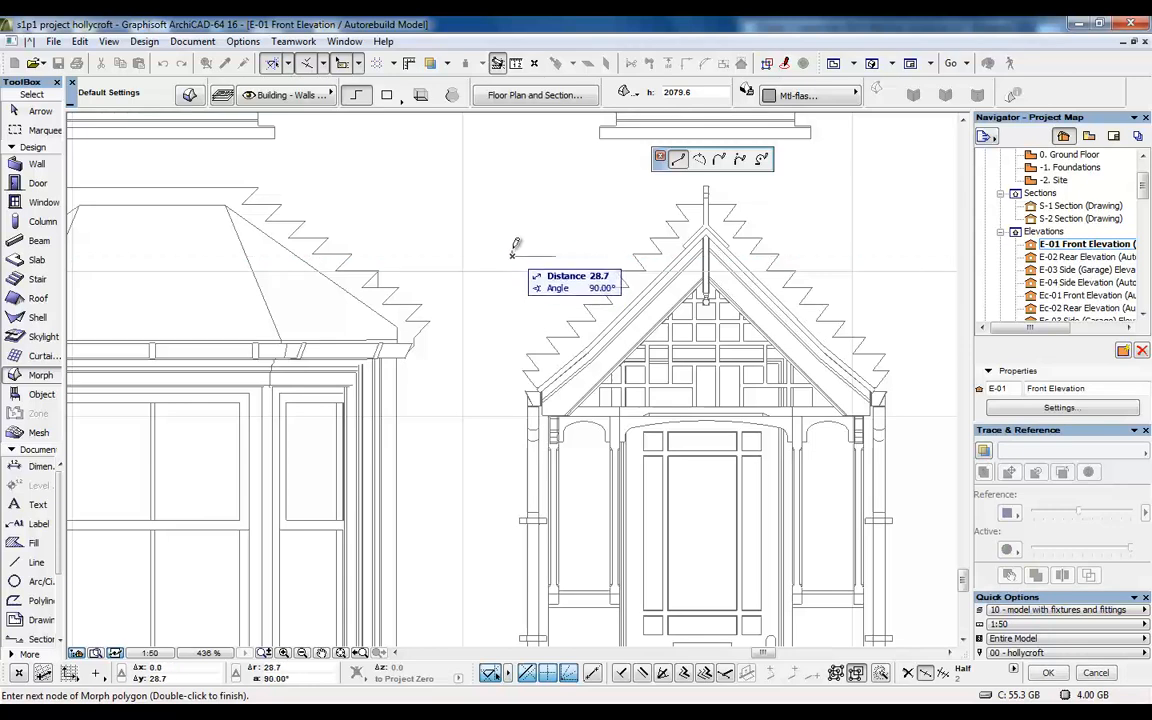
left_click(512, 229)
left_click(477, 229)
left_click(477, 206)
left_click(501, 182)
left_click(507, 204)
left_click(529, 177)
left_click(532, 195)
left_click(553, 180)
left_click(581, 202)
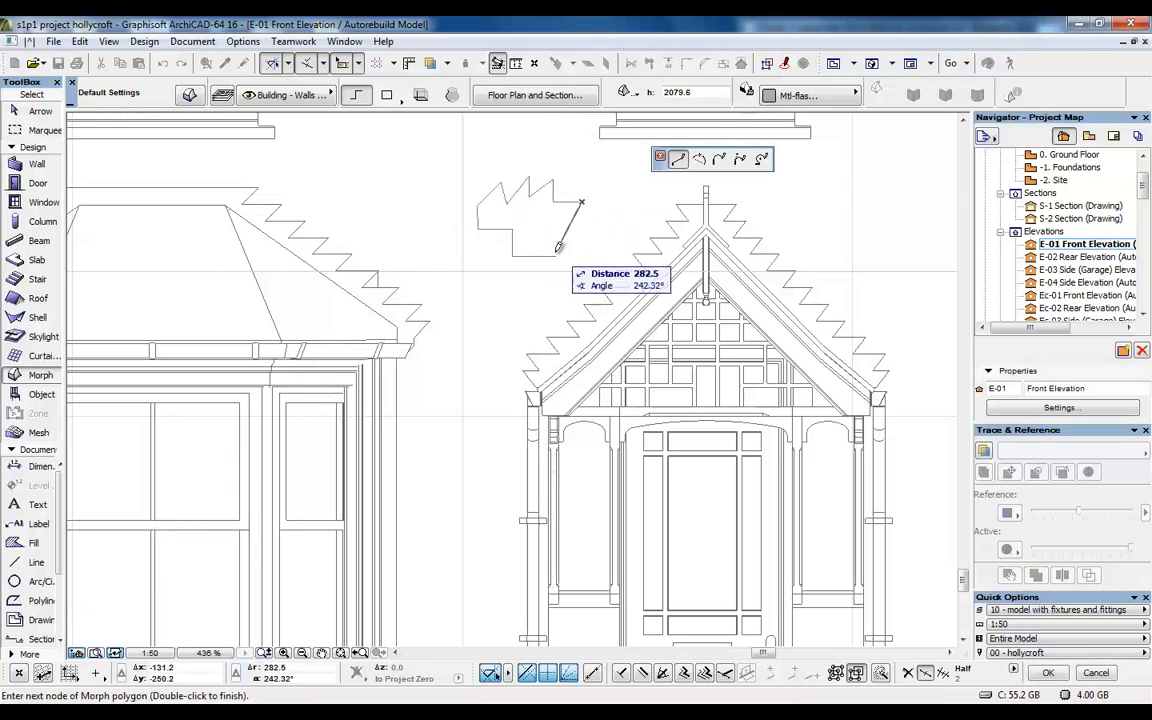
left_click(556, 256)
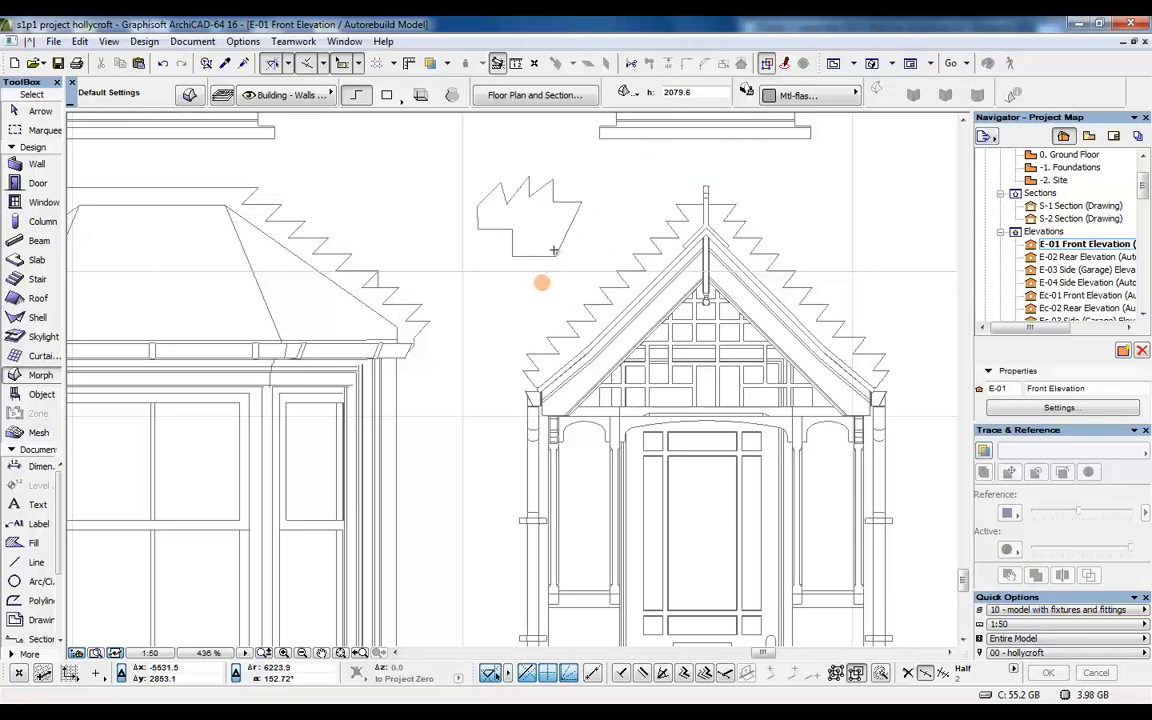
- In 3D, extrude the jagged morph polygon into a thin solid and move it across to the wall between the bay window and porch
key("F3")
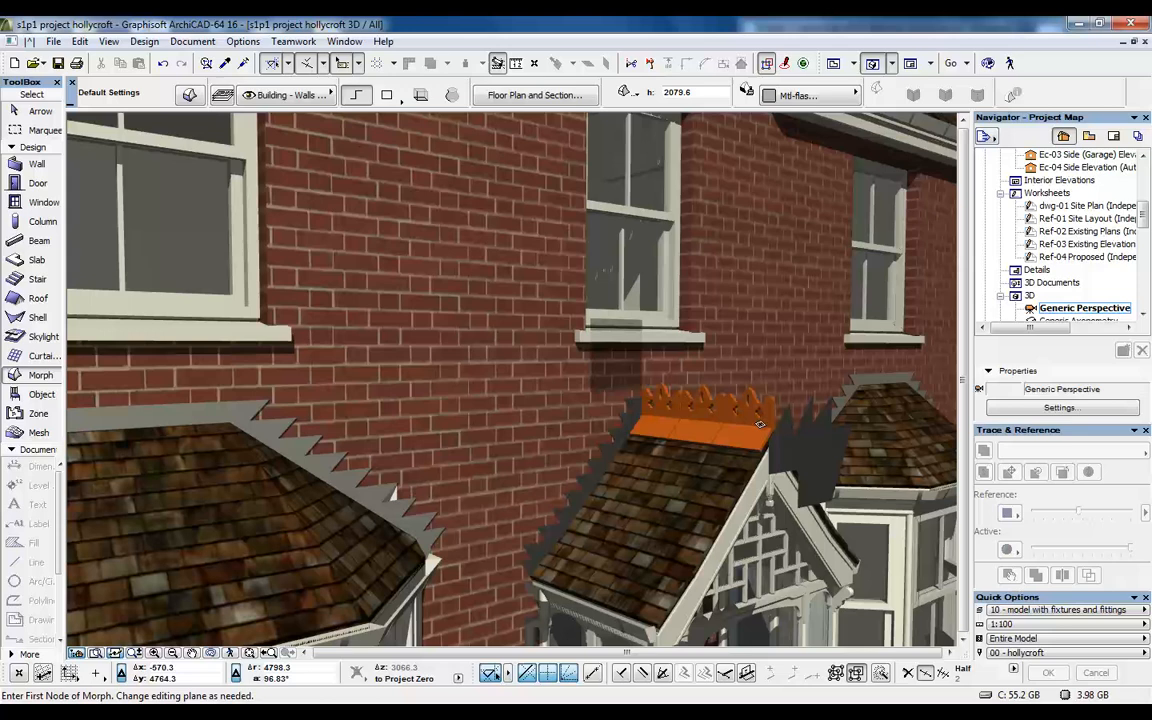
key("w")
left_click(826, 458)
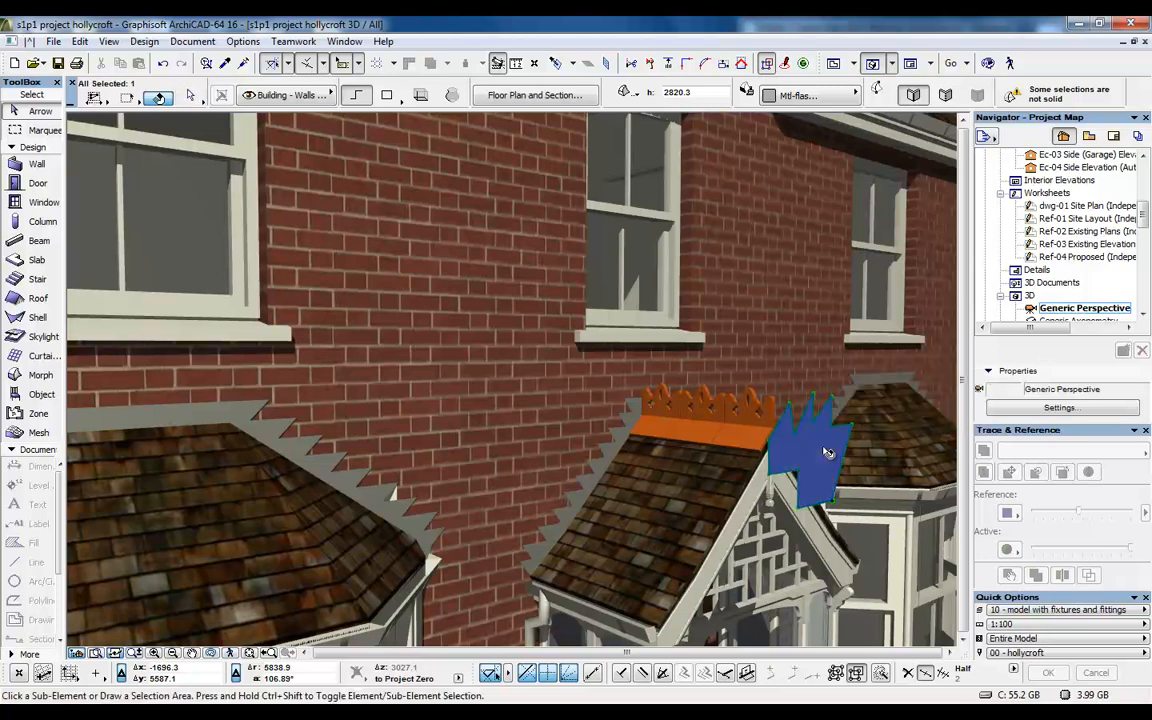
left_click(826, 453)
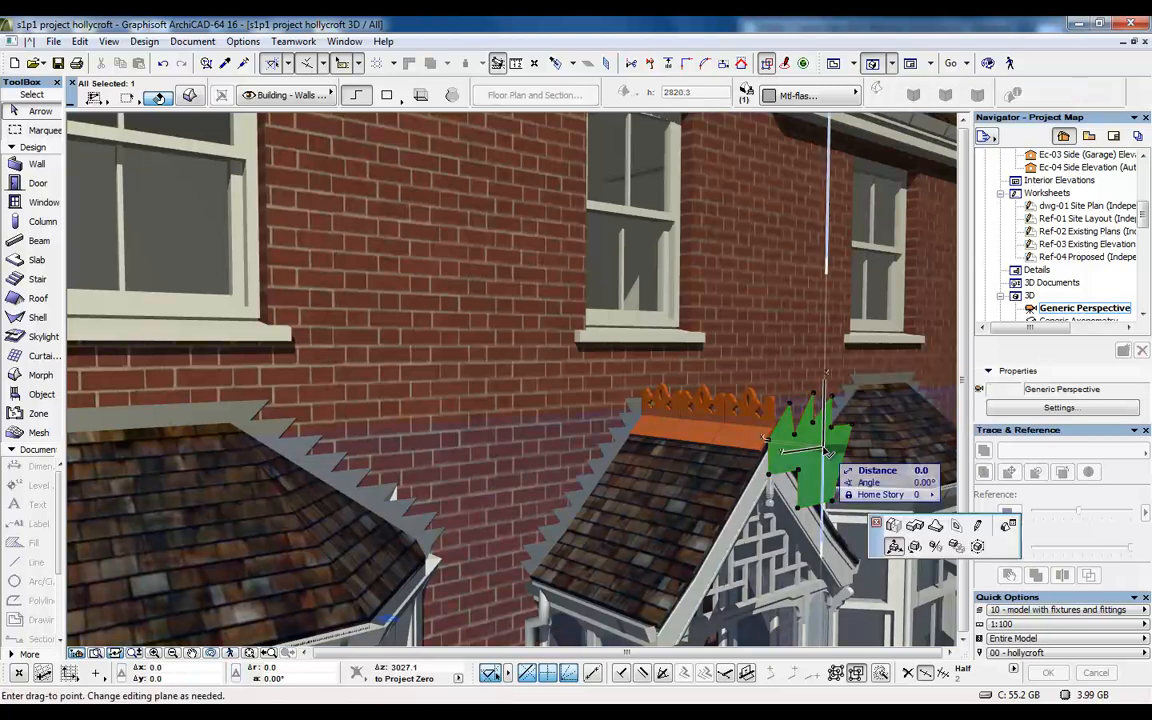
left_click(677, 159)
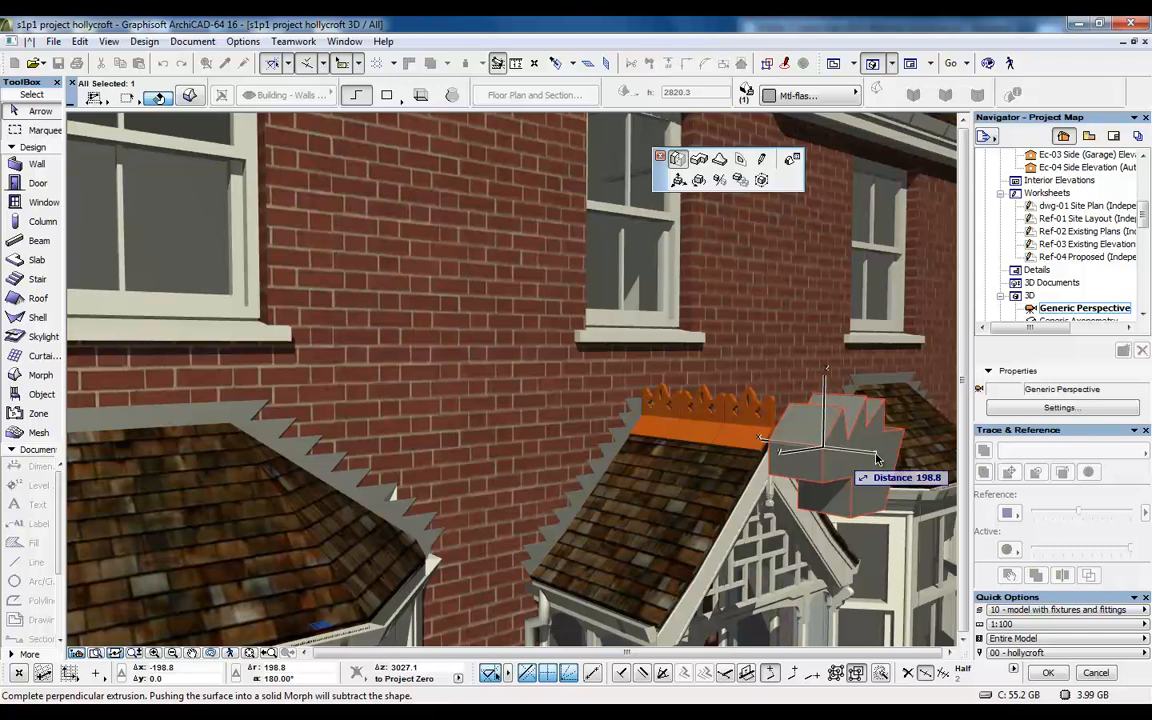
left_click(877, 458)
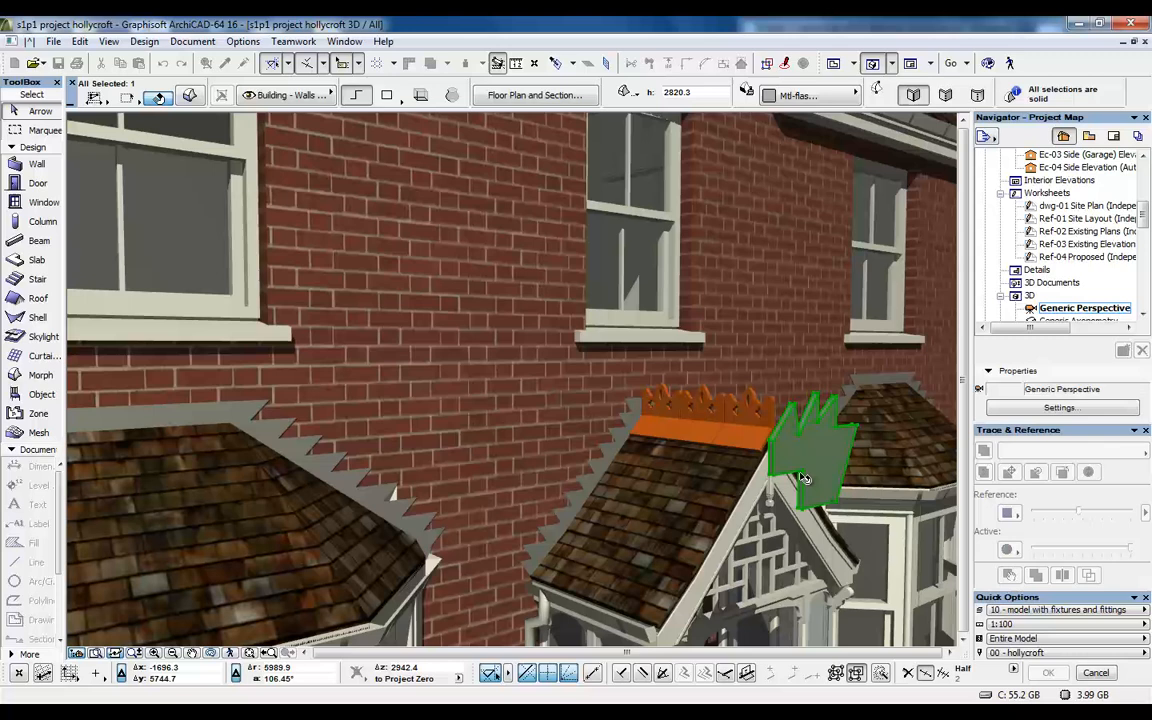
left_click(770, 481)
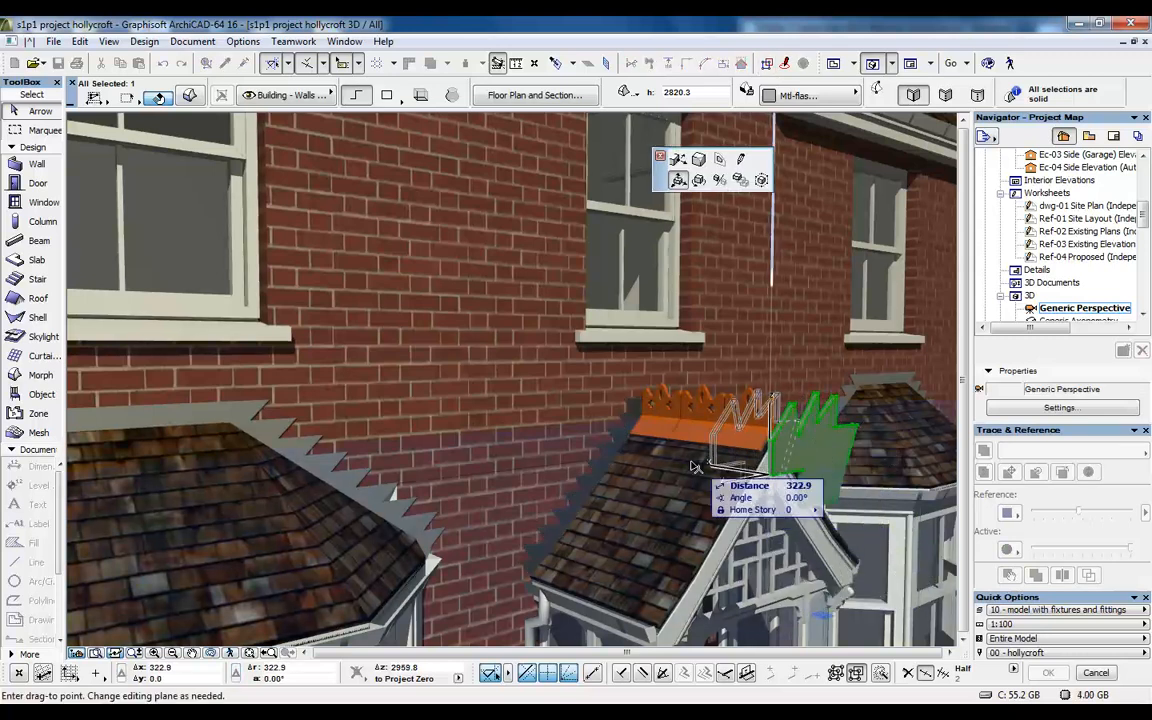
left_click(643, 418)
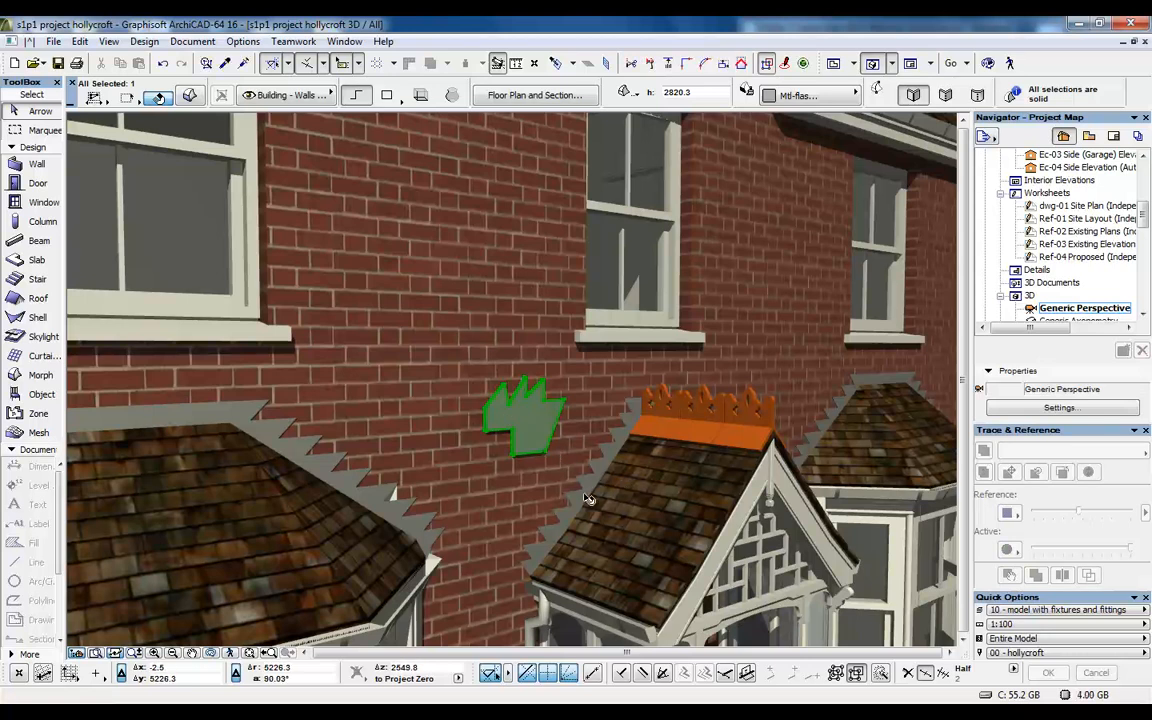
- Open the linear E-01 Front Elevation from the saved views and delete the jagged morph beside the porch gable
left_click(1088, 135)
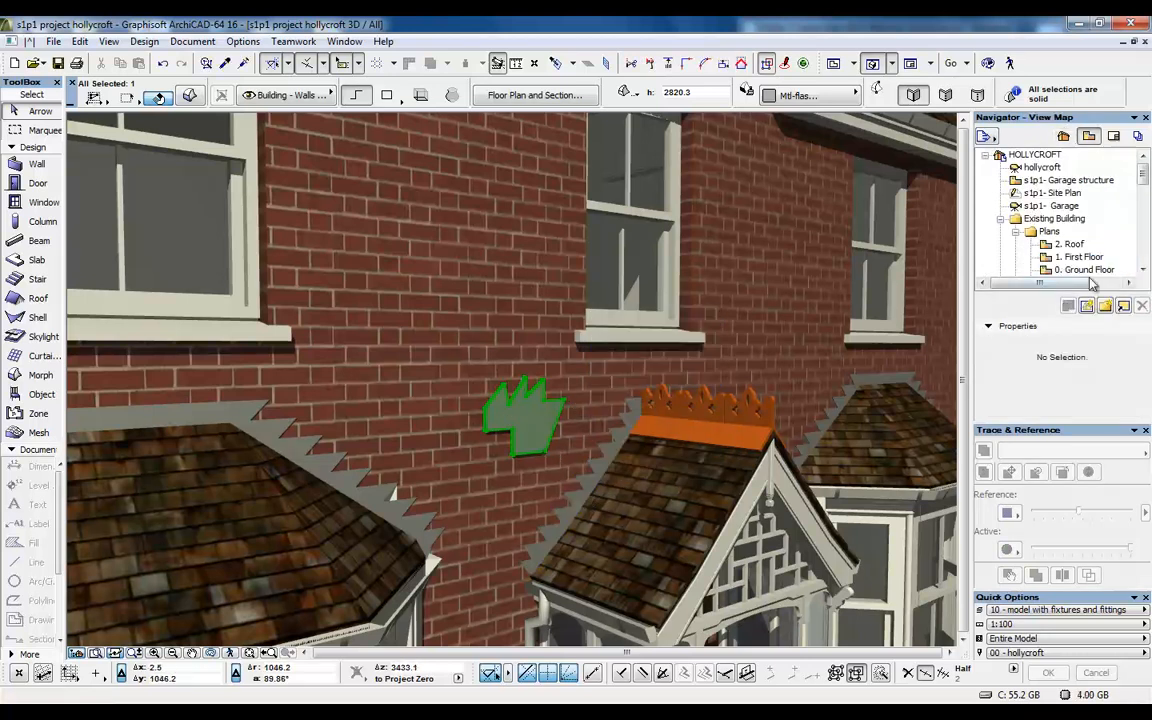
scroll(1105, 235, "down", 3)
double_click(1100, 232)
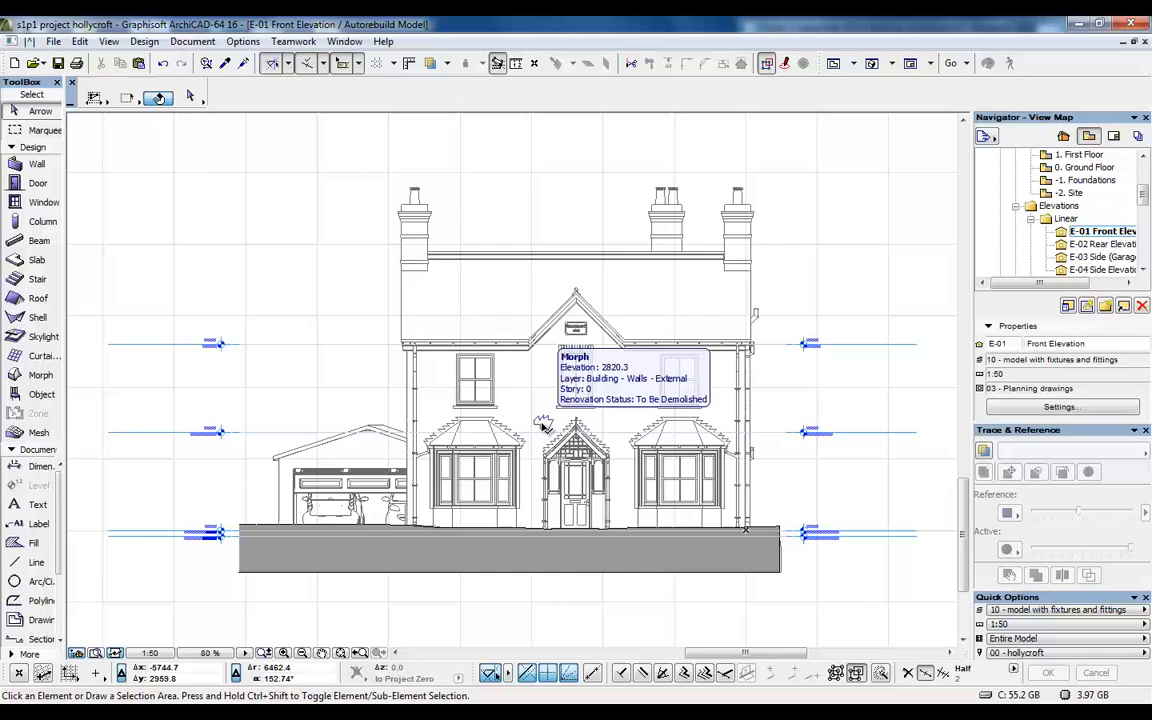
left_click(545, 426)
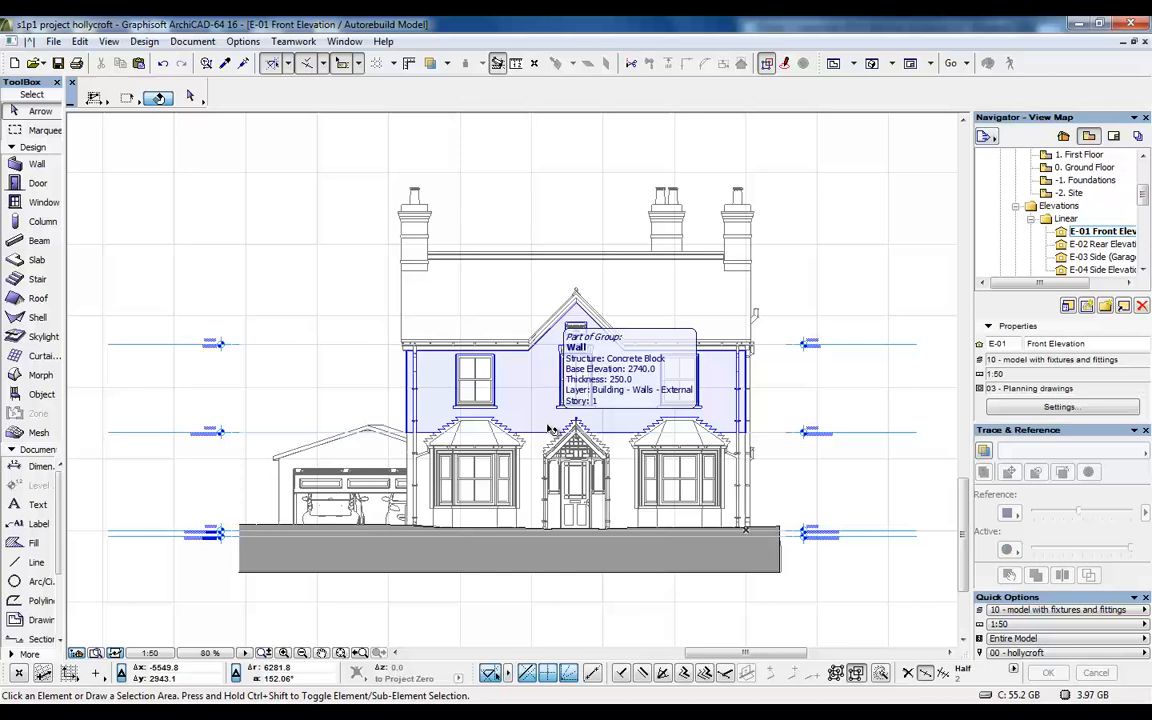
- View the linear E-02 Rear, E-03 Side (Garage) and E-04 Side elevations, examining the porch ridge tiles in E-03
key("F3")
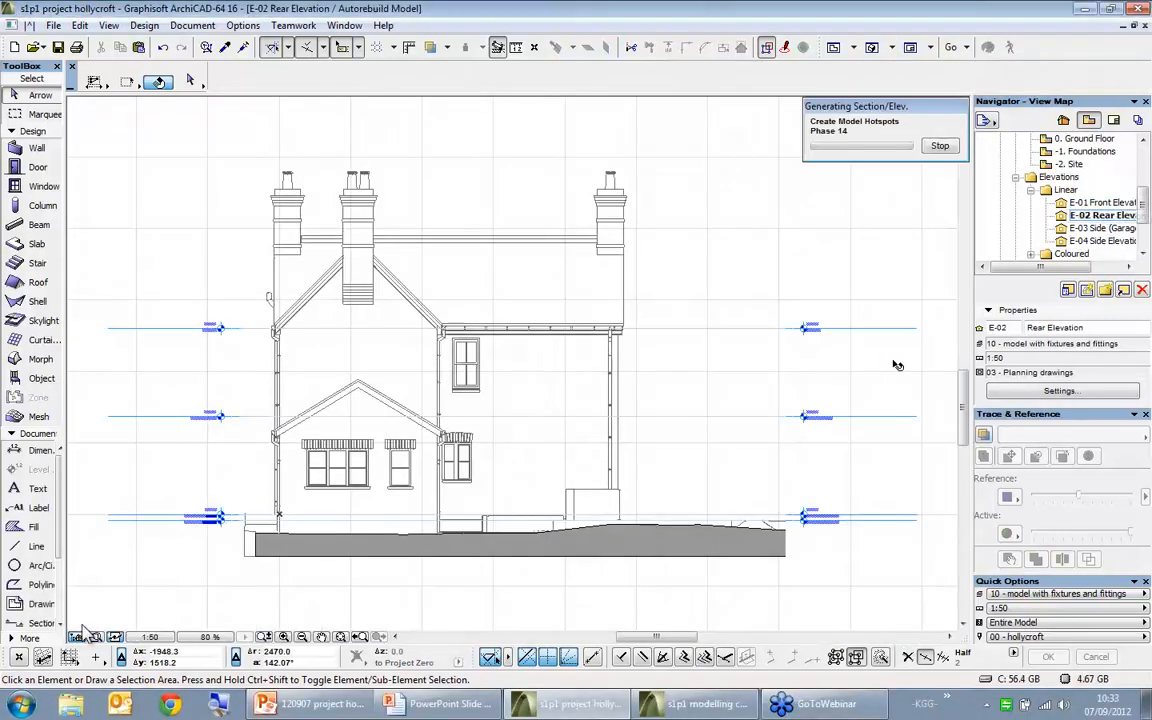
double_click(1084, 229)
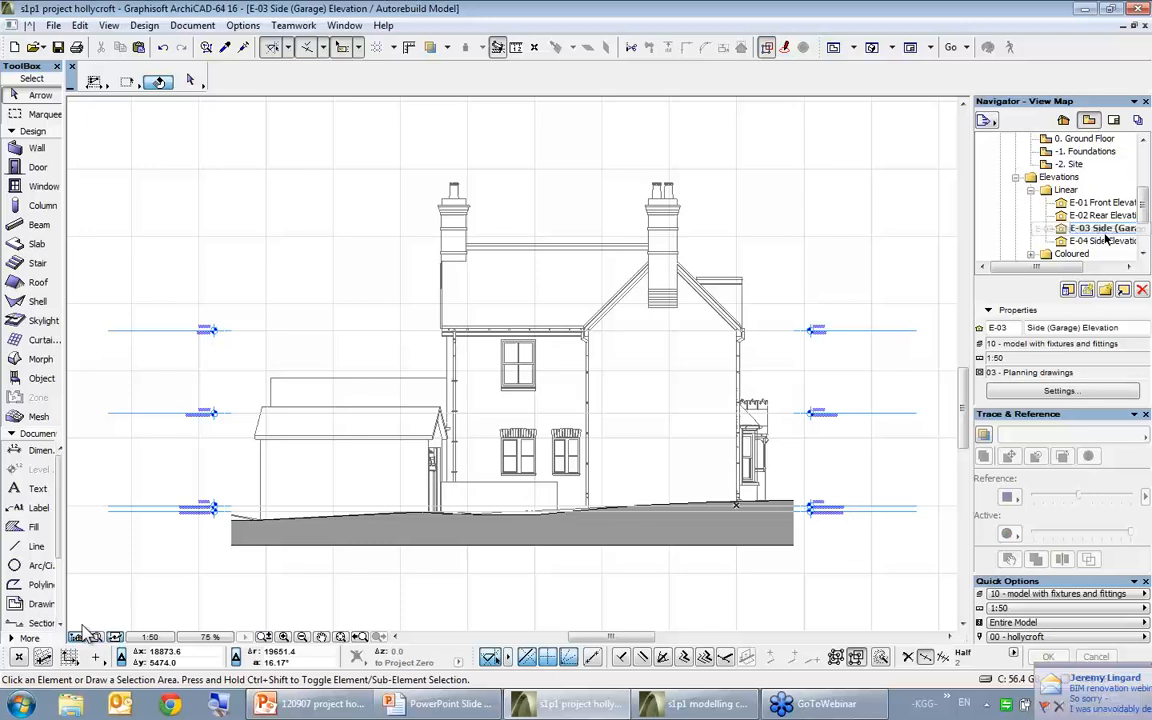
scroll(757, 429, "up", 6)
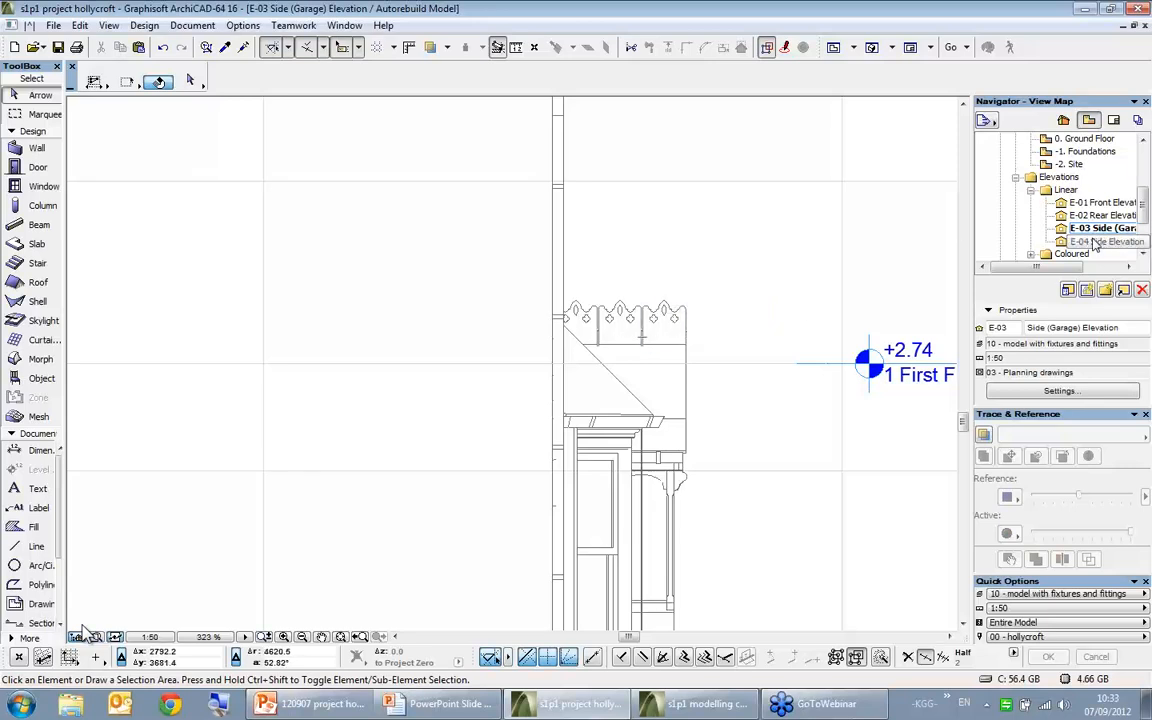
double_click(1097, 243)
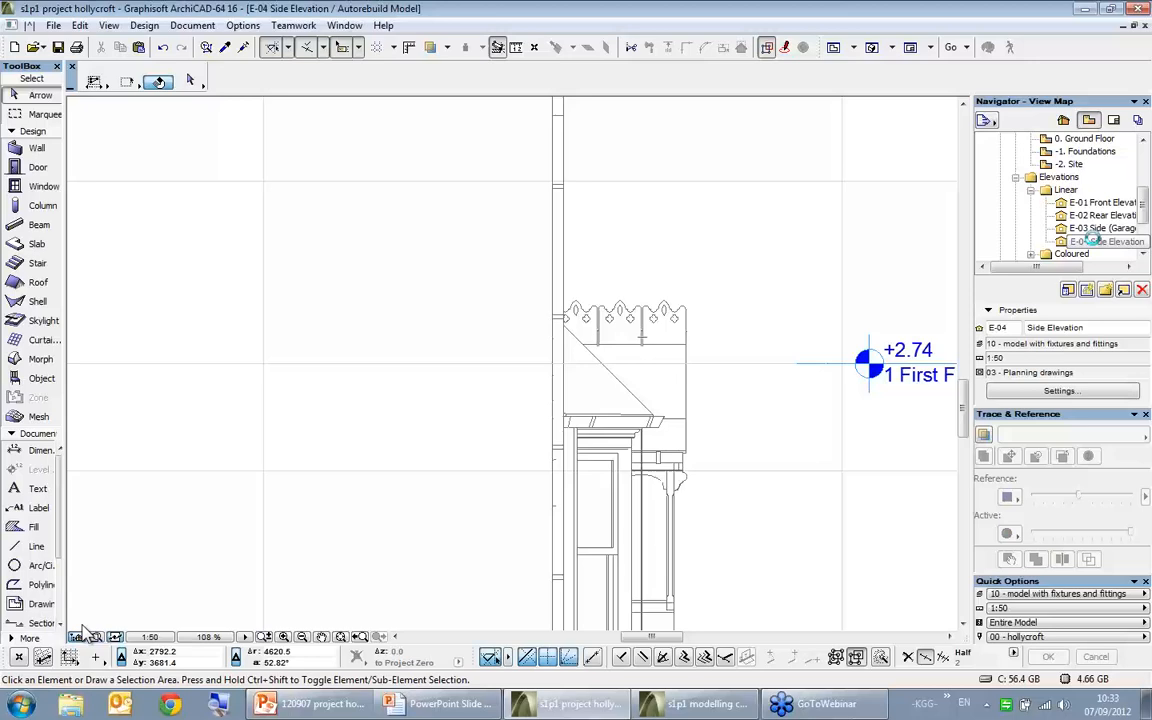
- Open the coloured Ec-01 Front Elevation and examine the entrance porch, its gable and the front door up close
double_click(1142, 254)
double_click(1068, 229)
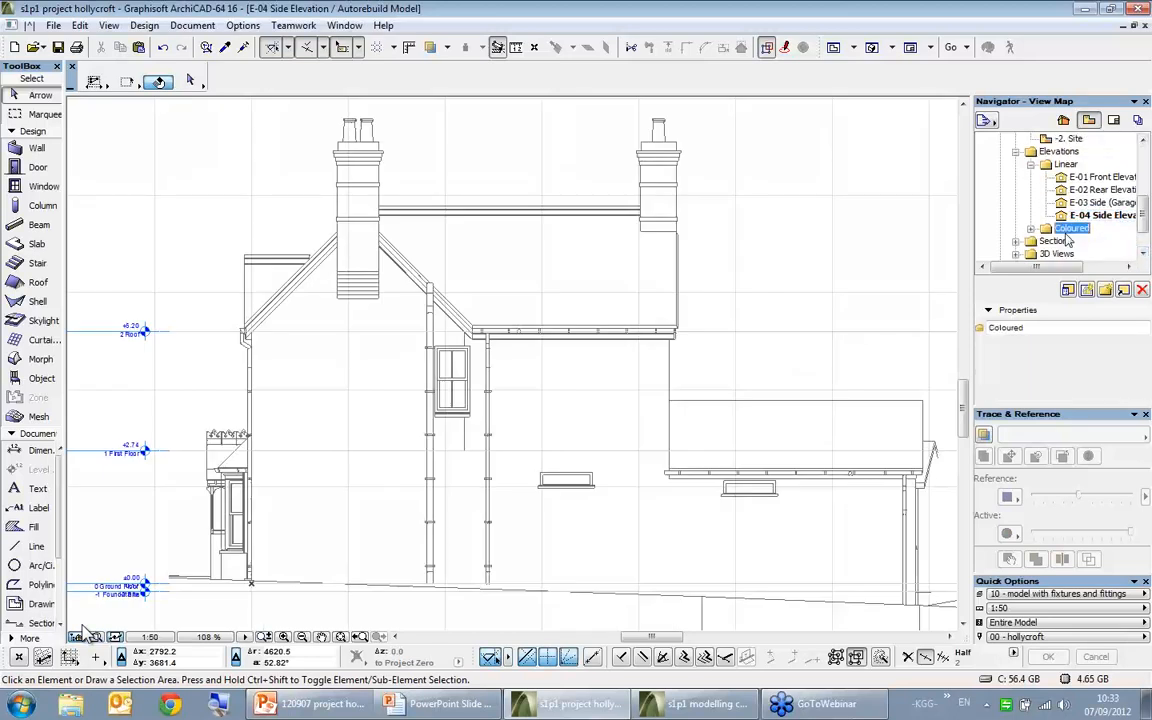
double_click(1098, 203)
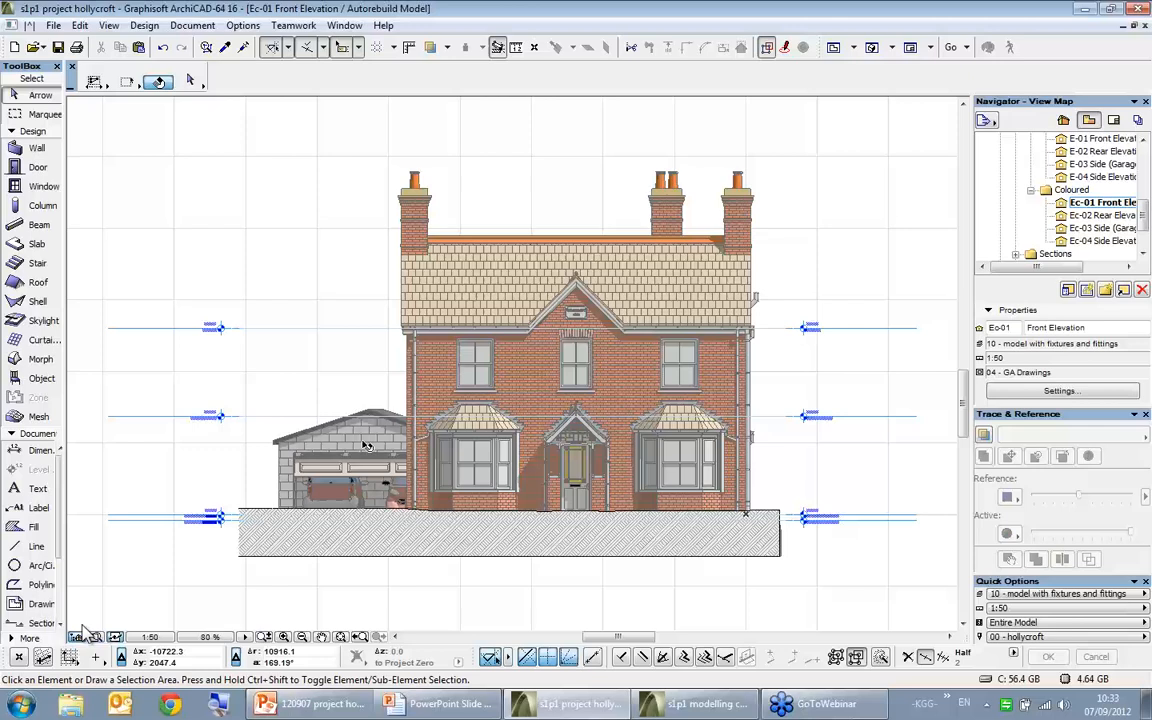
scroll(585, 445, "up", 4)
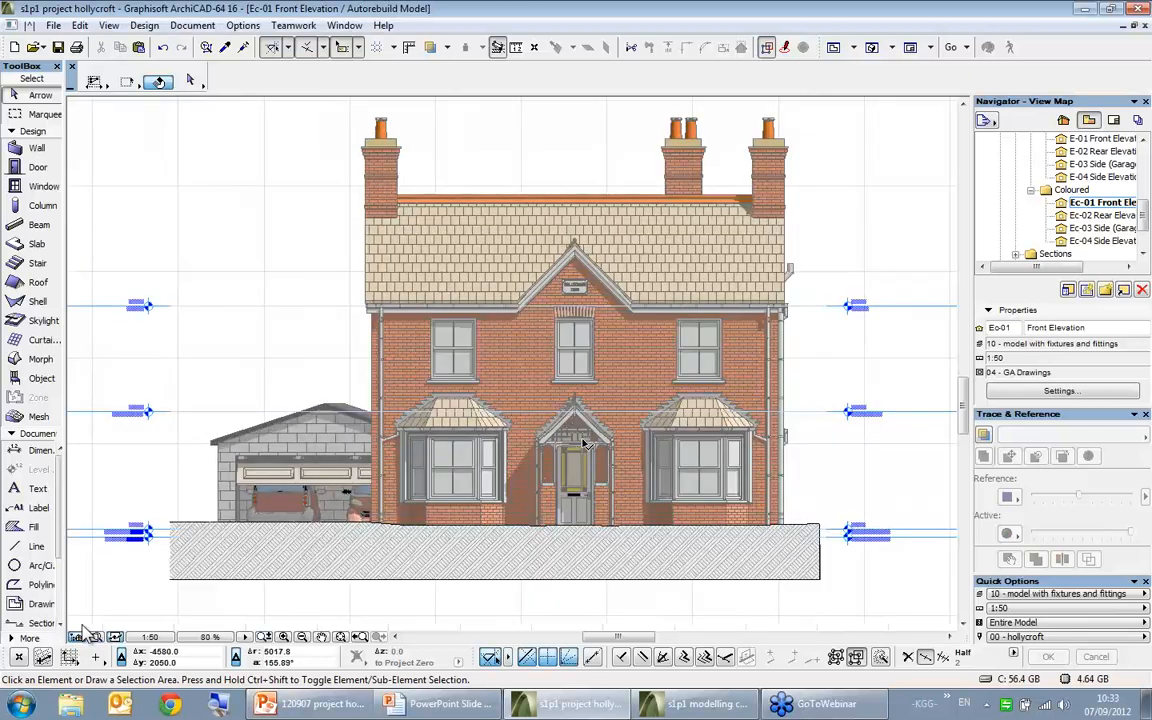
scroll(585, 445, "up", 6)
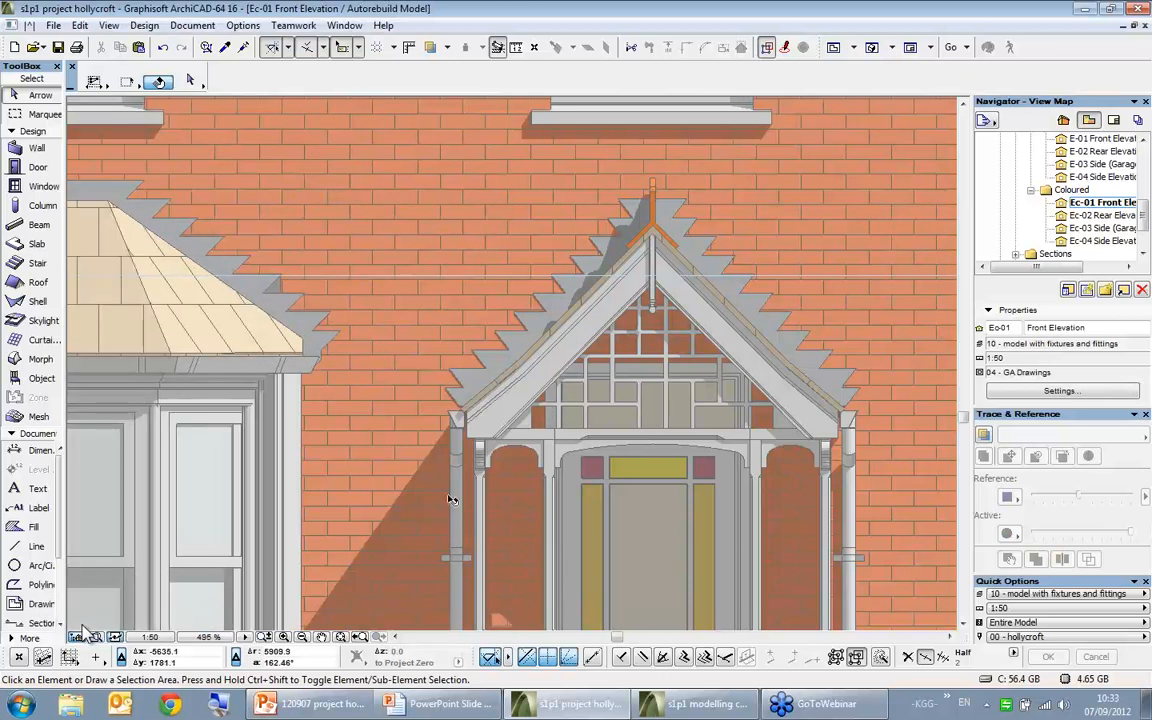
middle_click_drag(433, 486, 490, 297)
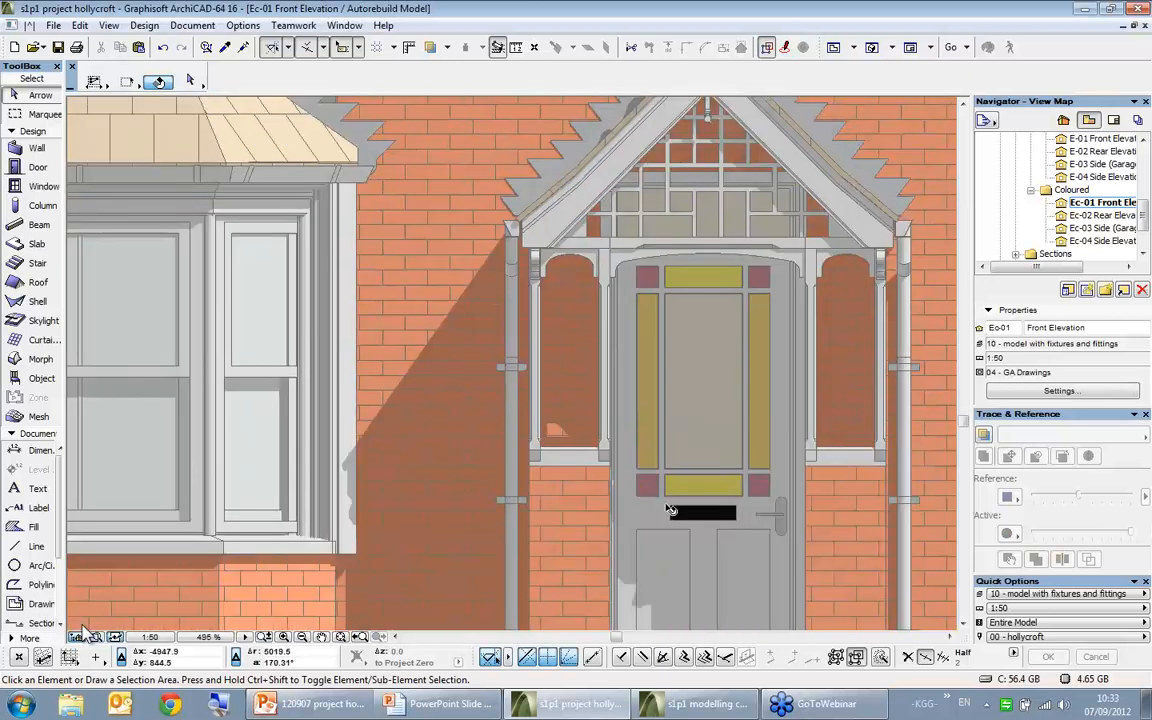
scroll(670, 510, "down", 7)
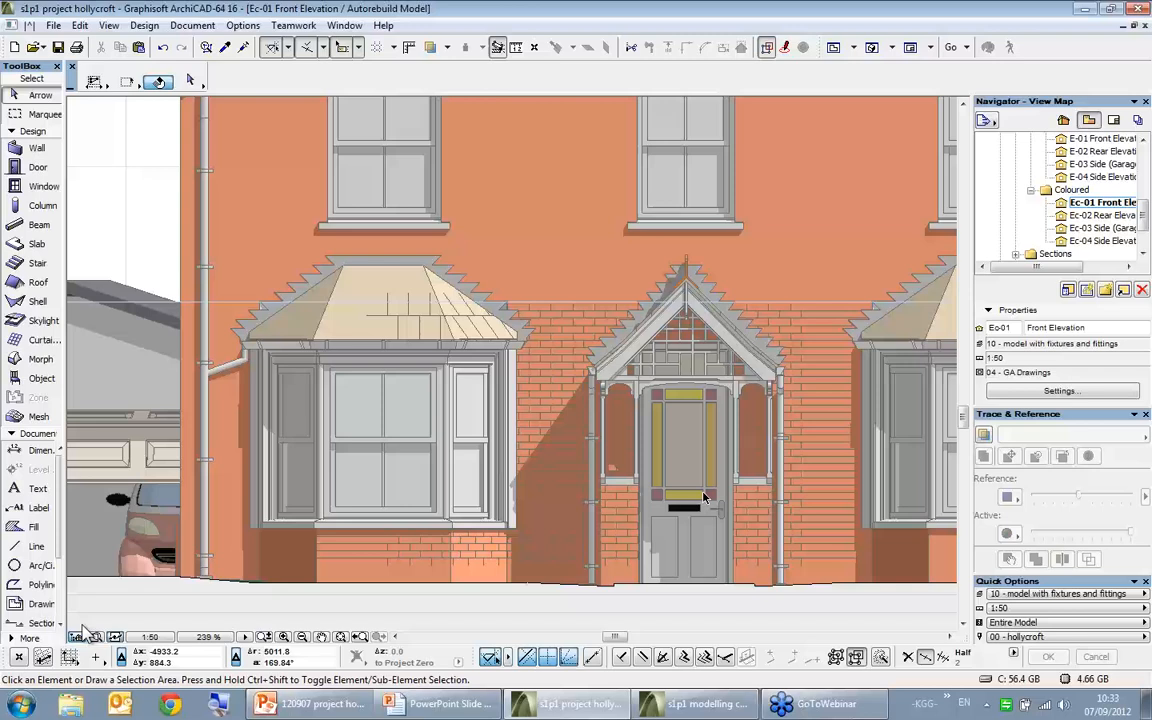
- Examine the house name plaque in the upper gable of the coloured front elevation, and return to the wider facade
scroll(735, 445, "up", 1)
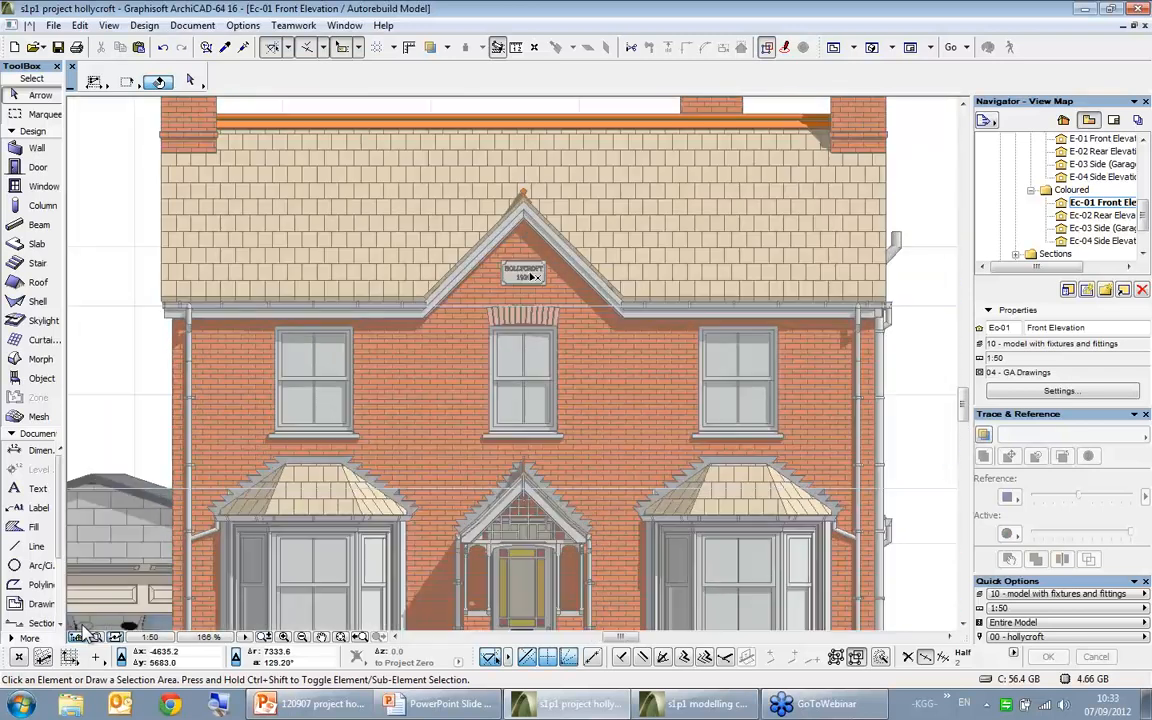
scroll(527, 274, "up", 10)
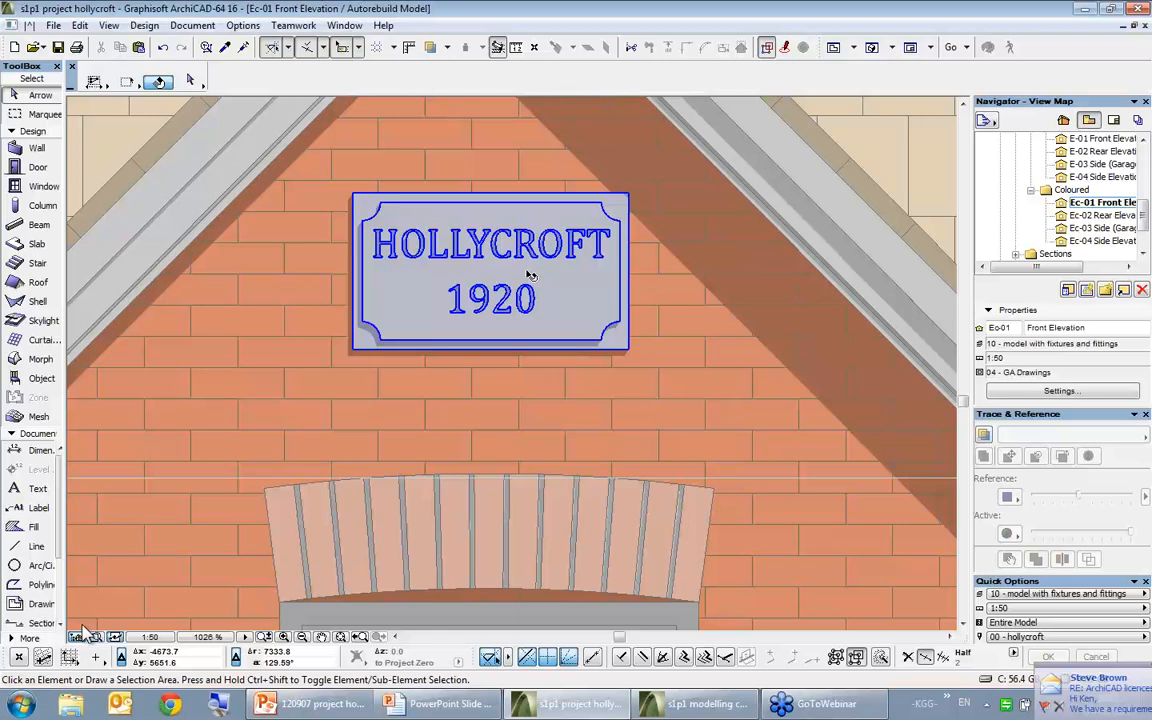
scroll(620, 360, "down", 10)
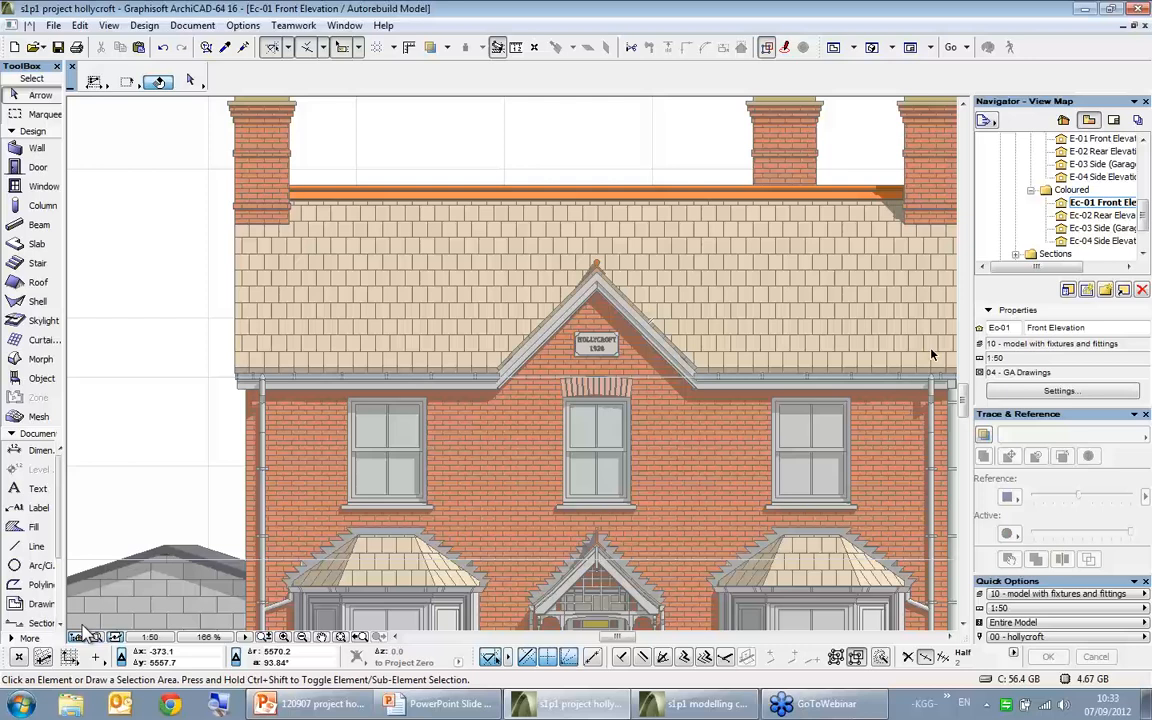
- View the existing building's S-1 and S-2 sections
left_click(1055, 253)
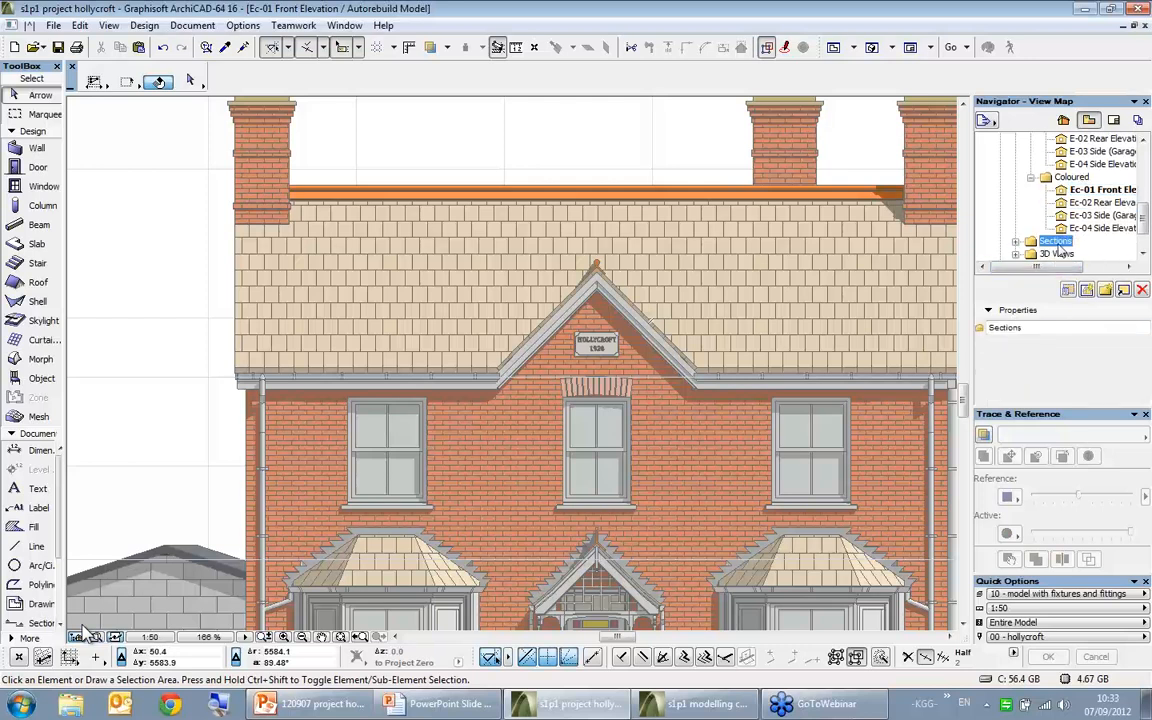
double_click(1058, 245)
double_click(1082, 228)
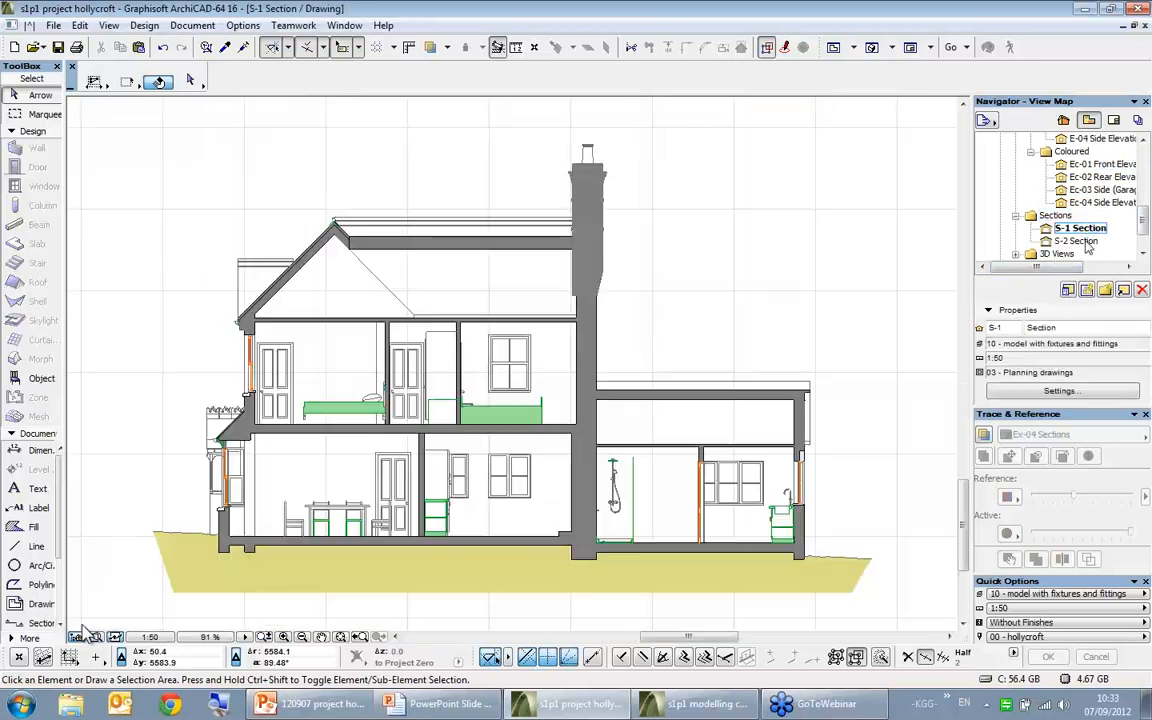
left_click(1083, 241)
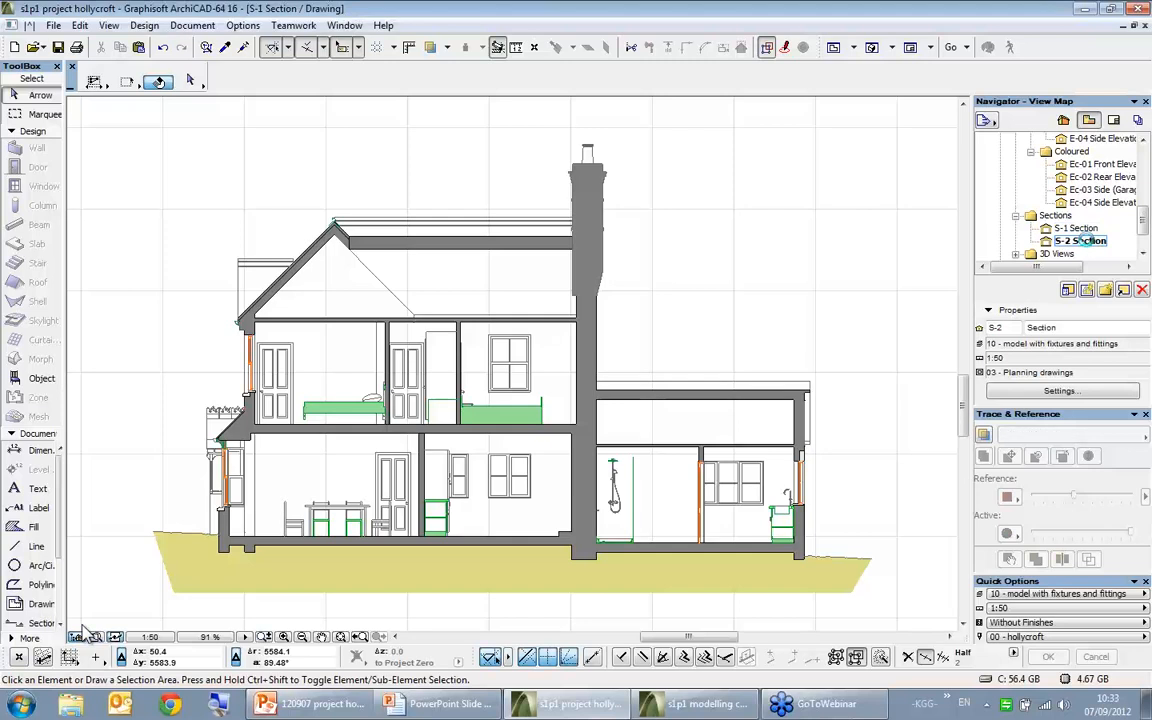
- View the existing building's saved Front and Rear 3D views
left_click(1062, 254)
scroll(1078, 254, "down", 2)
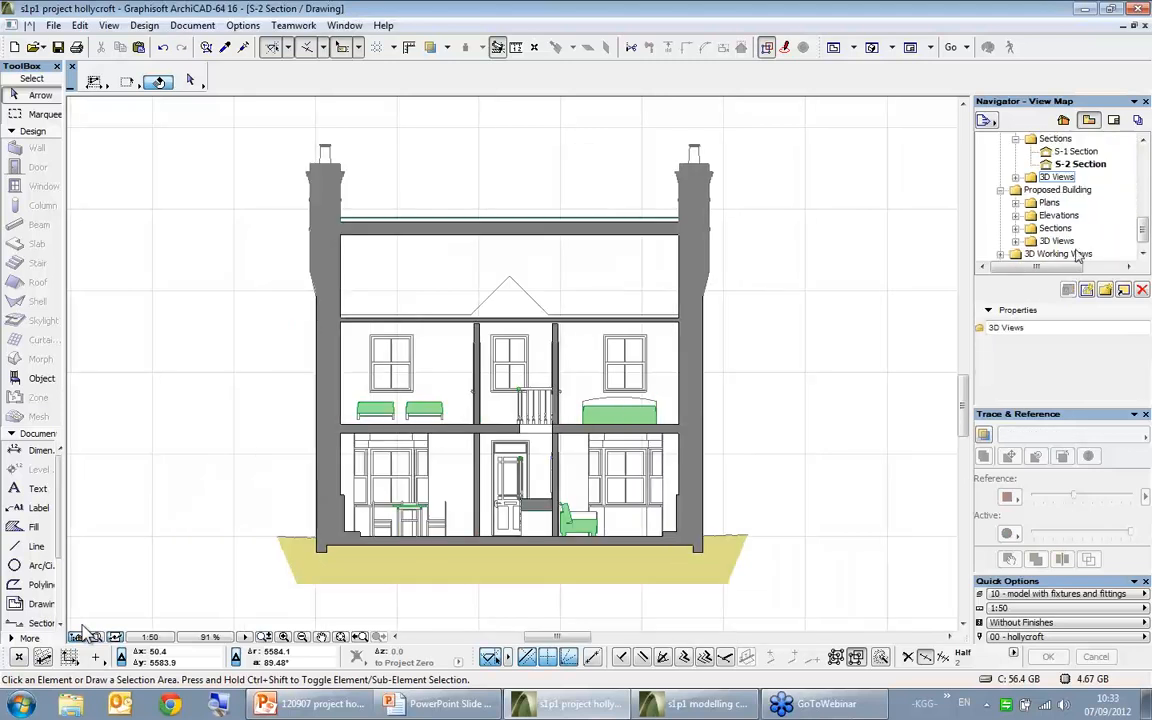
double_click(1060, 181)
double_click(1063, 178)
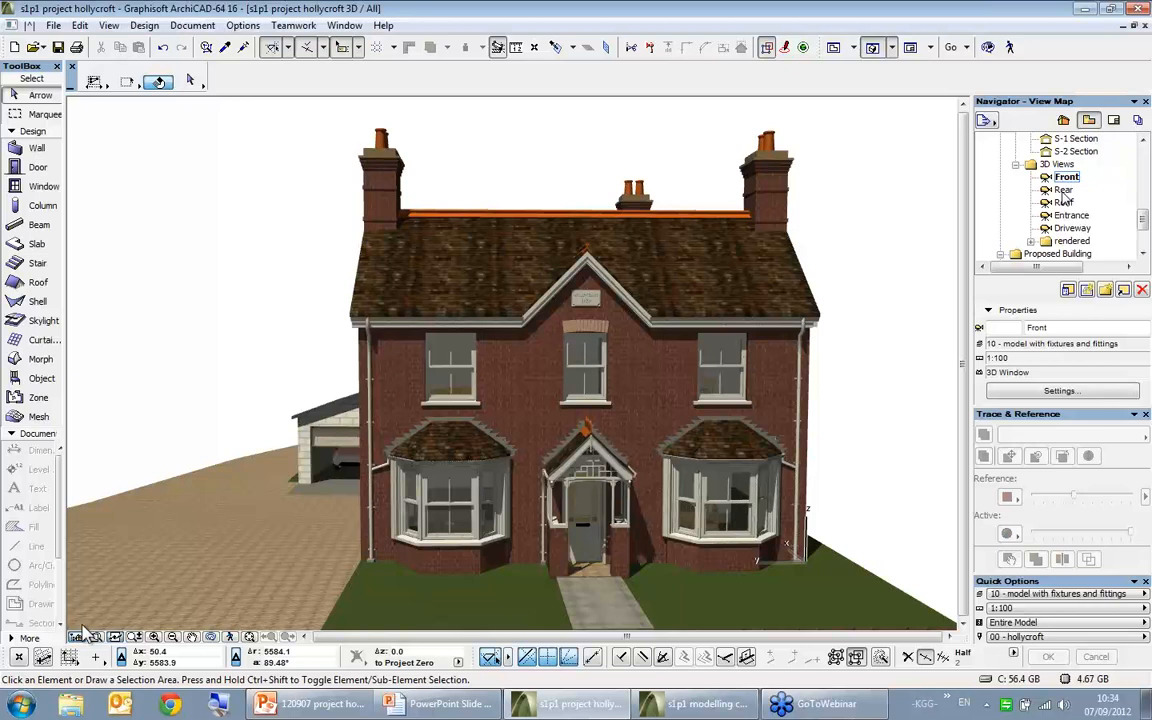
left_click(1065, 192)
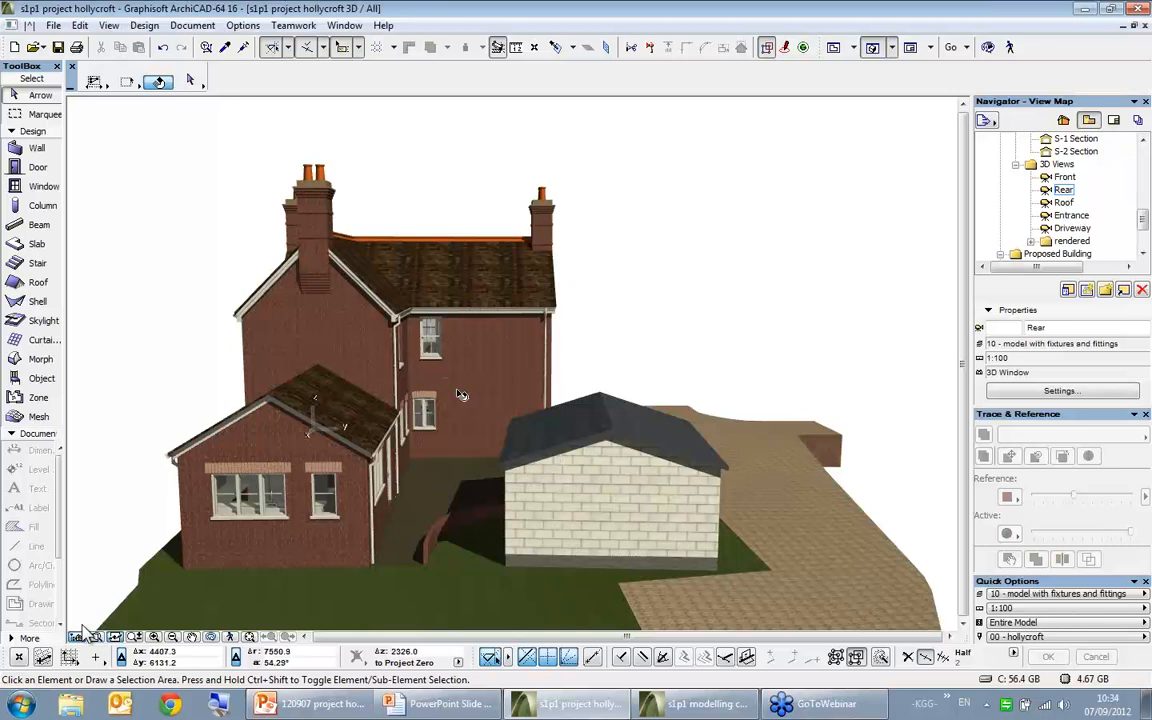
mouse_move(461, 394)
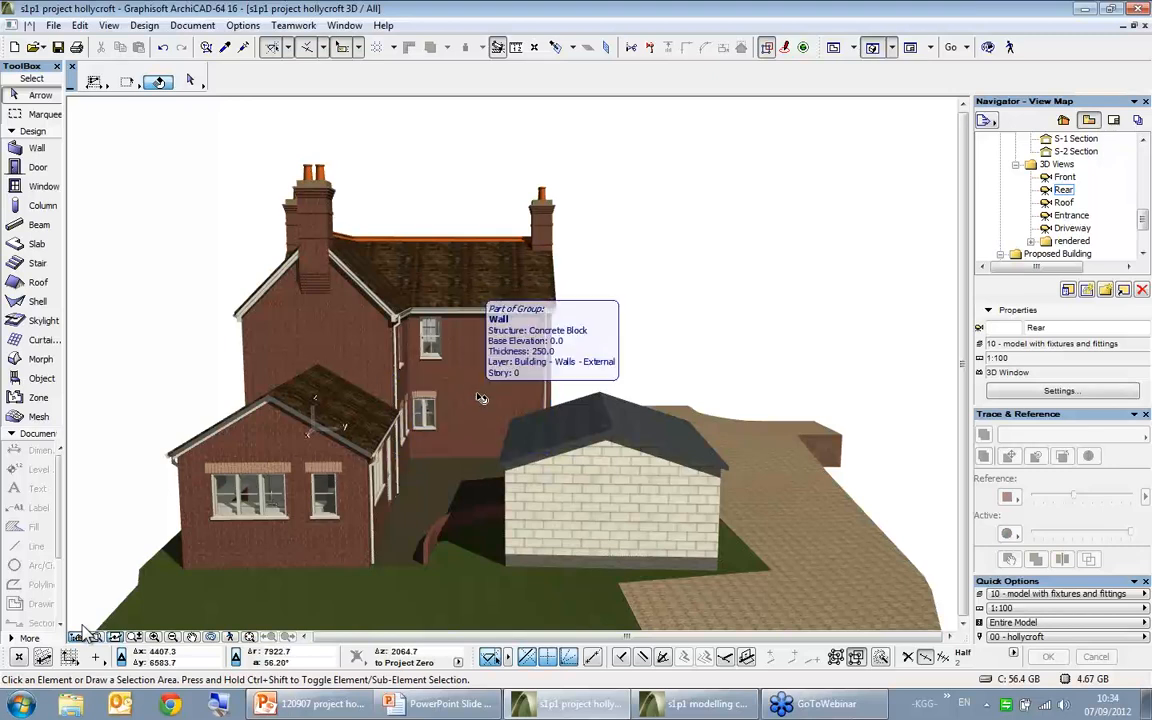
- View the existing building's Roof, Entrance and Driveway 3D views, and minimise the project window
left_click(1064, 204)
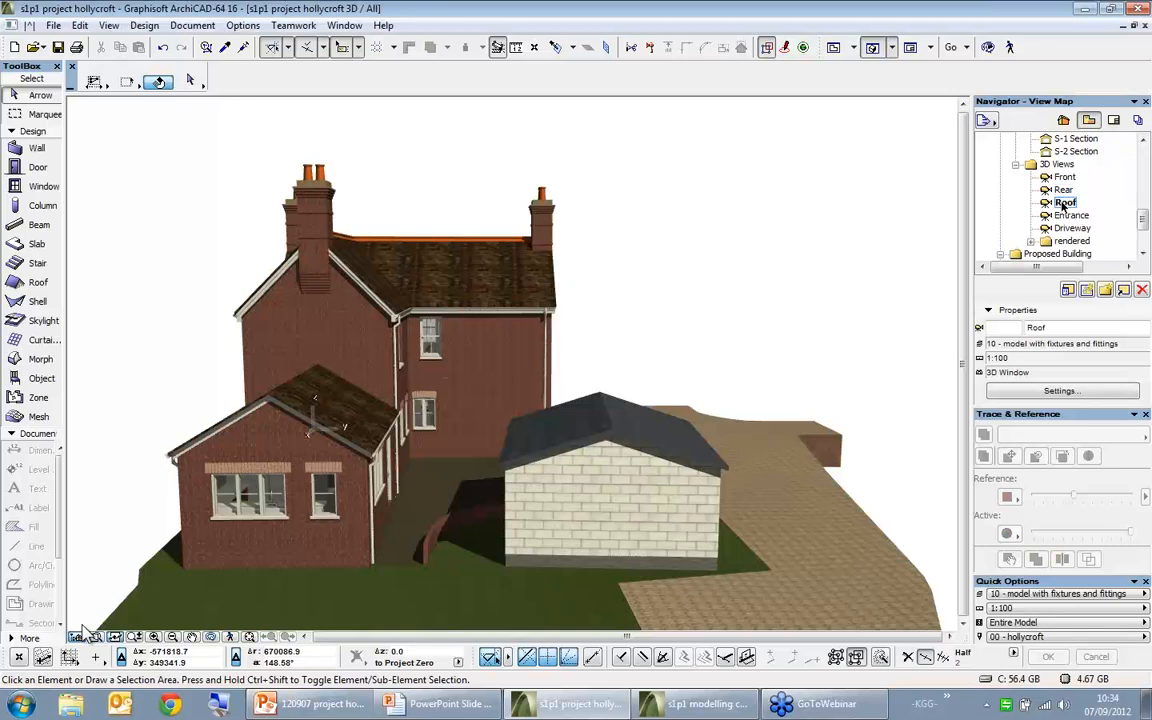
double_click(1064, 204)
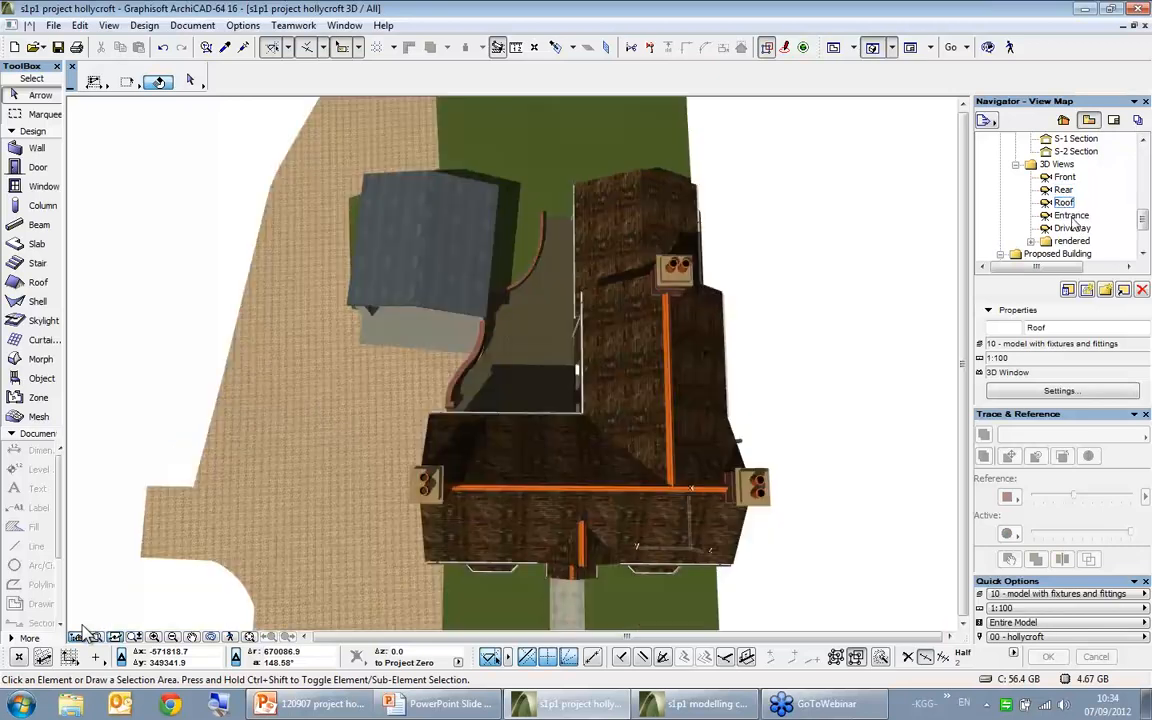
left_click(1072, 216)
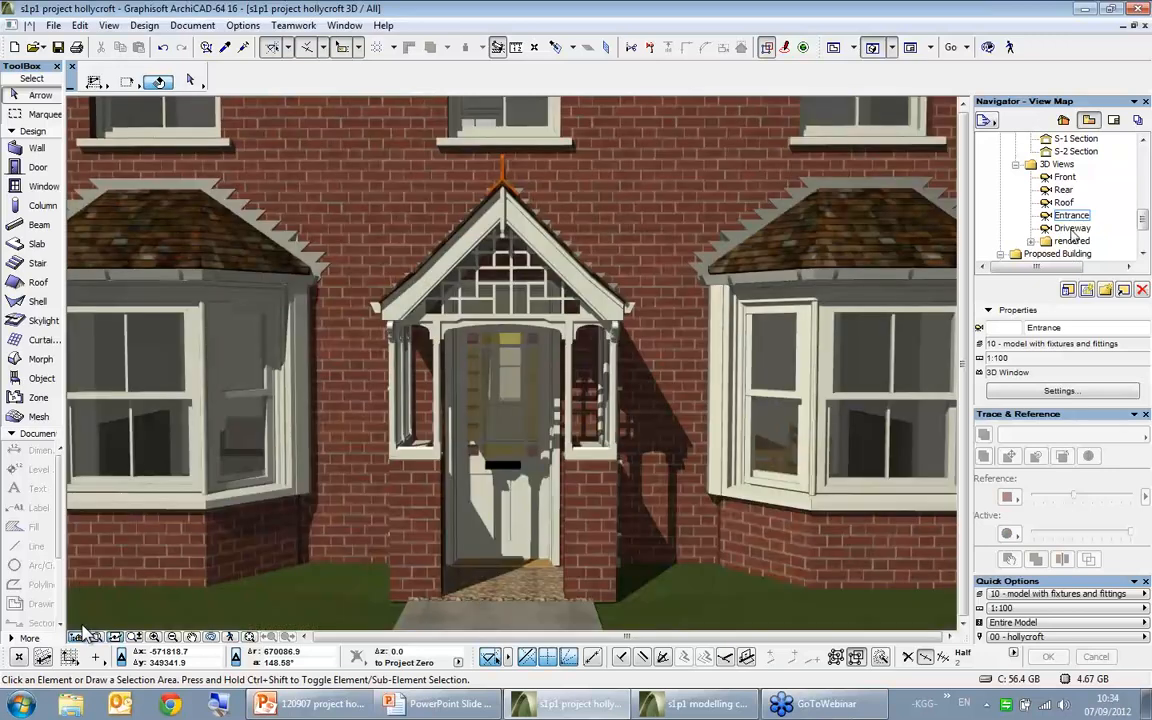
left_click(1072, 230)
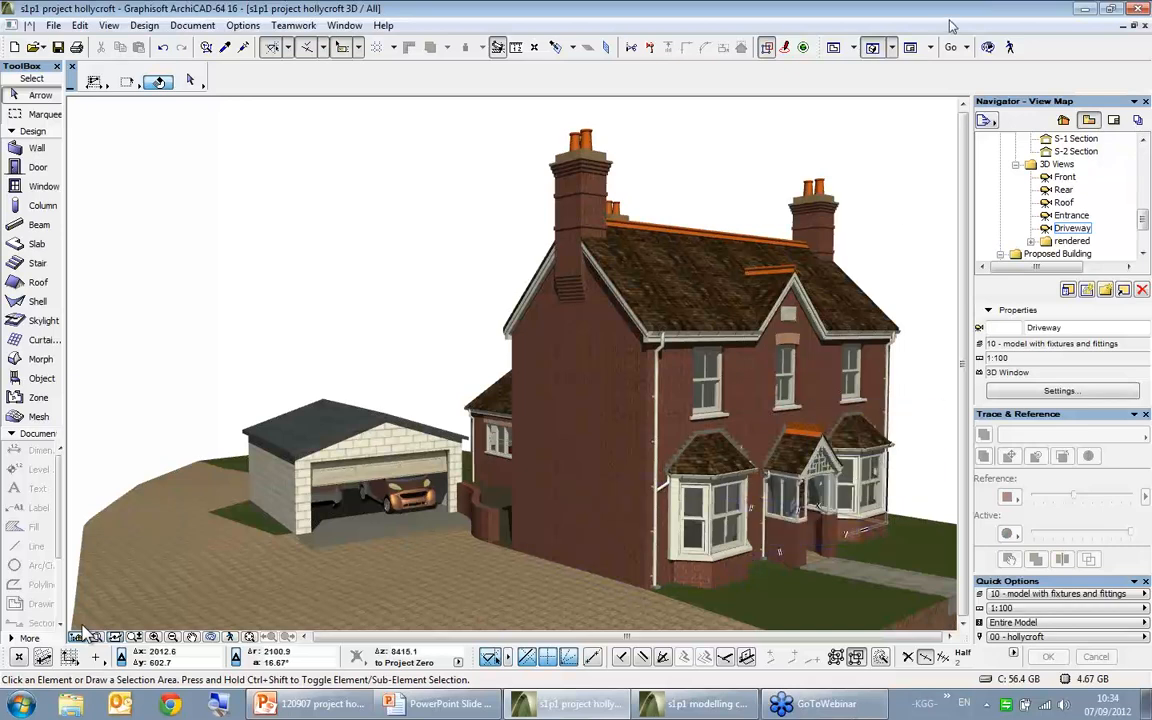
left_click(1085, 10)
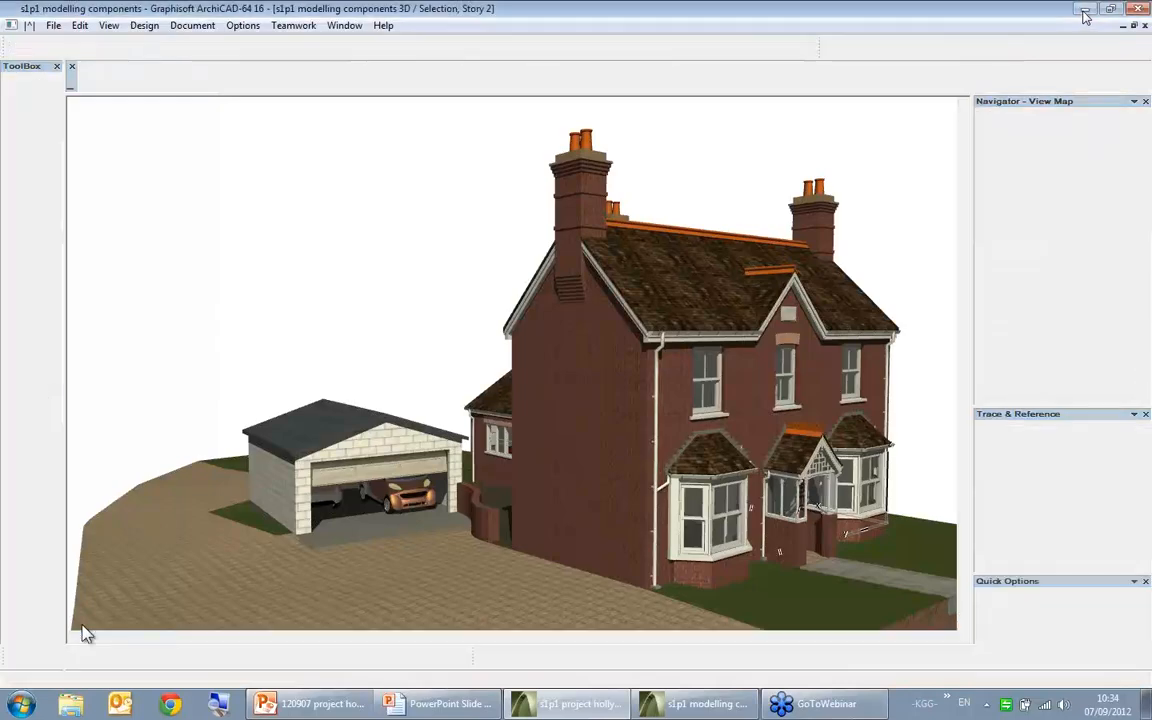